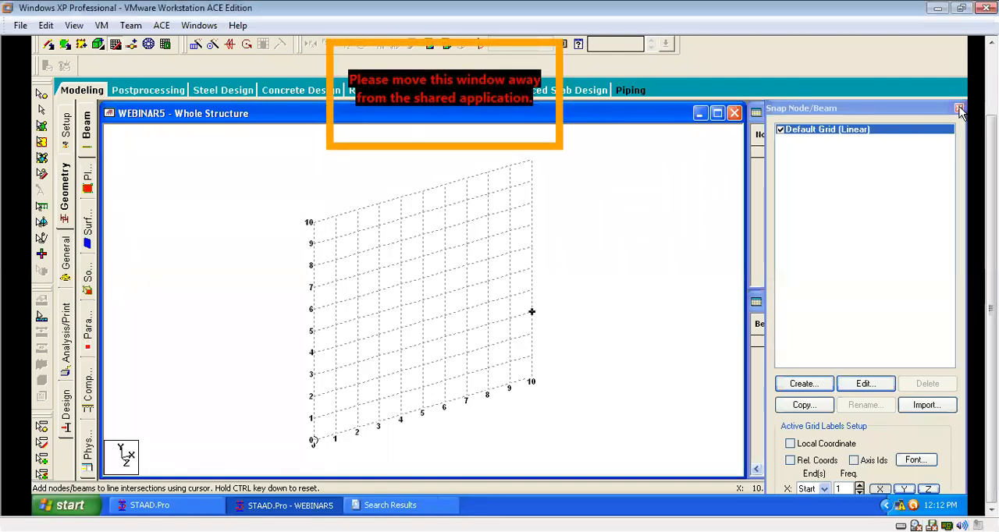
Close the Snap Node/Beam grid and create the first node at the origin with an X coordinate of 0.
{"action": "left_click", "coordinate": [328, 230]}
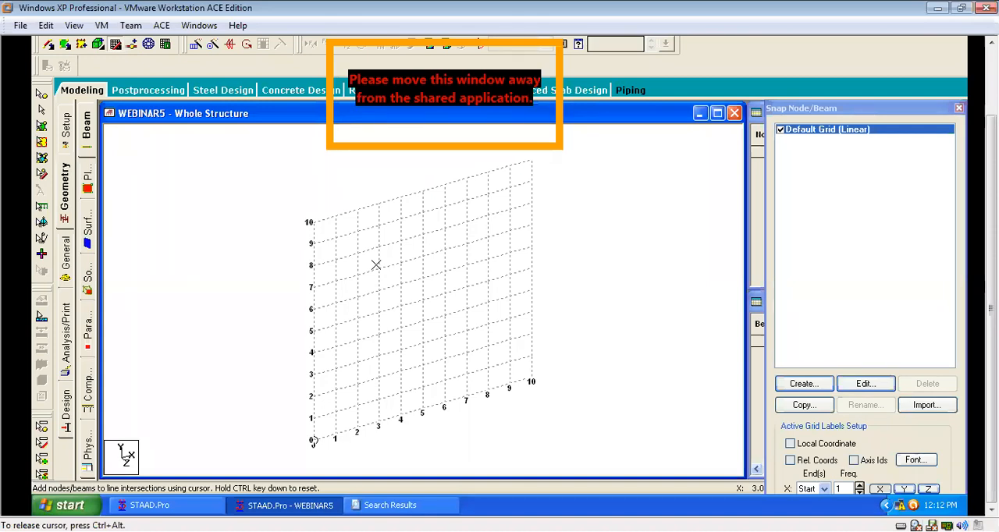
{"action": "left_click", "coordinate": [958, 110]}
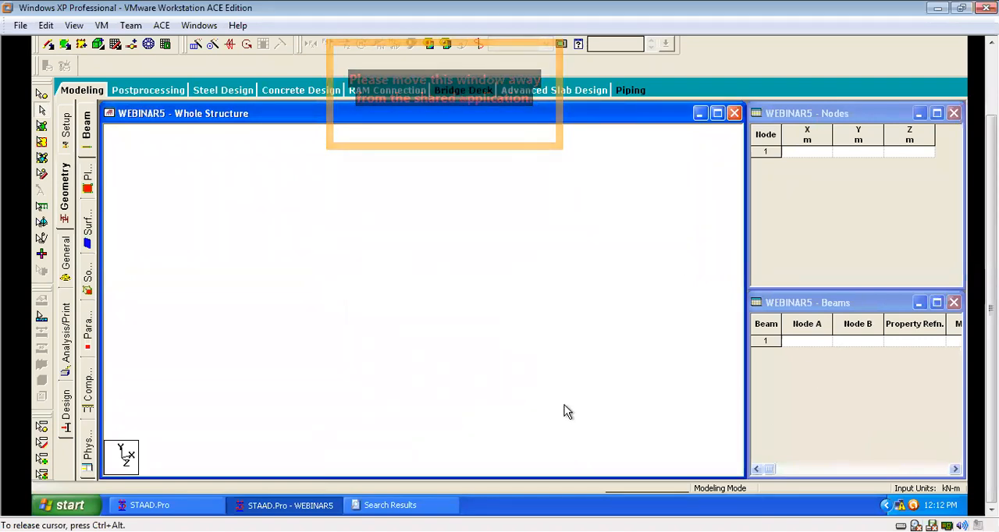
{"action": "left_click", "coordinate": [812, 153]}
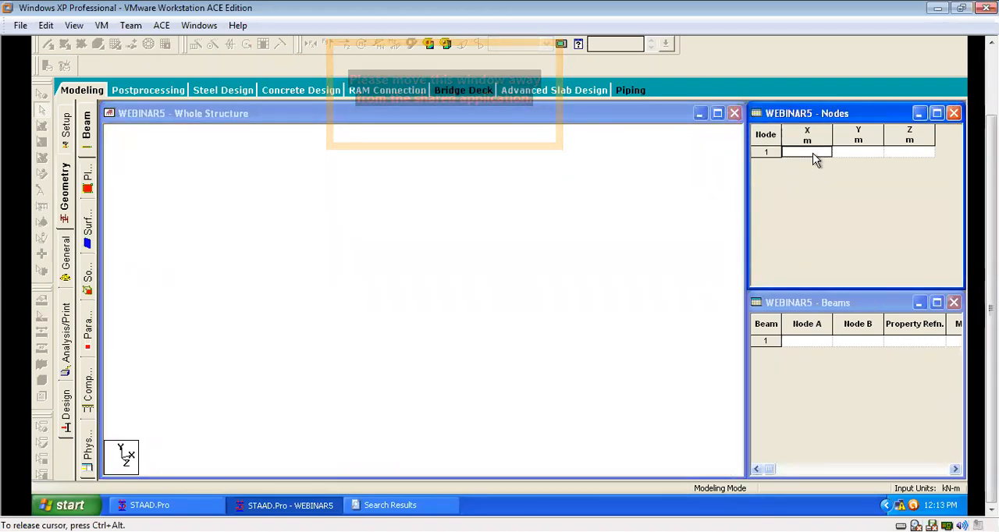
{"action": "type", "text": "0"}
{"action": "key", "text": "Tab"}
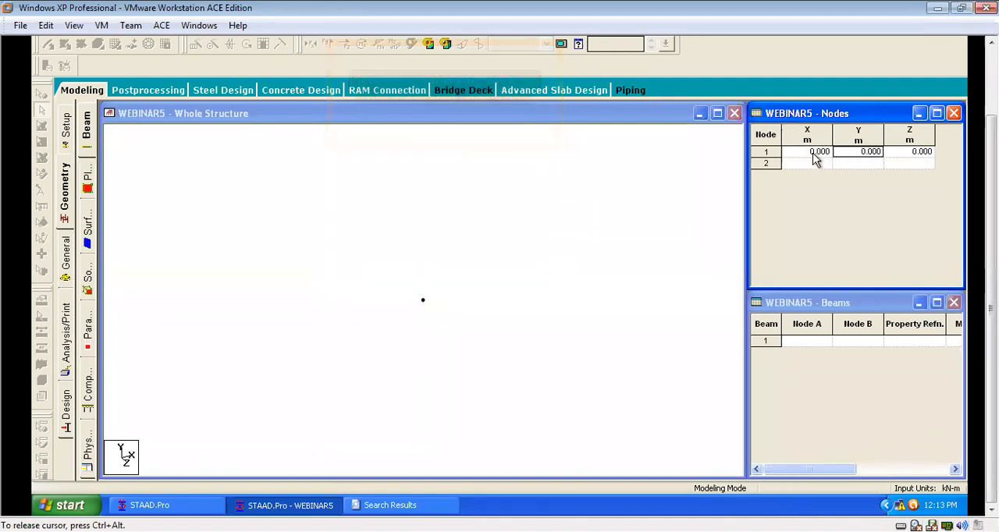
{"action": "left_click", "coordinate": [603, 280]}
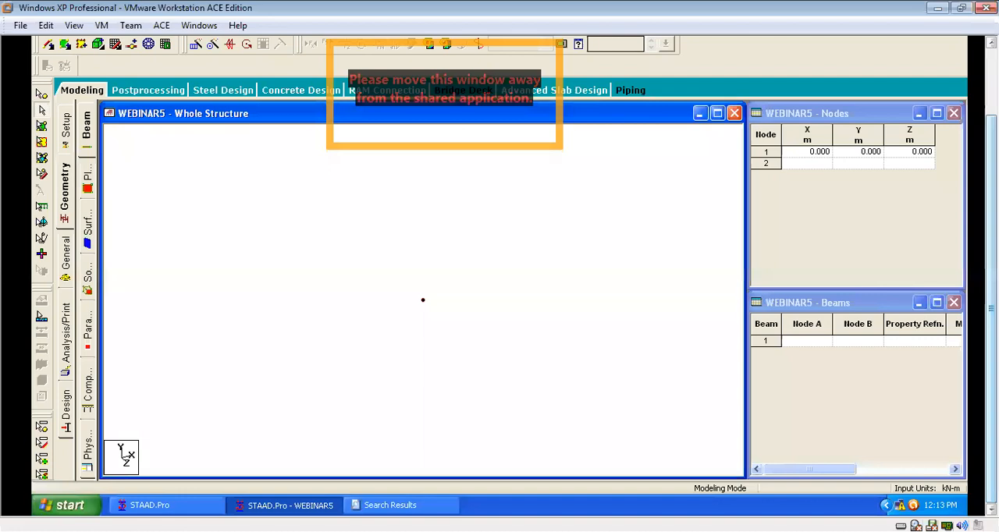
Switch the whole structure view to a plan view looking down the Y axis.
{"action": "left_click_drag", "start_coordinate": [991, 309], "coordinate": [991, 269]}
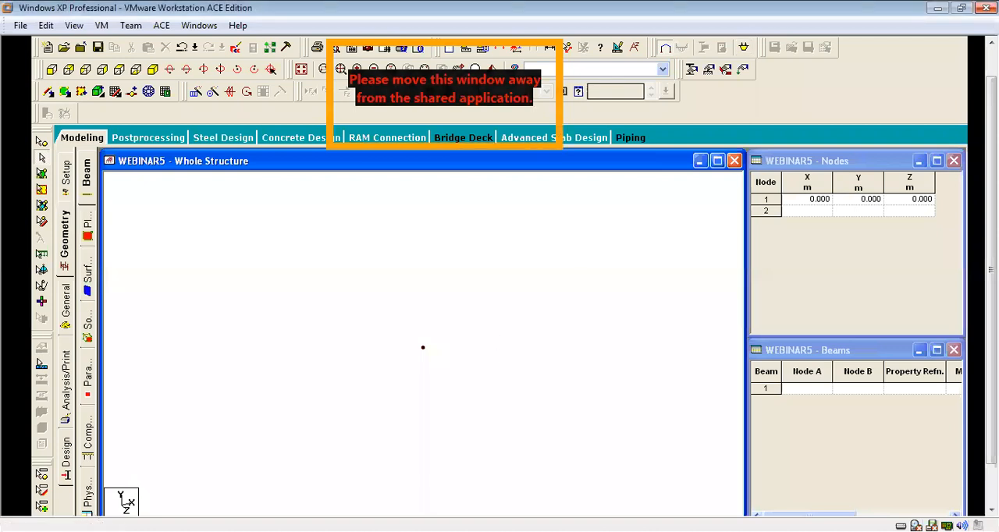
{"action": "left_click_drag", "start_coordinate": [991, 270], "coordinate": [991, 309]}
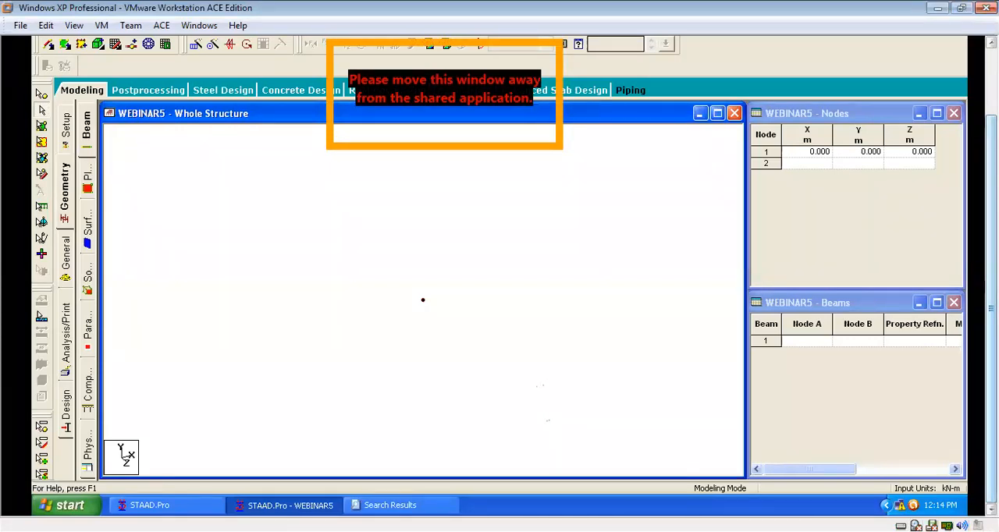
{"action": "left_click_drag", "start_coordinate": [991, 308], "coordinate": [991, 242]}
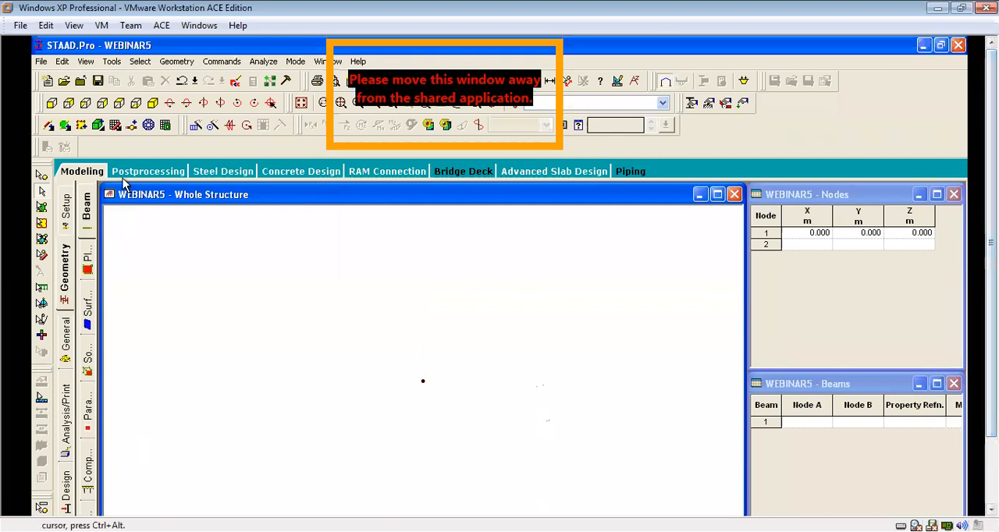
{"action": "left_click", "coordinate": [117, 103]}
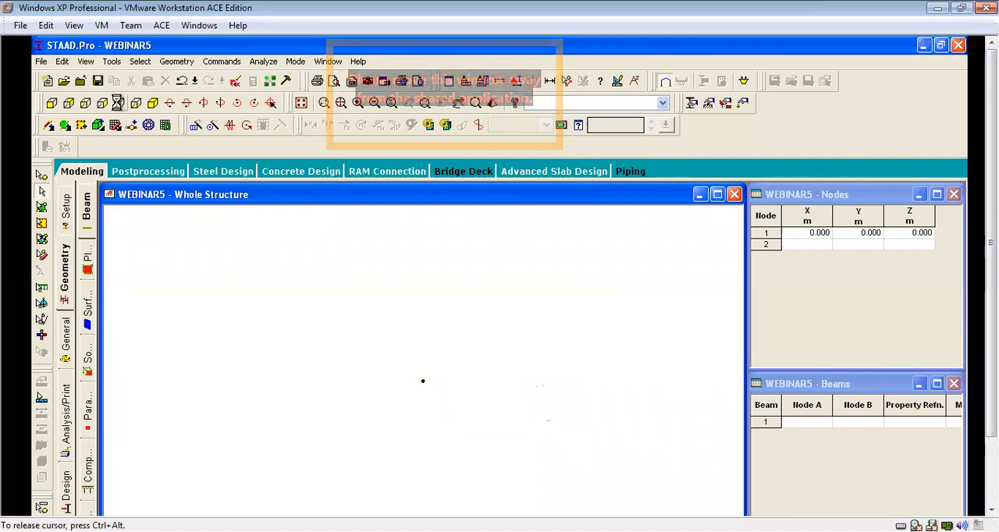
{"action": "left_click_drag", "start_coordinate": [990, 251], "coordinate": [991, 322]}
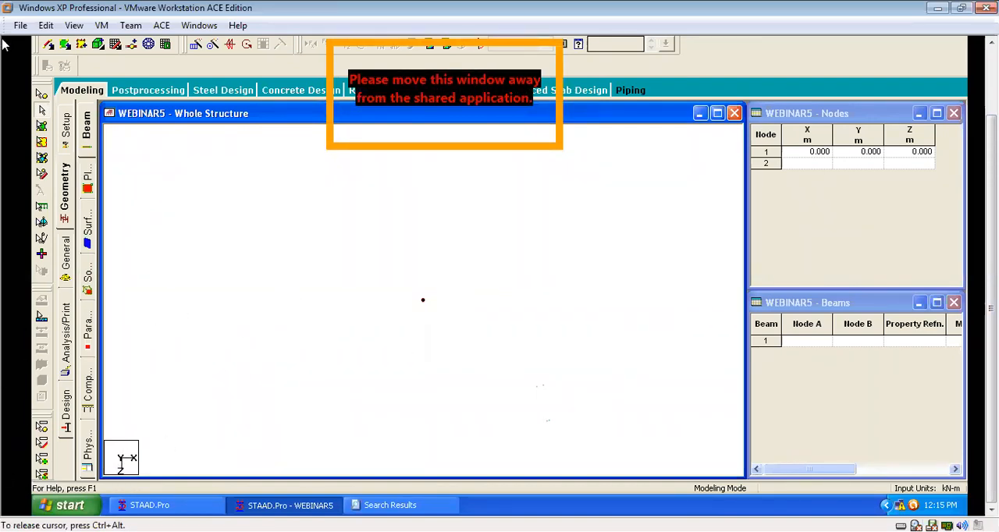
Copy the origin node and paste it with an X offset of 5 m.
{"action": "mouse_move", "coordinate": [991, 203]}
{"action": "left_mouse_down"}
{"action": "mouse_move", "coordinate": [991, 157]}
{"action": "mouse_move", "coordinate": [991, 189]}
{"action": "left_mouse_up"}
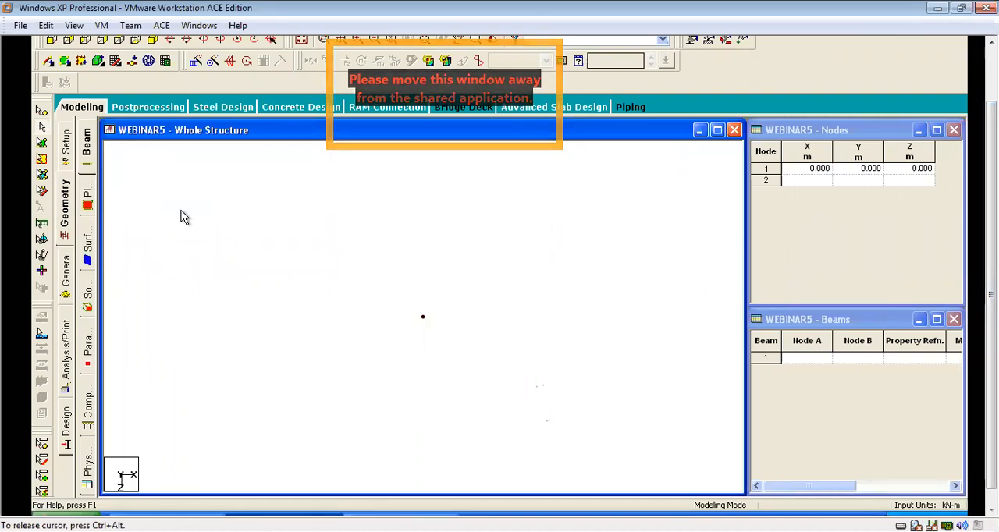
{"action": "left_click", "coordinate": [41, 126]}
{"action": "left_click_drag", "start_coordinate": [507, 245], "coordinate": [212, 390]}
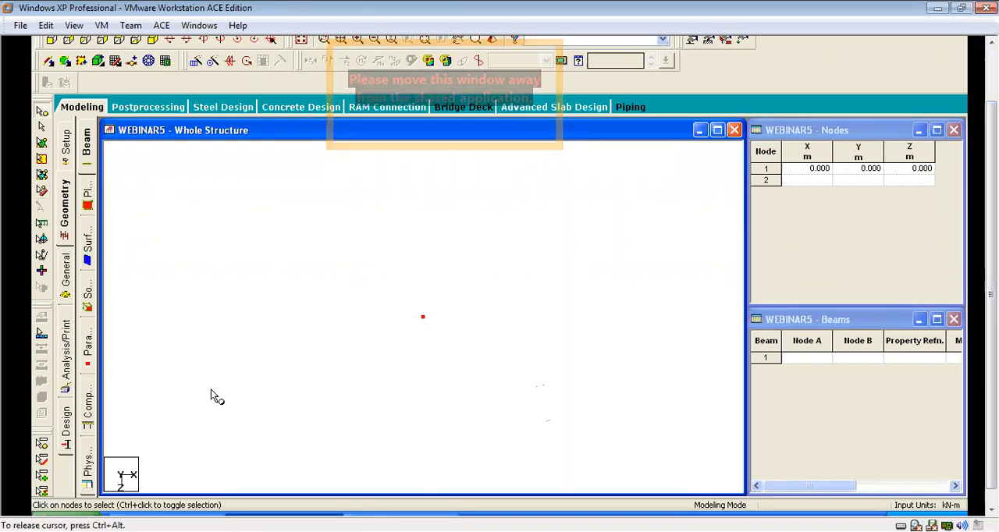
{"action": "right_click", "coordinate": [292, 223]}
{"action": "left_click", "coordinate": [337, 246]}
{"action": "right_click", "coordinate": [336, 241]}
{"action": "left_click", "coordinate": [396, 281]}
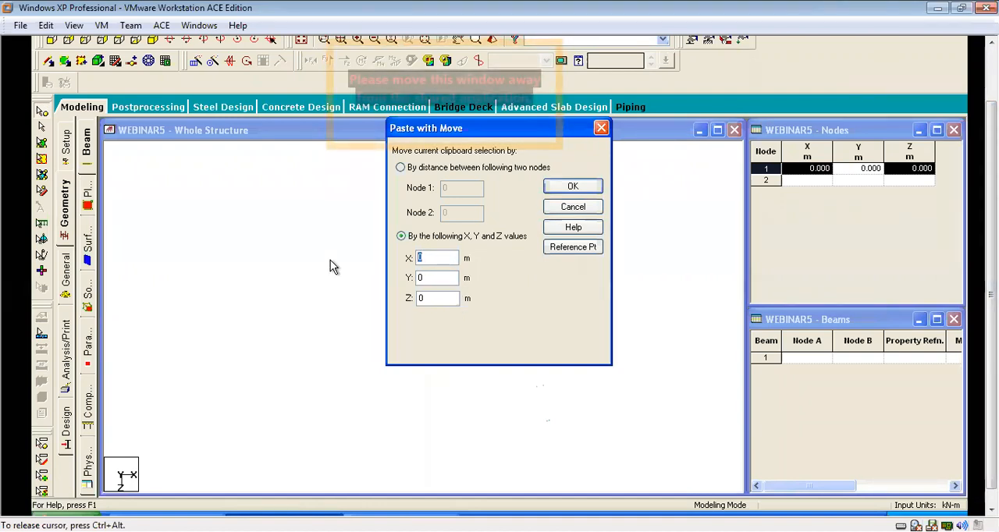
{"action": "type", "text": "5"}
{"action": "key", "text": "Return"}
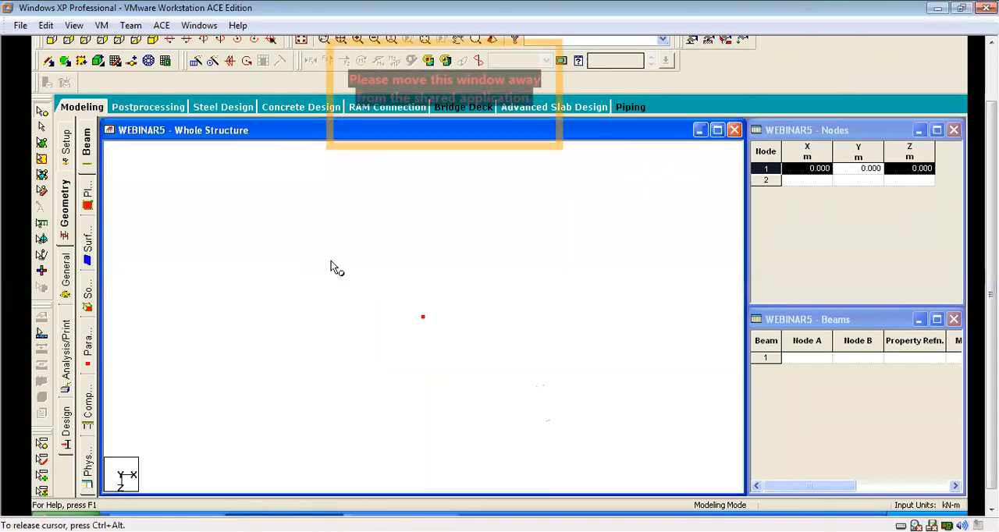
{"action": "left_click", "coordinate": [416, 287]}
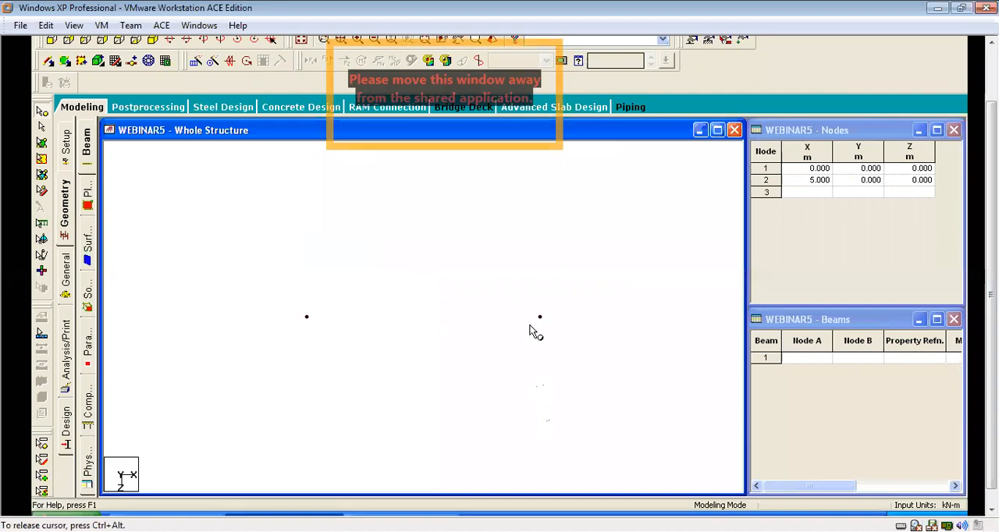
{"action": "scroll", "coordinate": [530, 327], "scroll_direction": "up", "scroll_amount": 1}
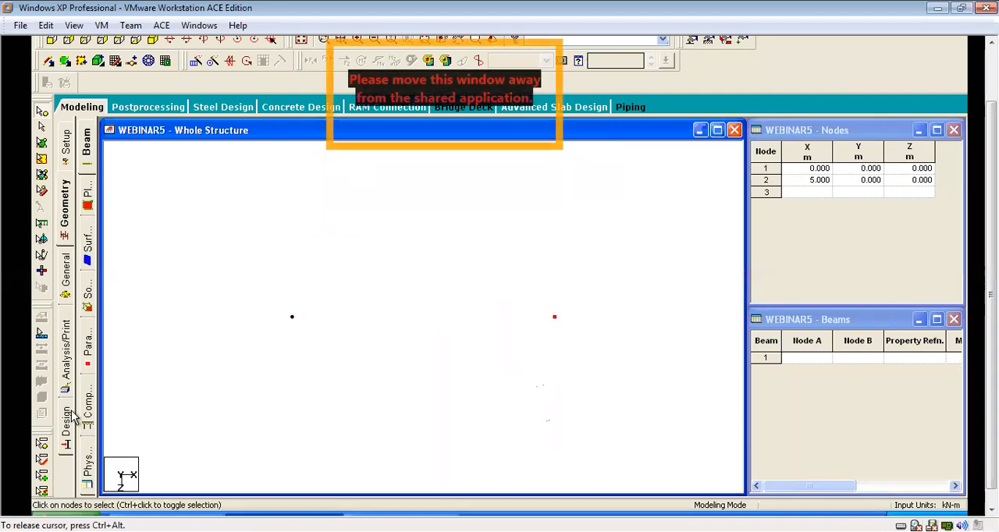
{"action": "left_click", "coordinate": [262, 259]}
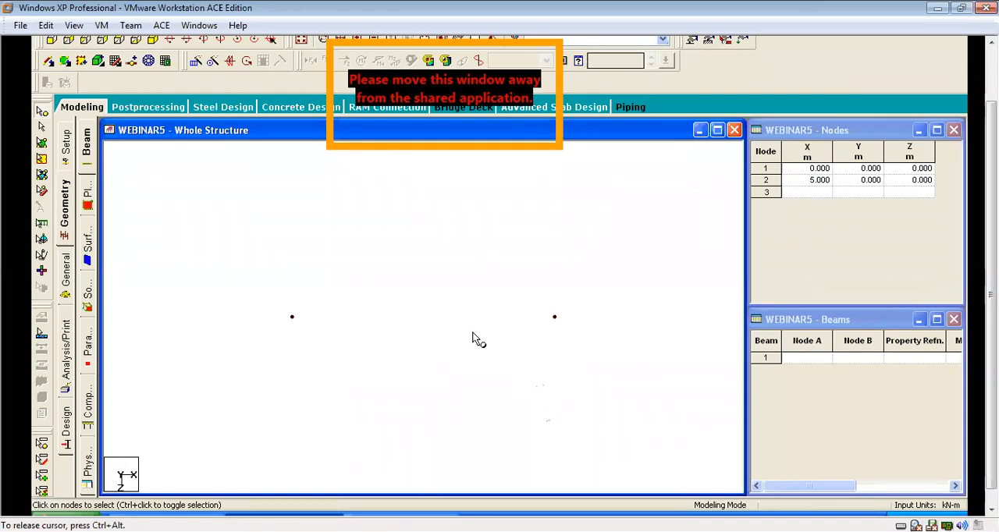
{"action": "left_click_drag", "start_coordinate": [599, 280], "coordinate": [514, 370]}
{"action": "left_click", "coordinate": [554, 317]}
{"action": "middle_click_drag", "start_coordinate": [544, 352], "coordinate": [444, 283]}
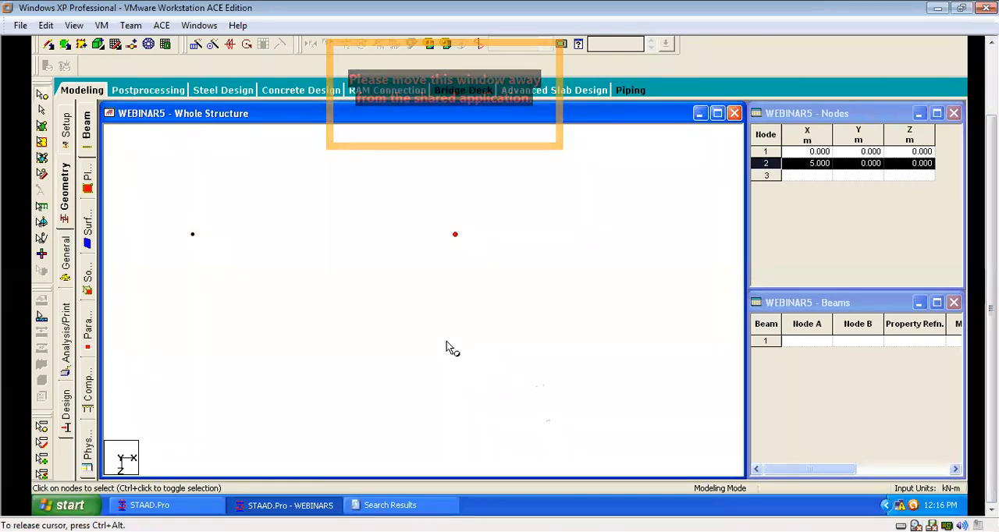
{"action": "left_click", "coordinate": [497, 227]}
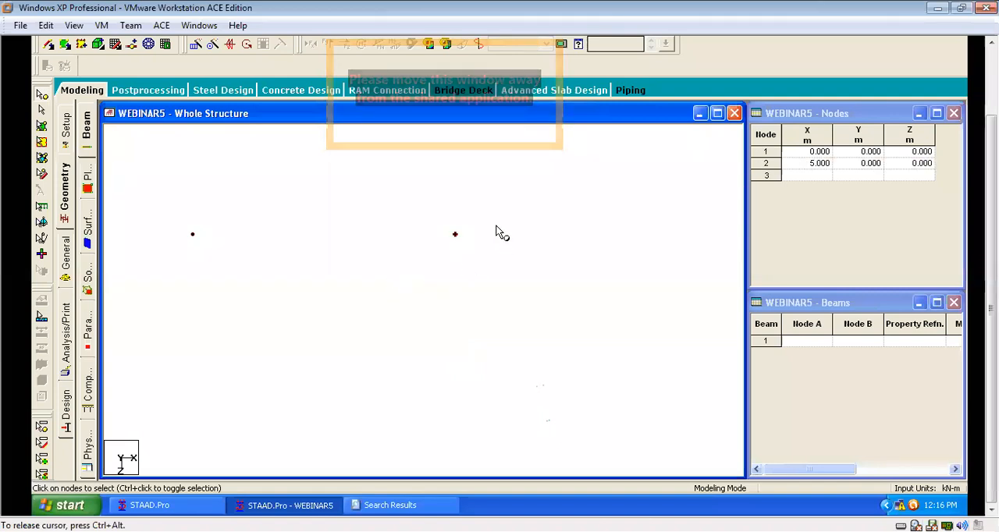
Copy the node at X = 5 m and paste it with an X offset of 4 m.
{"action": "left_click_drag", "start_coordinate": [562, 189], "coordinate": [338, 390]}
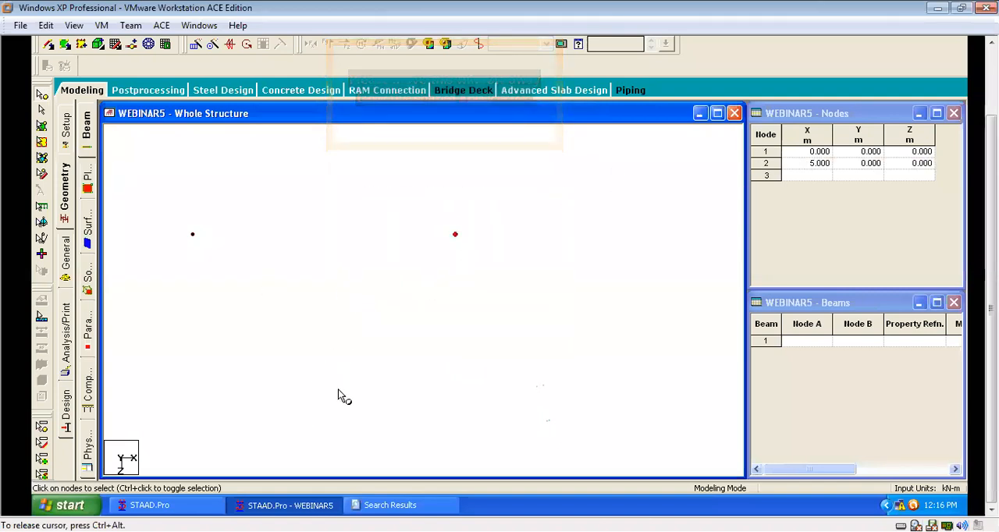
{"action": "right_click", "coordinate": [355, 176]}
{"action": "left_click", "coordinate": [380, 195]}
{"action": "right_click", "coordinate": [382, 194]}
{"action": "left_click", "coordinate": [425, 229]}
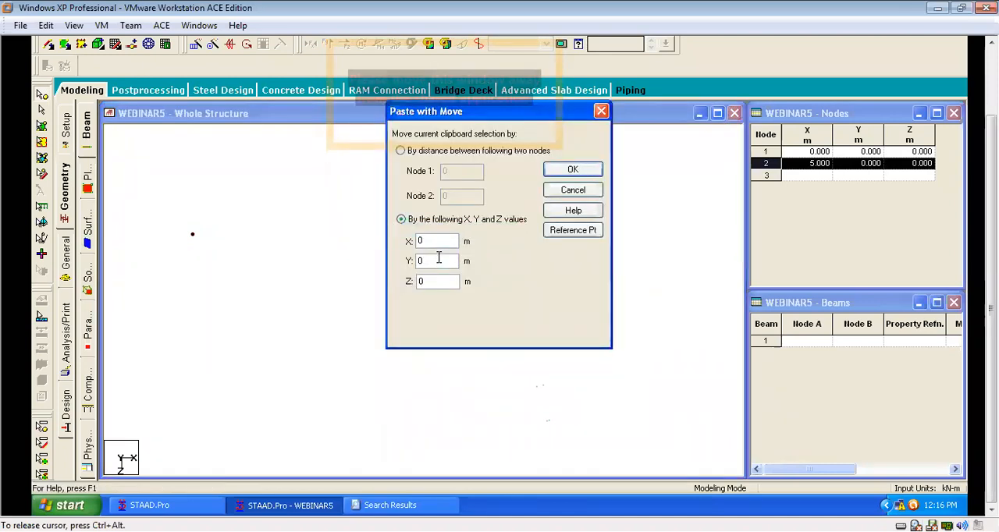
{"action": "type", "text": "4"}
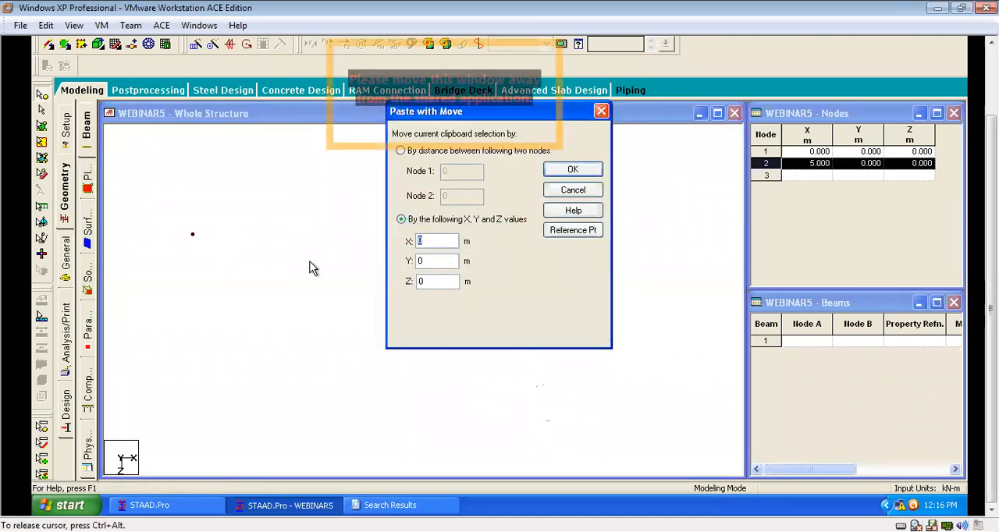
{"action": "left_click", "coordinate": [577, 169]}
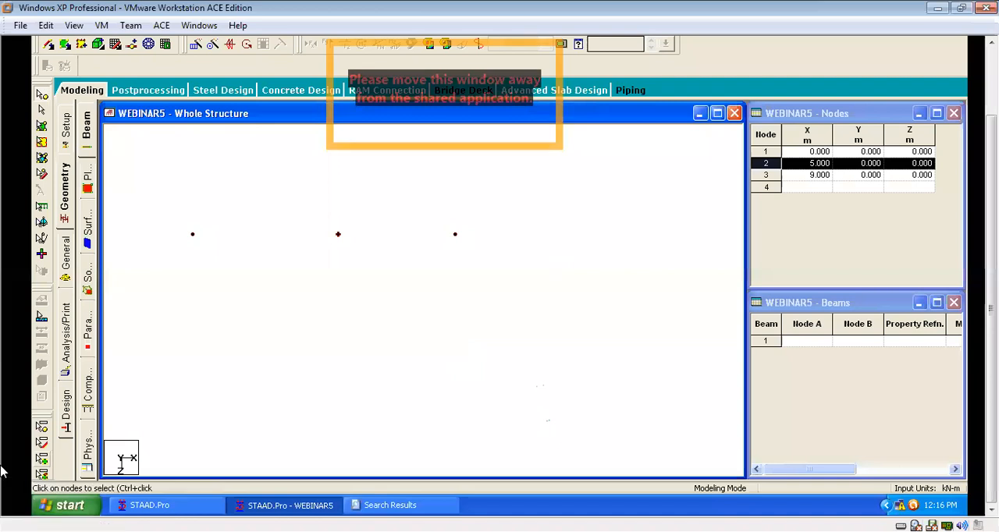
{"action": "left_click", "coordinate": [233, 286]}
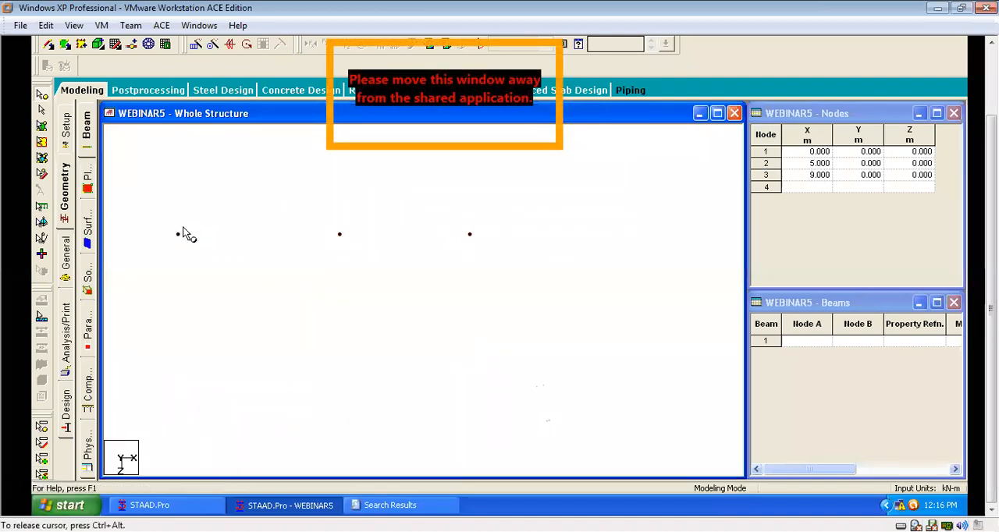
Copy the row of three nodes along X and paste it with a Z offset of 6 m.
{"action": "left_click_drag", "start_coordinate": [155, 207], "coordinate": [539, 270]}
{"action": "right_click", "coordinate": [522, 188]}
{"action": "right_click", "coordinate": [585, 211]}
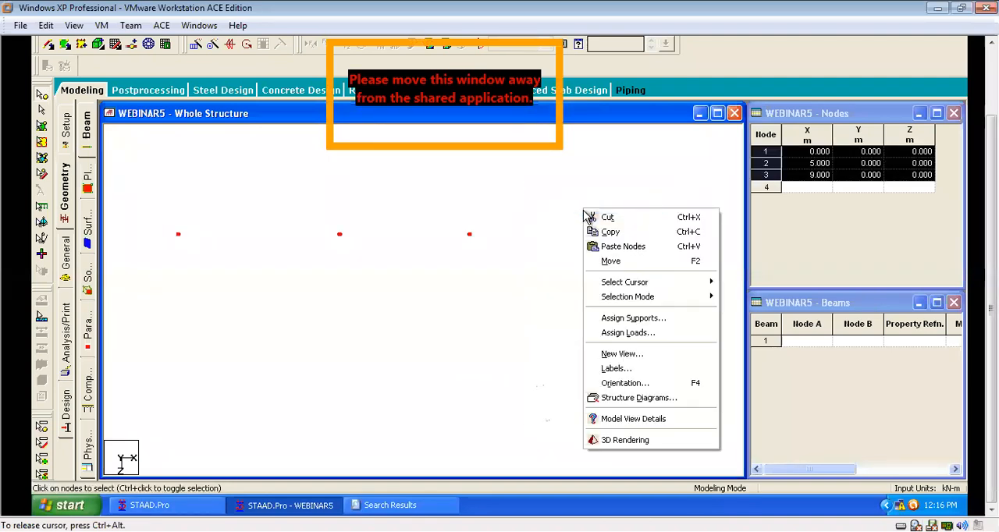
{"action": "left_click", "coordinate": [634, 247]}
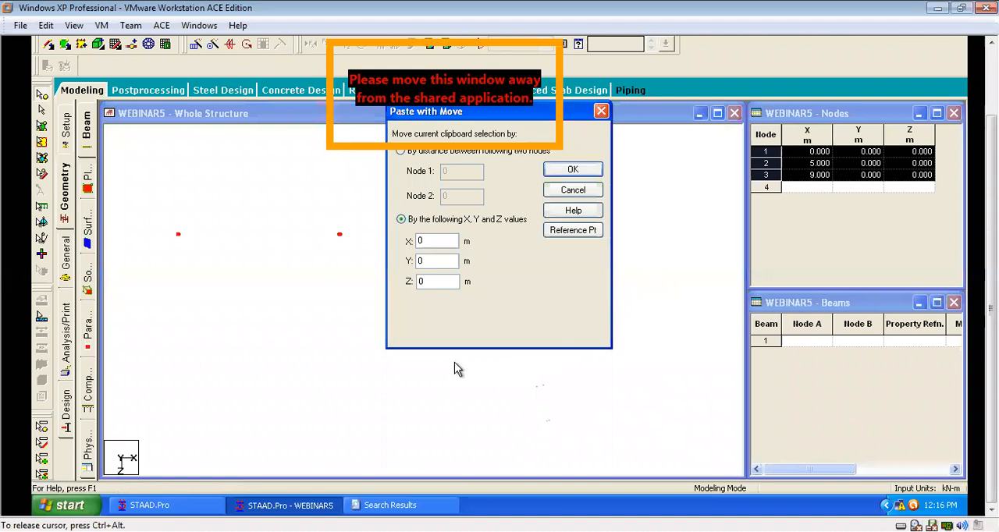
{"action": "double_click", "coordinate": [435, 281]}
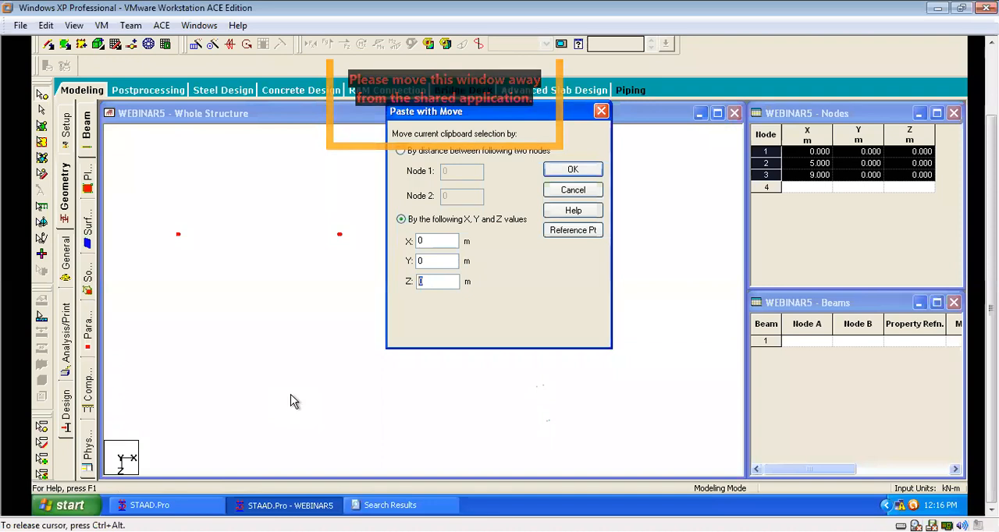
{"action": "type", "text": "6"}
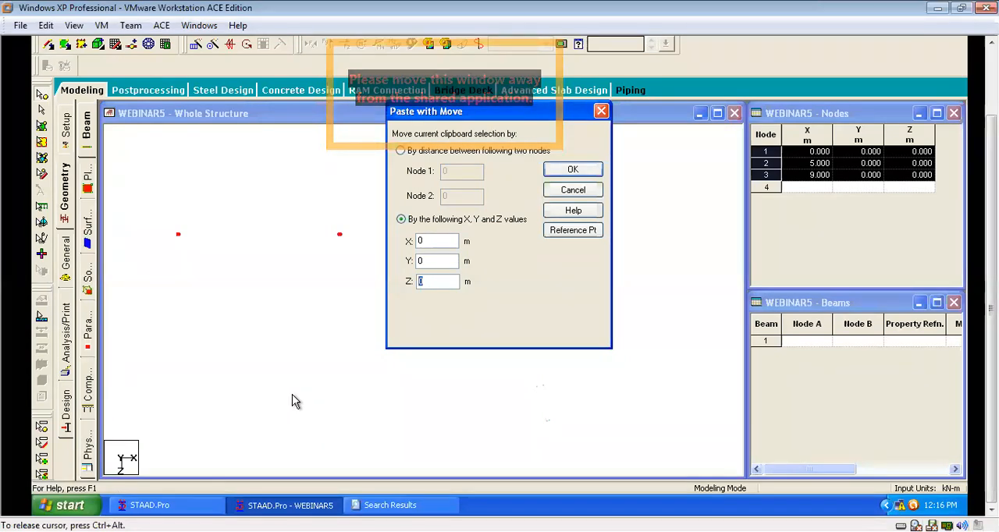
{"action": "left_click", "coordinate": [573, 171]}
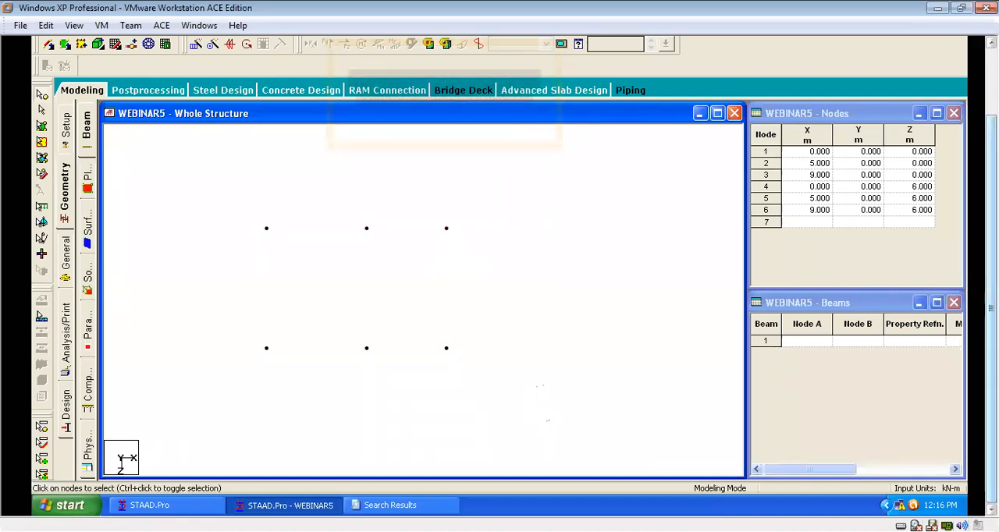
Accept the auto-save of the file and switch the structure to an isometric view.
{"action": "left_click_drag", "start_coordinate": [991, 313], "coordinate": [991, 286]}
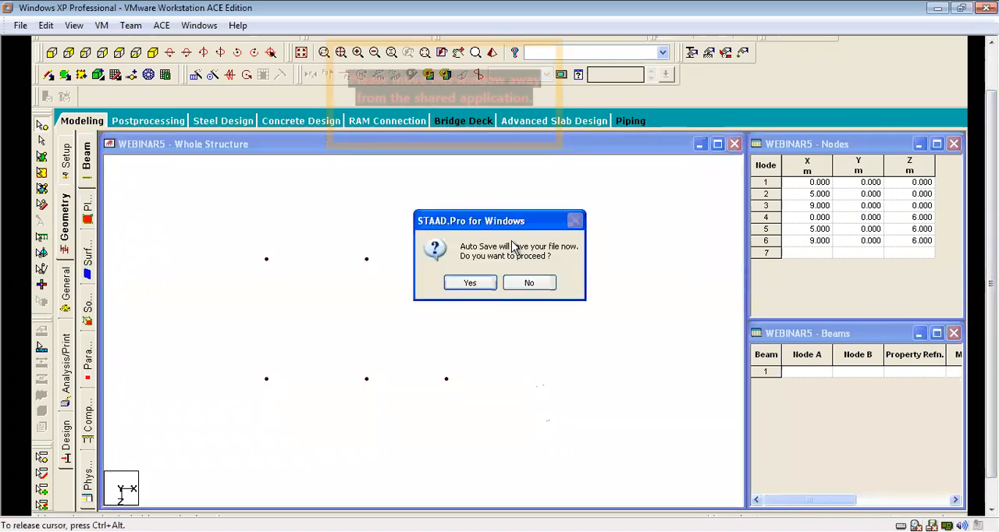
{"action": "left_click", "coordinate": [448, 285]}
{"action": "left_click", "coordinate": [413, 284]}
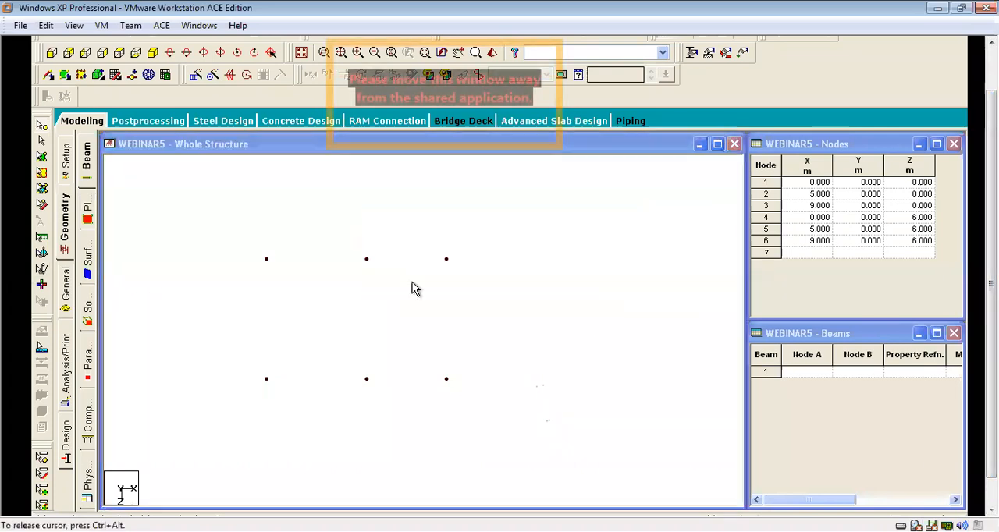
{"action": "left_click", "coordinate": [153, 54]}
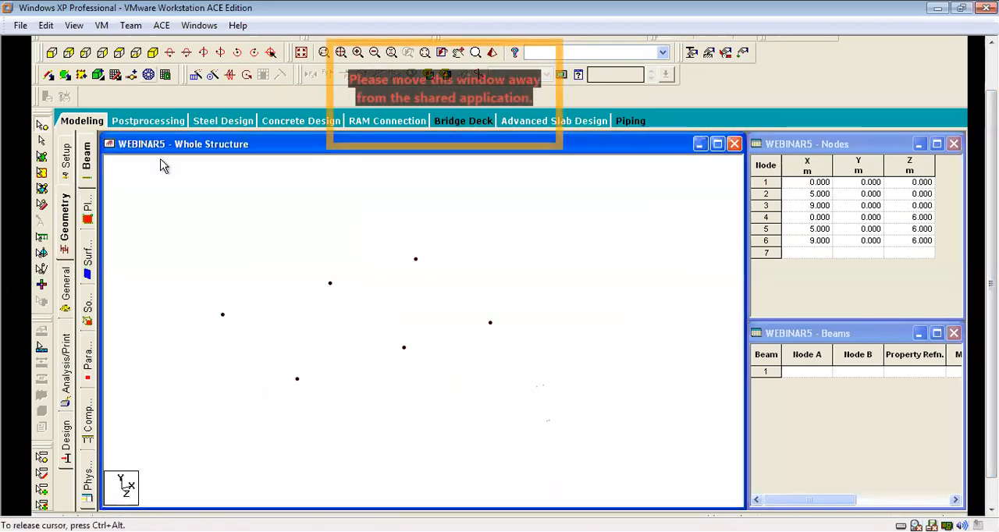
Copy all six base nodes and paste them with a Y offset of 3 m.
{"action": "scroll", "coordinate": [428, 281], "scroll_direction": "down", "scroll_amount": 3}
{"action": "scroll", "coordinate": [492, 283], "scroll_direction": "up", "scroll_amount": 5}
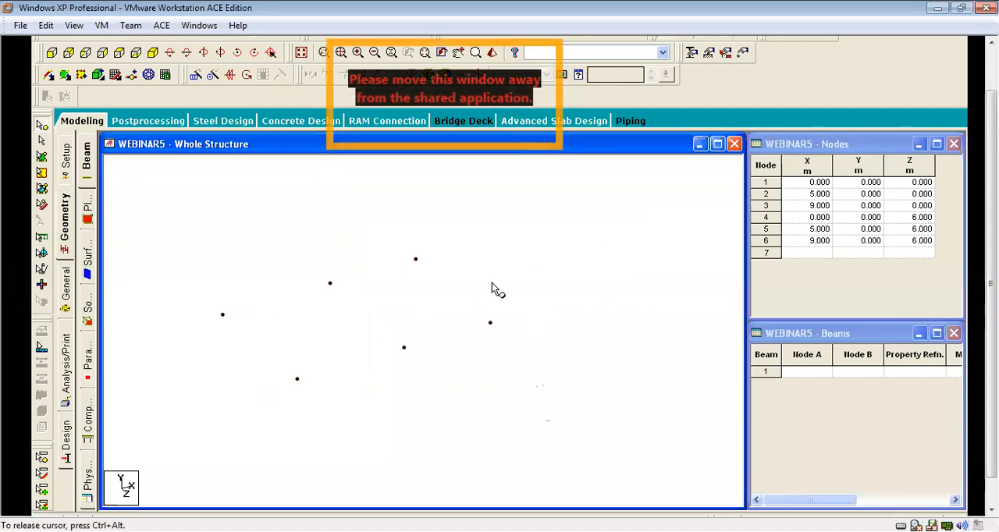
{"action": "scroll", "coordinate": [531, 328], "scroll_direction": "down", "scroll_amount": 1}
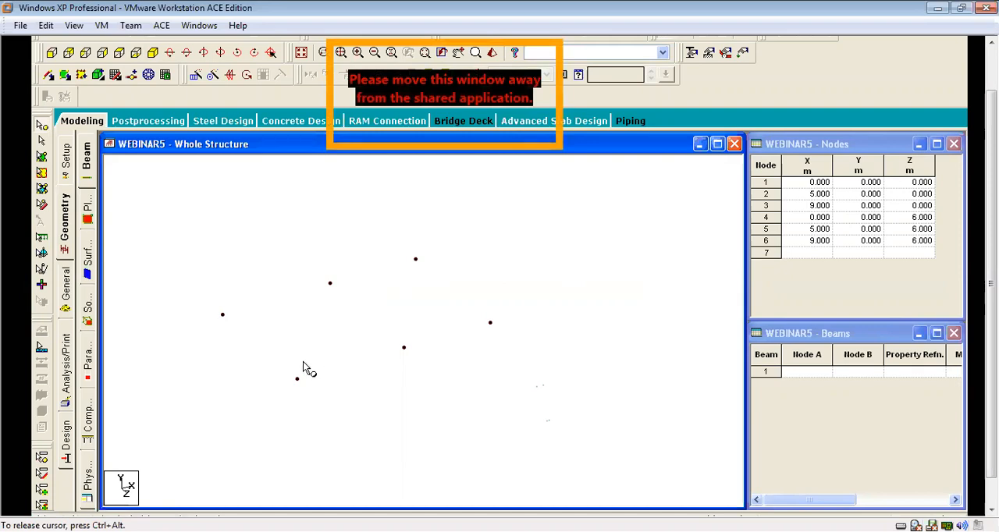
{"action": "scroll", "coordinate": [296, 301], "scroll_direction": "up", "scroll_amount": 3}
{"action": "scroll", "coordinate": [389, 297], "scroll_direction": "down", "scroll_amount": 2}
{"action": "left_click_drag", "start_coordinate": [582, 252], "coordinate": [305, 397]}
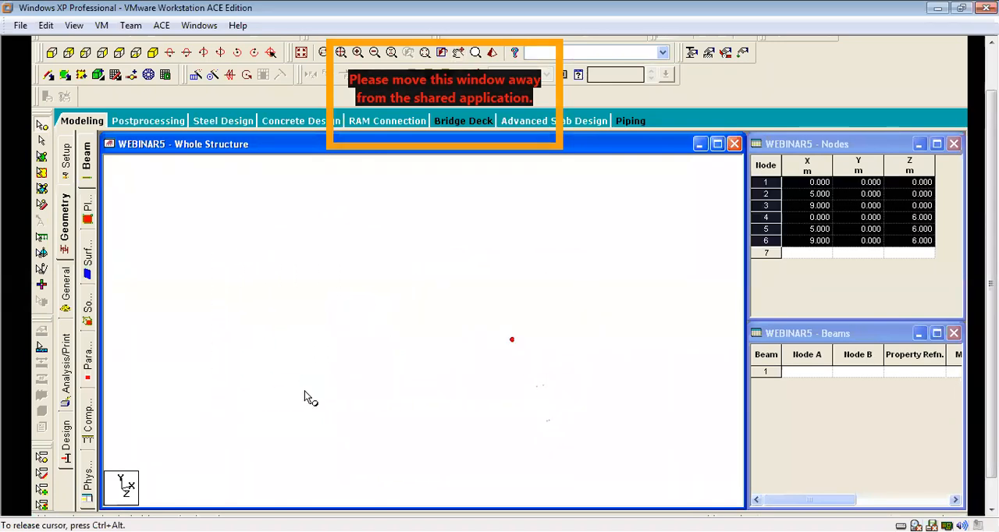
{"action": "right_click", "coordinate": [514, 236]}
{"action": "left_click", "coordinate": [553, 259]}
{"action": "right_click", "coordinate": [556, 252]}
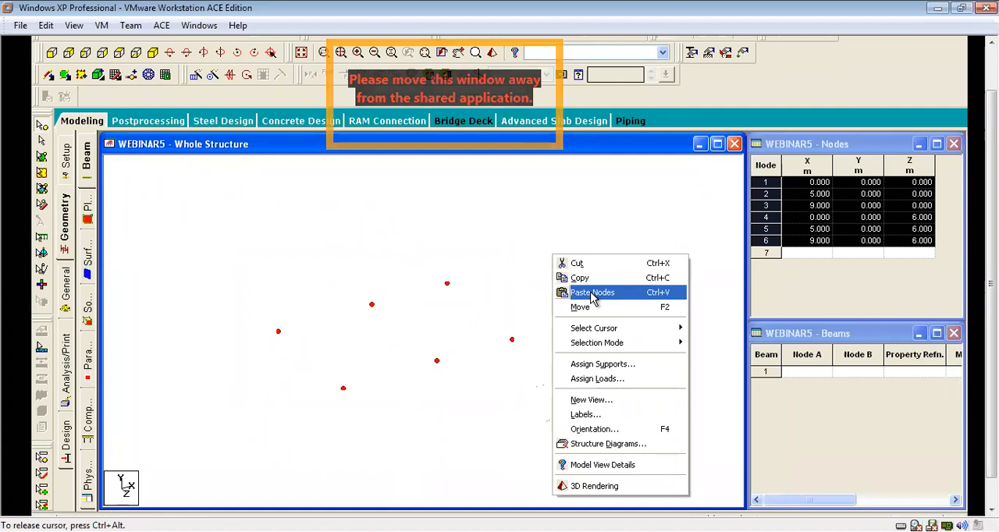
{"action": "left_click", "coordinate": [585, 292]}
{"action": "double_click", "coordinate": [435, 291]}
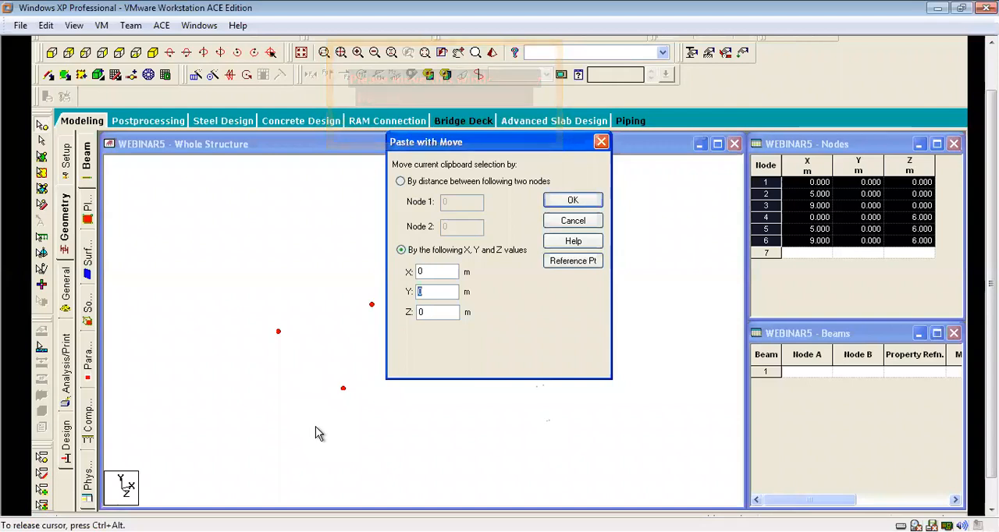
{"action": "type", "text": "3"}
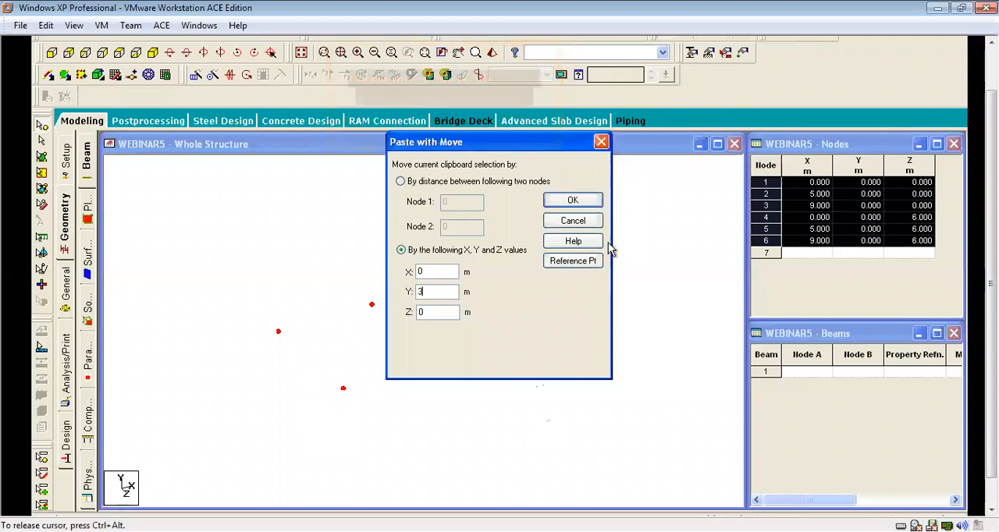
{"action": "left_click", "coordinate": [573, 201]}
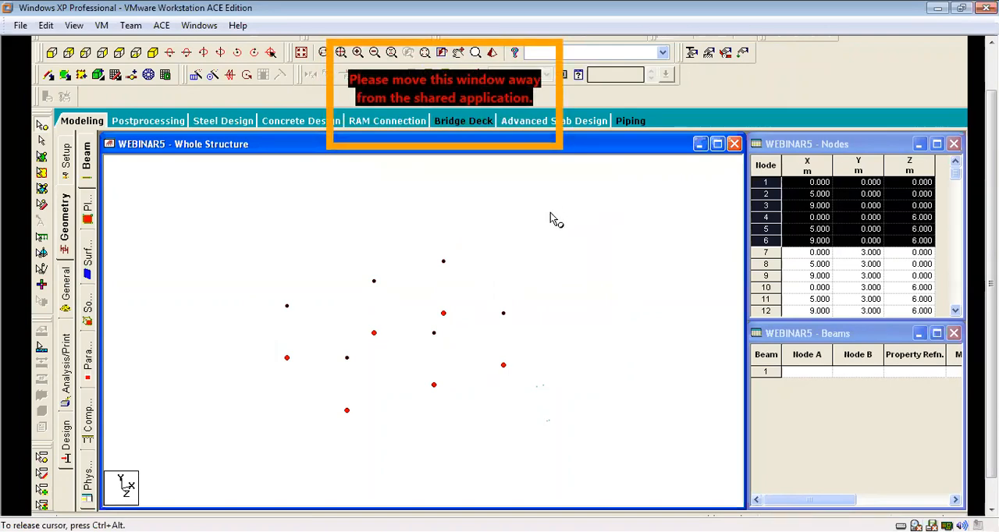
Paste the copied base nodes again with a Y offset of 6 m.
{"action": "right_click", "coordinate": [571, 191]}
{"action": "left_click", "coordinate": [611, 227]}
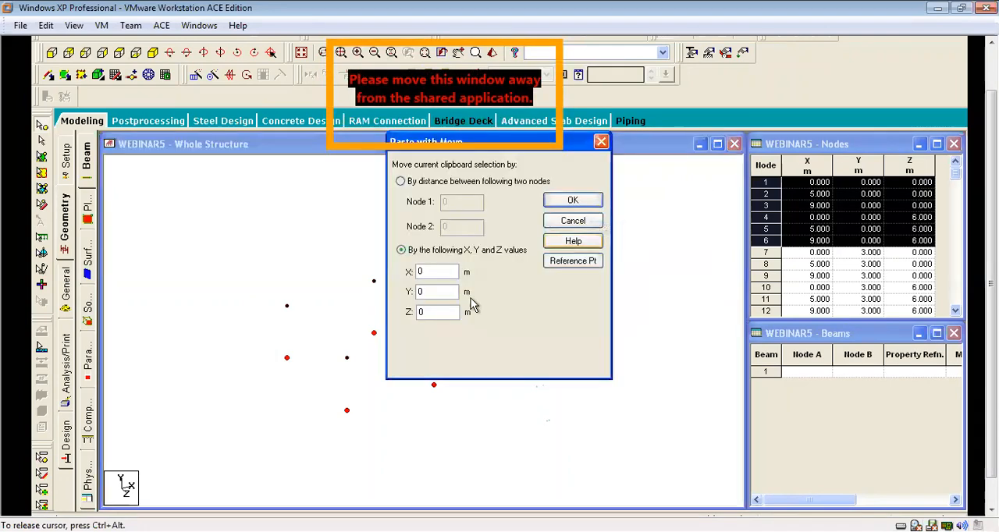
{"action": "double_click", "coordinate": [436, 294]}
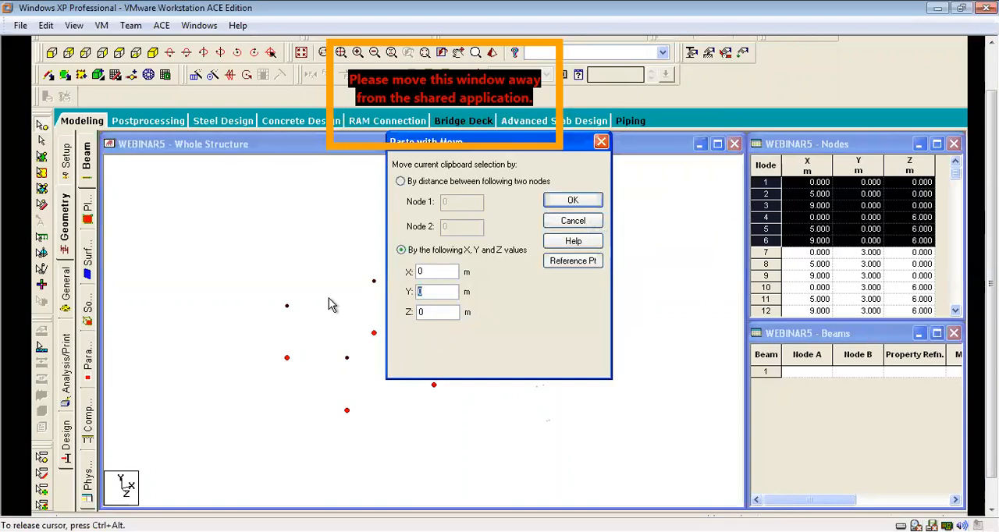
{"action": "left_click", "coordinate": [574, 201]}
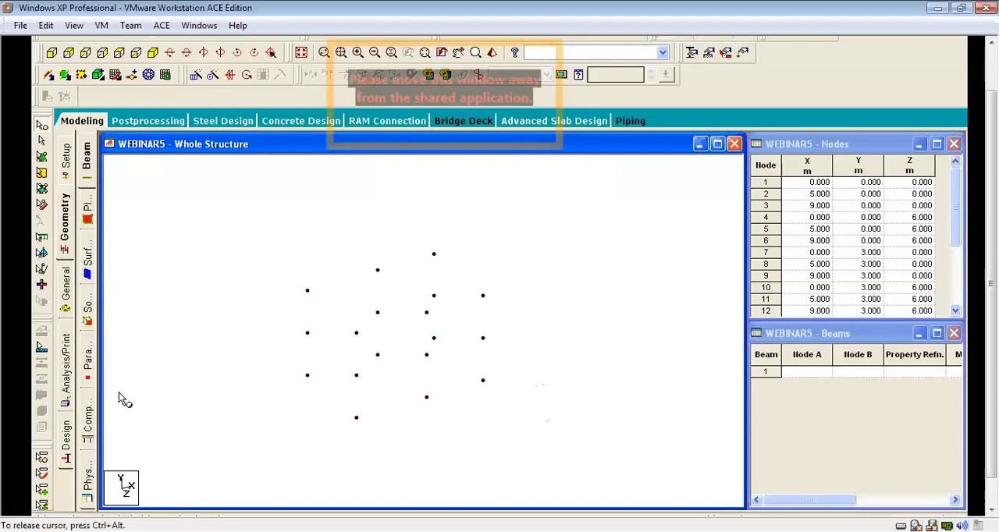
Add two stacked vertical beams at X = 0, Z = 0, joining the nodes at Y = 0, 3 and 6 m.
{"action": "left_click", "coordinate": [47, 75]}
{"action": "left_click", "coordinate": [307, 376]}
{"action": "left_click", "coordinate": [308, 334]}
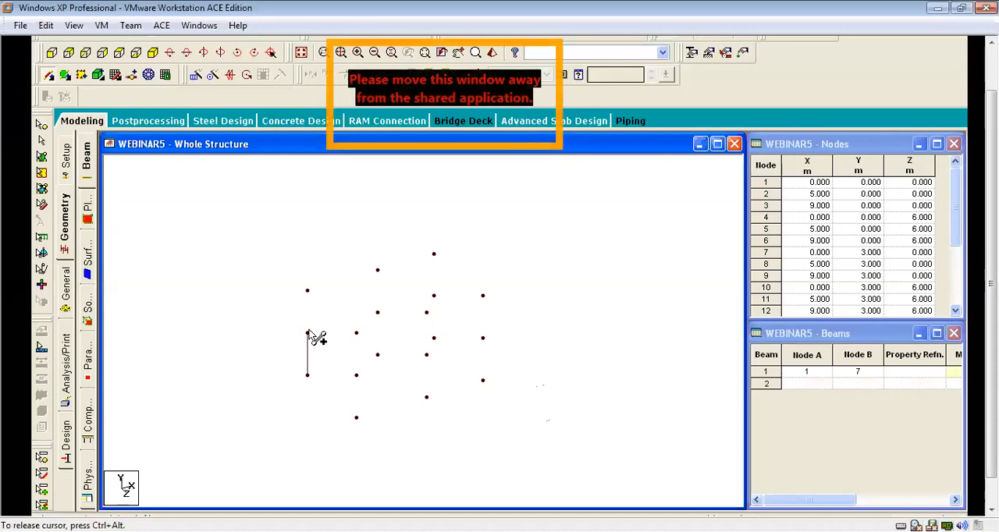
{"action": "left_click", "coordinate": [308, 290]}
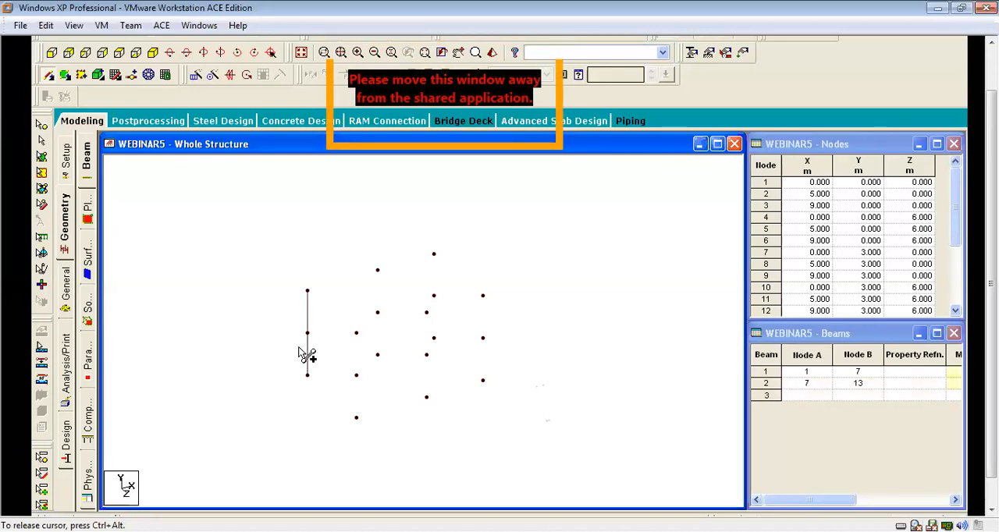
Move the zoom toolbar to the end of the row holding the geometry tools.
{"action": "scroll", "coordinate": [306, 357], "scroll_direction": "up", "scroll_amount": 1}
{"action": "middle_click_drag", "start_coordinate": [511, 418], "coordinate": [539, 396]}
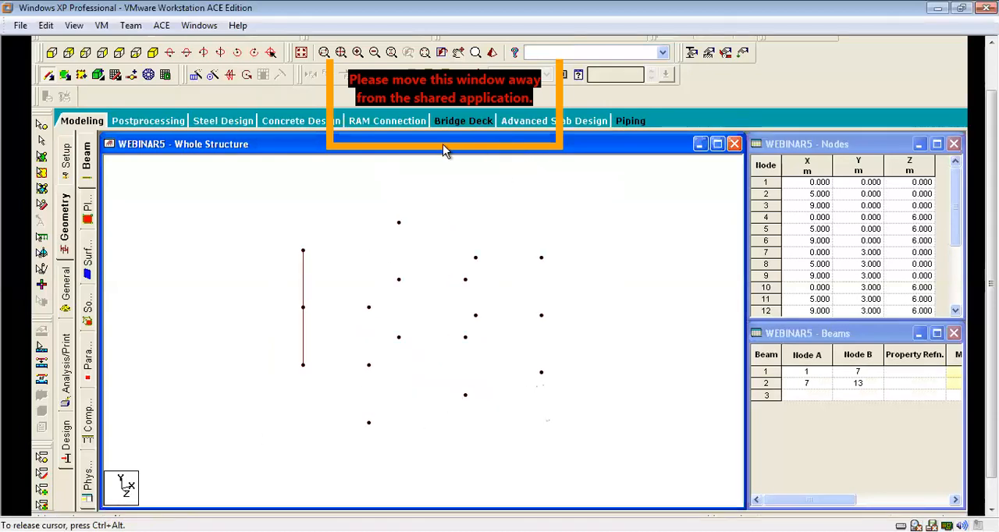
{"action": "left_click_drag", "start_coordinate": [536, 52], "coordinate": [702, 76]}
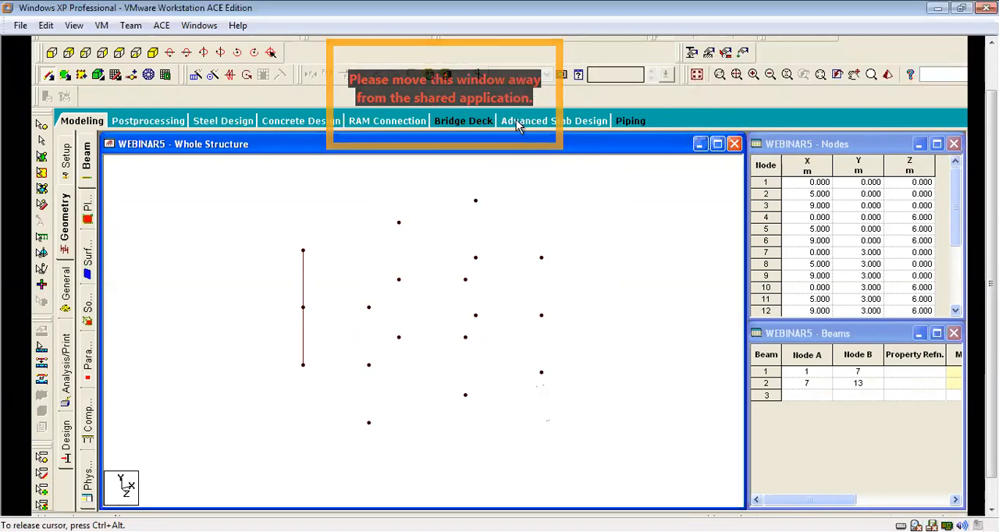
Select all nodes of the structure, connect beams along the Y axis to form the columns, and clear the selection.
{"action": "scroll", "coordinate": [419, 285], "scroll_direction": "down", "scroll_amount": 2}
{"action": "scroll", "coordinate": [419, 285], "scroll_direction": "up", "scroll_amount": 3}
{"action": "scroll", "coordinate": [425, 290], "scroll_direction": "up", "scroll_amount": 2}
{"action": "scroll", "coordinate": [437, 312], "scroll_direction": "down", "scroll_amount": 1}
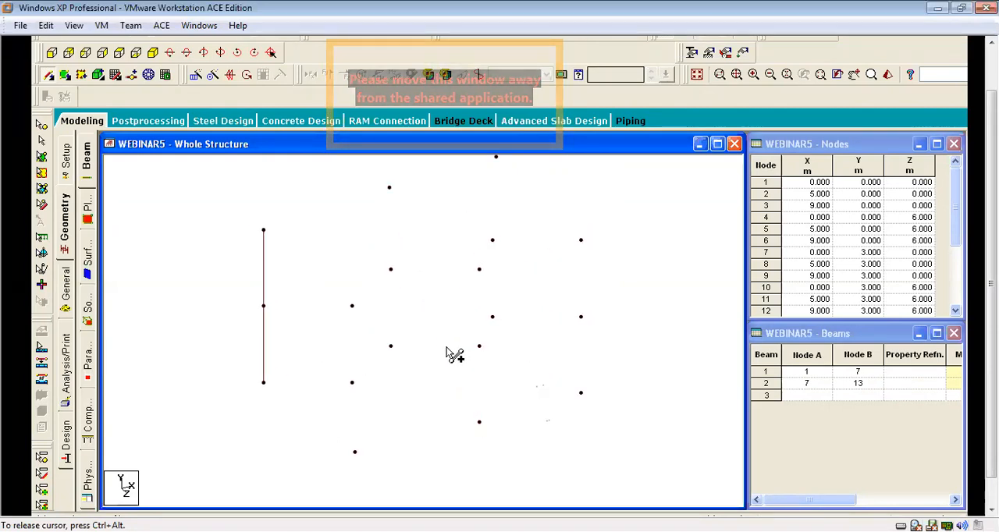
{"action": "scroll", "coordinate": [481, 375], "scroll_direction": "down", "scroll_amount": 4}
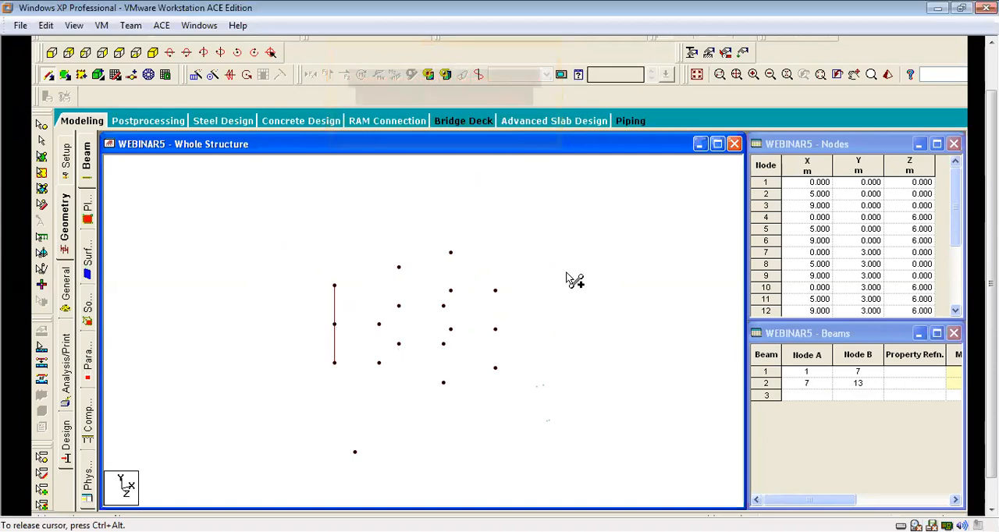
{"action": "scroll", "coordinate": [285, 282], "scroll_direction": "down", "scroll_amount": 2}
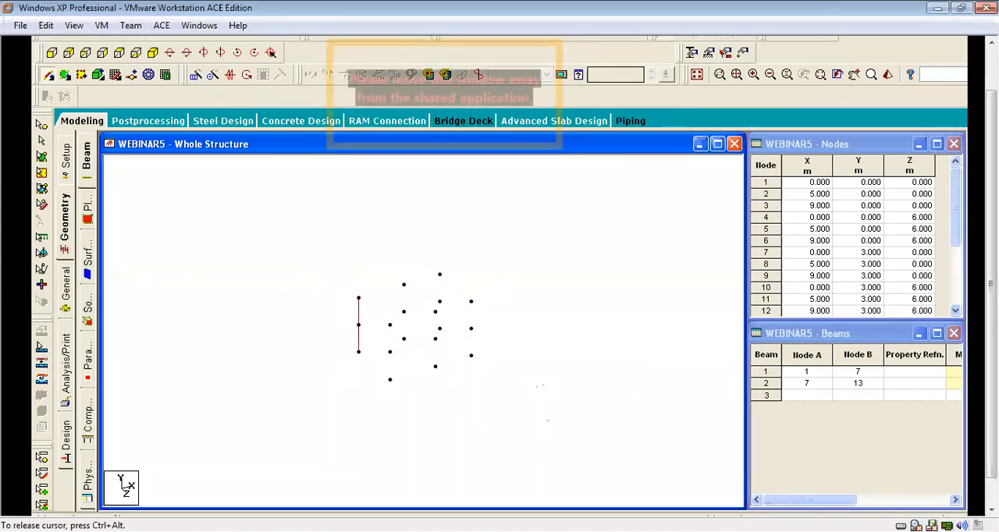
{"action": "left_click_drag", "start_coordinate": [326, 235], "coordinate": [529, 411]}
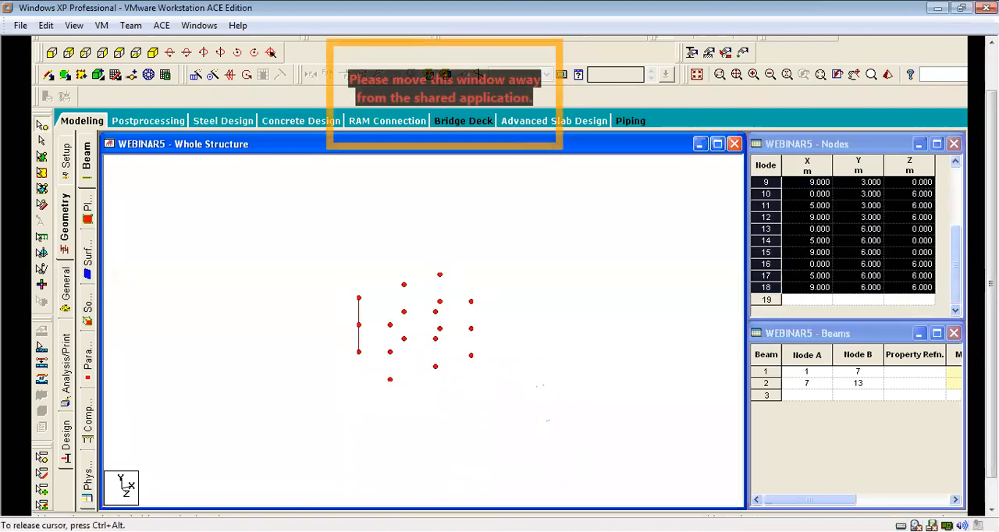
{"action": "left_click_drag", "start_coordinate": [991, 205], "coordinate": [961, 125]}
{"action": "left_click", "coordinate": [176, 61]}
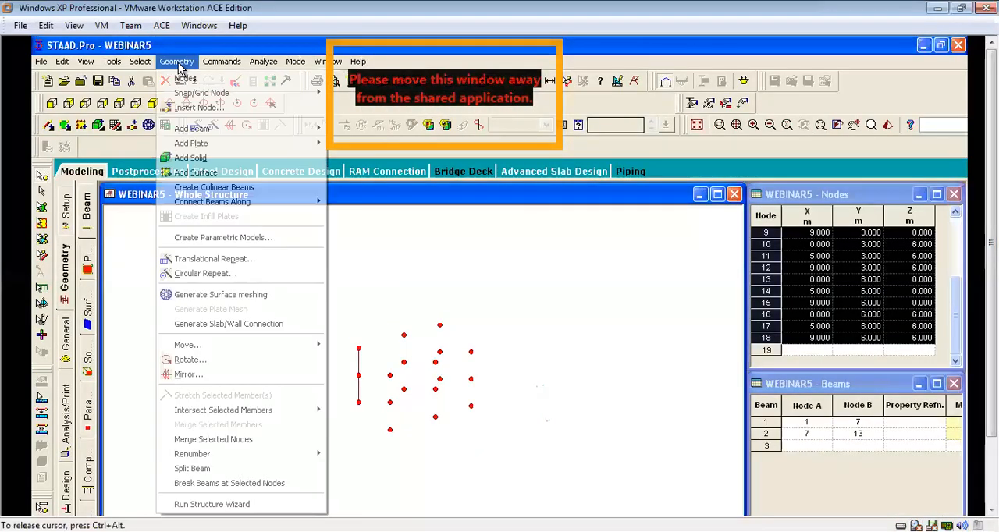
{"action": "mouse_move", "coordinate": [181, 201]}
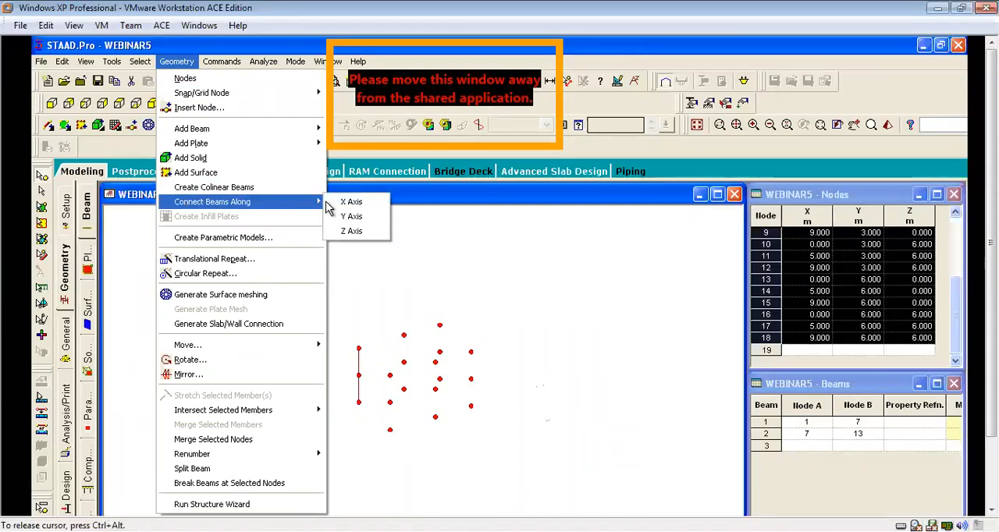
{"action": "left_click", "coordinate": [361, 219]}
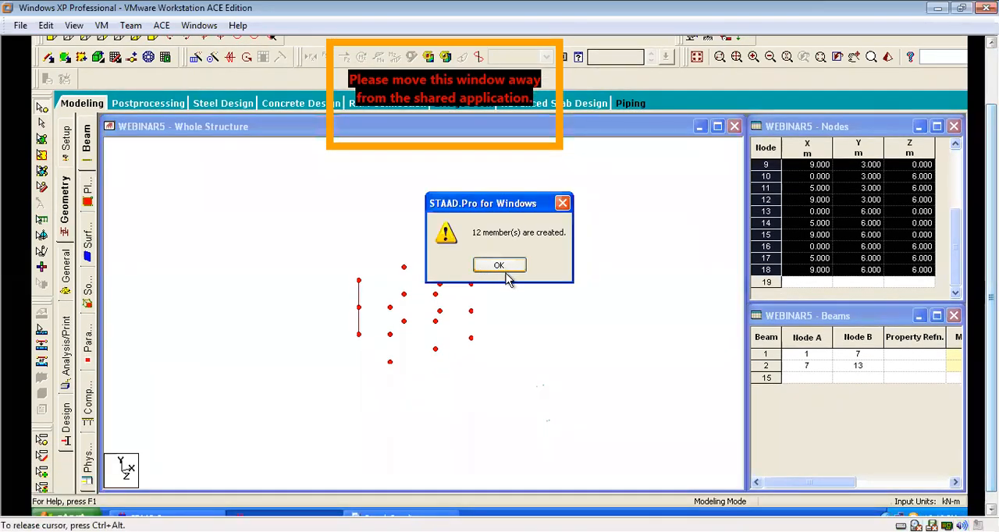
{"action": "left_click", "coordinate": [499, 267]}
{"action": "scroll", "coordinate": [508, 301], "scroll_direction": "up", "scroll_amount": 4}
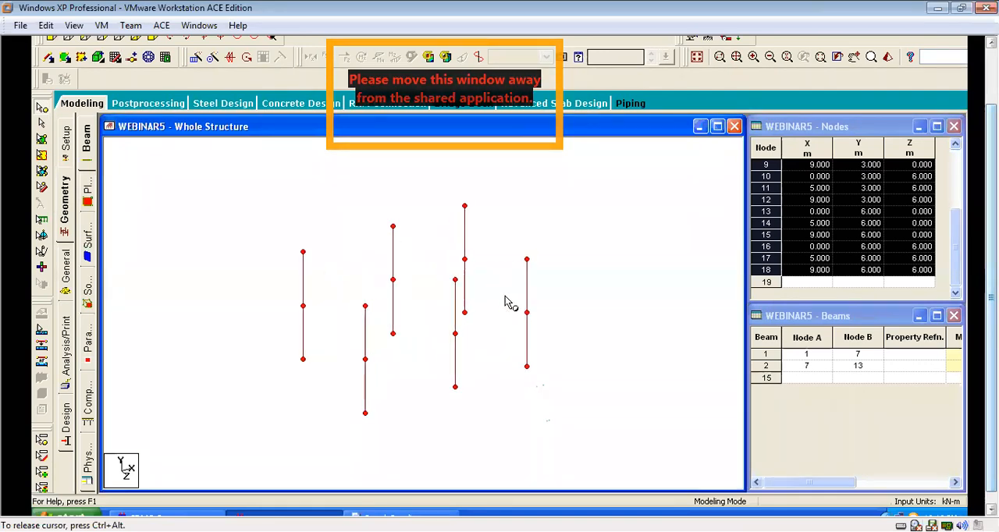
{"action": "left_click", "coordinate": [595, 317]}
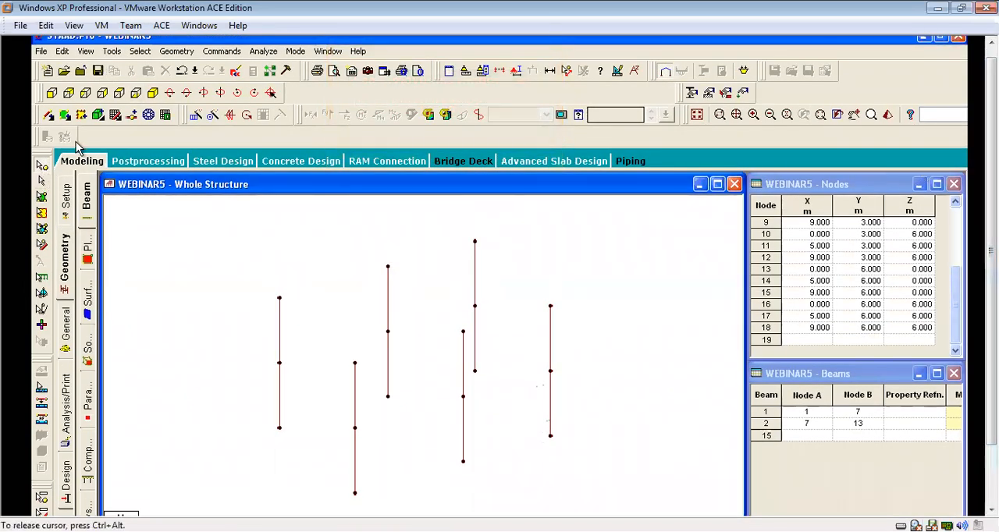
In the front view, select the nodes of the two upper levels and connect beams along the X axis.
{"action": "left_click", "coordinate": [53, 93]}
{"action": "left_click_drag", "start_coordinate": [200, 228], "coordinate": [614, 379]}
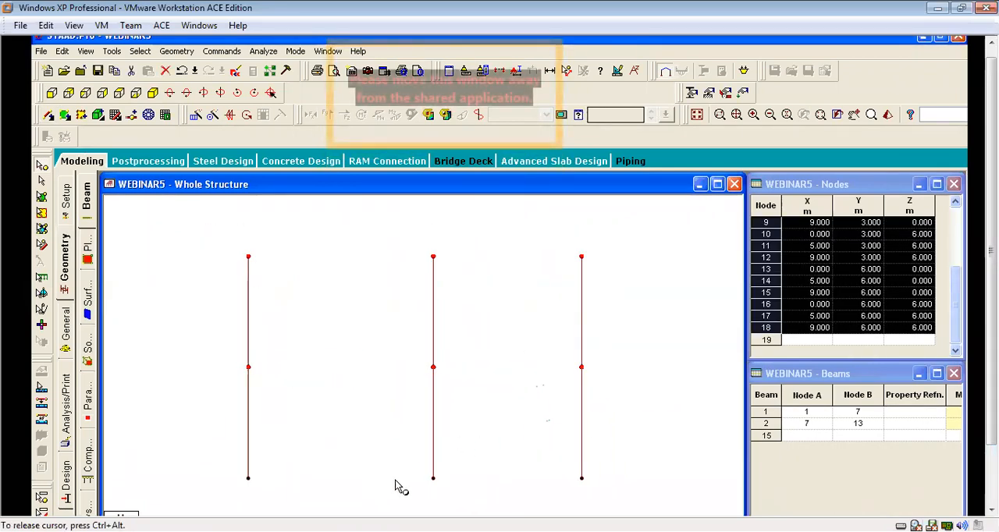
{"action": "left_click", "coordinate": [176, 51]}
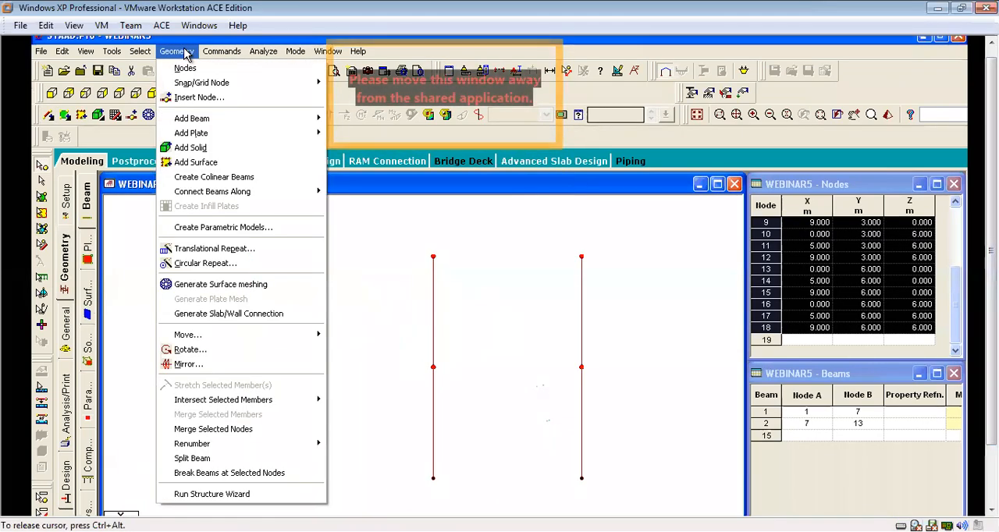
{"action": "mouse_move", "coordinate": [266, 191]}
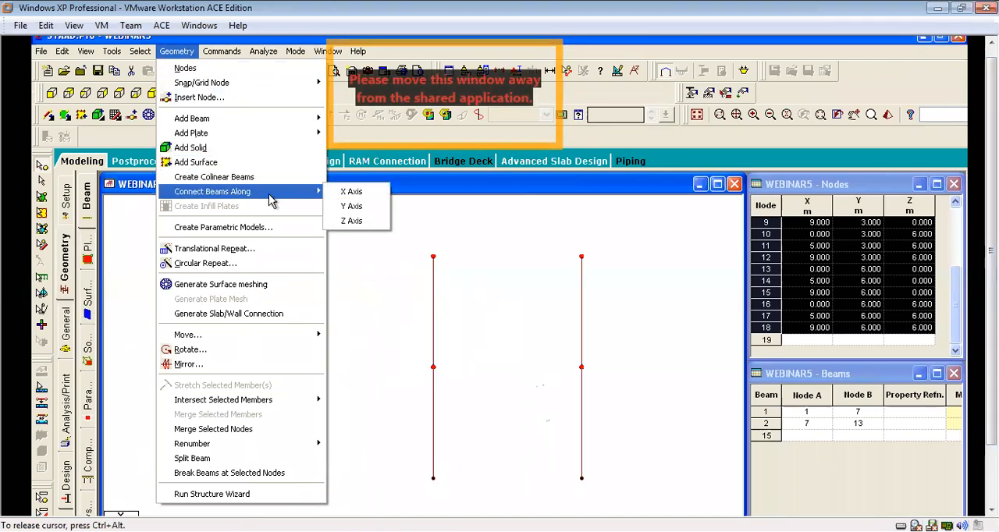
{"action": "left_click", "coordinate": [348, 193]}
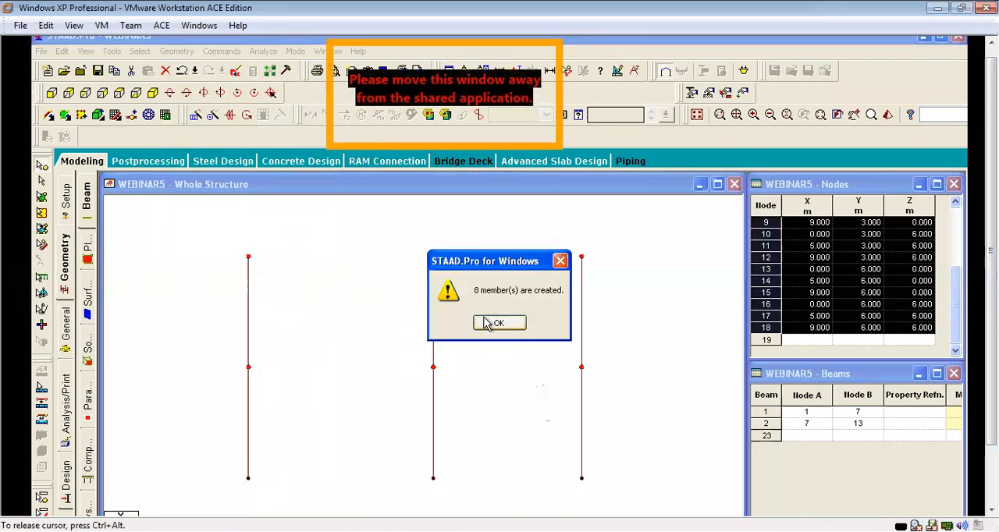
{"action": "left_click", "coordinate": [481, 327]}
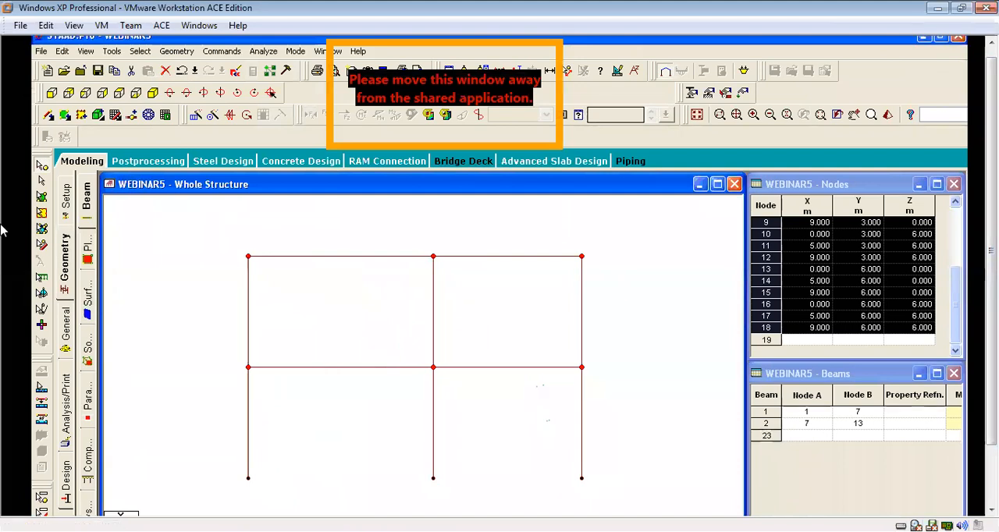
Return to the isometric view and connect the selected upper-level nodes with beams along the Z axis.
{"action": "left_click", "coordinate": [151, 114]}
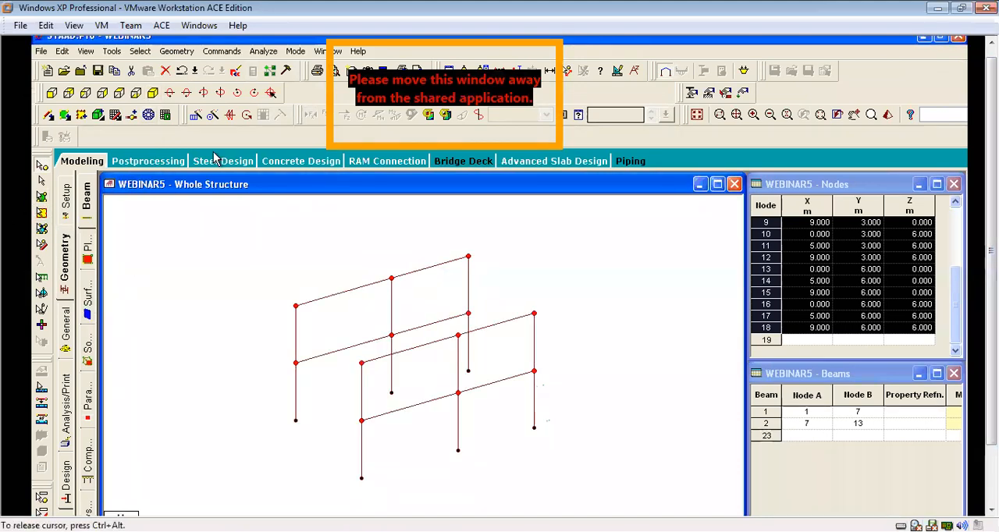
{"action": "left_click", "coordinate": [176, 52]}
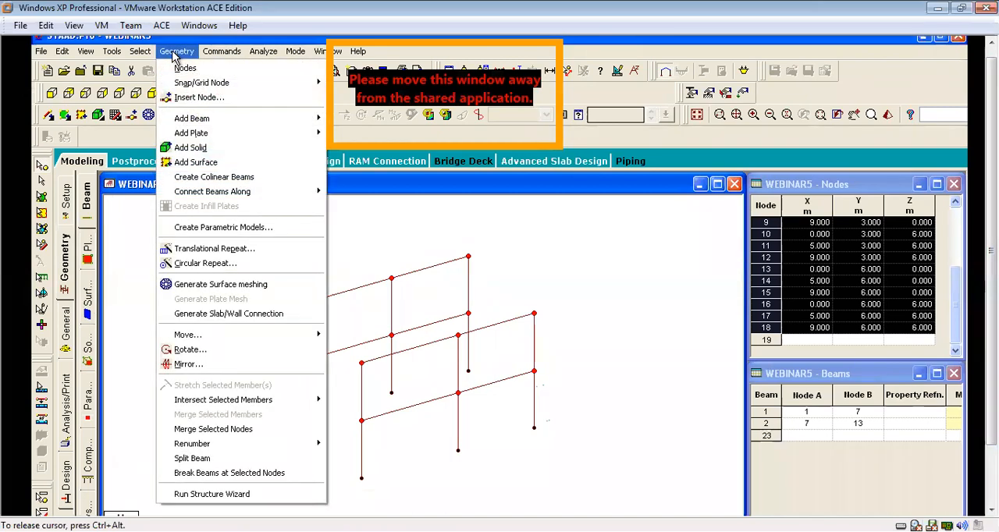
{"action": "mouse_move", "coordinate": [246, 193]}
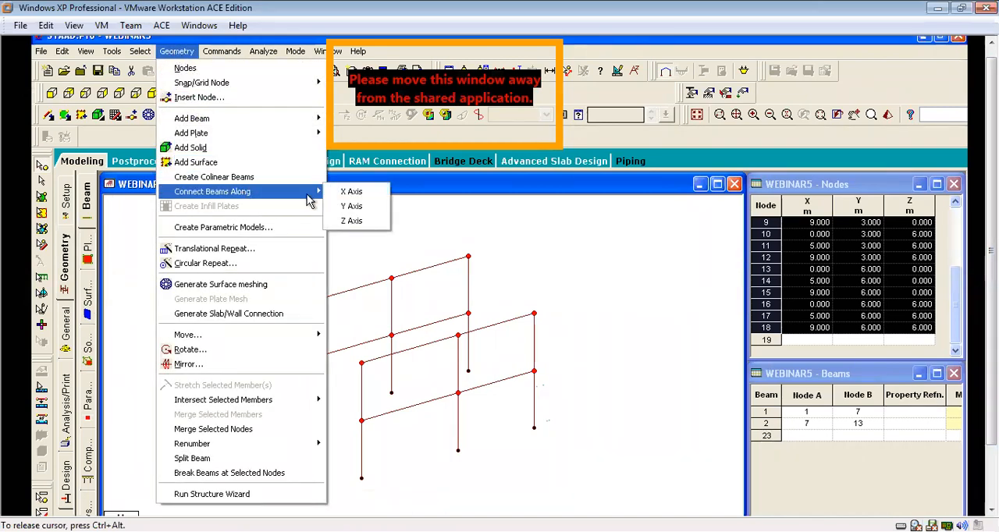
{"action": "left_click", "coordinate": [350, 221]}
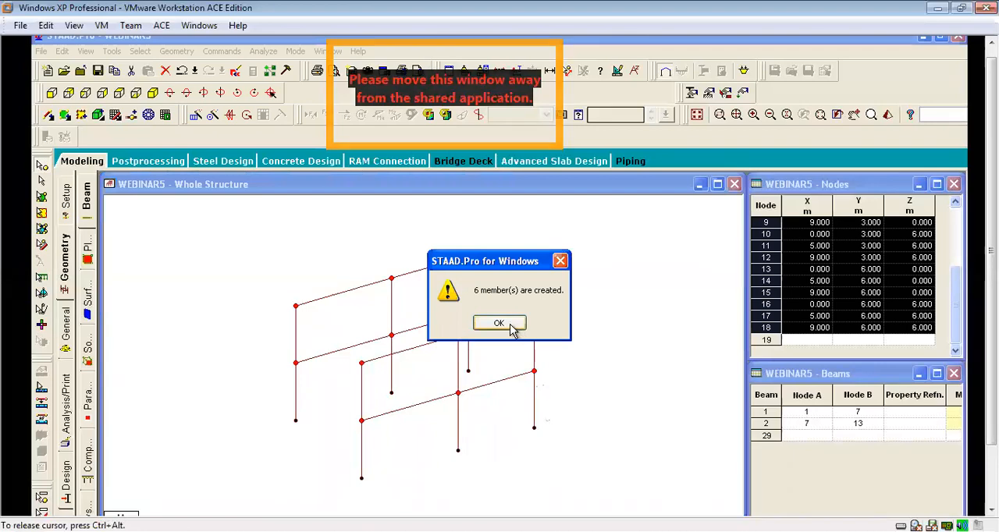
{"action": "left_click", "coordinate": [510, 328]}
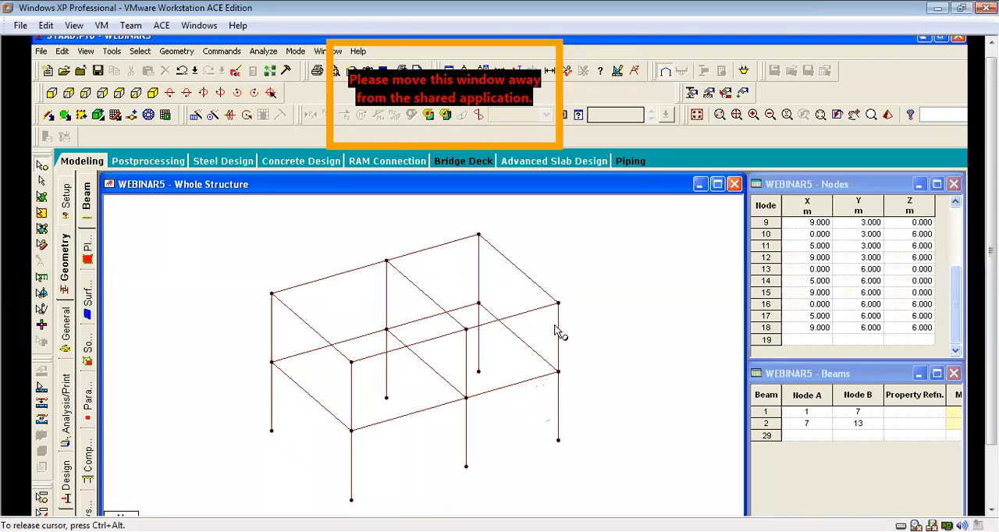
Copy the two first-floor end nodes at X = 9 m and paste them with an X offset of 1 m.
{"action": "scroll", "coordinate": [507, 314], "scroll_direction": "up", "scroll_amount": 1}
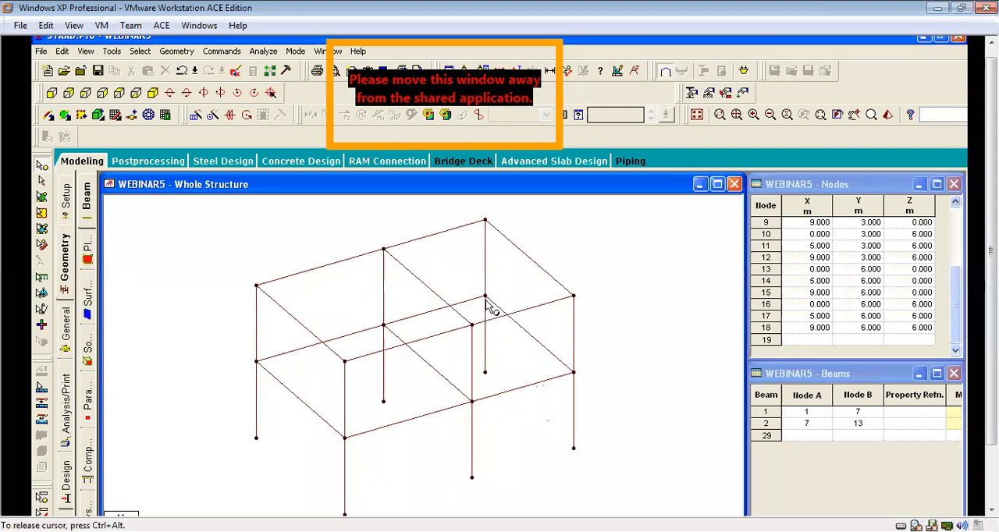
{"action": "left_click", "coordinate": [486, 298]}
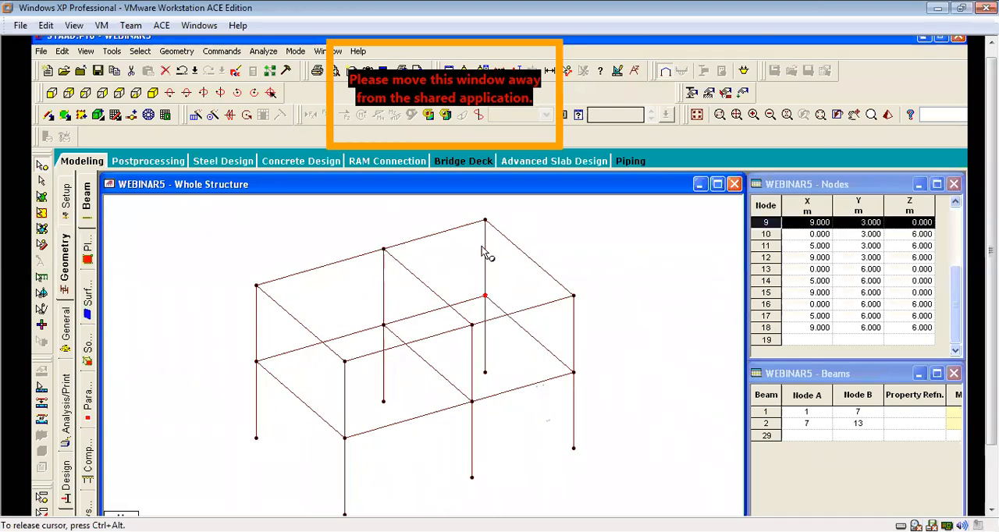
{"action": "scroll", "coordinate": [515, 312], "scroll_direction": "down", "scroll_amount": 1}
{"action": "left_click", "coordinate": [559, 373], "text": "ctrl"}
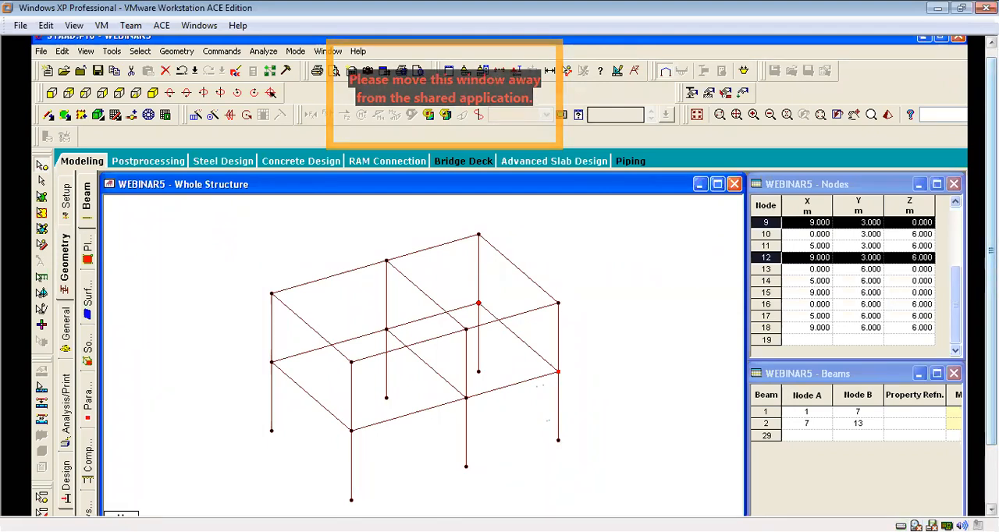
{"action": "scroll", "coordinate": [551, 205], "scroll_direction": "up", "scroll_amount": 1}
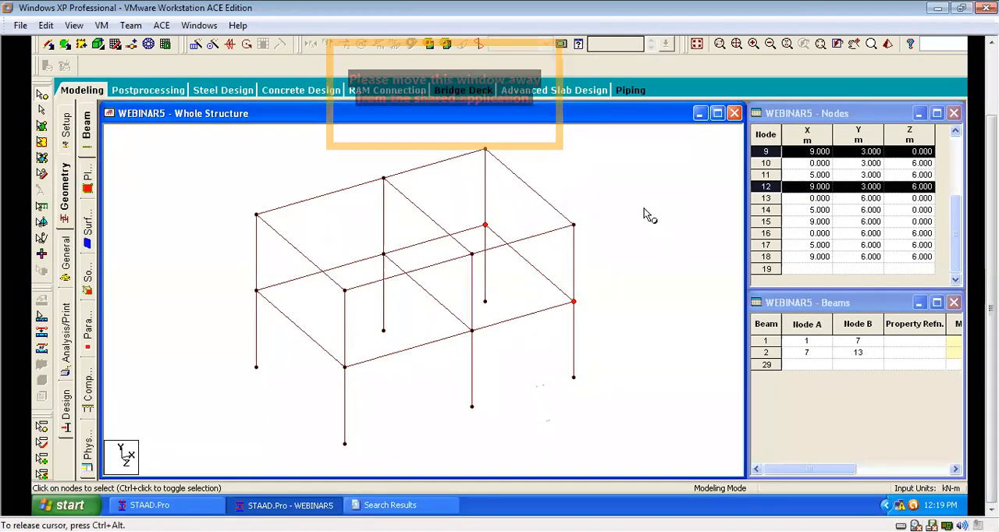
{"action": "right_click", "coordinate": [620, 173]}
{"action": "left_click", "coordinate": [643, 198]}
{"action": "right_click", "coordinate": [644, 198]}
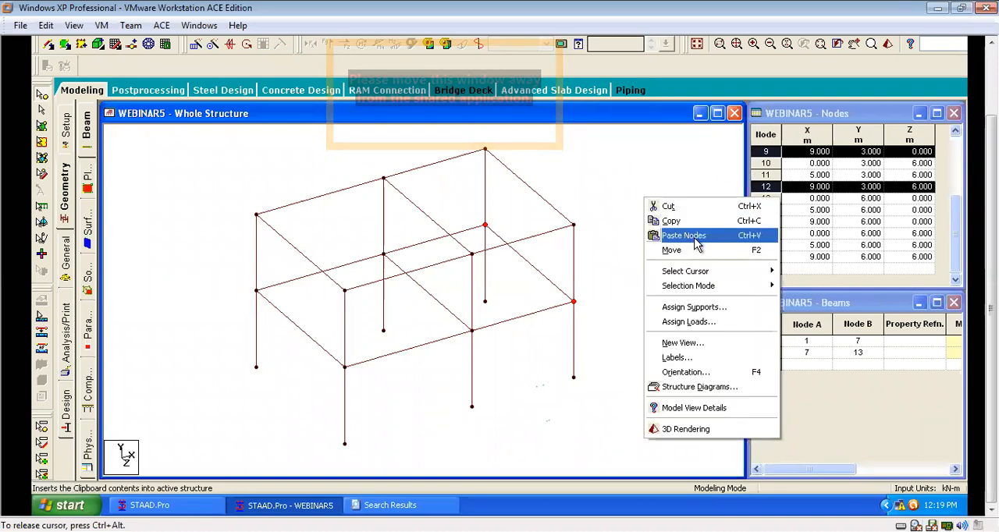
{"action": "left_click", "coordinate": [696, 245]}
{"action": "left_click_drag", "start_coordinate": [515, 114], "coordinate": [739, 131]}
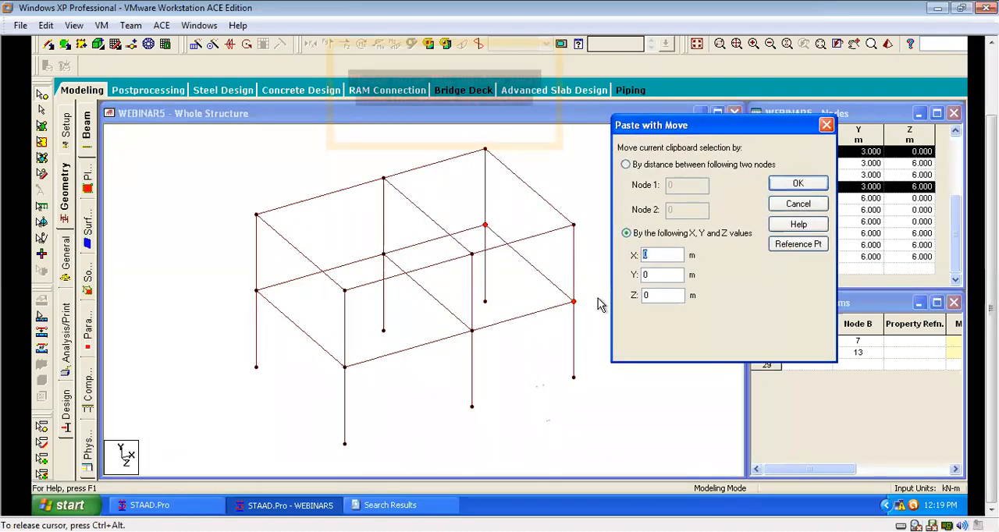
{"action": "type", "text": "1"}
{"action": "left_click", "coordinate": [797, 184]}
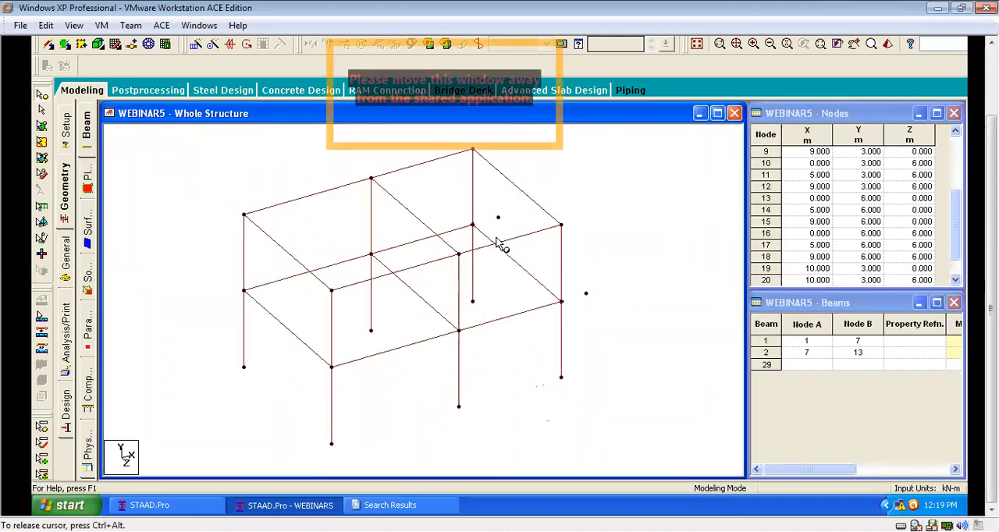
In the front view, select all nodes at the 3 m level and display only the selected objects.
{"action": "scroll", "coordinate": [496, 238], "scroll_direction": "up", "scroll_amount": 3}
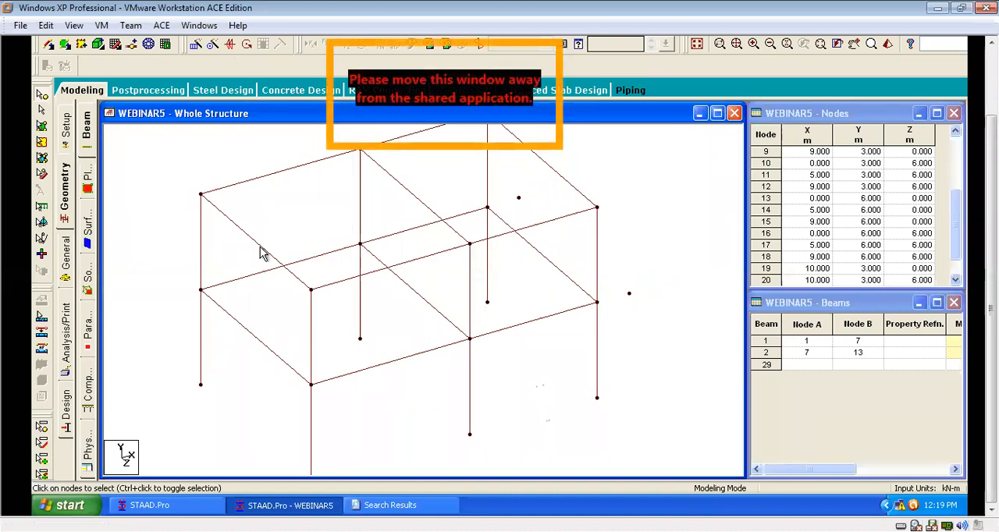
{"action": "scroll", "coordinate": [407, 302], "scroll_direction": "down", "scroll_amount": 3}
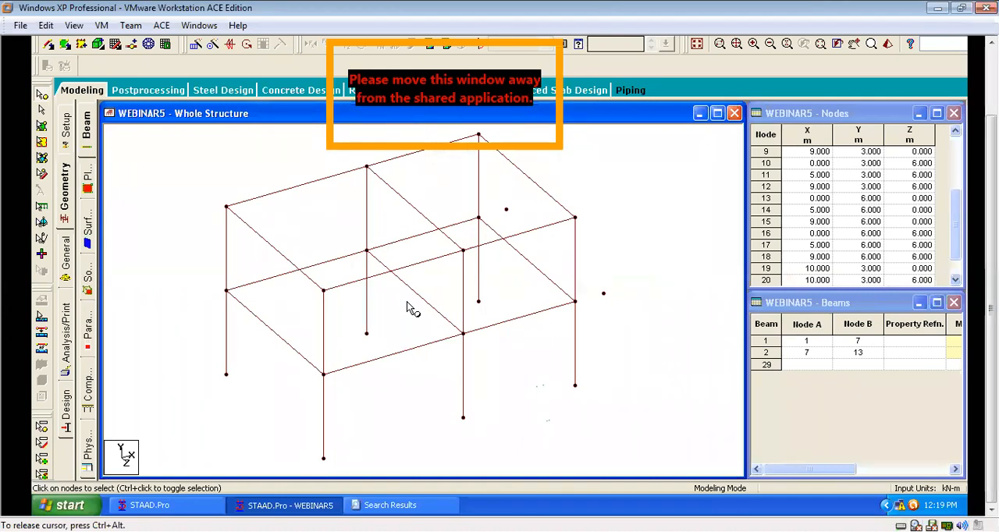
{"action": "scroll", "coordinate": [406, 303], "scroll_direction": "down", "scroll_amount": 1}
{"action": "scroll", "coordinate": [405, 306], "scroll_direction": "up", "scroll_amount": 1}
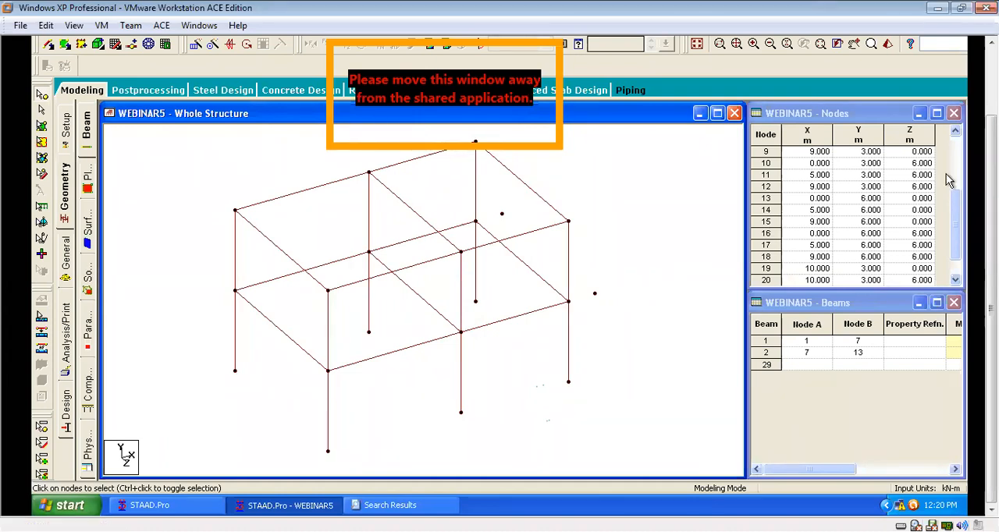
{"action": "left_click_drag", "start_coordinate": [991, 242], "coordinate": [991, 195]}
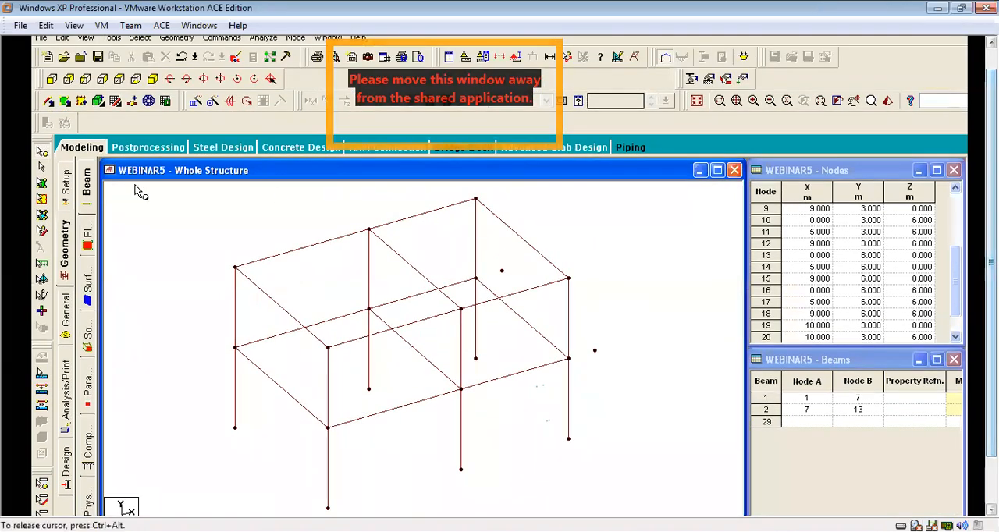
{"action": "left_click", "coordinate": [52, 79]}
{"action": "left_click_drag", "start_coordinate": [234, 331], "coordinate": [647, 366]}
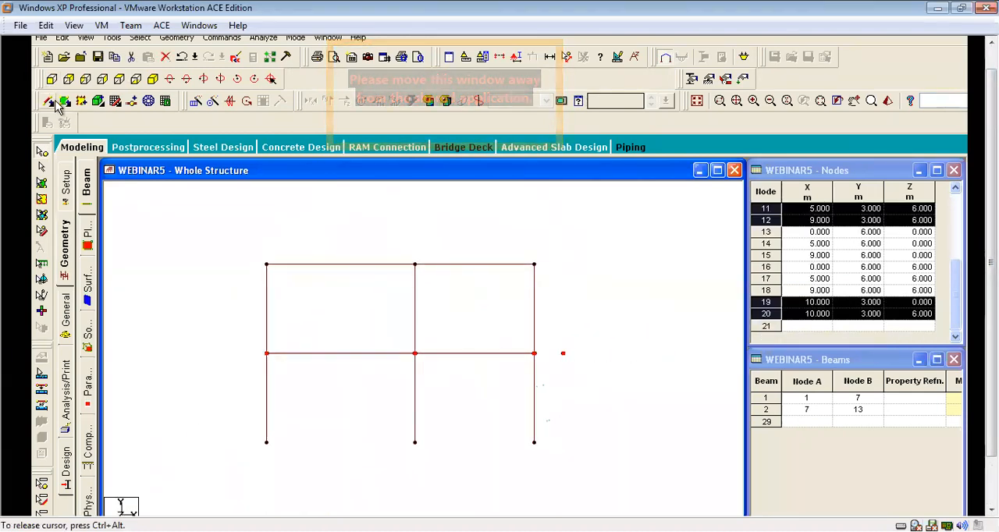
{"action": "left_click", "coordinate": [86, 37]}
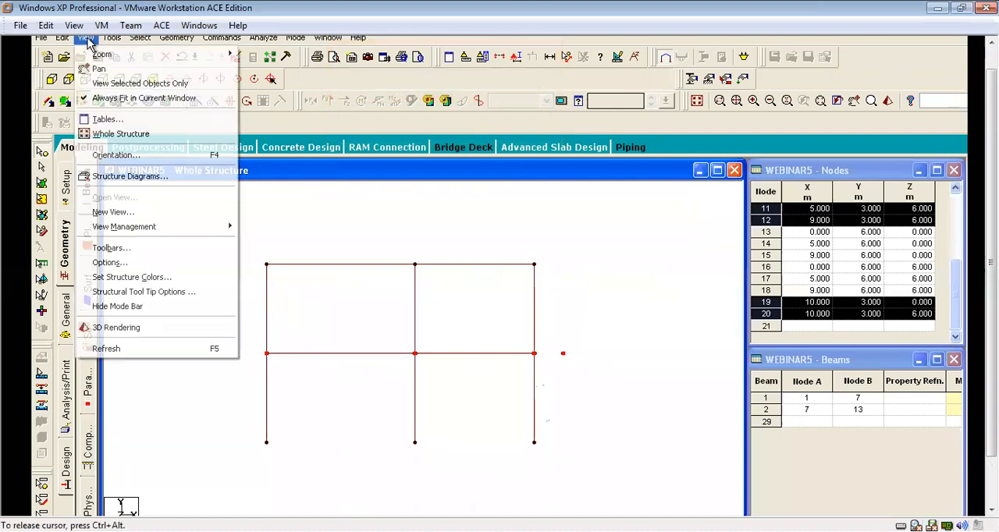
{"action": "left_click", "coordinate": [119, 84]}
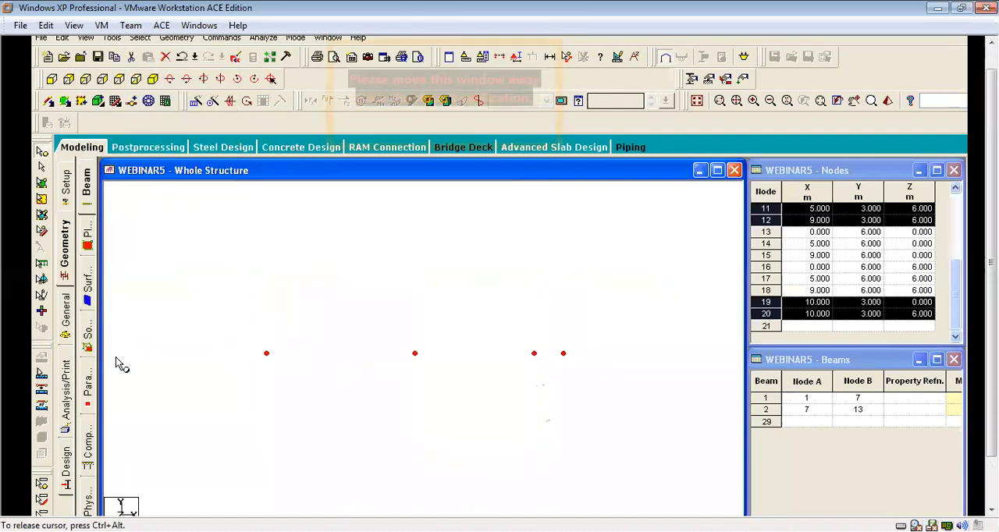
Show the isolated 3 m level in plan view with nothing selected and let Auto Save save the file.
{"action": "left_click", "coordinate": [119, 80]}
{"action": "left_click", "coordinate": [481, 419]}
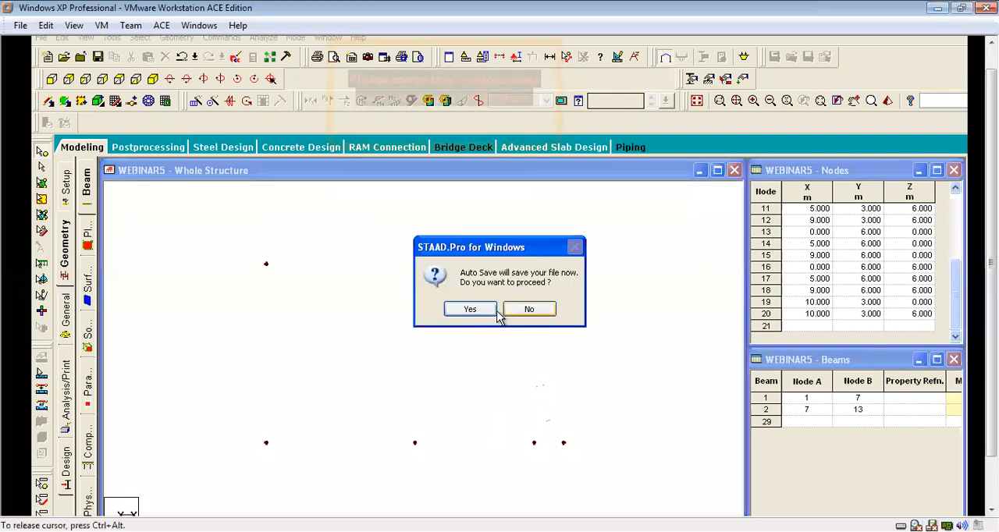
{"action": "left_click", "coordinate": [484, 312]}
{"action": "left_click", "coordinate": [408, 309]}
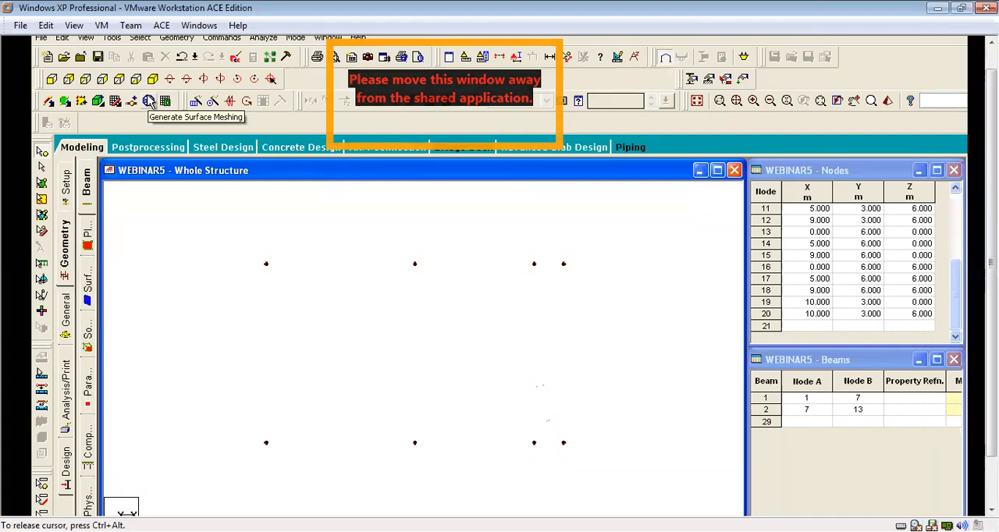
Try a polygonal surface mesh with 10 divisions per side on the 5 m by 6 m floor panel.
{"action": "left_click", "coordinate": [151, 104]}
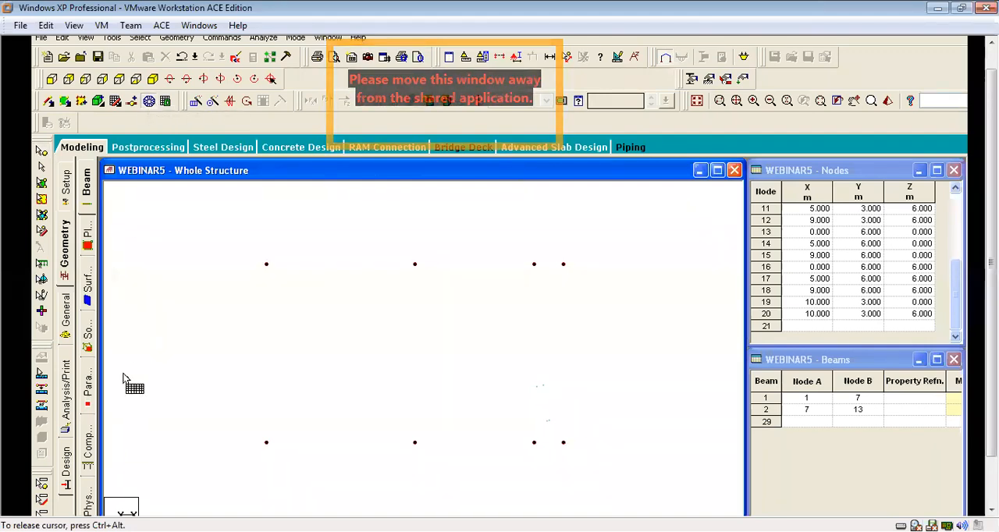
{"action": "left_click", "coordinate": [414, 264]}
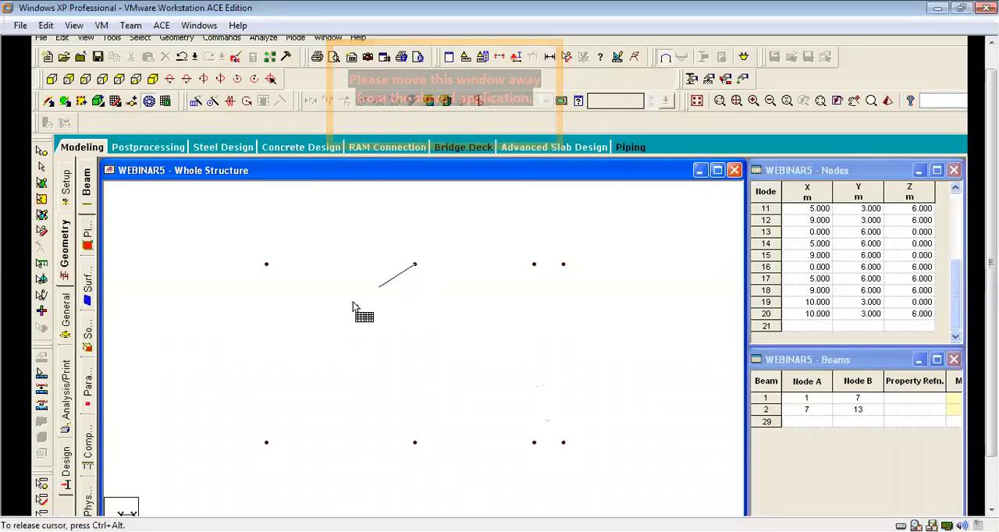
{"action": "left_click", "coordinate": [266, 264]}
{"action": "left_click", "coordinate": [266, 443]}
{"action": "left_click", "coordinate": [414, 442]}
{"action": "left_click", "coordinate": [414, 265]}
{"action": "left_click", "coordinate": [504, 299]}
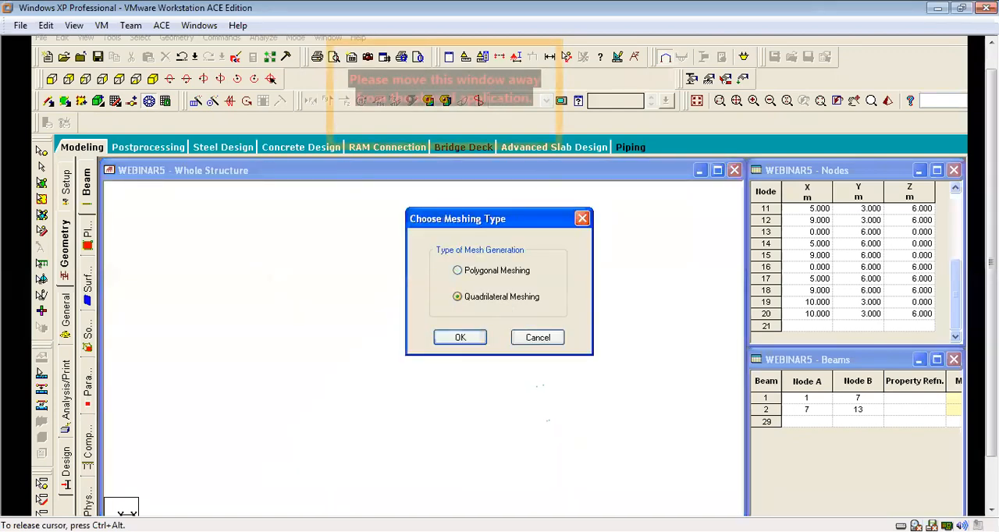
{"action": "left_click", "coordinate": [490, 274]}
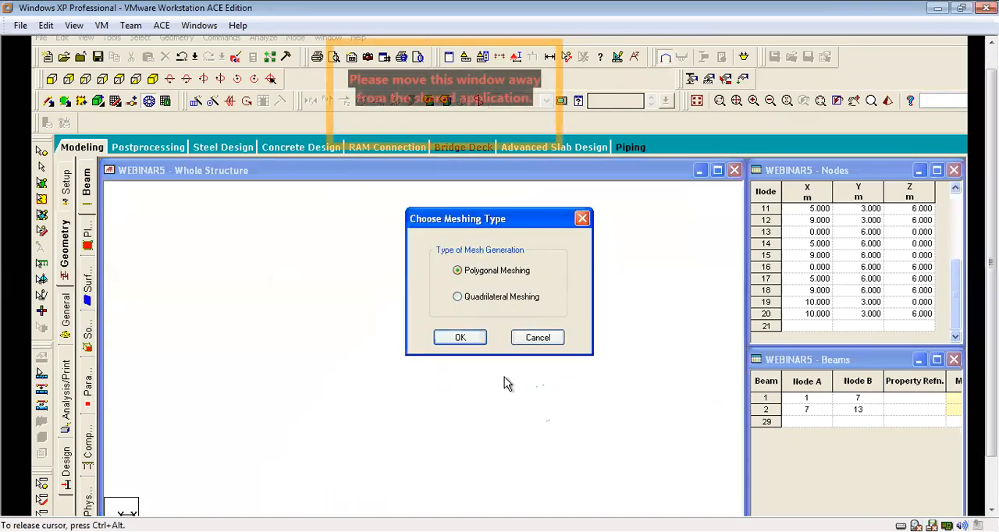
{"action": "left_click", "coordinate": [473, 340]}
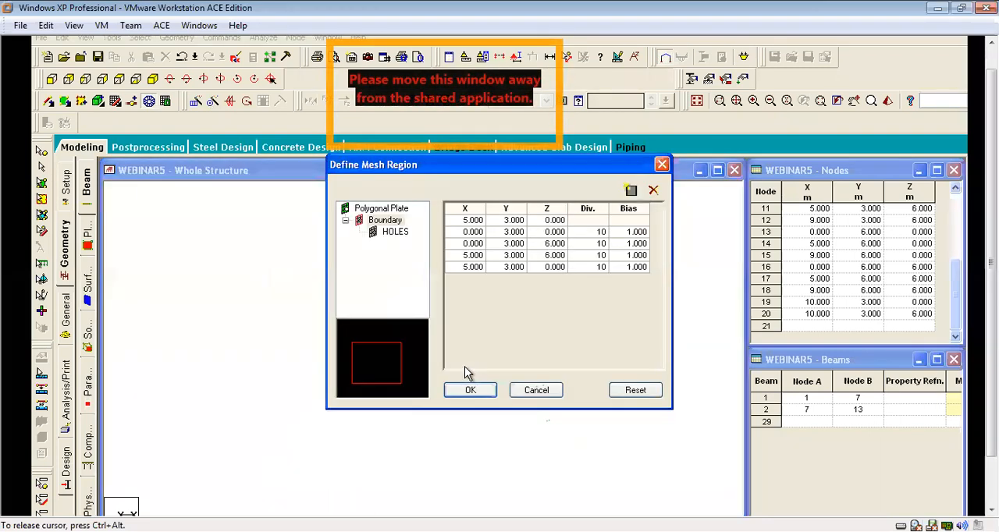
{"action": "left_click", "coordinate": [471, 390]}
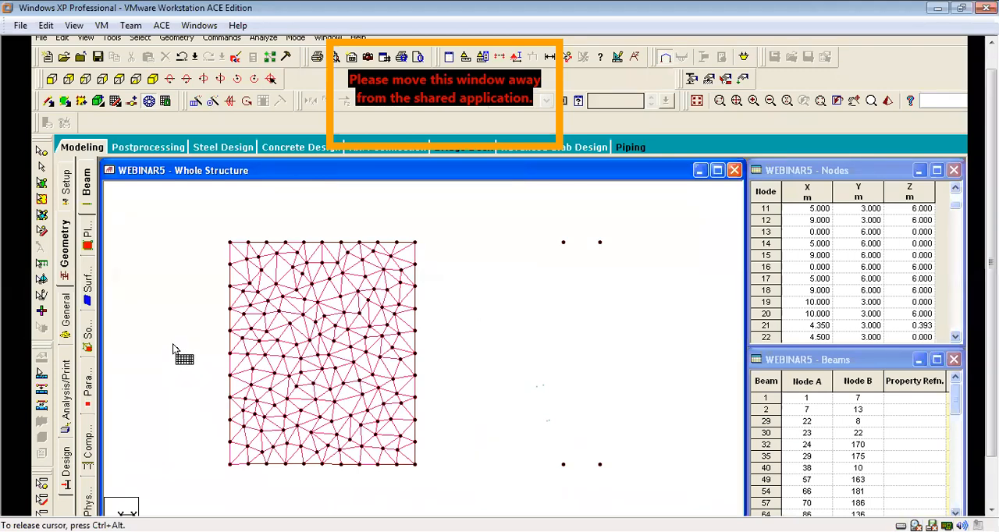
{"action": "key", "text": "ctrl+z"}
Try a quadrilateral mesh on the same 5 m by 6 m panel and check its node spacing.
{"action": "scroll", "coordinate": [418, 350], "scroll_direction": "down", "scroll_amount": 3}
{"action": "scroll", "coordinate": [321, 379], "scroll_direction": "up", "scroll_amount": 2}
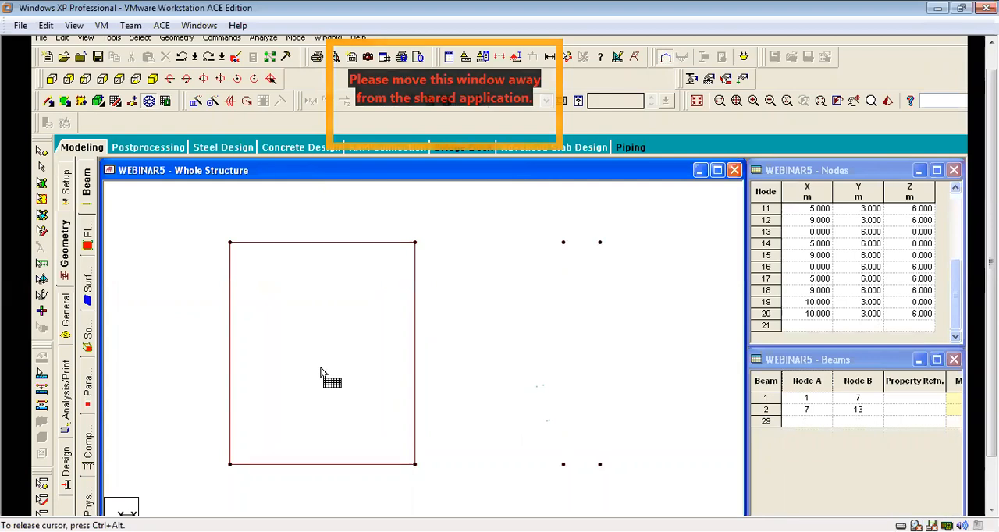
{"action": "left_click", "coordinate": [414, 243]}
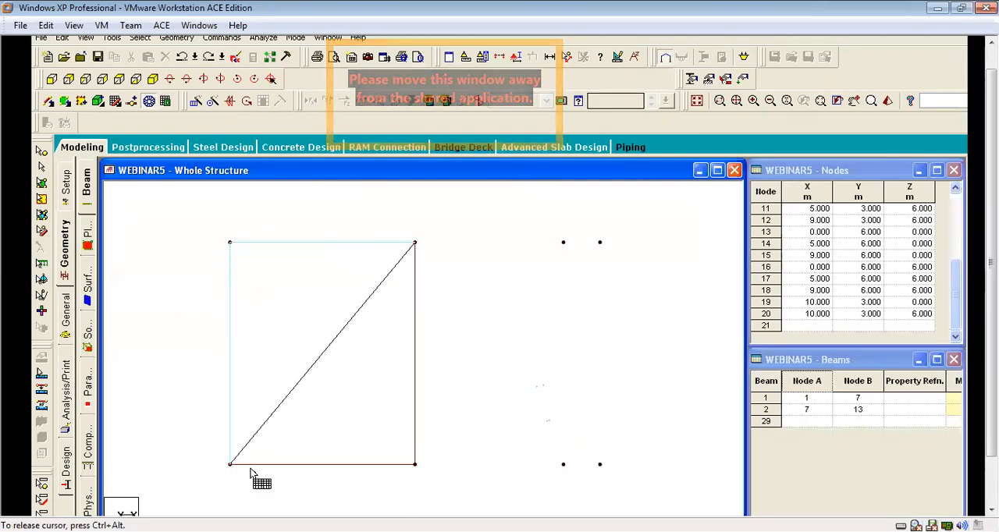
{"action": "left_click", "coordinate": [414, 465]}
{"action": "scroll", "coordinate": [563, 270], "scroll_direction": "down", "scroll_amount": 1}
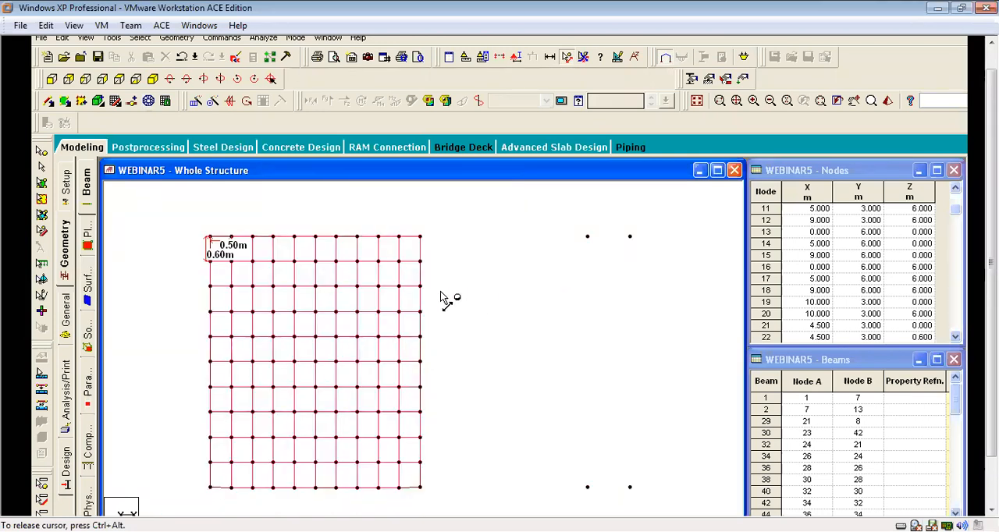
{"action": "key", "text": "ctrl+z"}
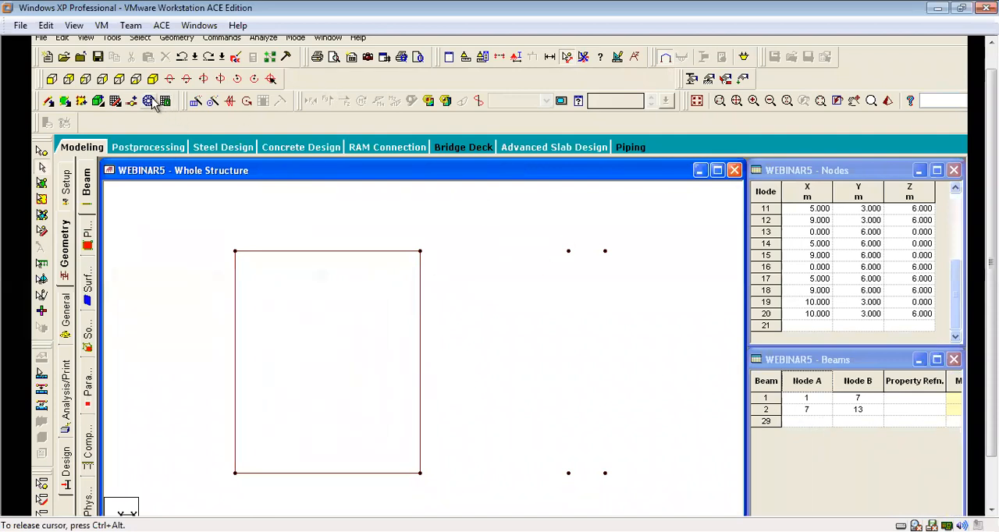
Outline the 5 m by 6 m panel by its four corner nodes for surface meshing and choose Quadrilateral Meshing.
{"action": "left_click", "coordinate": [419, 252]}
{"action": "left_click", "coordinate": [235, 251]}
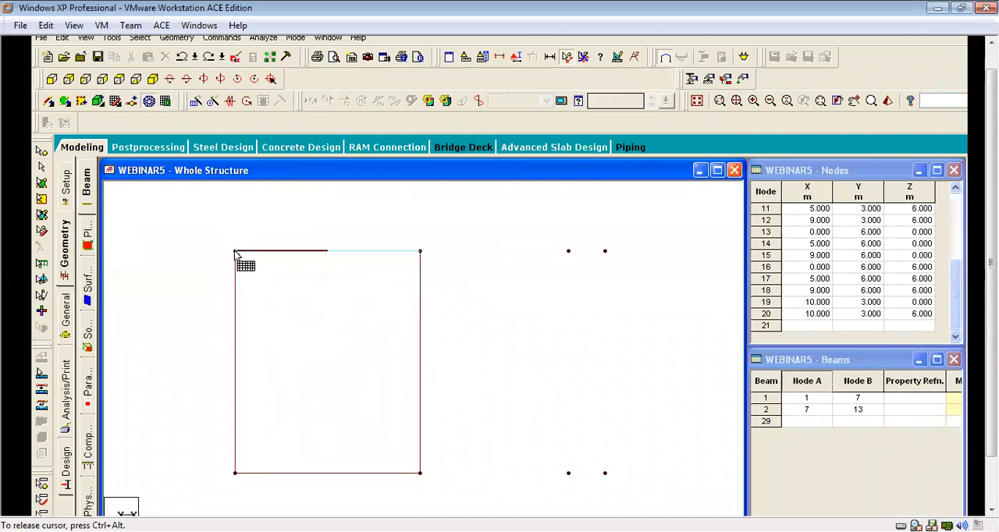
{"action": "left_click", "coordinate": [235, 473]}
{"action": "left_click", "coordinate": [420, 473]}
{"action": "left_click", "coordinate": [420, 252]}
{"action": "left_click", "coordinate": [468, 315]}
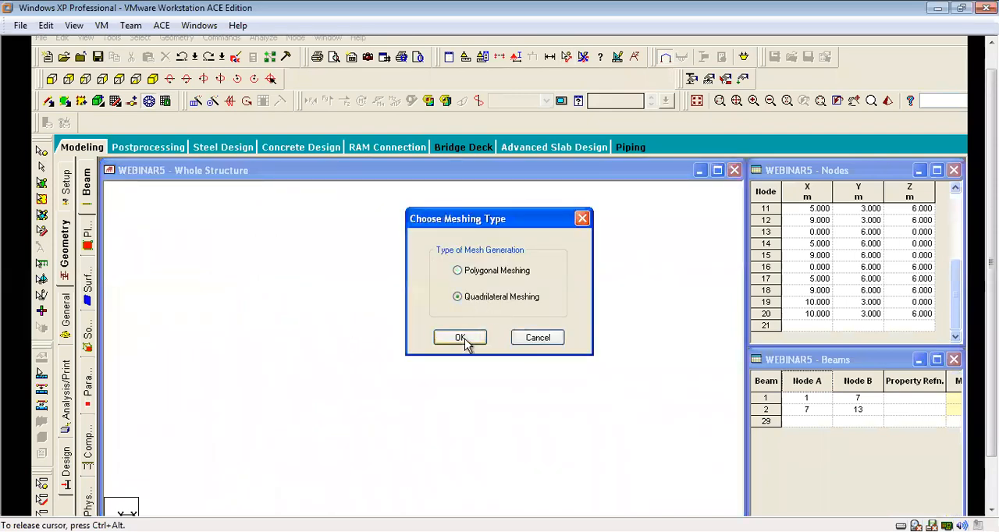
{"action": "left_click", "coordinate": [464, 337]}
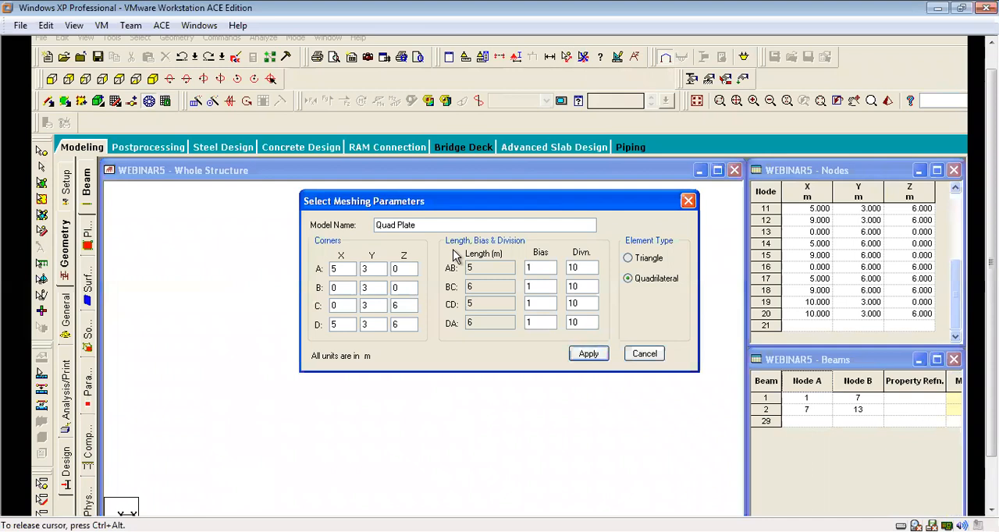
Generate the quadrilateral mesh with 15 divisions on sides AB and CD and 18 on sides BC and DA.
{"action": "double_click", "coordinate": [594, 266]}
{"action": "type", "text": "15"}
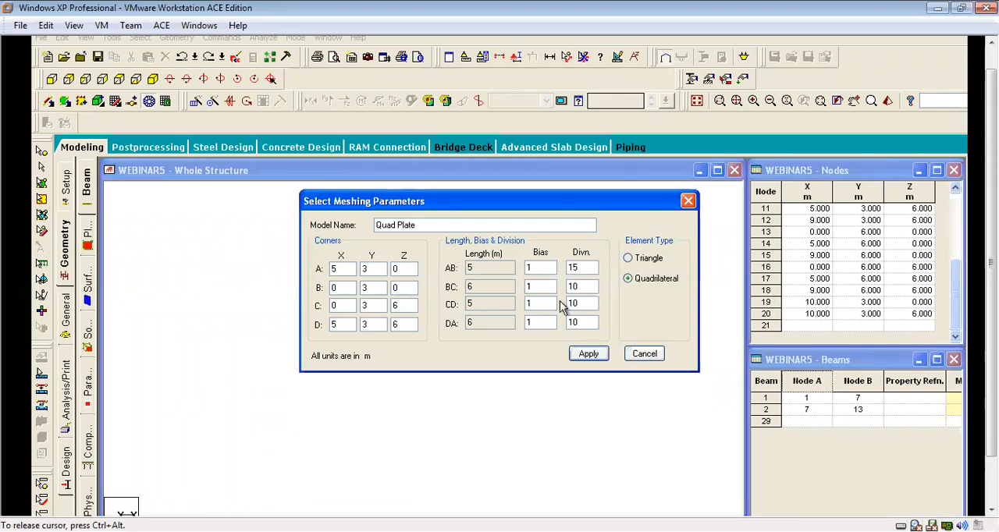
{"action": "type", "text": "1"}
{"action": "type", "text": "8"}
{"action": "type", "text": "1"}
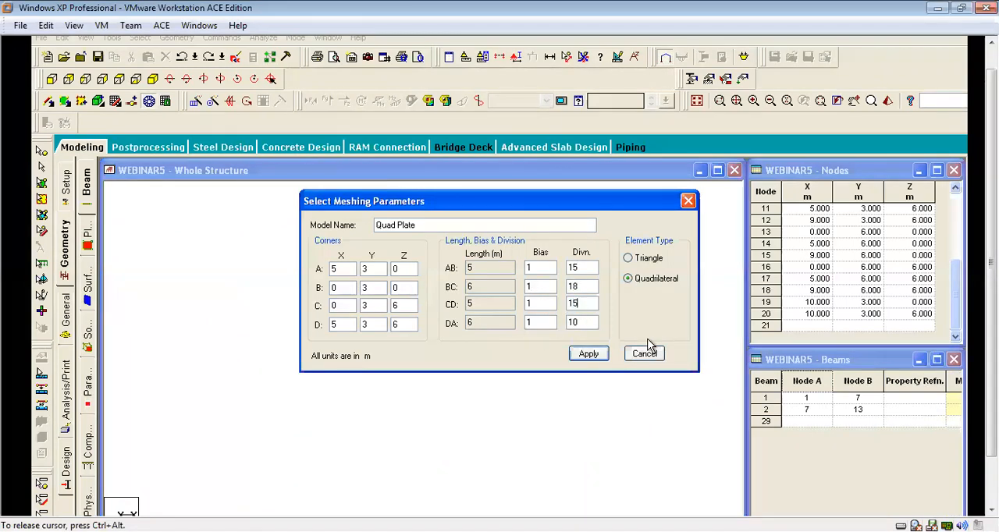
{"action": "double_click", "coordinate": [591, 323]}
{"action": "type", "text": "18"}
{"action": "left_click", "coordinate": [586, 354]}
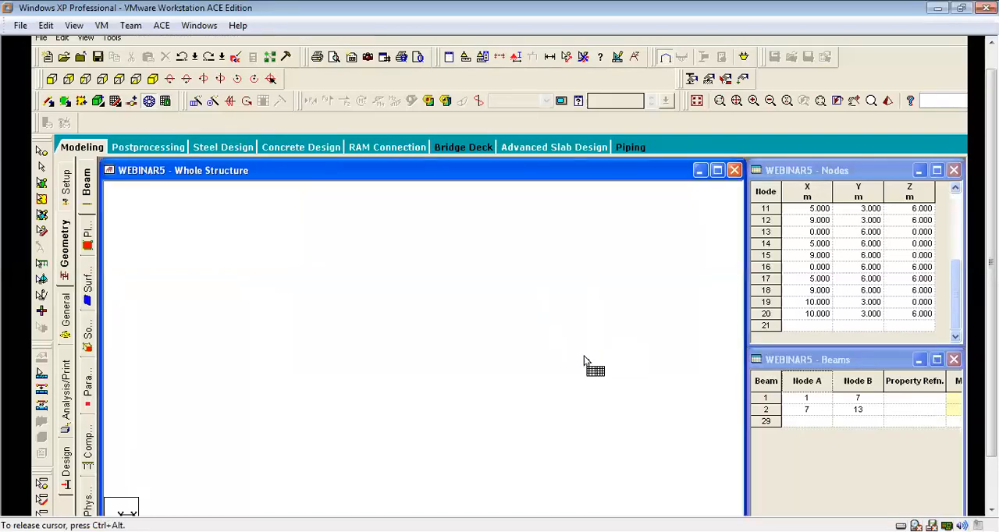
Measure the spacing between adjacent nodes on the meshed 5 m by 6 m panel, and clear the displayed dimensions.
{"action": "scroll", "coordinate": [284, 356], "scroll_direction": "up", "scroll_amount": 3}
{"action": "scroll", "coordinate": [477, 295], "scroll_direction": "down", "scroll_amount": 5}
{"action": "middle_click_drag", "start_coordinate": [582, 377], "coordinate": [560, 367]}
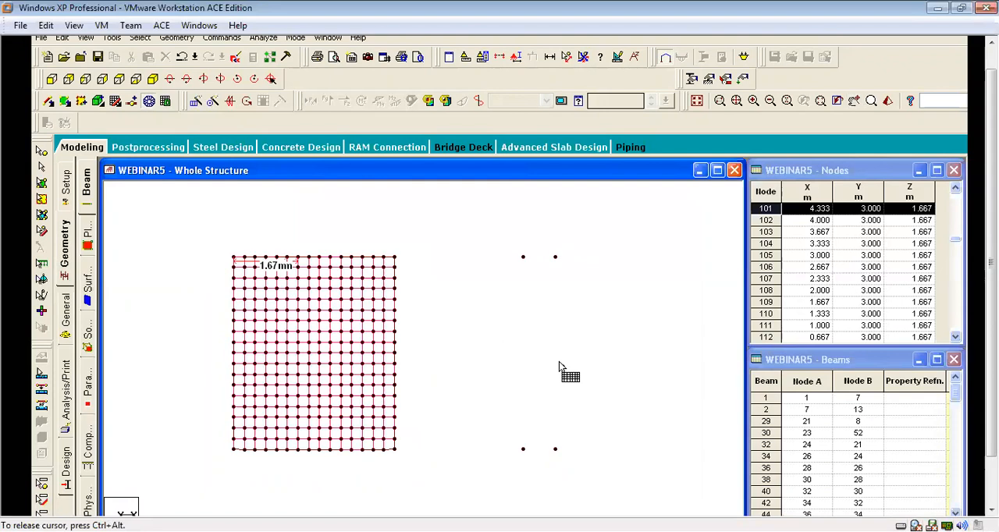
{"action": "scroll", "coordinate": [290, 275], "scroll_direction": "up", "scroll_amount": 1}
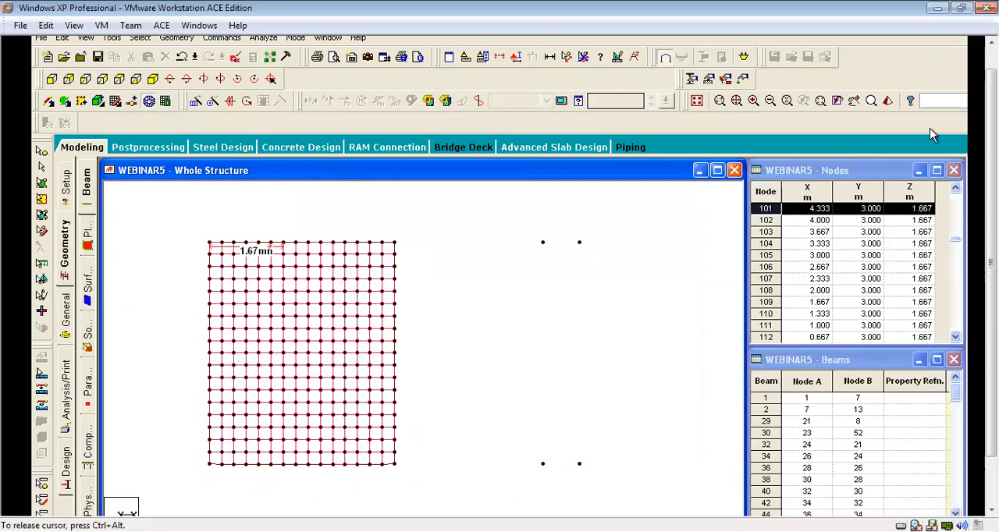
{"action": "left_click", "coordinate": [567, 56]}
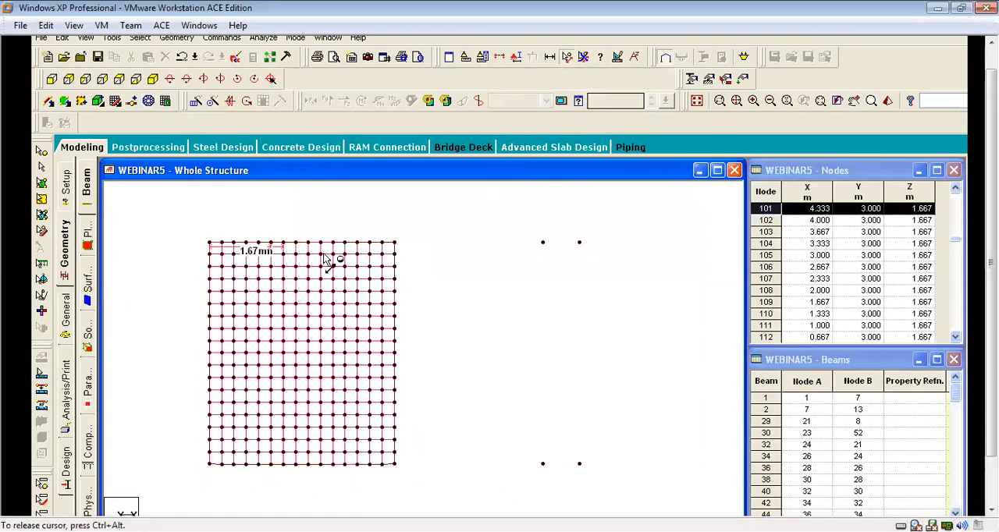
{"action": "scroll", "coordinate": [343, 252], "scroll_direction": "up", "scroll_amount": 1}
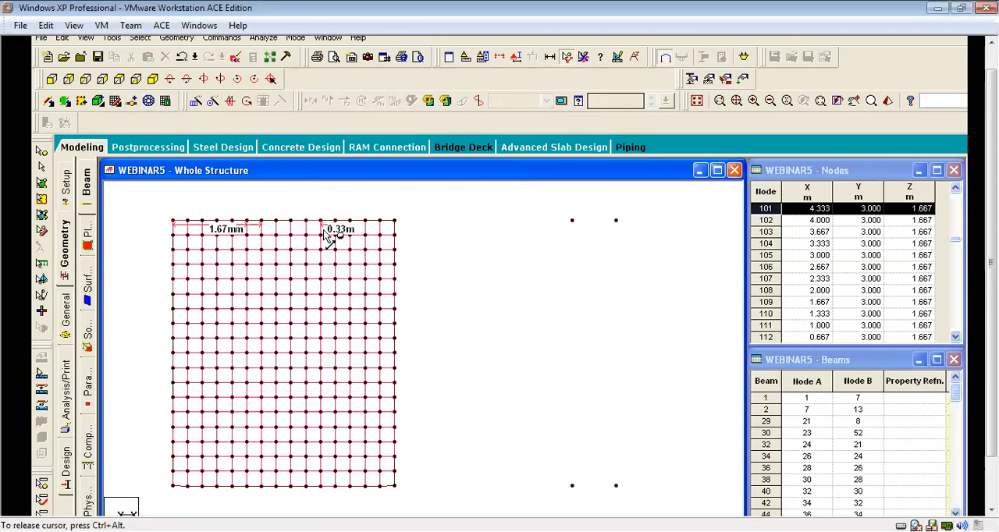
{"action": "scroll", "coordinate": [490, 274], "scroll_direction": "up", "scroll_amount": 1}
{"action": "scroll", "coordinate": [489, 271], "scroll_direction": "down", "scroll_amount": 5}
{"action": "left_click", "coordinate": [583, 60]}
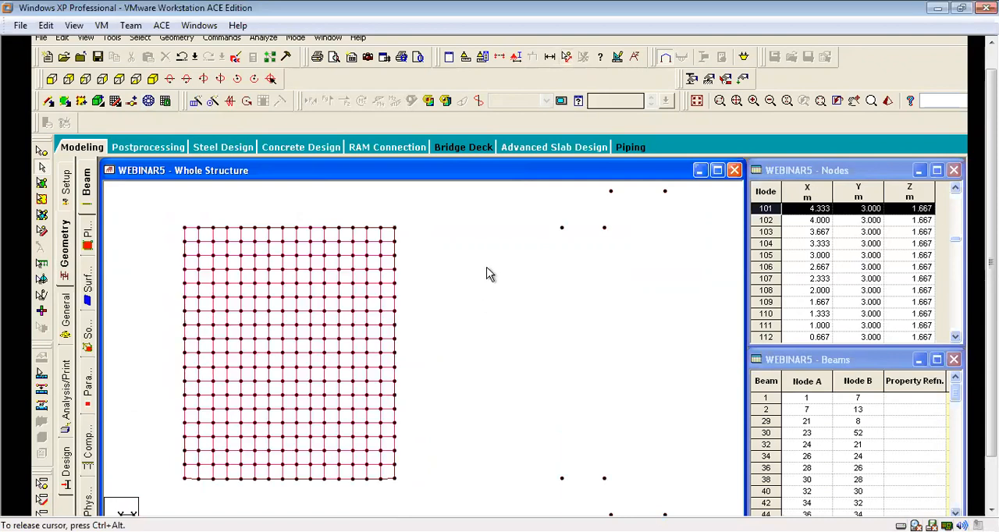
{"action": "scroll", "coordinate": [488, 273], "scroll_direction": "down", "scroll_amount": 2}
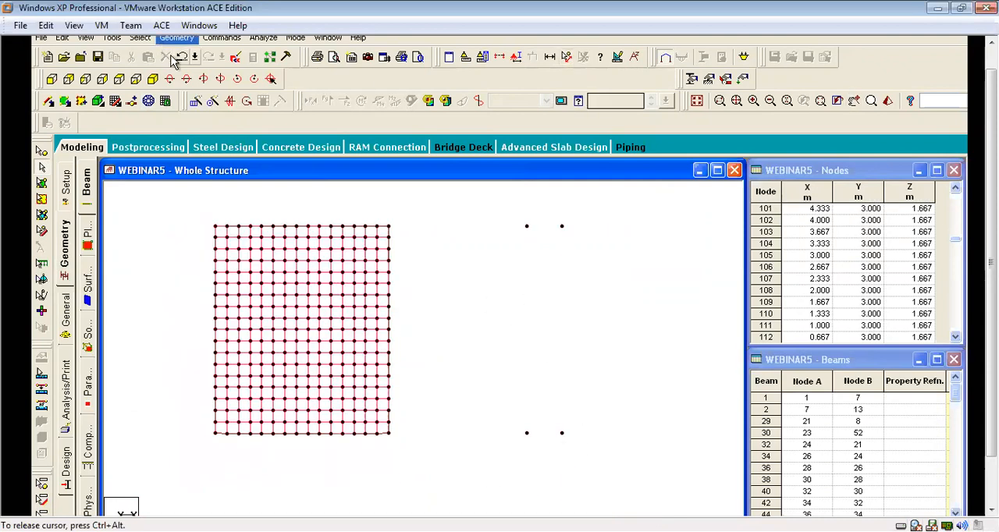
Outline the adjoining 4 m by 6 m panel by its four corner nodes for surface meshing and choose Quadrilateral Meshing.
{"action": "left_click", "coordinate": [148, 102]}
{"action": "left_click", "coordinate": [527, 227]}
{"action": "left_click", "coordinate": [388, 226]}
{"action": "left_click", "coordinate": [388, 433]}
{"action": "left_click", "coordinate": [527, 434]}
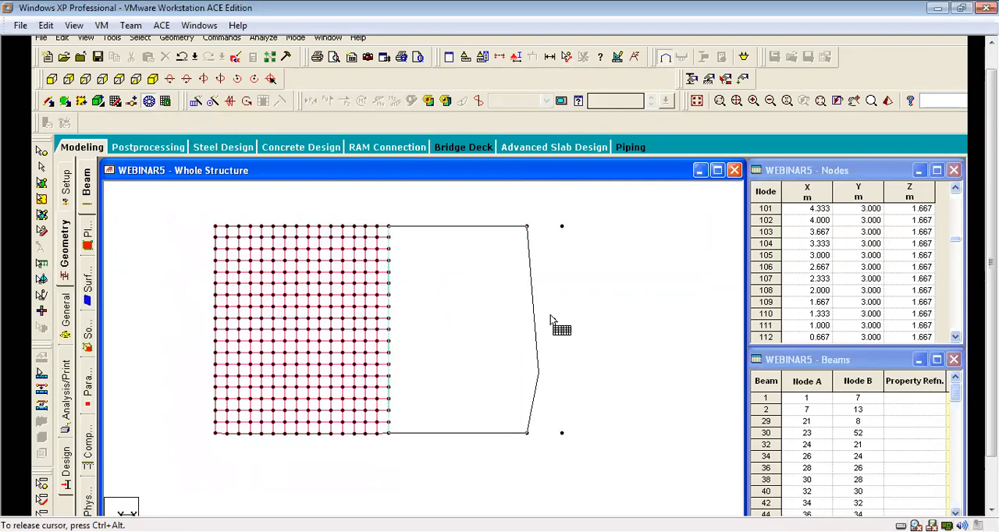
{"action": "left_click", "coordinate": [527, 227]}
{"action": "left_click", "coordinate": [488, 298]}
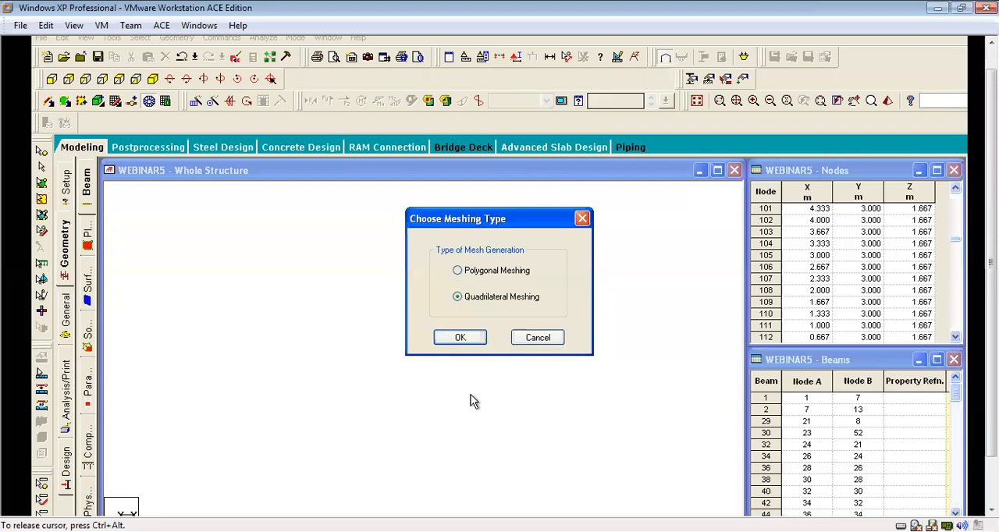
{"action": "left_click", "coordinate": [460, 337]}
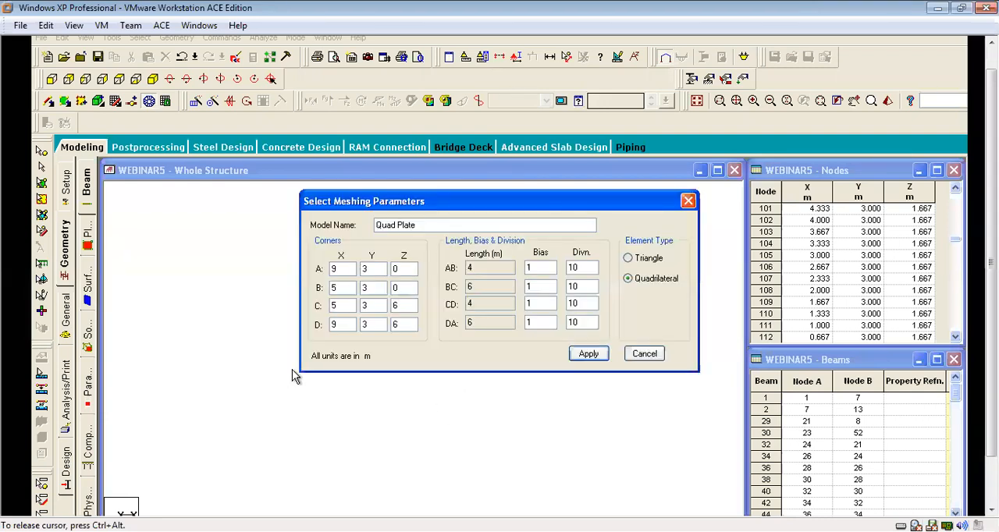
Generate the 4 m by 6 m panel's quadrilateral mesh with 12 divisions on sides AB and CD and 18 on BC and DA.
{"action": "double_click", "coordinate": [585, 267]}
{"action": "type", "text": "1"}
{"action": "key", "text": "Tab"}
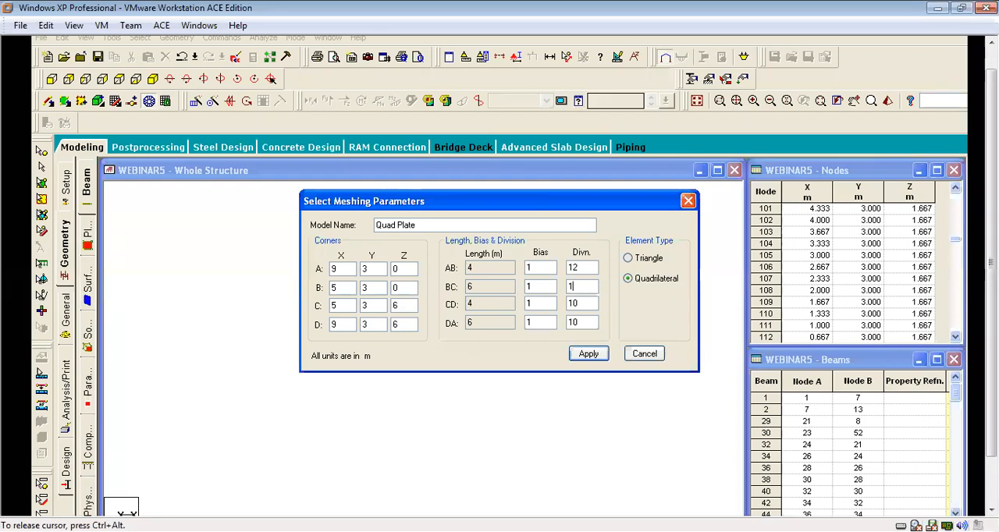
{"action": "type", "text": "12"}
{"action": "key", "text": "Tab"}
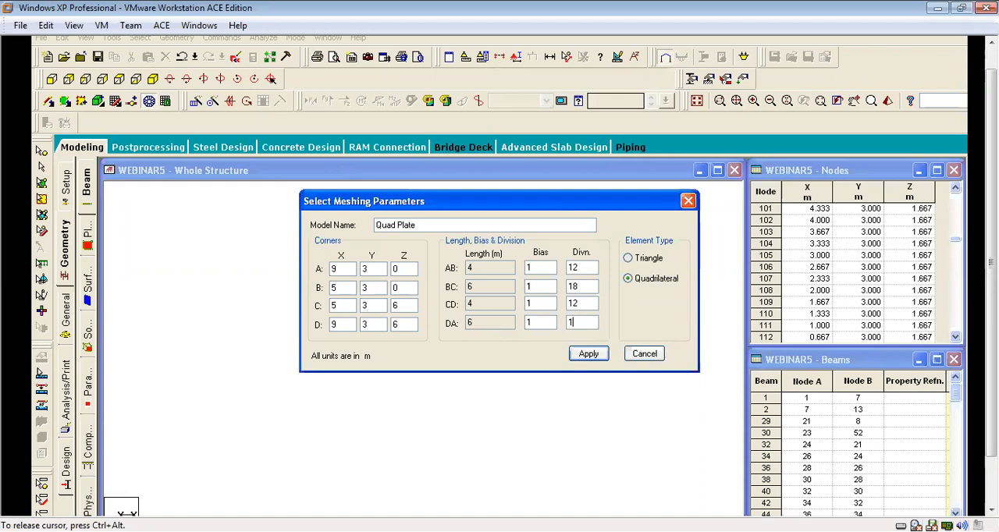
{"action": "left_click", "coordinate": [584, 356]}
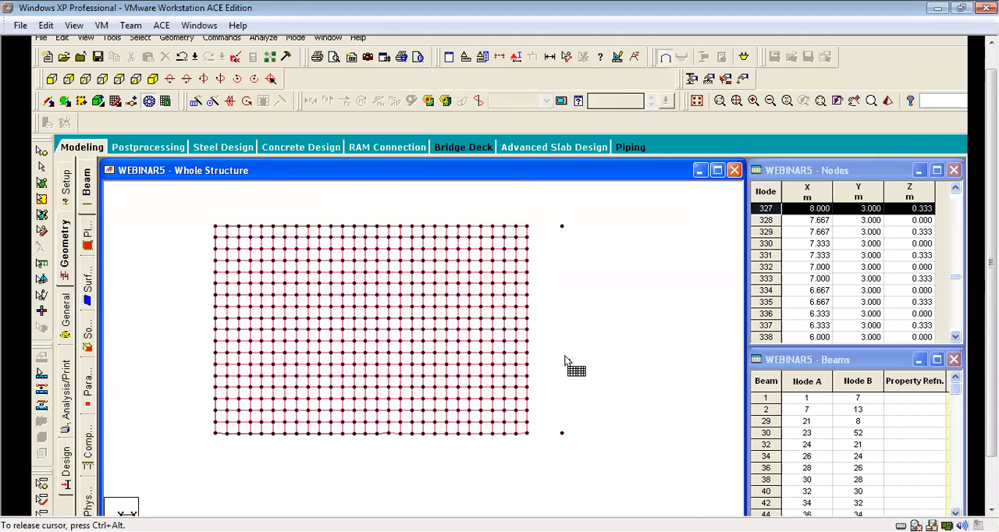
Outline the 1 m by 6 m overhang strip by its four corner nodes for surface meshing with Quadrilateral Meshing.
{"action": "left_click", "coordinate": [562, 227]}
{"action": "left_click", "coordinate": [528, 433]}
{"action": "left_click", "coordinate": [562, 433]}
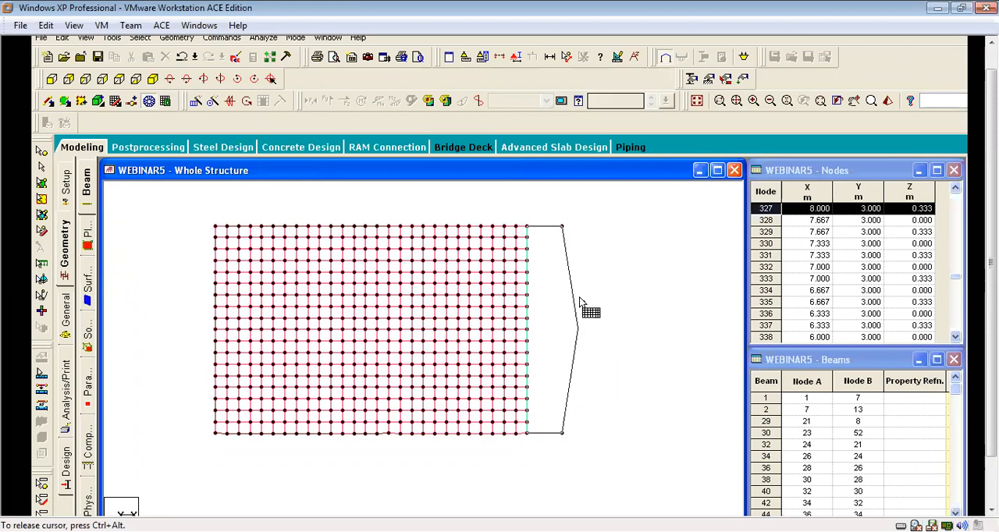
{"action": "left_click", "coordinate": [562, 227]}
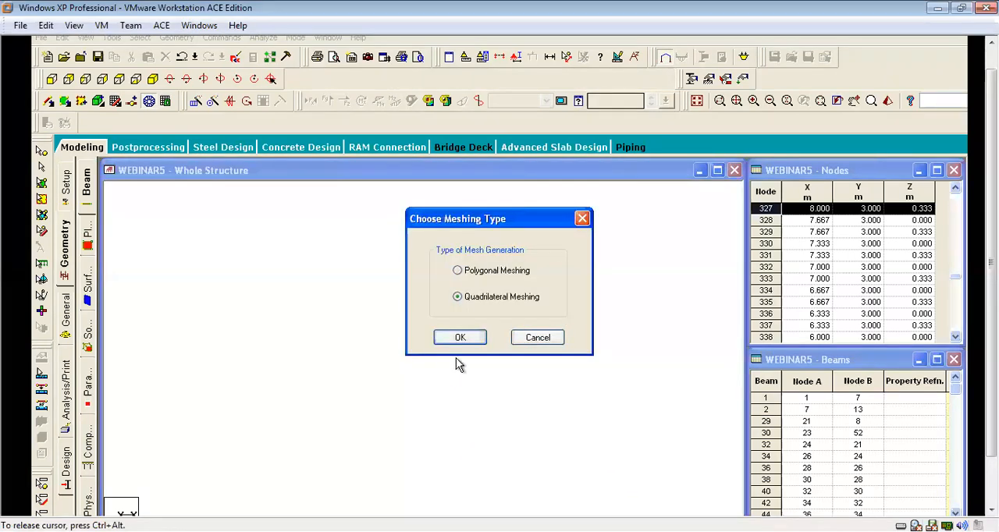
{"action": "left_click", "coordinate": [459, 336]}
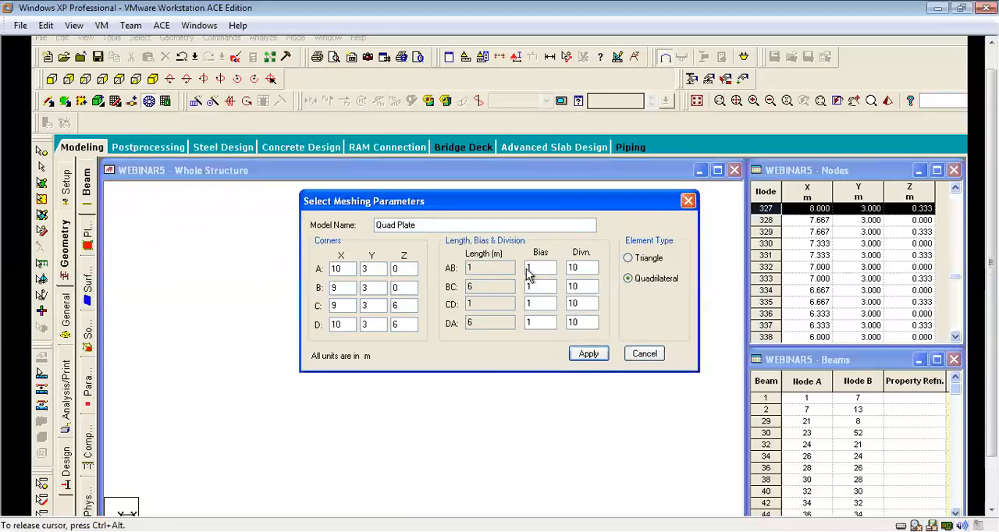
Generate the overhang strip's quadrilateral mesh with 3 divisions on sides AB and CD and 18 on BC and DA.
{"action": "type", "text": "3"}
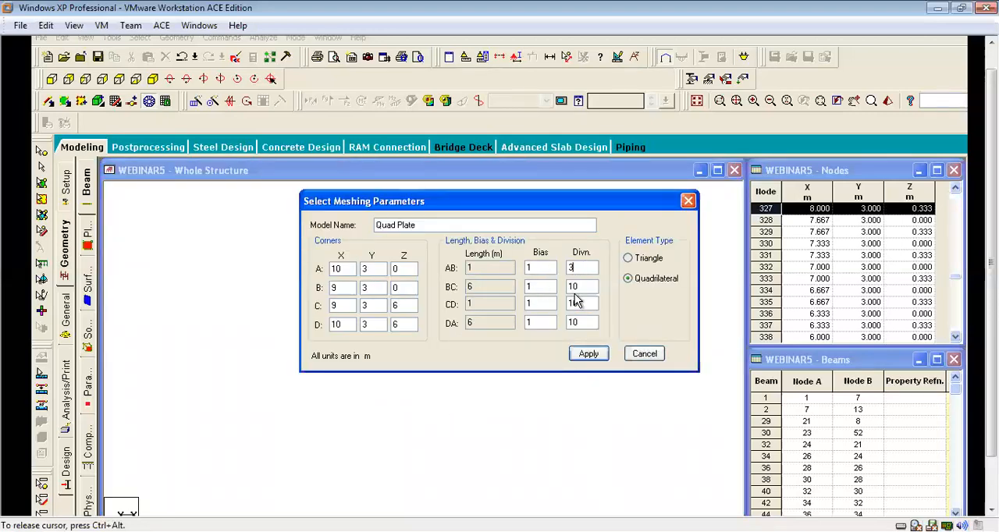
{"action": "left_click_drag", "start_coordinate": [551, 290], "coordinate": [525, 292]}
{"action": "type", "text": "18"}
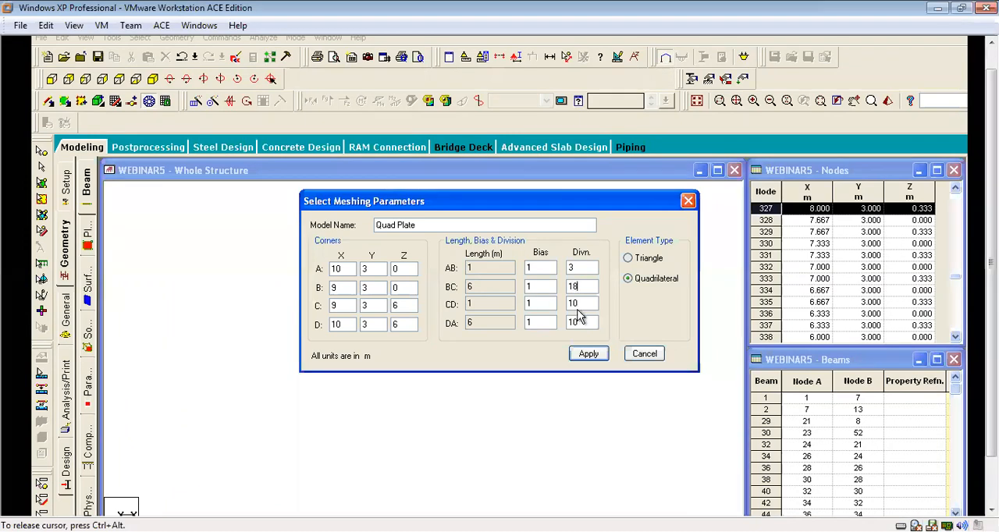
{"action": "double_click", "coordinate": [574, 303]}
{"action": "type", "text": "3"}
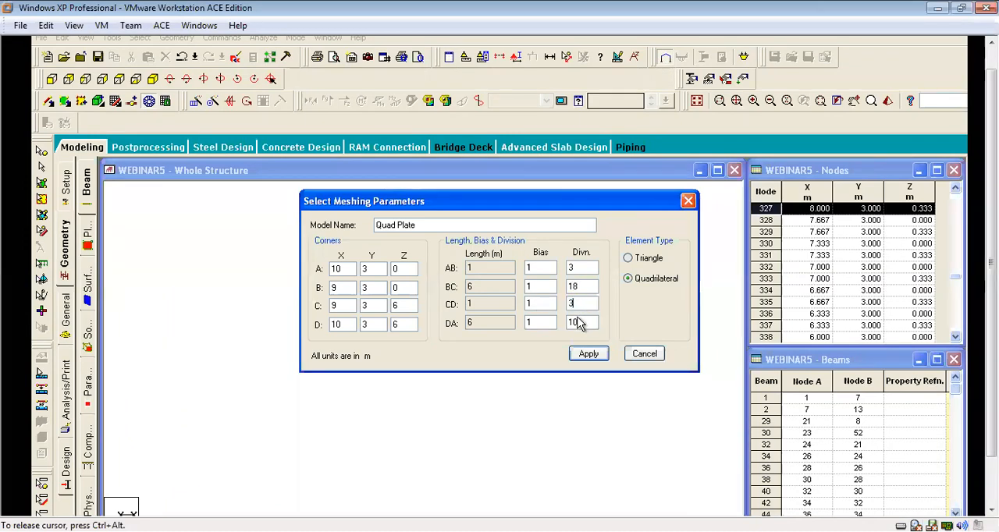
{"action": "left_click_drag", "start_coordinate": [587, 323], "coordinate": [540, 323]}
{"action": "type", "text": "18"}
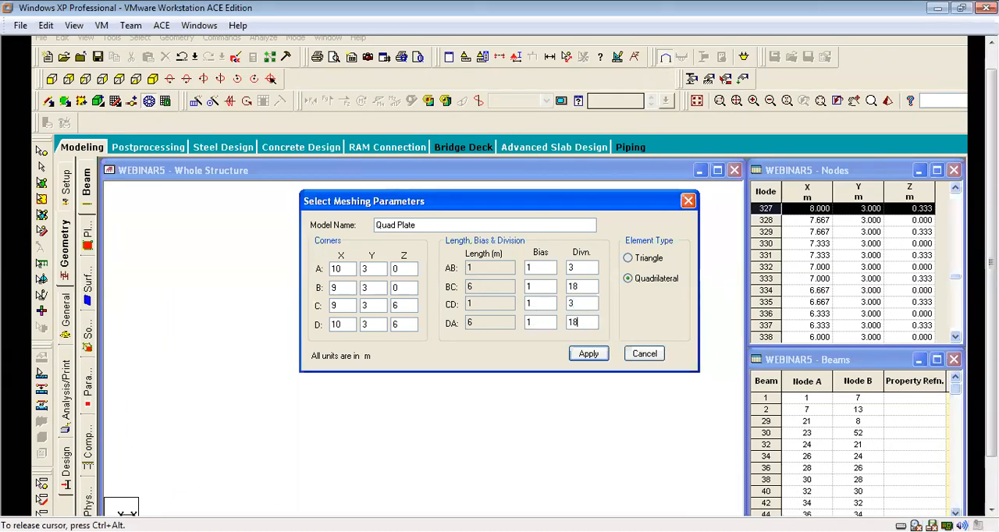
{"action": "left_click", "coordinate": [588, 354]}
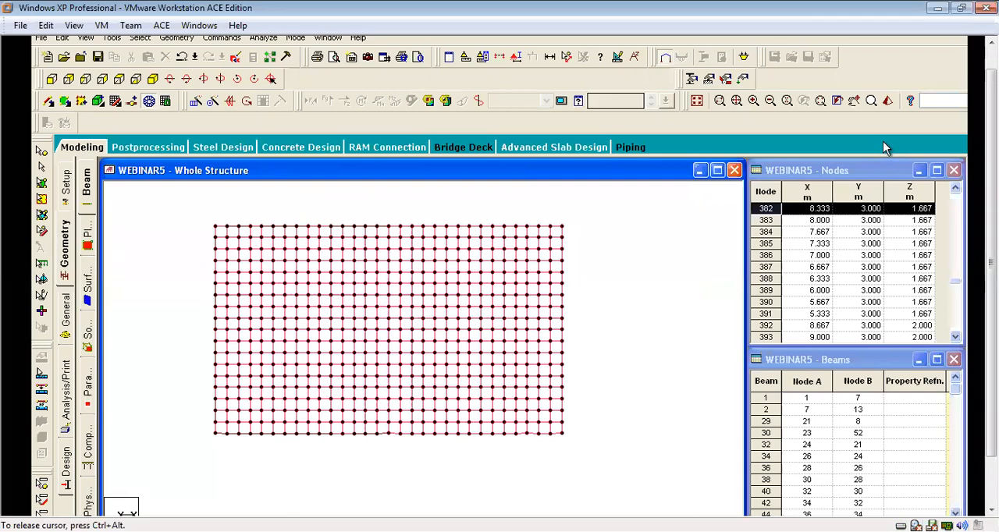
Display the whole structure again so the frame and the meshed first-floor slab are shown together.
{"action": "left_click_drag", "start_coordinate": [699, 106], "coordinate": [295, 92]}
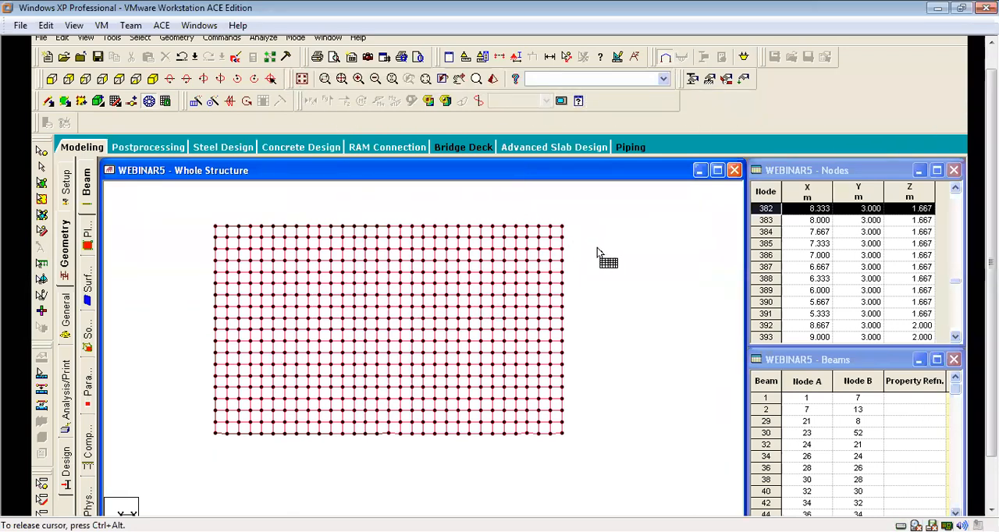
{"action": "left_click", "coordinate": [303, 79]}
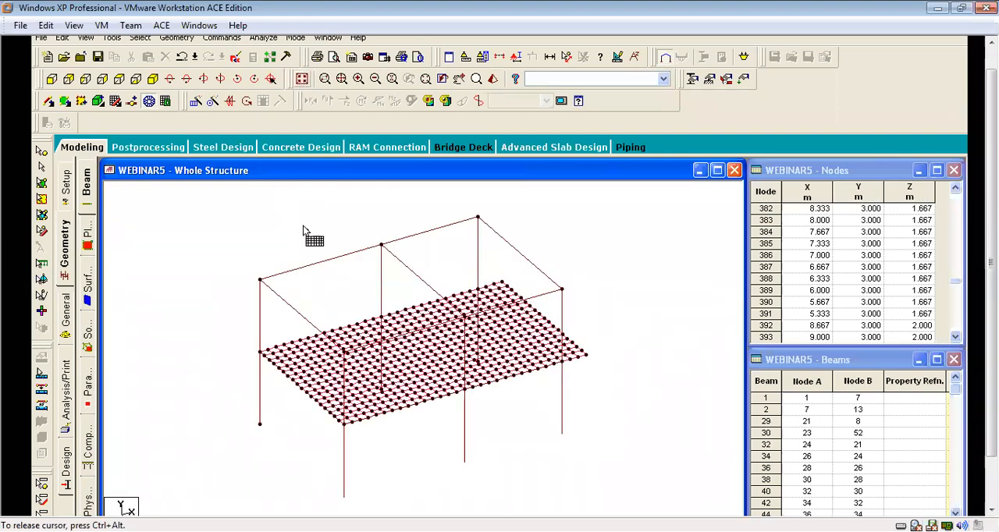
{"action": "scroll", "coordinate": [601, 303], "scroll_direction": "up", "scroll_amount": 3}
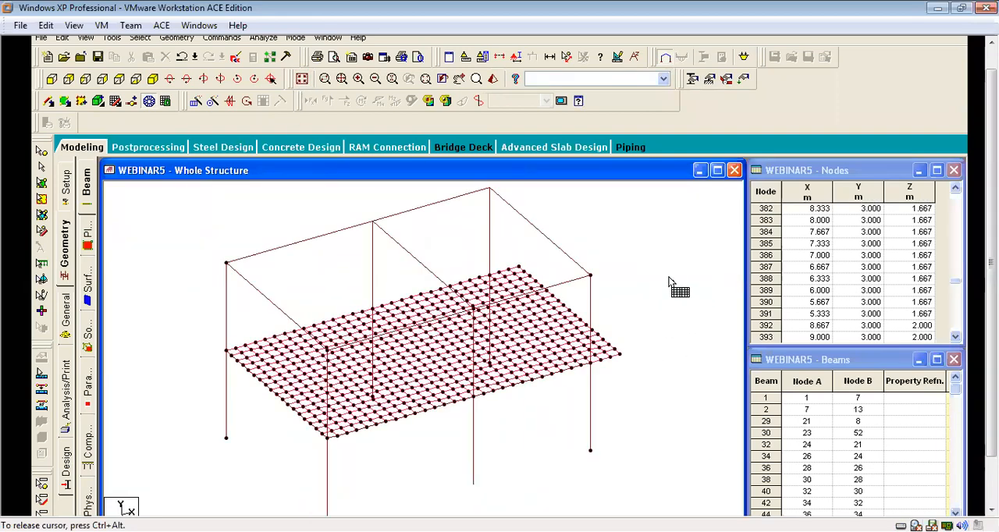
{"action": "scroll", "coordinate": [668, 282], "scroll_direction": "down", "scroll_amount": 1}
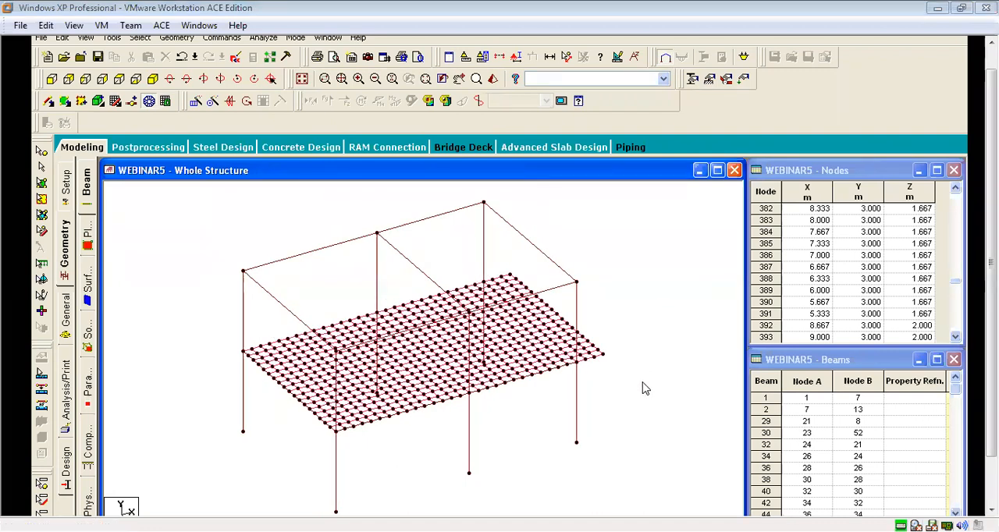
{"action": "right_click", "coordinate": [648, 338]}
{"action": "left_click", "coordinate": [602, 250]}
{"action": "scroll", "coordinate": [615, 270], "scroll_direction": "down", "scroll_amount": 2}
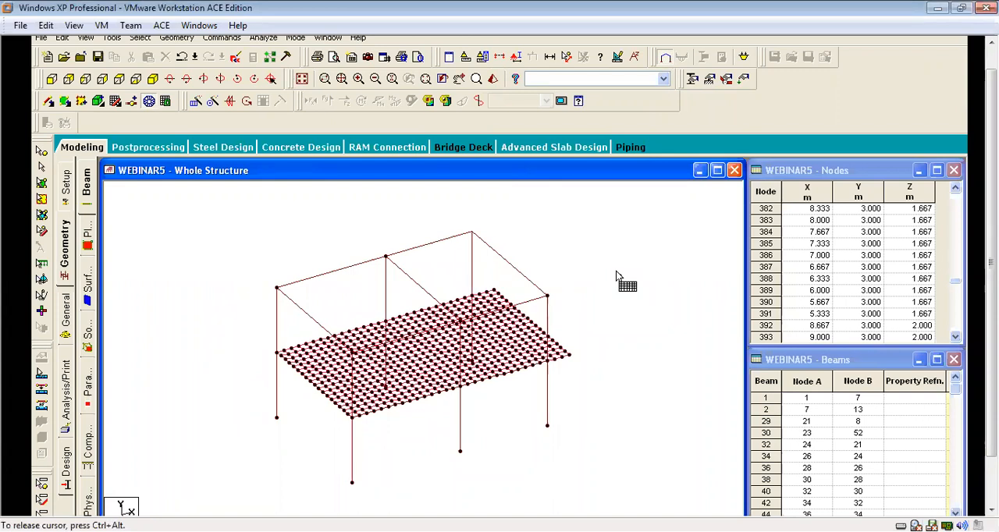
{"action": "scroll", "coordinate": [615, 274], "scroll_direction": "up", "scroll_amount": 1}
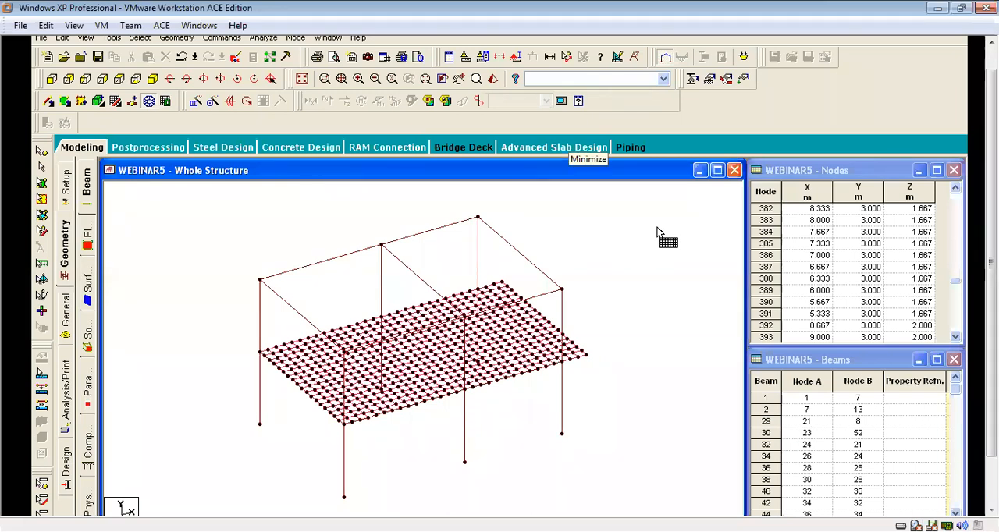
{"action": "scroll", "coordinate": [601, 254], "scroll_direction": "up", "scroll_amount": 1}
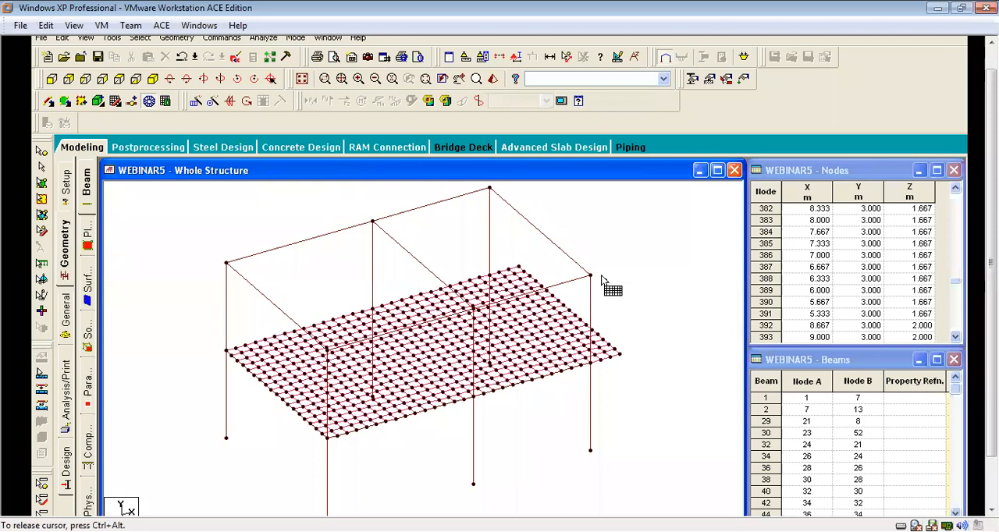
{"action": "scroll", "coordinate": [609, 276], "scroll_direction": "down", "scroll_amount": 3}
{"action": "middle_click_drag", "start_coordinate": [605, 302], "coordinate": [597, 310]}
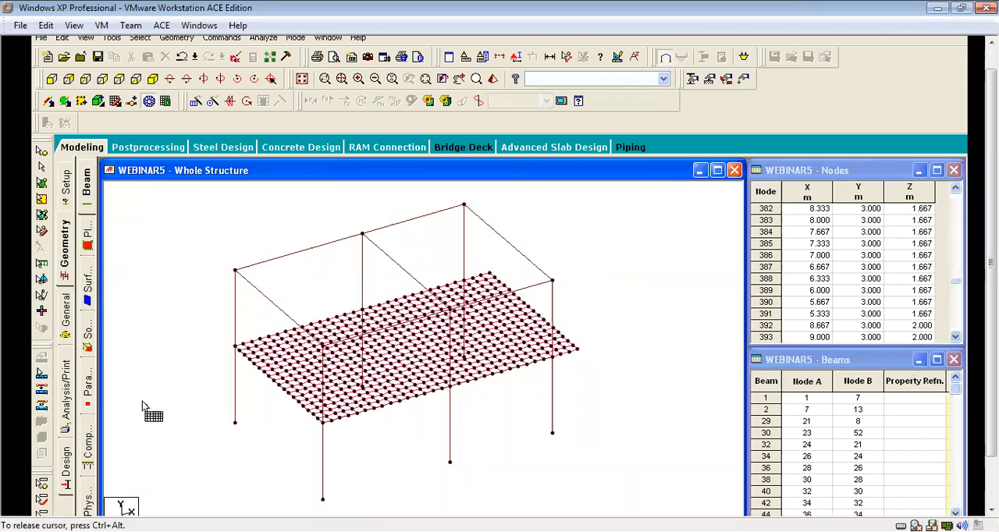
Open the section properties for the whole structure and let Auto Save store the file.
{"action": "left_click", "coordinate": [69, 307]}
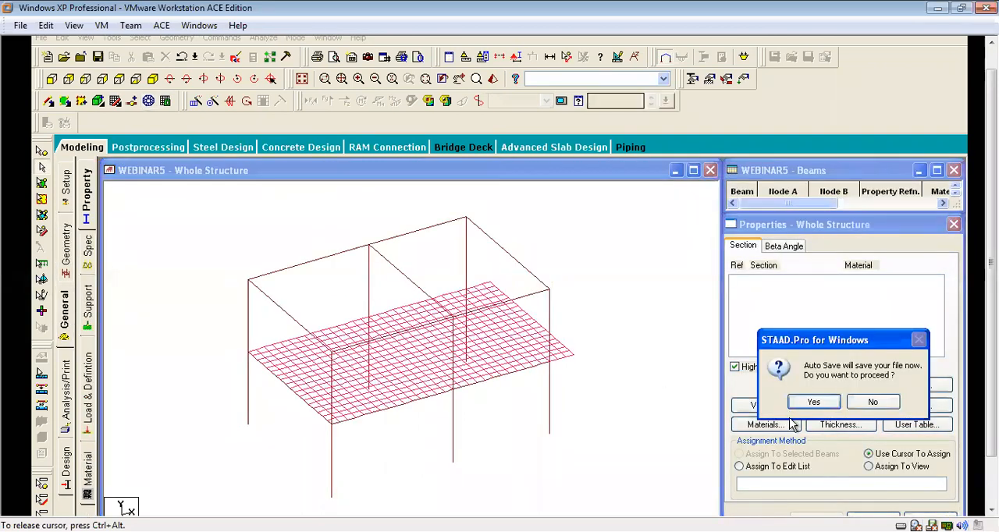
{"action": "left_click", "coordinate": [810, 403]}
{"action": "left_click", "coordinate": [405, 311]}
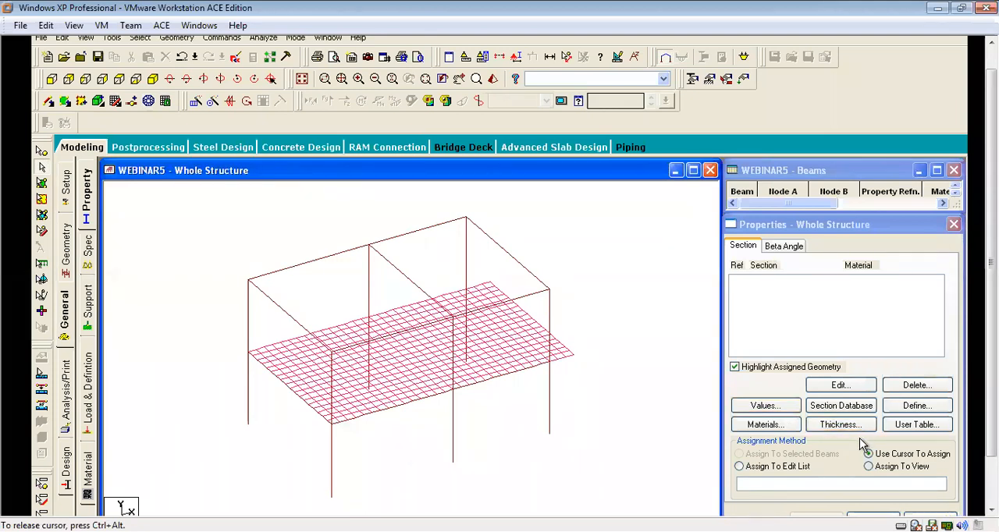
Define and add a rectangular concrete section with YD 0.23 m and ZD 0.23 m.
{"action": "left_click", "coordinate": [924, 409]}
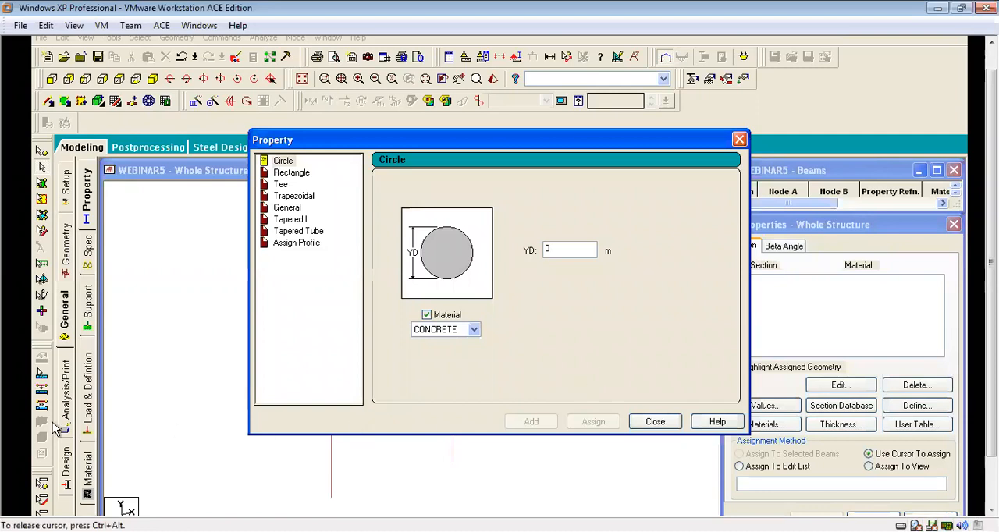
{"action": "left_click", "coordinate": [291, 173]}
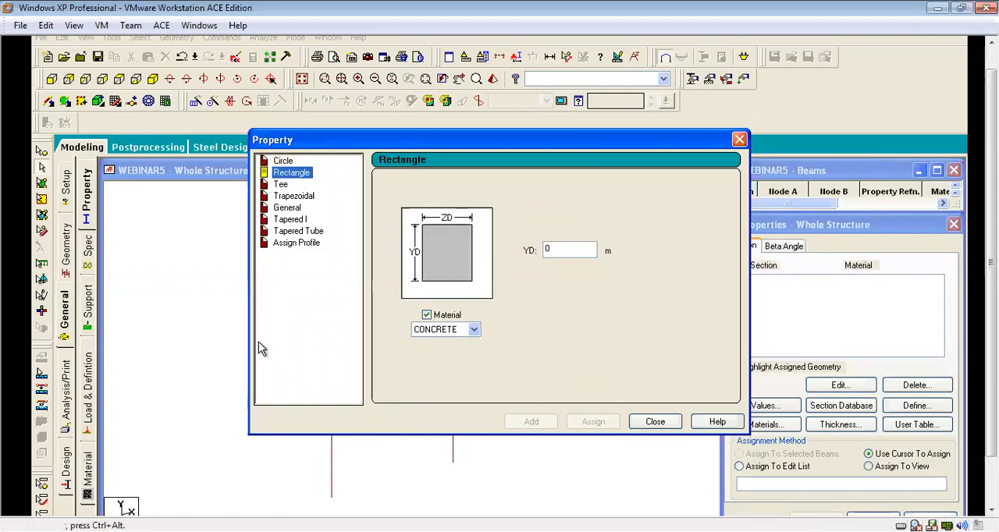
{"action": "left_click", "coordinate": [563, 239]}
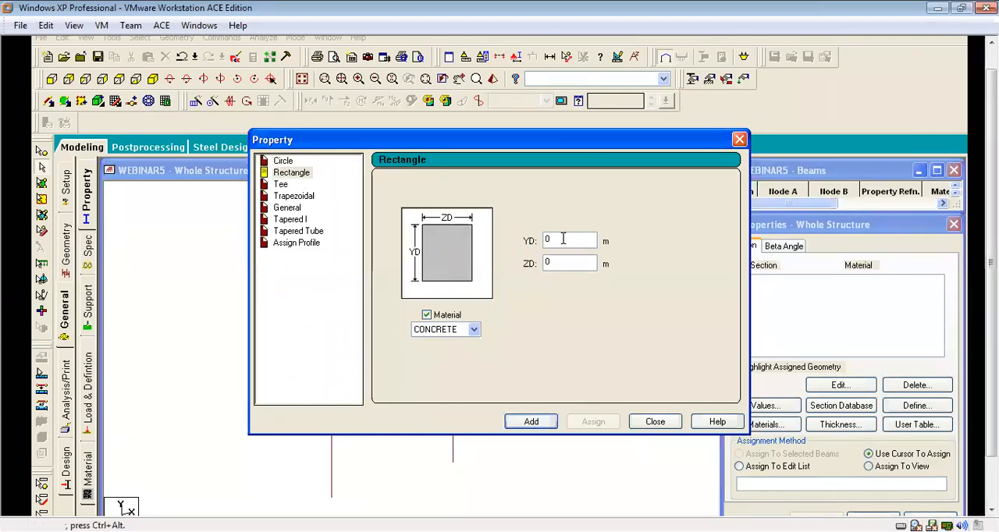
{"action": "type", "text": ".23"}
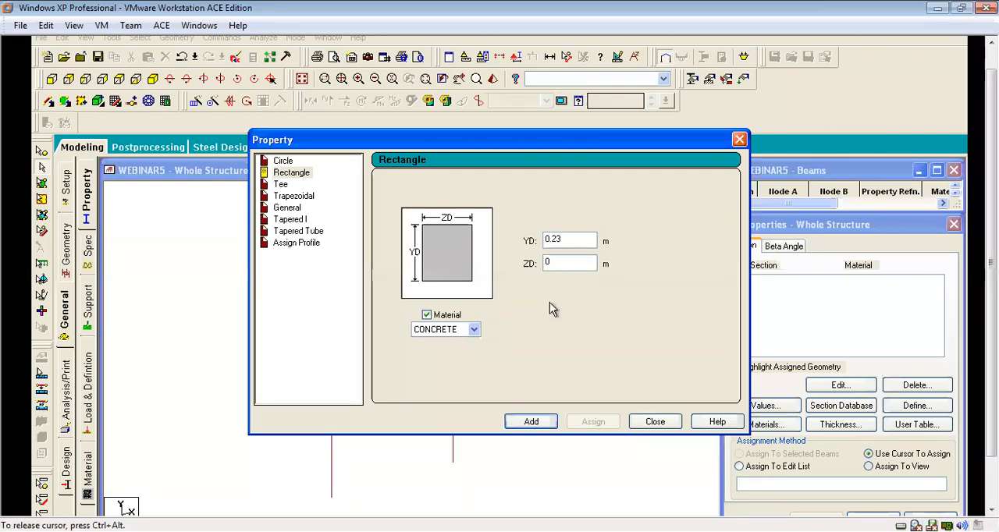
{"action": "left_click", "coordinate": [530, 421]}
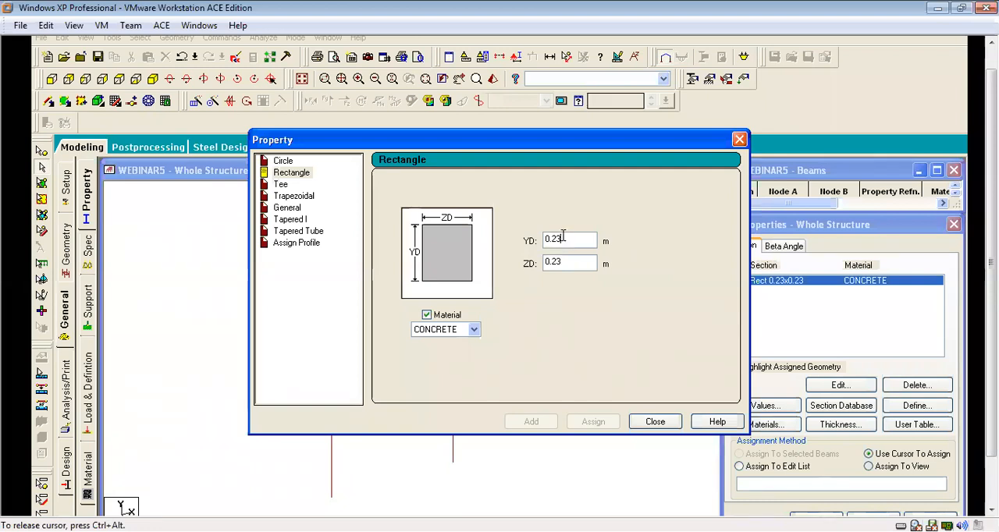
Add two more rectangular concrete sections, YD 0.45 m by ZD 0.23 m and YD 0.3 m by ZD 0.23 m, and finish defining sections.
{"action": "left_click_drag", "start_coordinate": [563, 237], "coordinate": [553, 238]}
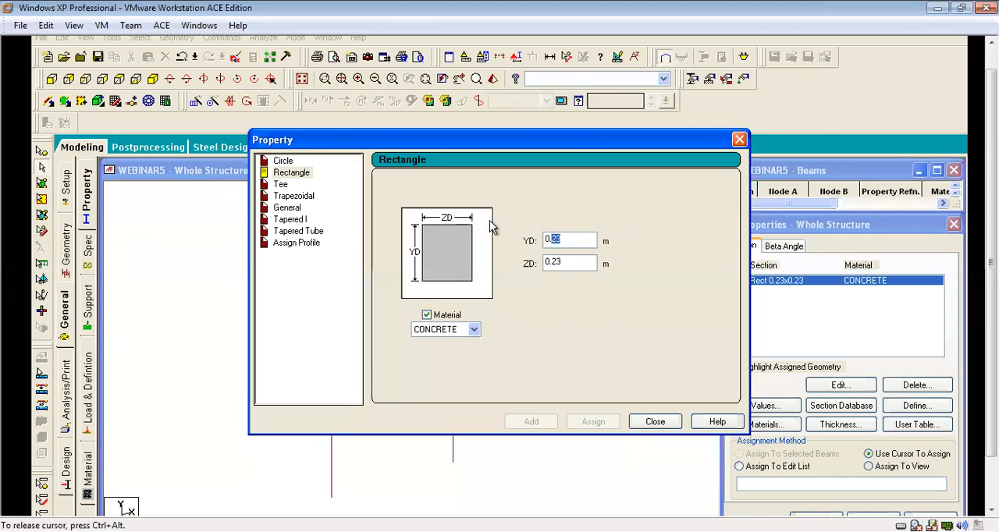
{"action": "type", "text": "45"}
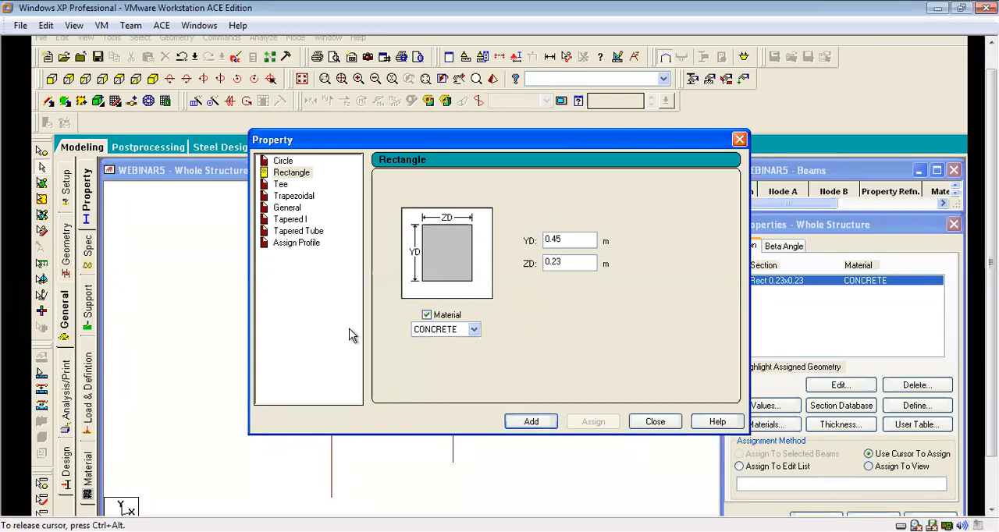
{"action": "left_click", "coordinate": [531, 422]}
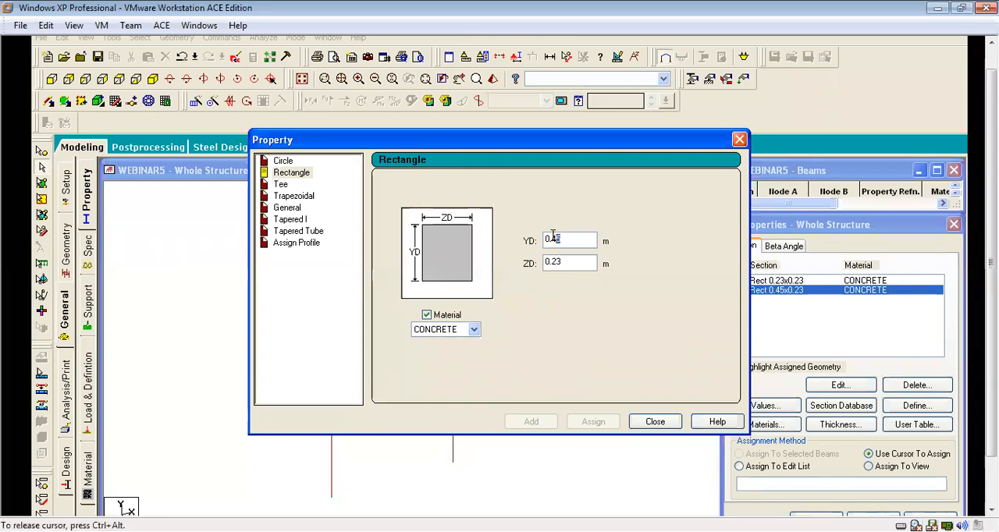
{"action": "type", "text": "3"}
{"action": "left_click", "coordinate": [531, 421]}
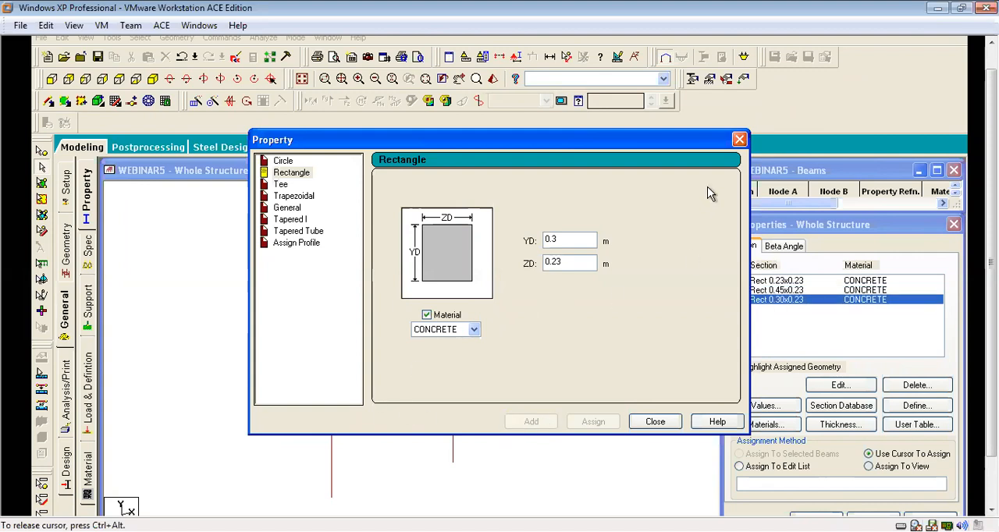
{"action": "left_click", "coordinate": [650, 425]}
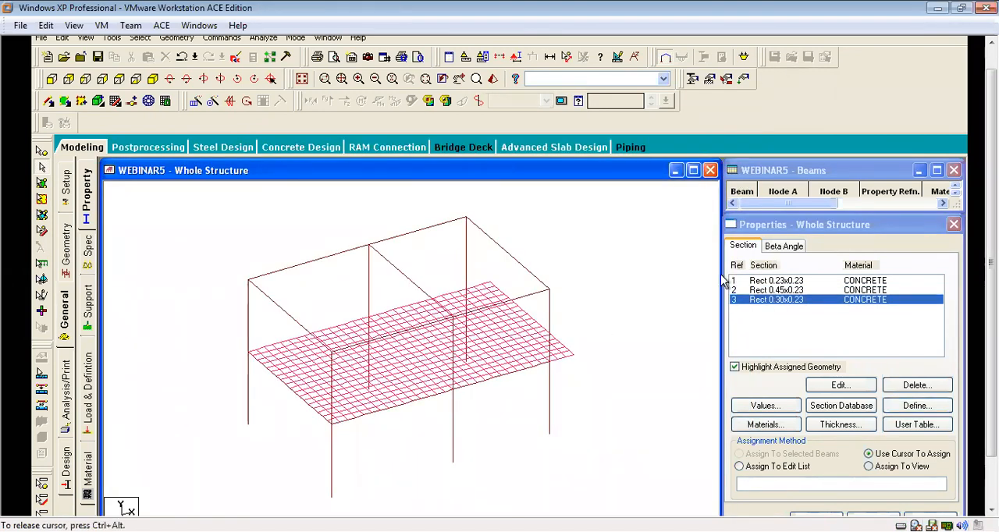
Select all vertical columns of the frame and assign the Rect 0.23x0.23 section to them.
{"action": "left_click", "coordinate": [780, 282]}
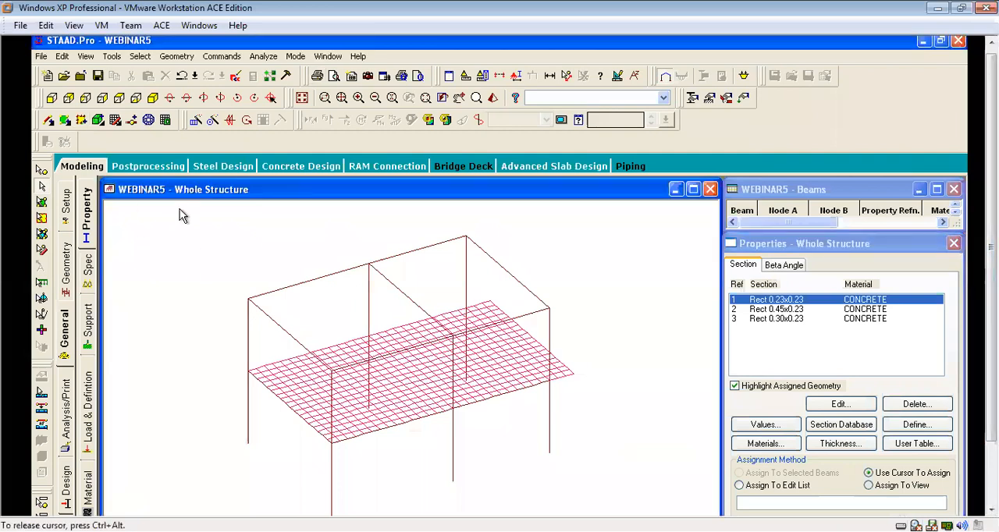
{"action": "left_click", "coordinate": [140, 58]}
{"action": "mouse_move", "coordinate": [183, 323]}
{"action": "left_click", "coordinate": [307, 334]}
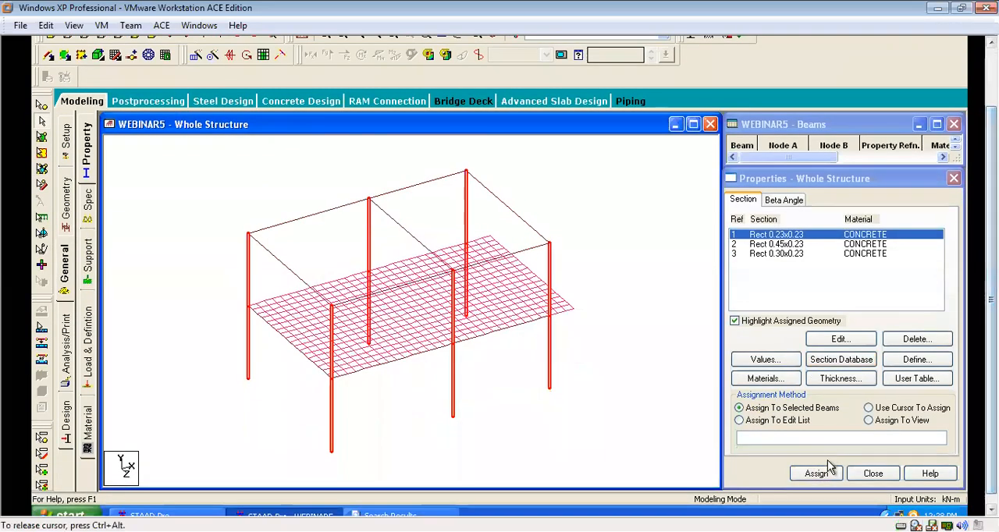
{"action": "left_click", "coordinate": [816, 474]}
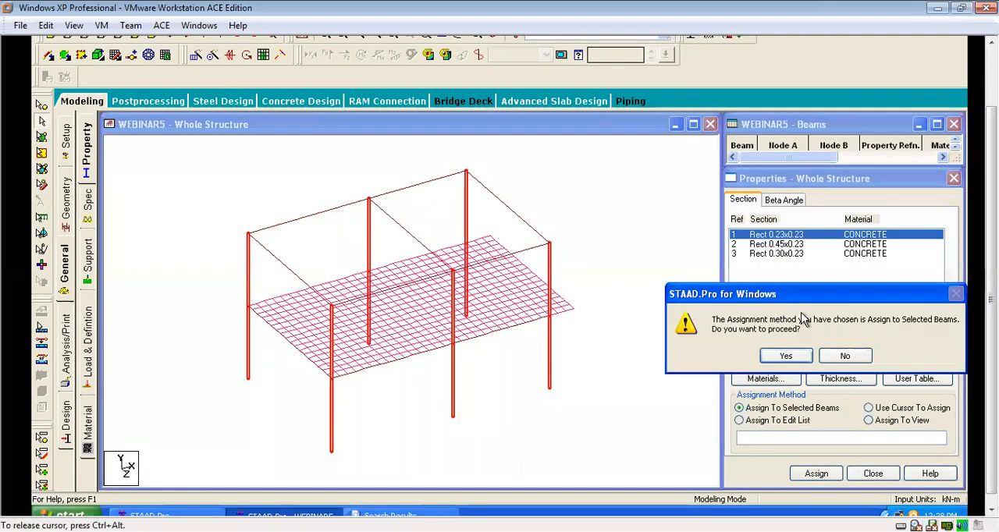
{"action": "left_click", "coordinate": [785, 356]}
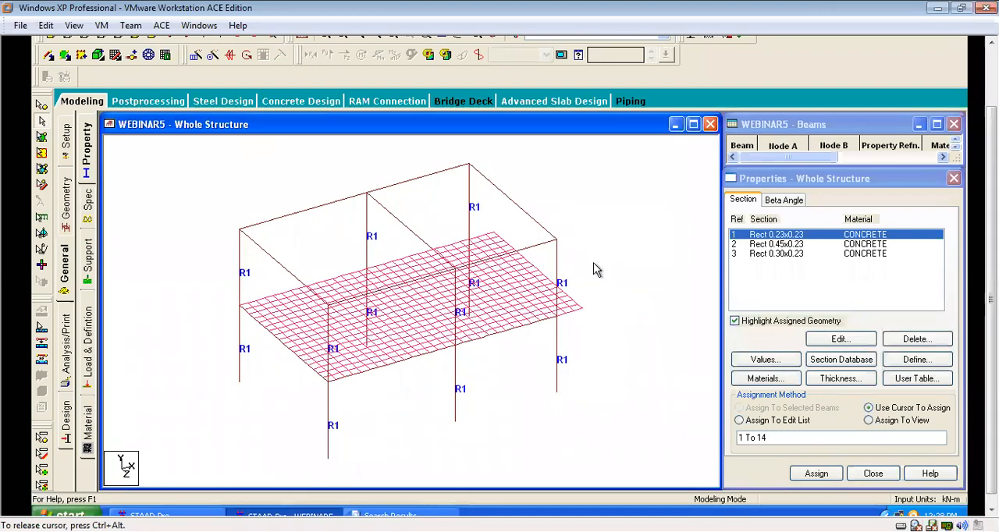
Select all first-floor beams in the front view and assign the Rect 0.45x0.23 section to the selected beams.
{"action": "scroll", "coordinate": [610, 316], "scroll_direction": "down", "scroll_amount": 1}
{"action": "left_click", "coordinate": [788, 245]}
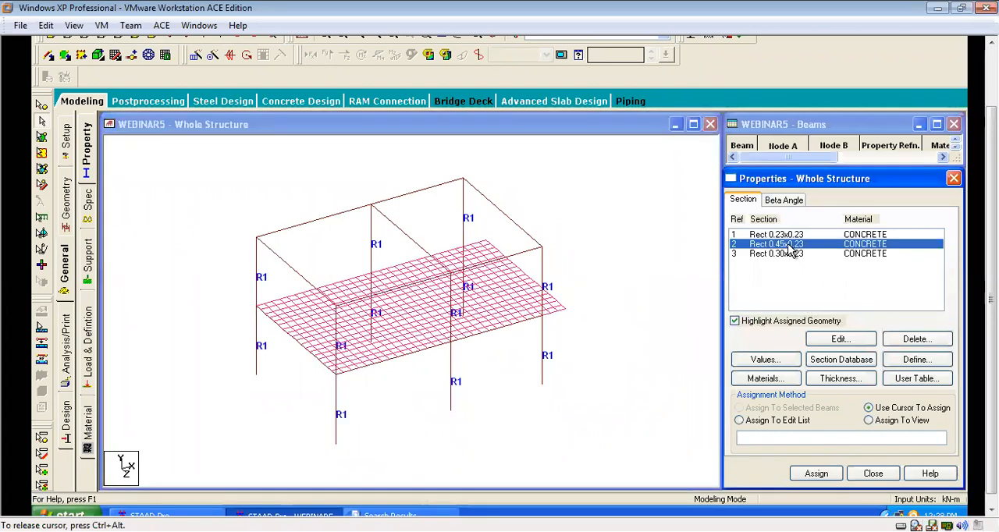
{"action": "left_click_drag", "start_coordinate": [991, 281], "coordinate": [991, 220]}
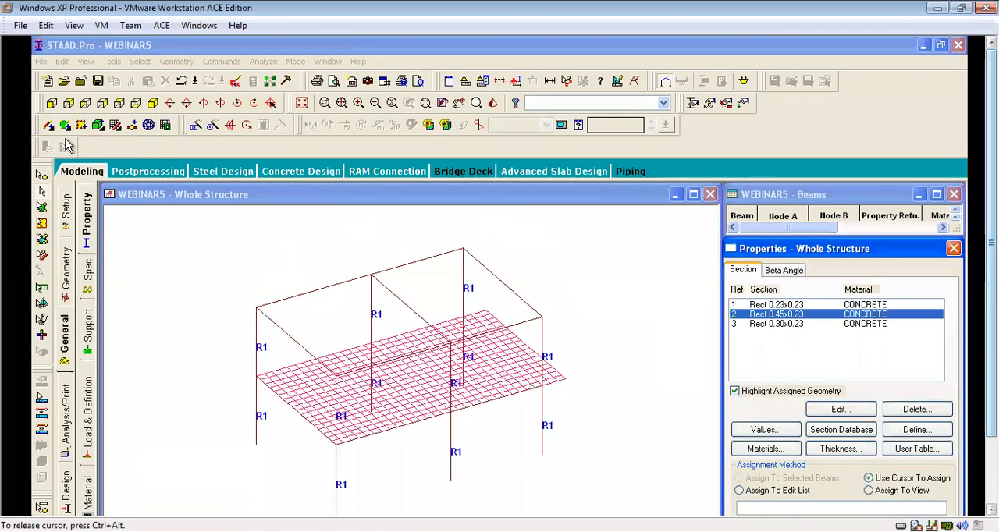
{"action": "left_click", "coordinate": [52, 103]}
{"action": "scroll", "coordinate": [345, 350], "scroll_direction": "down", "scroll_amount": 1}
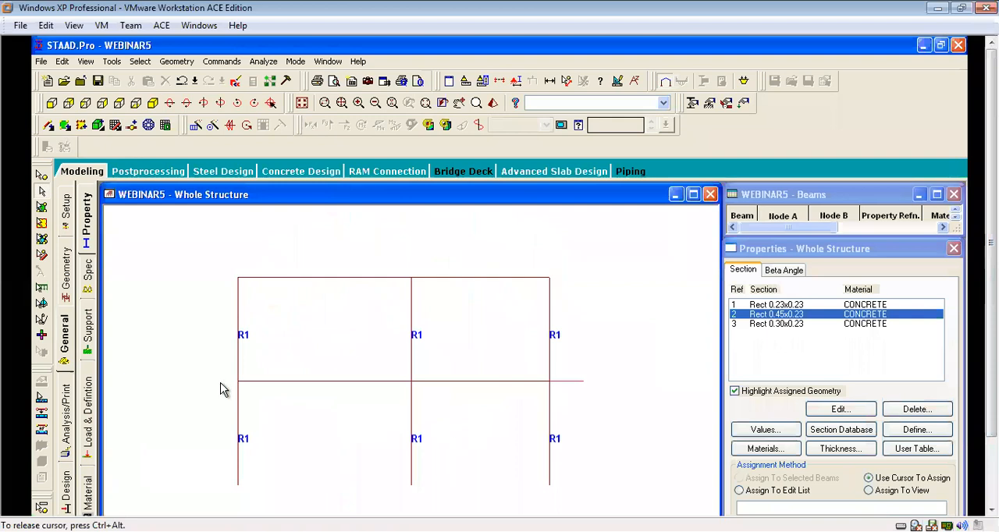
{"action": "left_click_drag", "start_coordinate": [390, 386], "coordinate": [593, 390]}
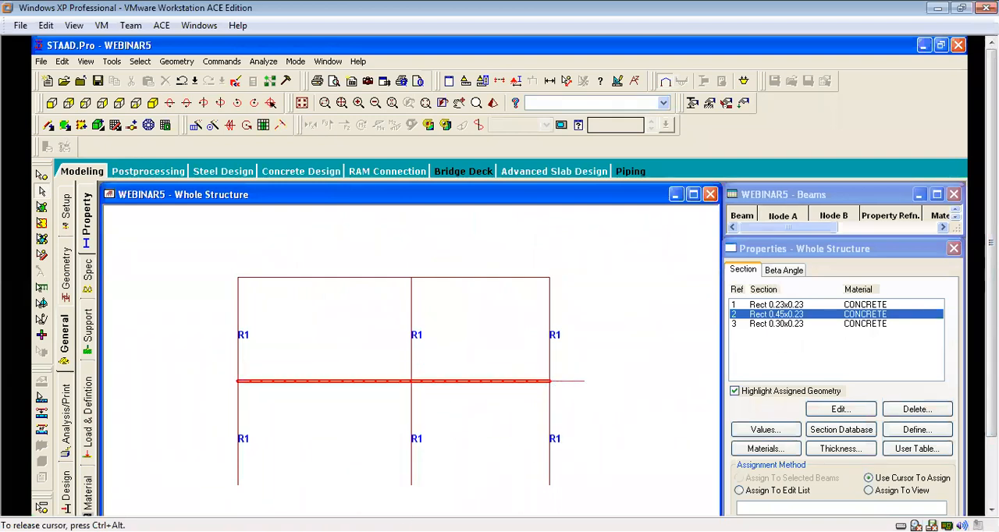
{"action": "left_click", "coordinate": [302, 102]}
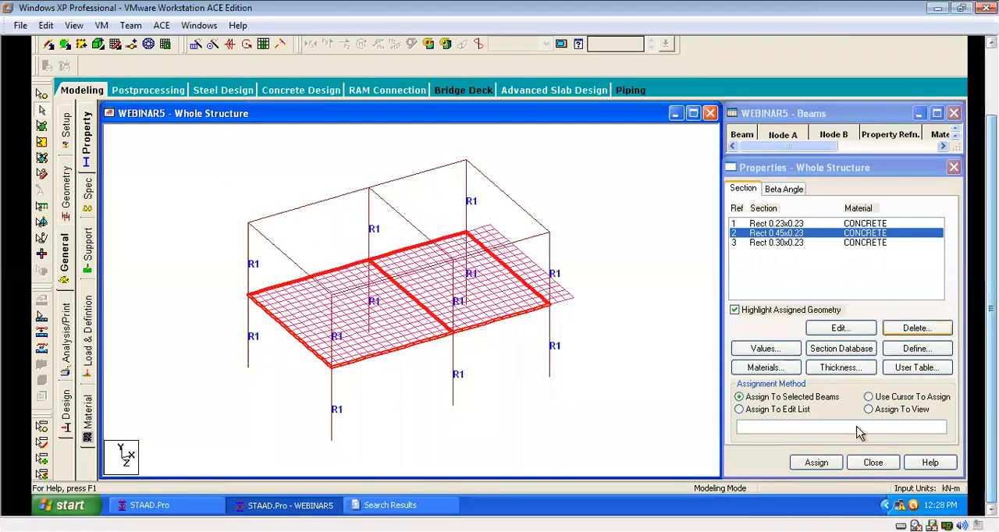
{"action": "left_click", "coordinate": [816, 462]}
{"action": "left_click", "coordinate": [786, 346]}
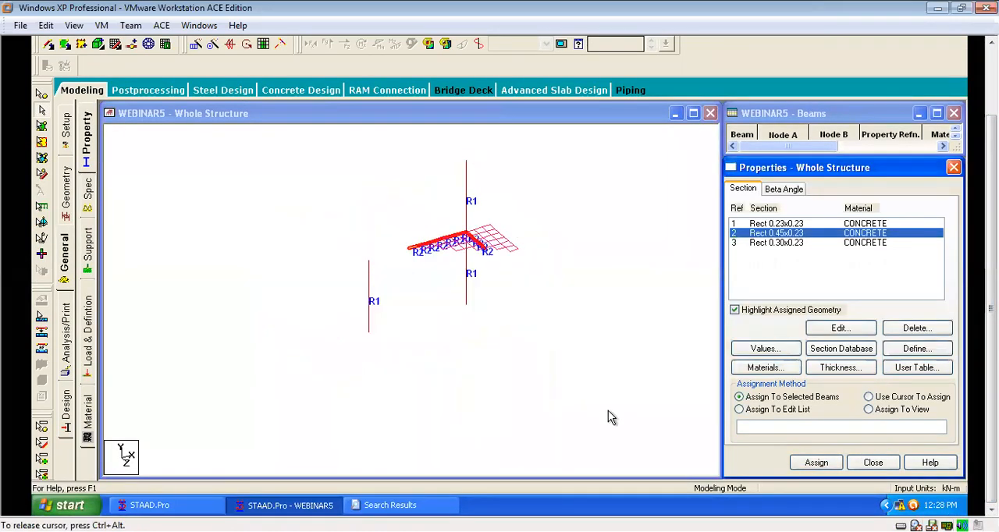
Select all roof-level beams in the front view and assign the Rect 0.30x0.23 section to the selected beams.
{"action": "left_click", "coordinate": [796, 243]}
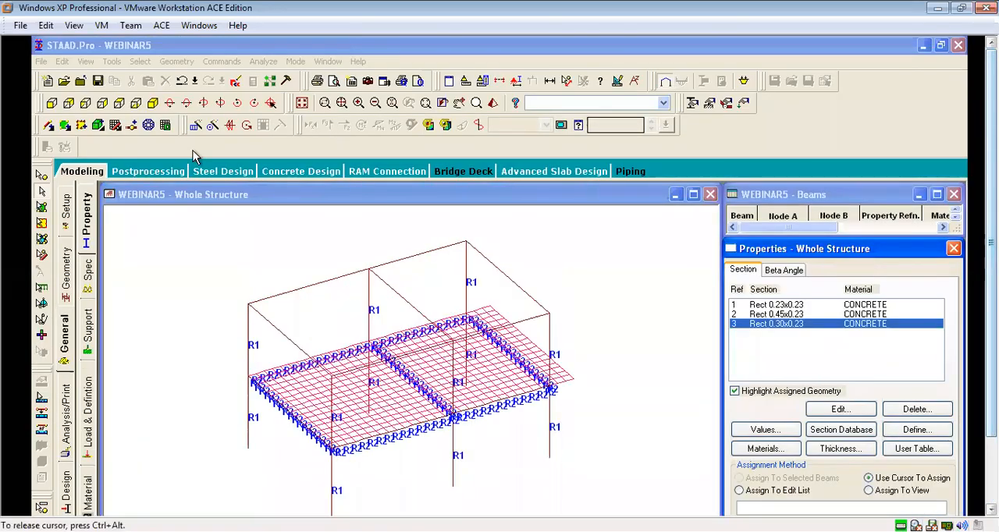
{"action": "left_click", "coordinate": [51, 102]}
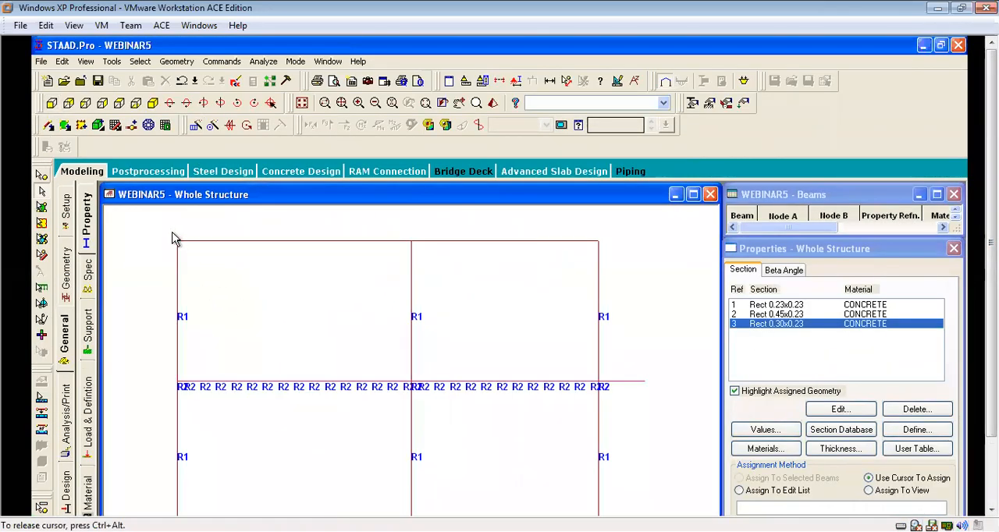
{"action": "left_click_drag", "start_coordinate": [331, 271], "coordinate": [622, 269]}
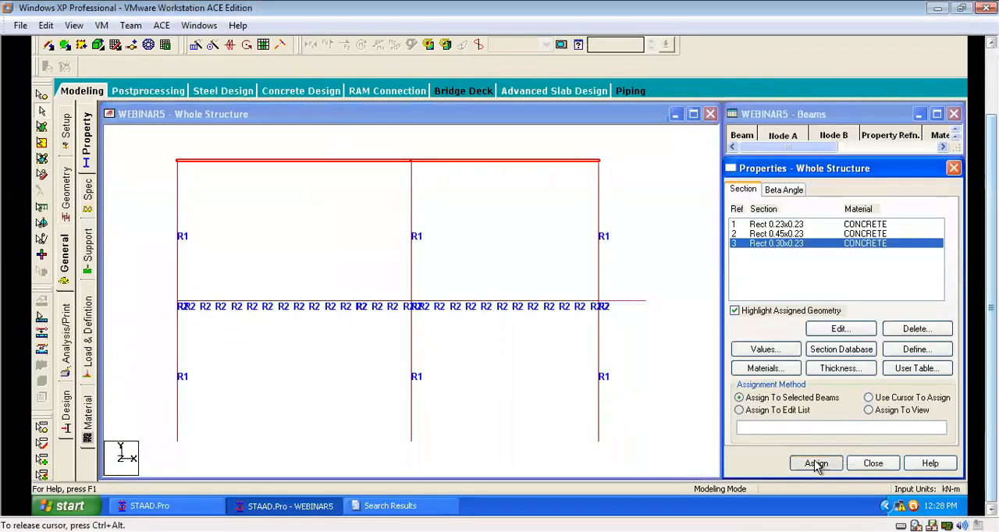
{"action": "left_click", "coordinate": [816, 464]}
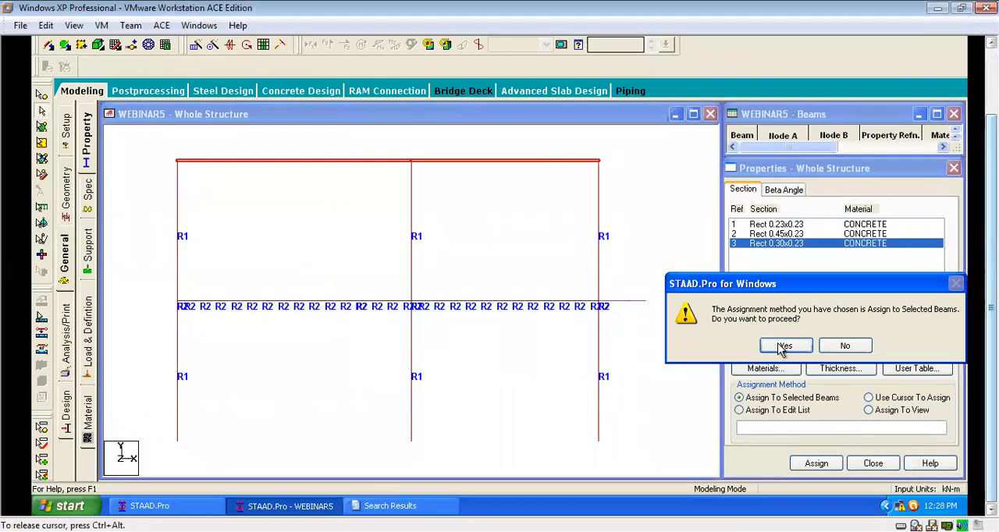
{"action": "left_click", "coordinate": [782, 345]}
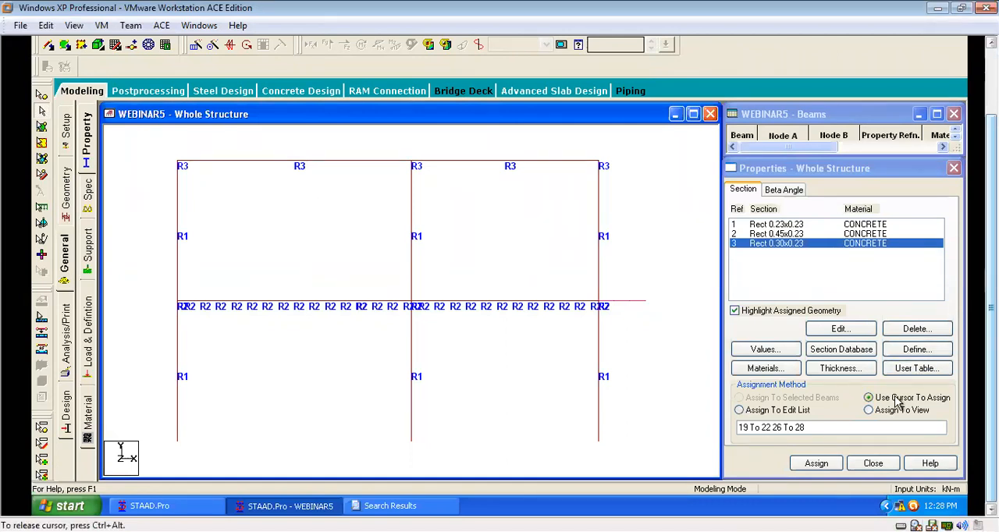
Define and add a concrete plate element thickness of 0.15 m at all four nodes.
{"action": "left_click", "coordinate": [840, 368]}
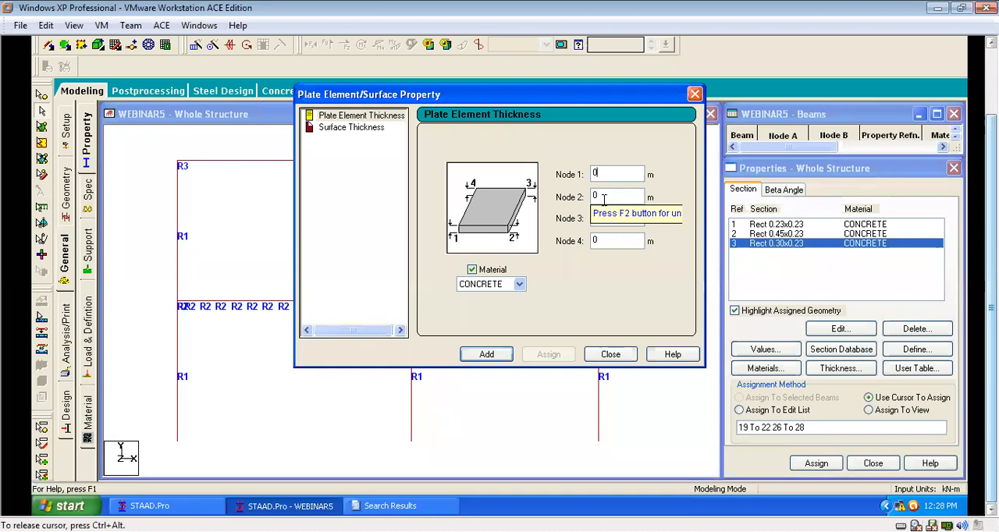
{"action": "type", "text": ".15"}
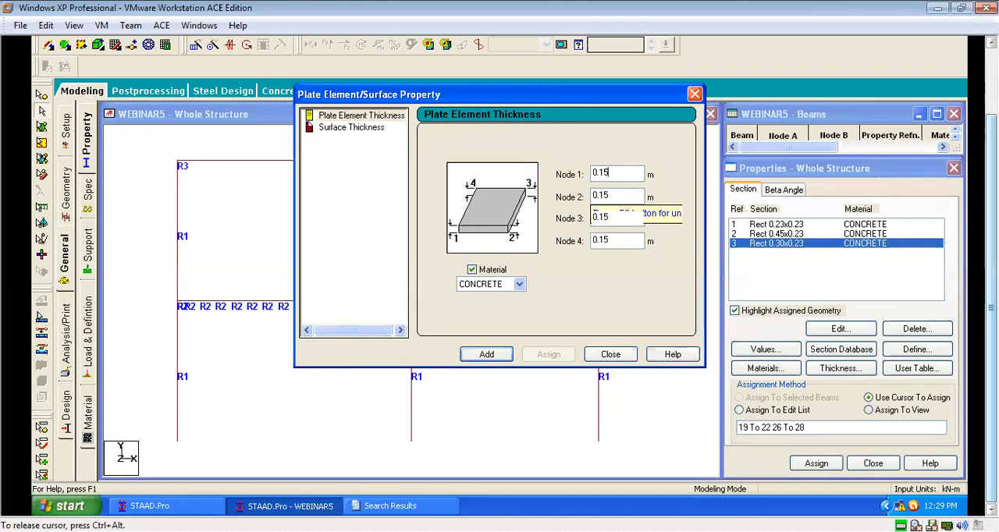
{"action": "key", "text": "Return"}
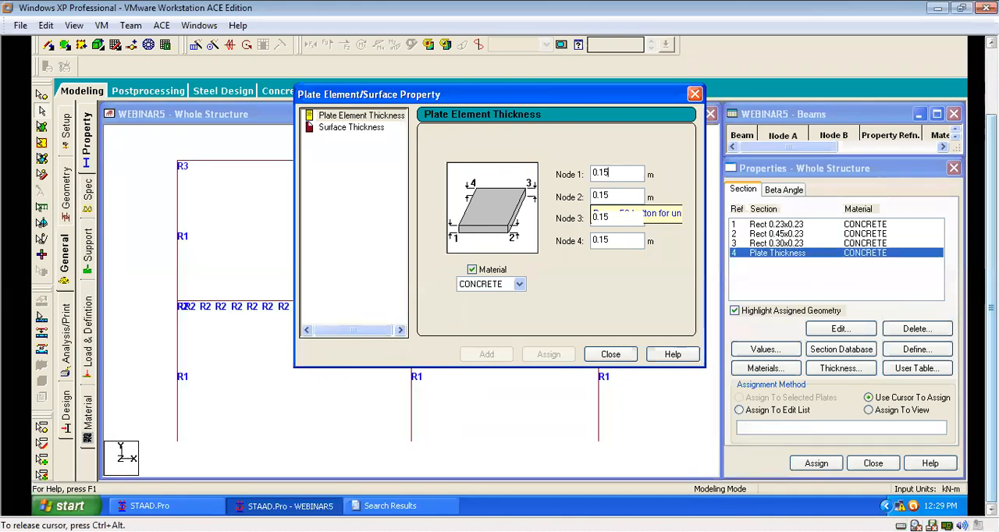
{"action": "left_click", "coordinate": [694, 94]}
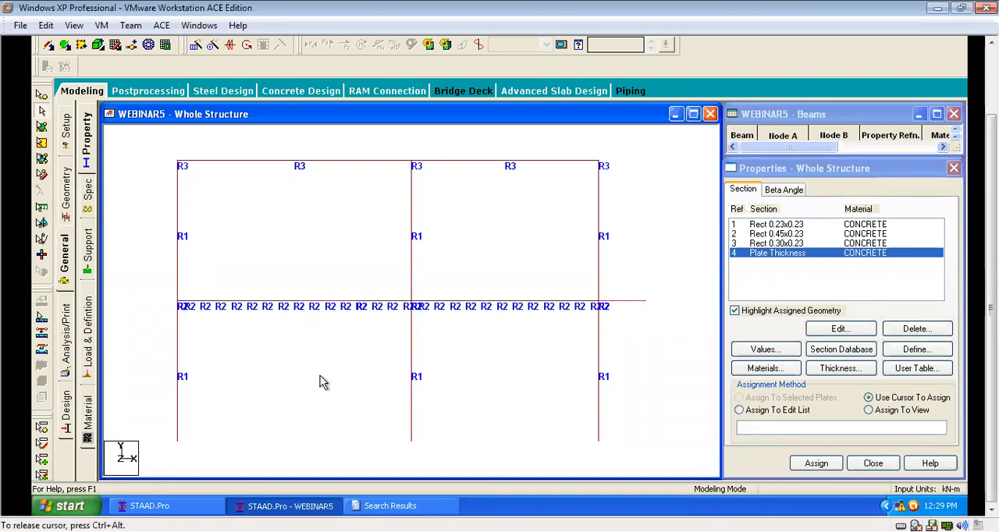
Select all plates of the first-floor slab and assign the plate thickness using the Assign To View method, confirming the assignment.
{"action": "left_click", "coordinate": [897, 413]}
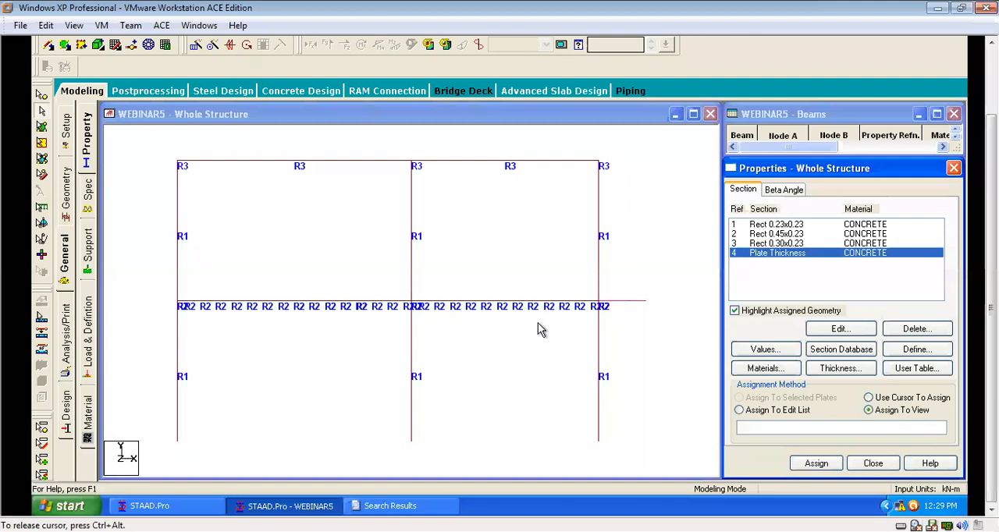
{"action": "mouse_move", "coordinate": [991, 297]}
{"action": "left_mouse_down"}
{"action": "mouse_move", "coordinate": [991, 231]}
{"action": "mouse_move", "coordinate": [991, 291]}
{"action": "left_mouse_up"}
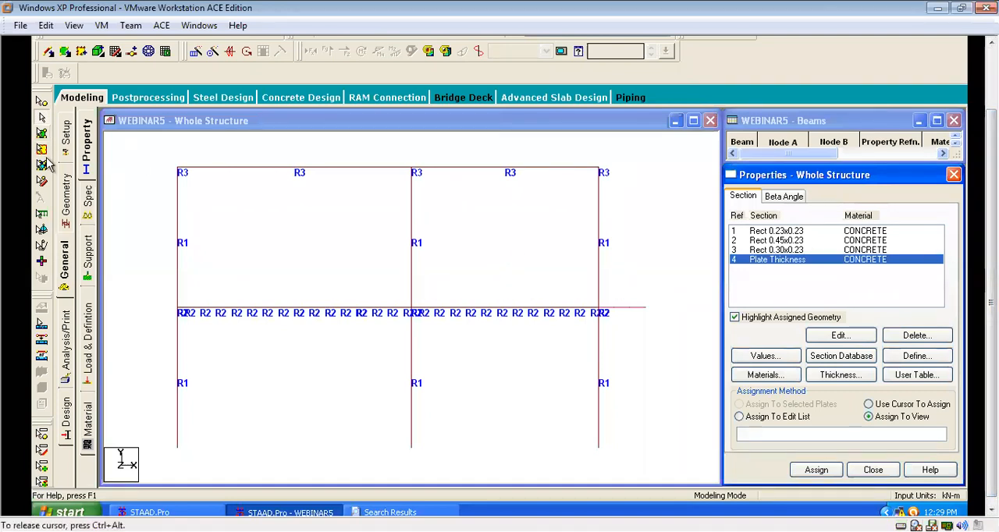
{"action": "left_click", "coordinate": [42, 137]}
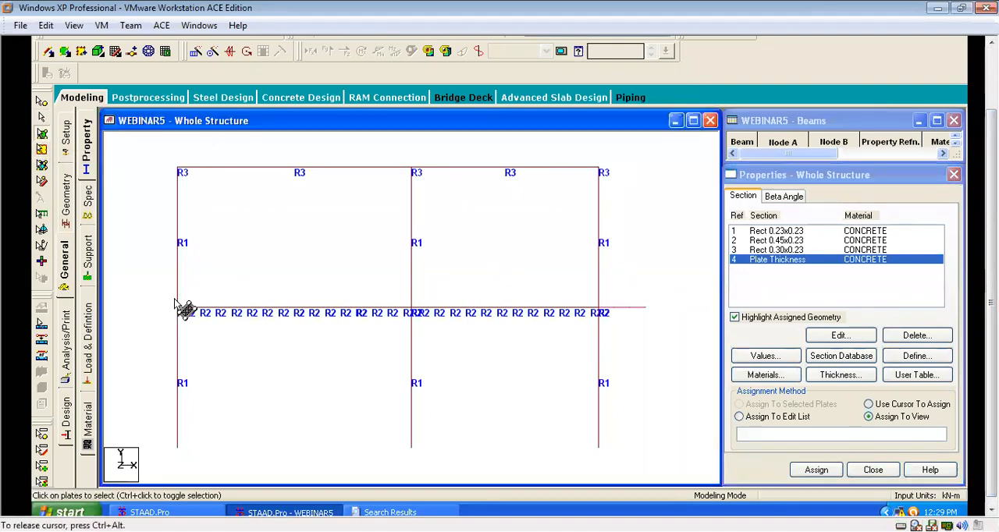
{"action": "left_click", "coordinate": [646, 337]}
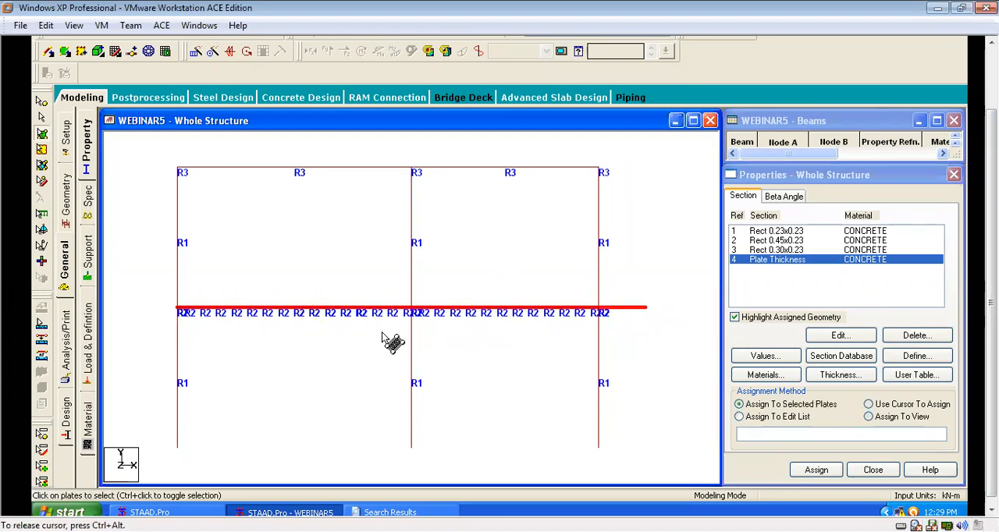
{"action": "left_click_drag", "start_coordinate": [991, 303], "coordinate": [991, 246]}
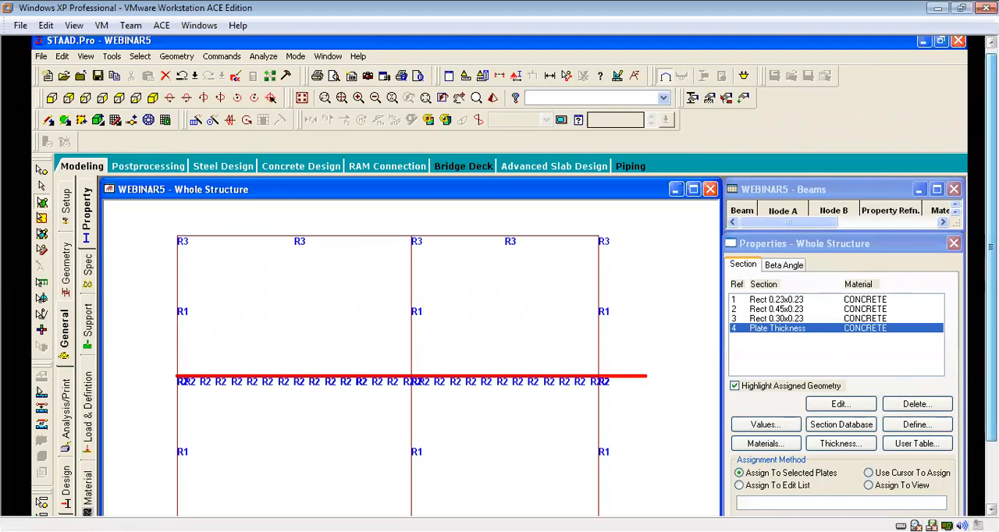
{"action": "left_click", "coordinate": [153, 97]}
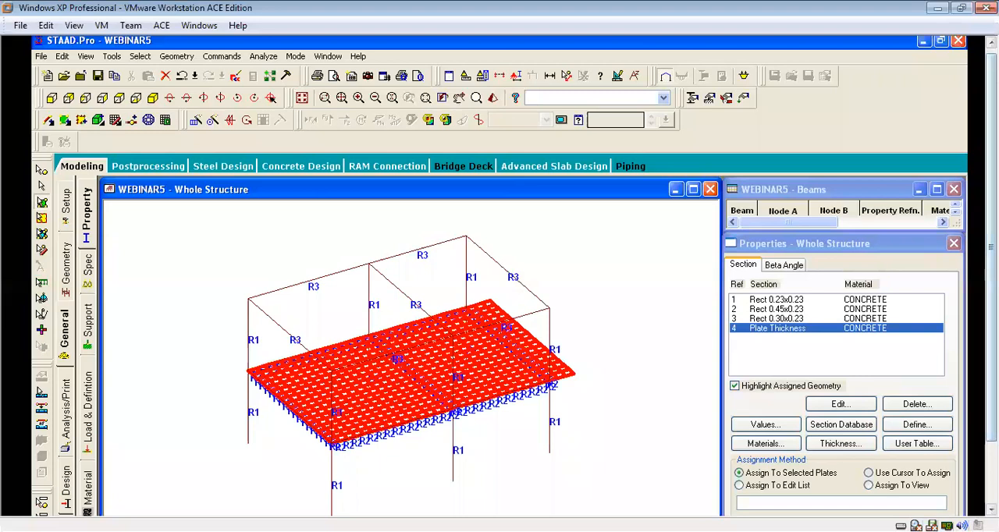
{"action": "left_click_drag", "start_coordinate": [991, 247], "coordinate": [991, 304]}
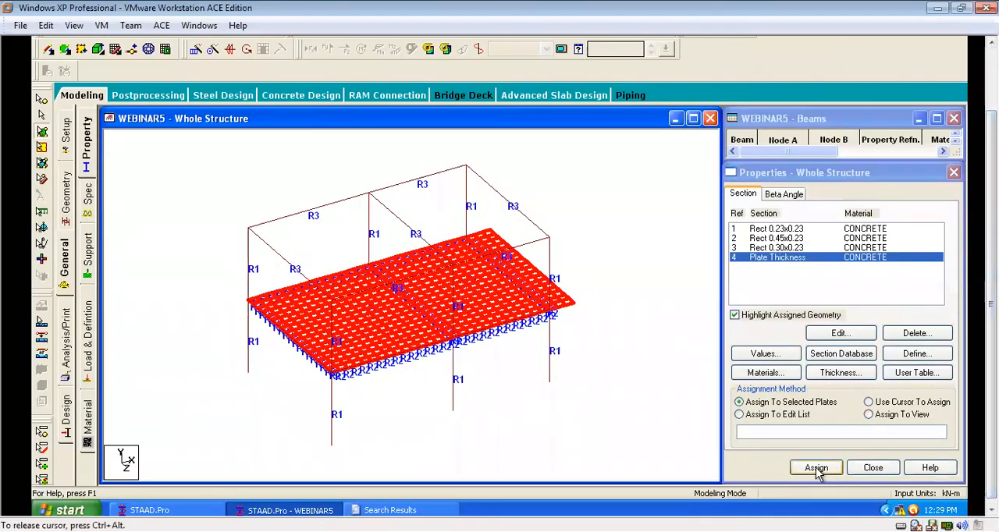
{"action": "left_click", "coordinate": [867, 415]}
{"action": "left_click", "coordinate": [825, 470]}
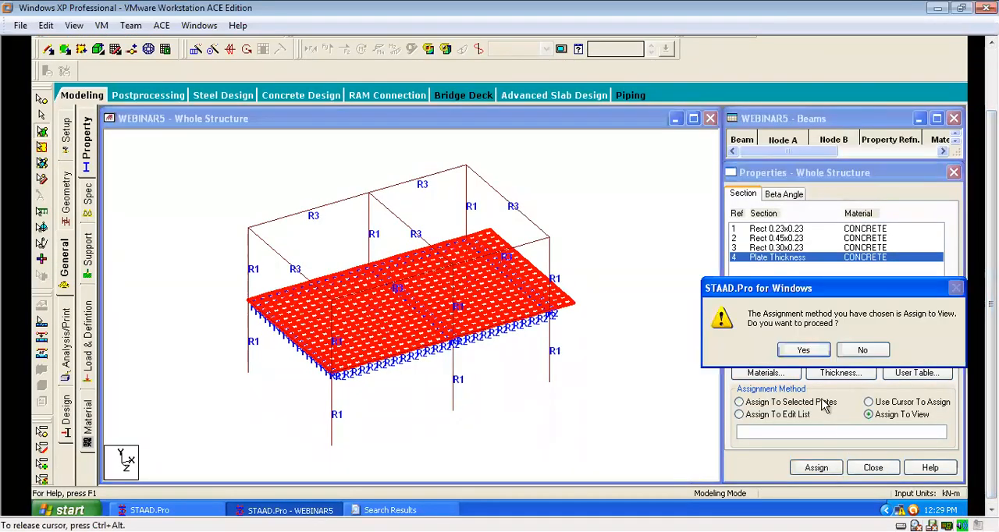
{"action": "left_click", "coordinate": [814, 354]}
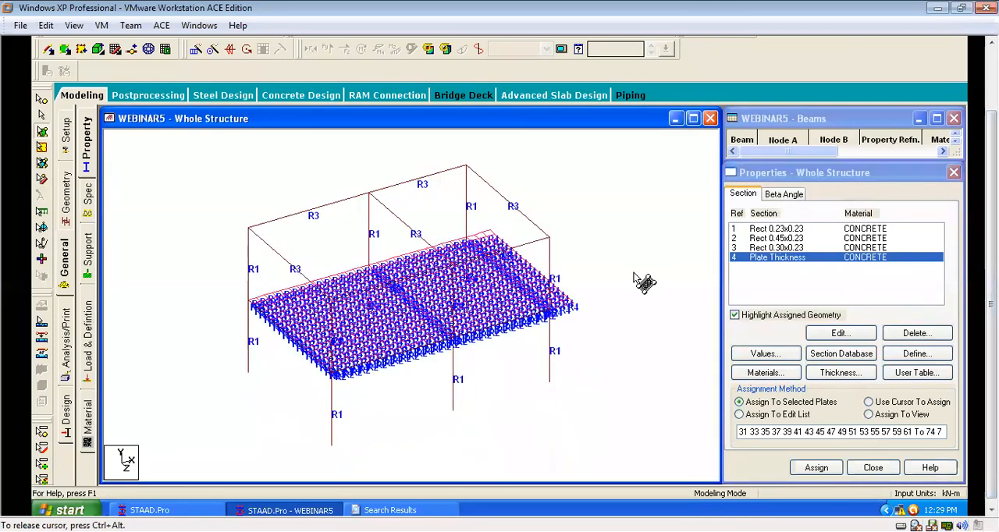
Clear the plate selection and open a 3D rendering of the whole structure.
{"action": "left_click", "coordinate": [620, 181]}
{"action": "scroll", "coordinate": [619, 181], "scroll_direction": "up", "scroll_amount": 1}
{"action": "right_click", "coordinate": [619, 180]}
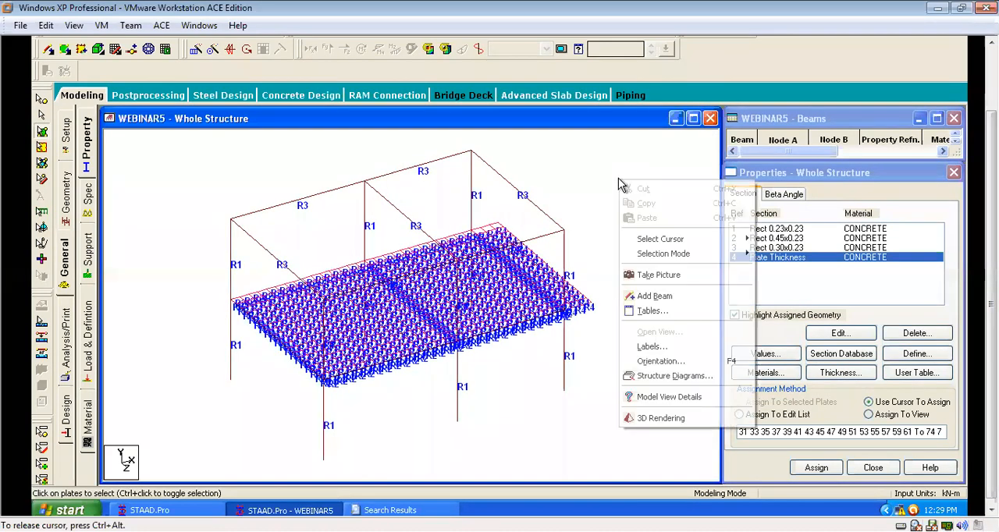
{"action": "left_click", "coordinate": [673, 422]}
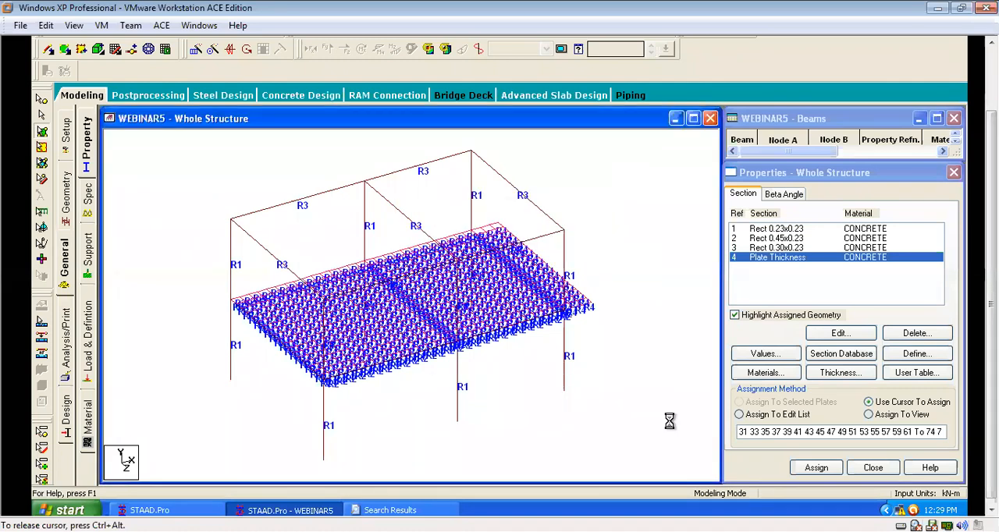
Examine the rendered frame and first-floor slab from several sides in an enlarged 3D view.
{"action": "scroll", "coordinate": [583, 386], "scroll_direction": "up", "scroll_amount": 4}
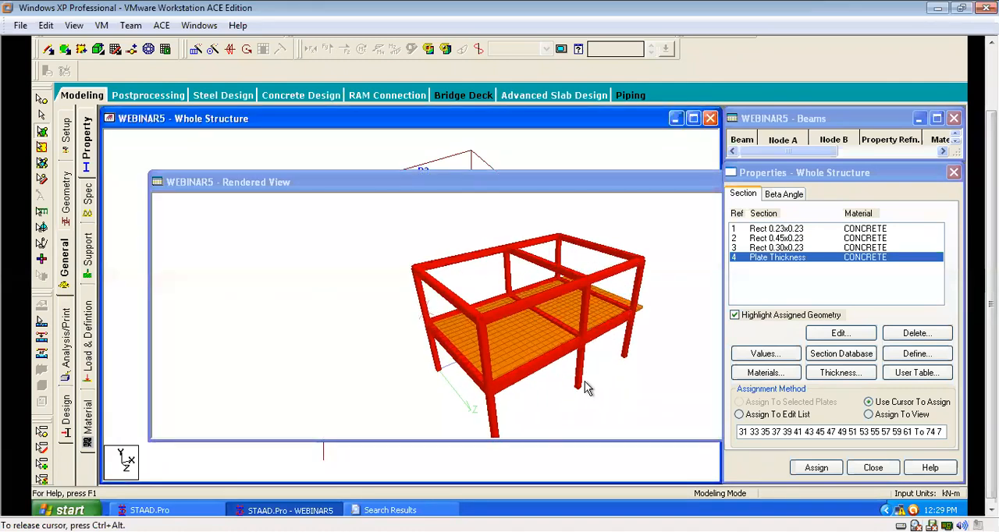
{"action": "left_click_drag", "start_coordinate": [690, 188], "coordinate": [659, 142]}
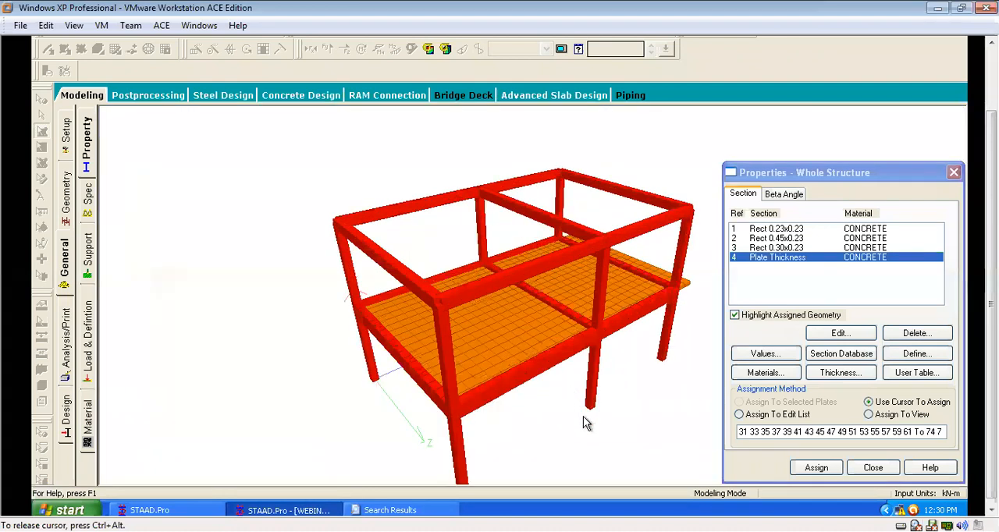
{"action": "right_click", "coordinate": [548, 378]}
{"action": "right_click", "coordinate": [483, 407]}
{"action": "left_click_drag", "start_coordinate": [483, 407], "coordinate": [751, 412]}
{"action": "left_click_drag", "start_coordinate": [680, 401], "coordinate": [923, 2]}
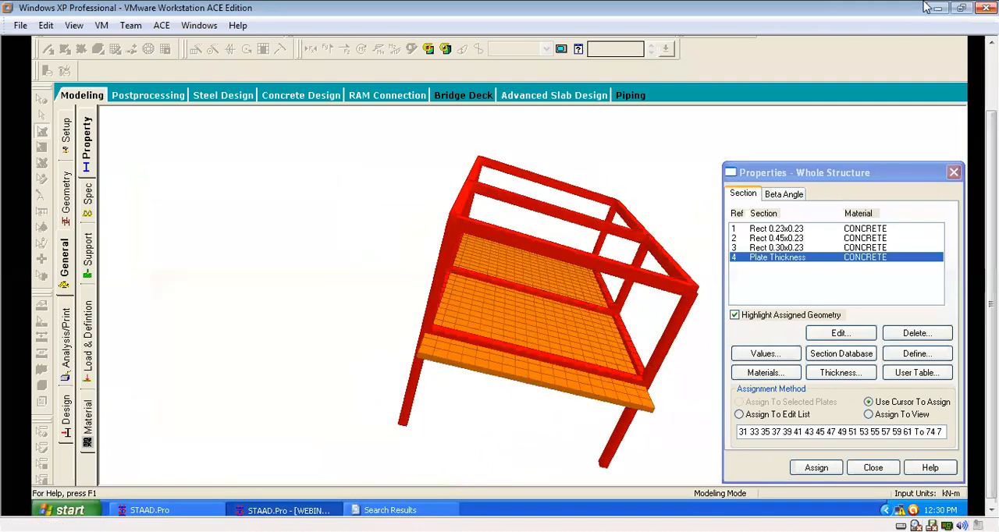
{"action": "left_click_drag", "start_coordinate": [544, 191], "coordinate": [595, 380]}
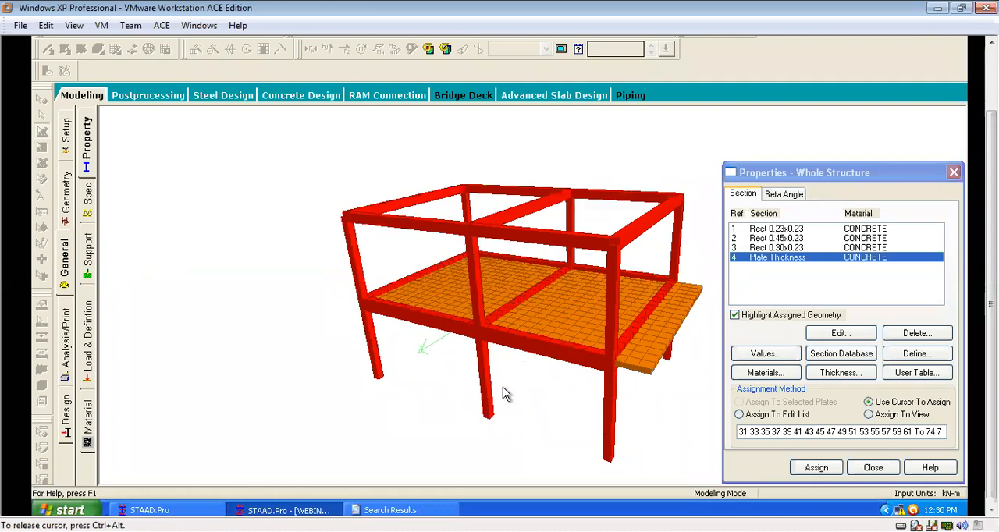
{"action": "left_click_drag", "start_coordinate": [474, 328], "coordinate": [518, 344]}
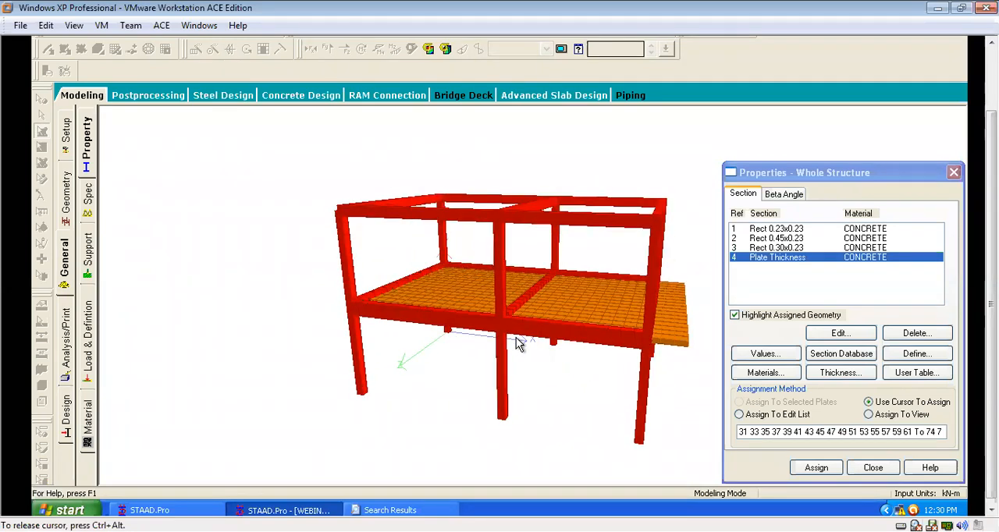
Inspect the thickness of the overhanging slab edge and its junction with the beams and columns up close in the rendered model.
{"action": "scroll", "coordinate": [547, 334], "scroll_direction": "up", "scroll_amount": 5}
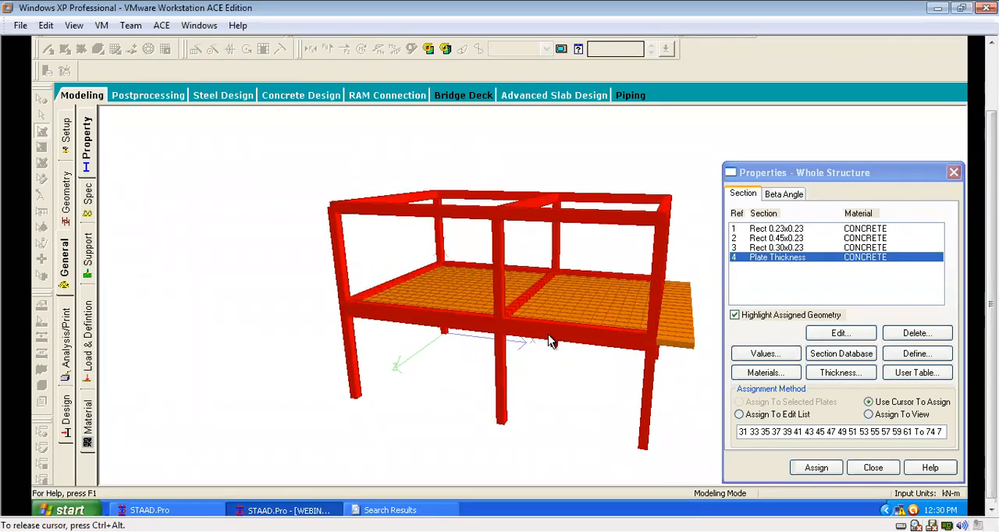
{"action": "scroll", "coordinate": [548, 334], "scroll_direction": "up", "scroll_amount": 3}
{"action": "left_click_drag", "start_coordinate": [558, 371], "coordinate": [596, 313]}
{"action": "scroll", "coordinate": [596, 314], "scroll_direction": "up", "scroll_amount": 6}
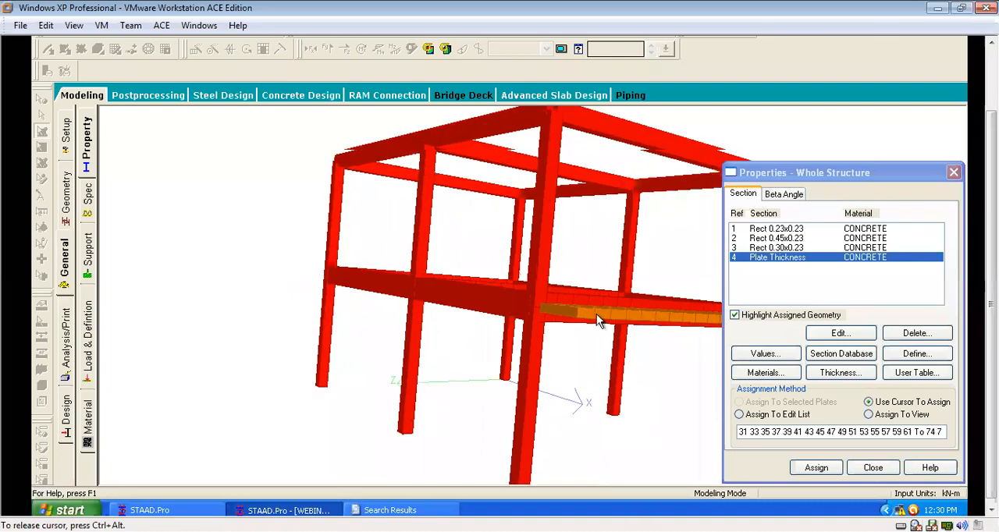
{"action": "scroll", "coordinate": [596, 316], "scroll_direction": "up", "scroll_amount": 5}
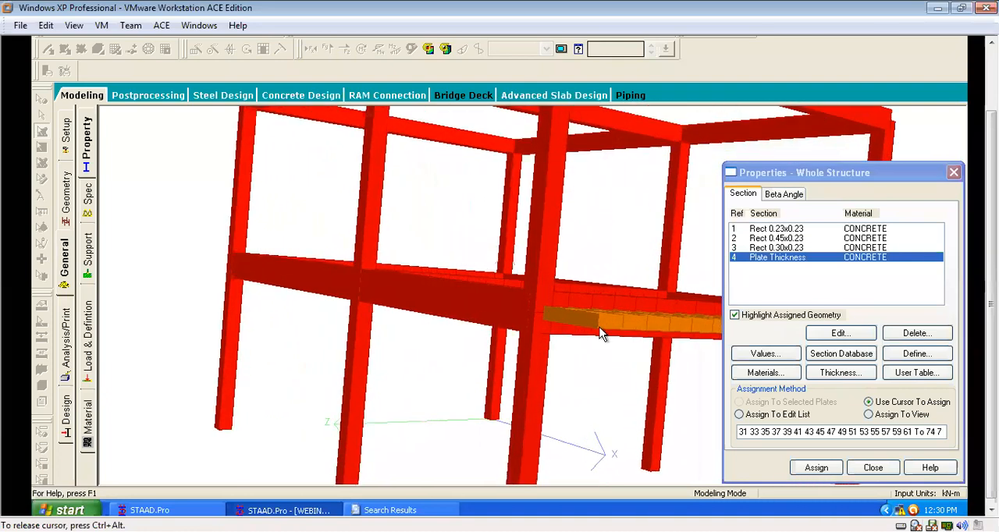
{"action": "left_click_drag", "start_coordinate": [562, 377], "coordinate": [595, 414]}
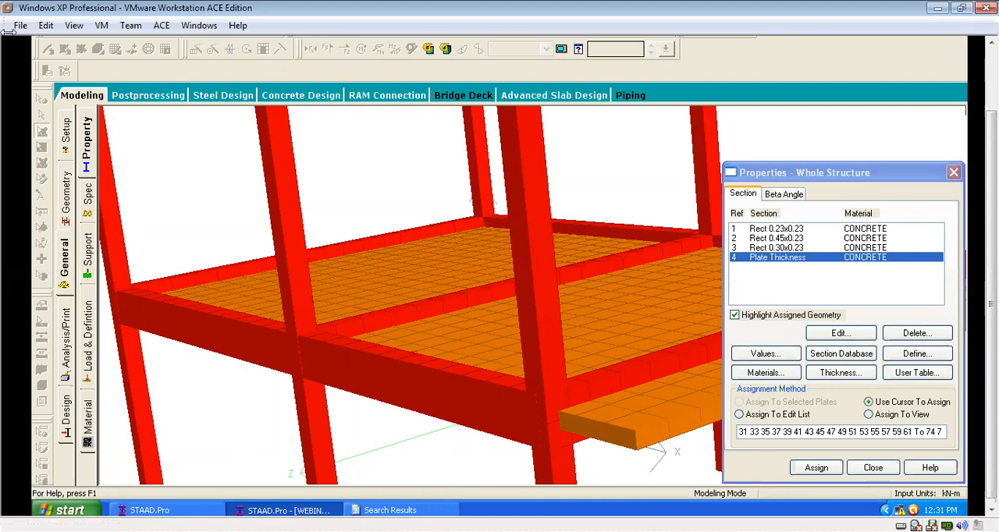
{"action": "scroll", "coordinate": [478, 357], "scroll_direction": "down", "scroll_amount": 2}
{"action": "scroll", "coordinate": [478, 401], "scroll_direction": "down", "scroll_amount": 2}
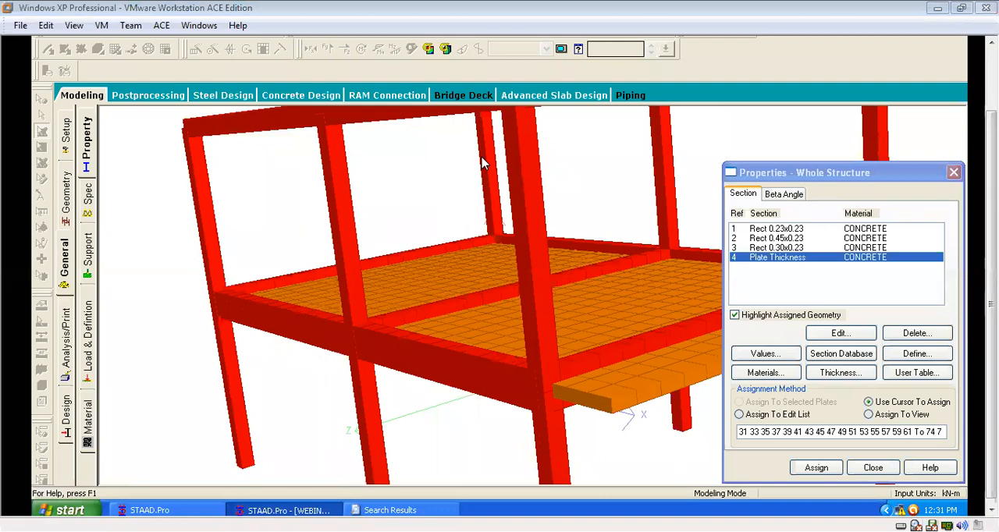
Examine the whole rendered structure from the side where the slab projects beyond the frame.
{"action": "right_click", "coordinate": [417, 187]}
{"action": "left_click", "coordinate": [402, 201]}
{"action": "left_click_drag", "start_coordinate": [402, 201], "coordinate": [518, 242]}
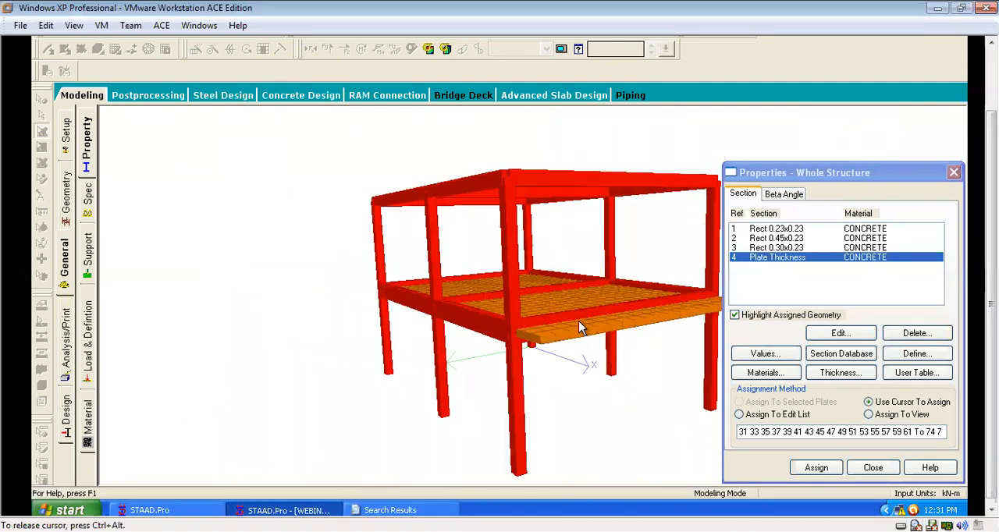
{"action": "left_click_drag", "start_coordinate": [556, 353], "coordinate": [451, 270]}
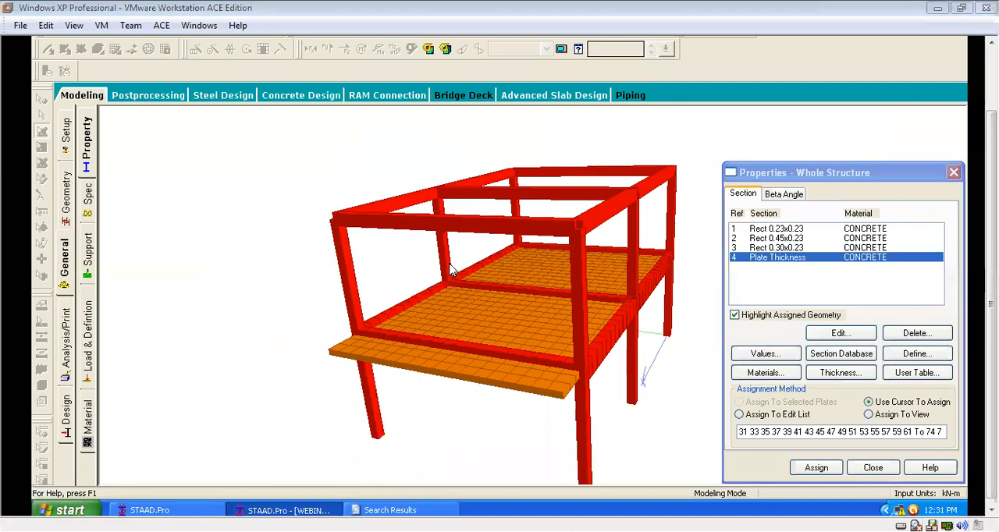
{"action": "left_click", "coordinate": [439, 309]}
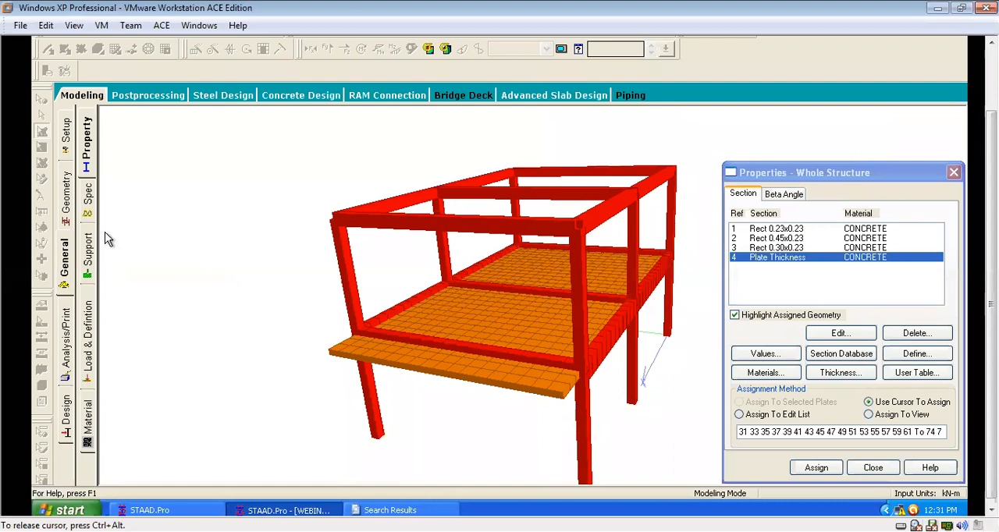
{"action": "key", "text": "ctrl+alt"}
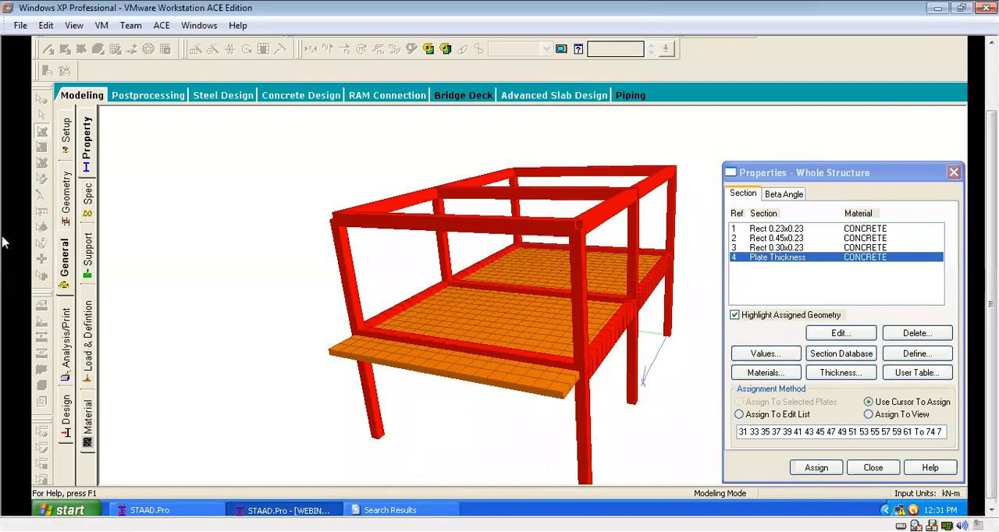
{"action": "left_click", "coordinate": [463, 257]}
{"action": "left_click", "coordinate": [409, 258]}
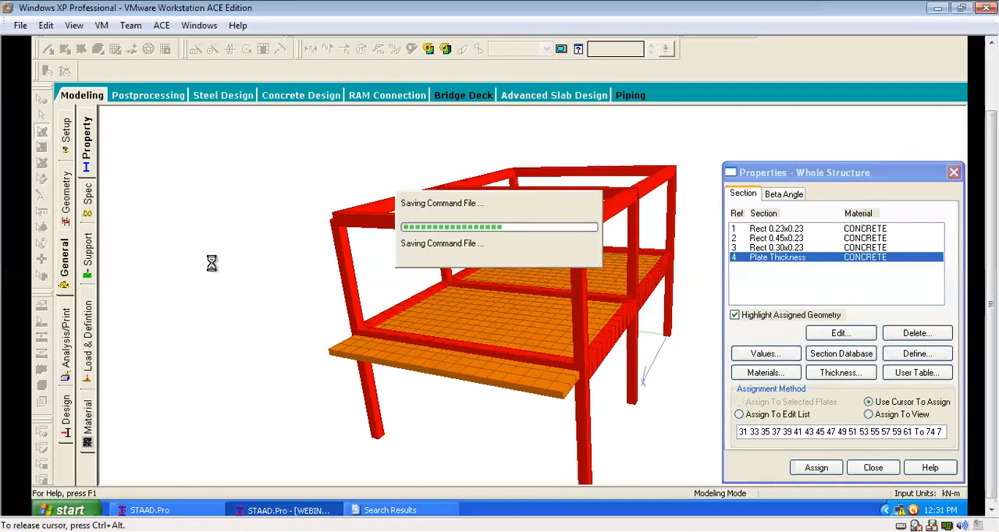
Create a fixed support for the structure and select it in the list of support definitions.
{"action": "left_click", "coordinate": [88, 251]}
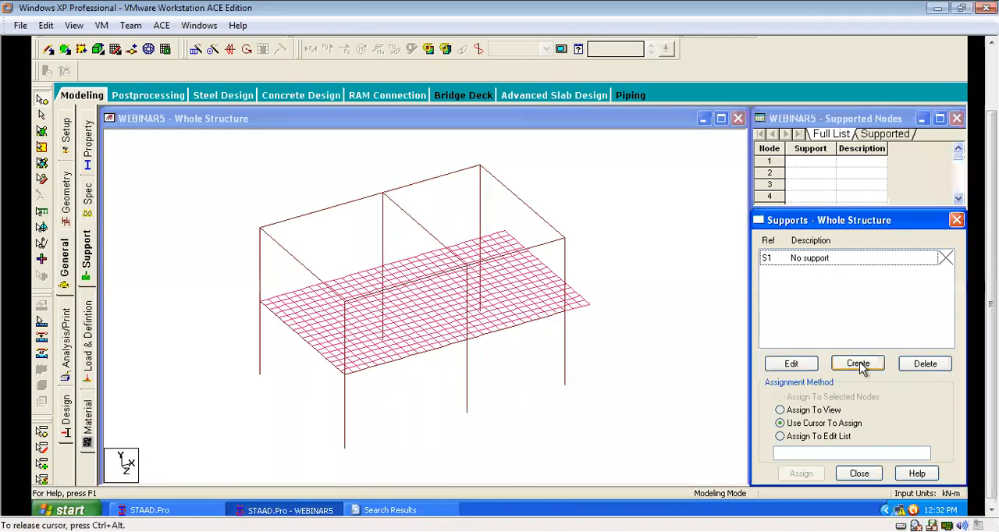
{"action": "left_click", "coordinate": [859, 364]}
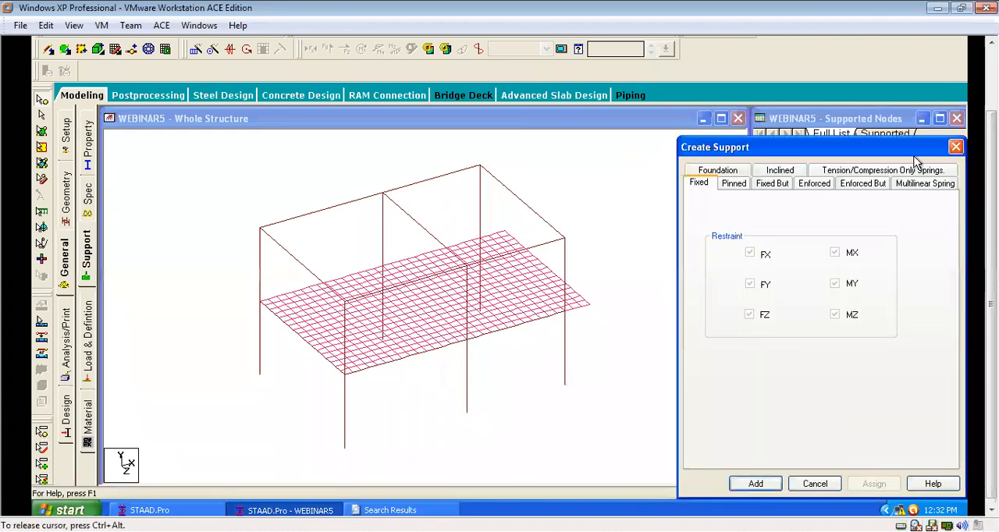
{"action": "left_click_drag", "start_coordinate": [868, 150], "coordinate": [852, 125]}
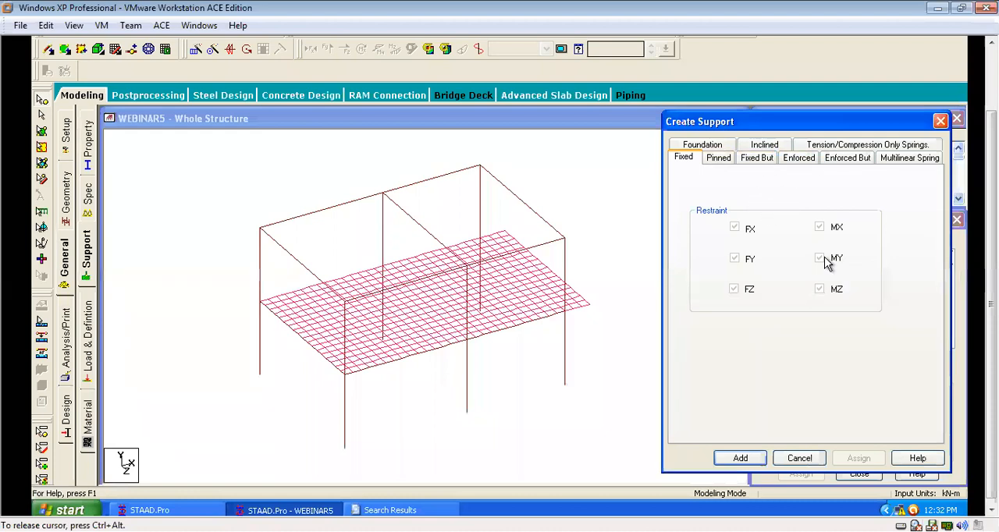
{"action": "left_click", "coordinate": [702, 145]}
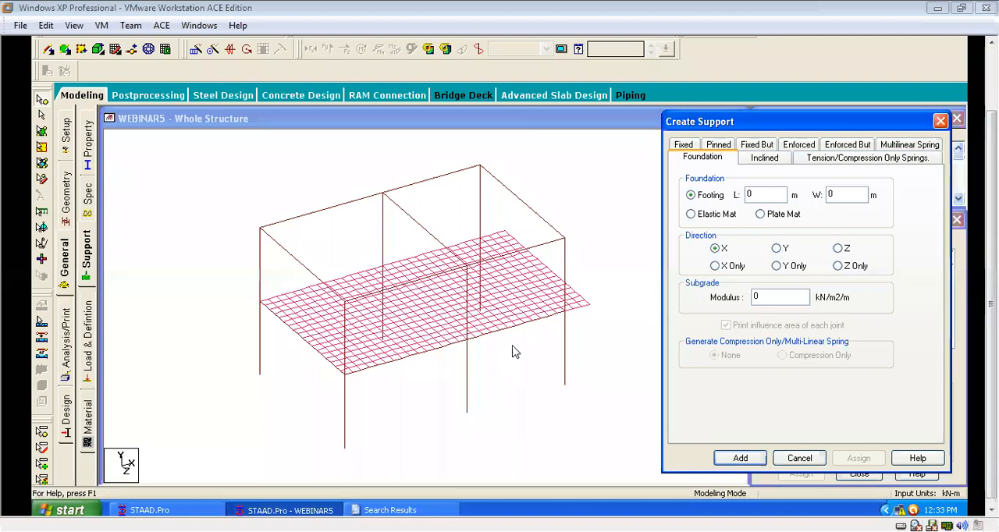
{"action": "left_click", "coordinate": [590, 283]}
{"action": "left_click", "coordinate": [545, 348]}
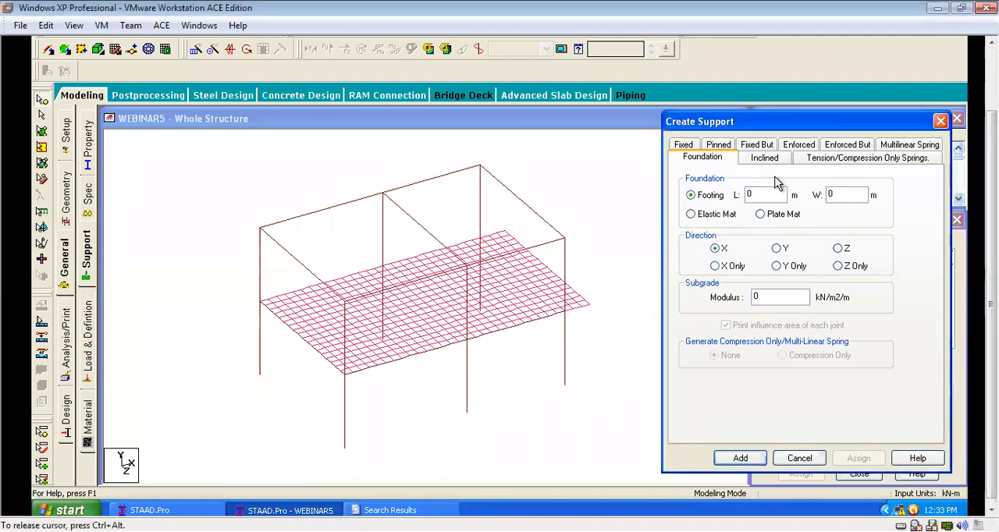
{"action": "left_click", "coordinate": [684, 147]}
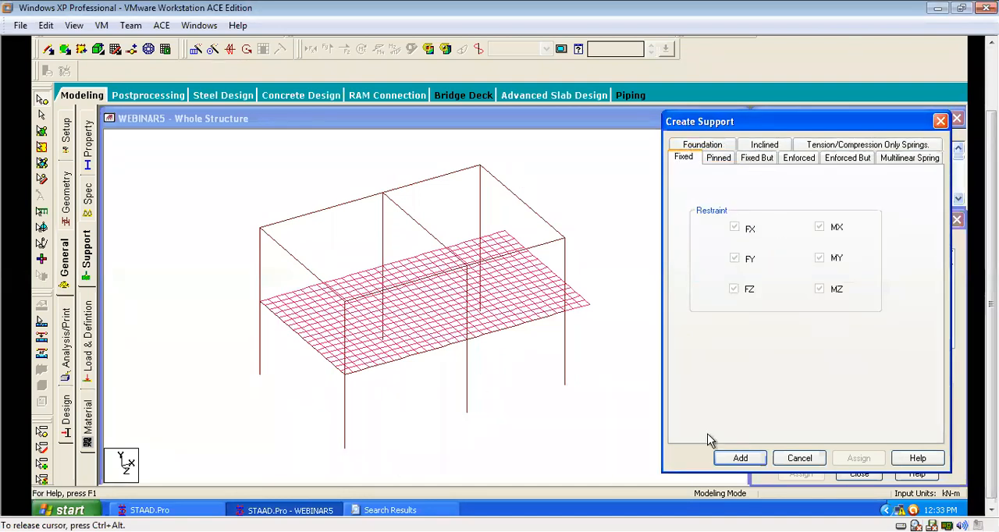
{"action": "left_click", "coordinate": [740, 458]}
{"action": "left_click", "coordinate": [802, 274]}
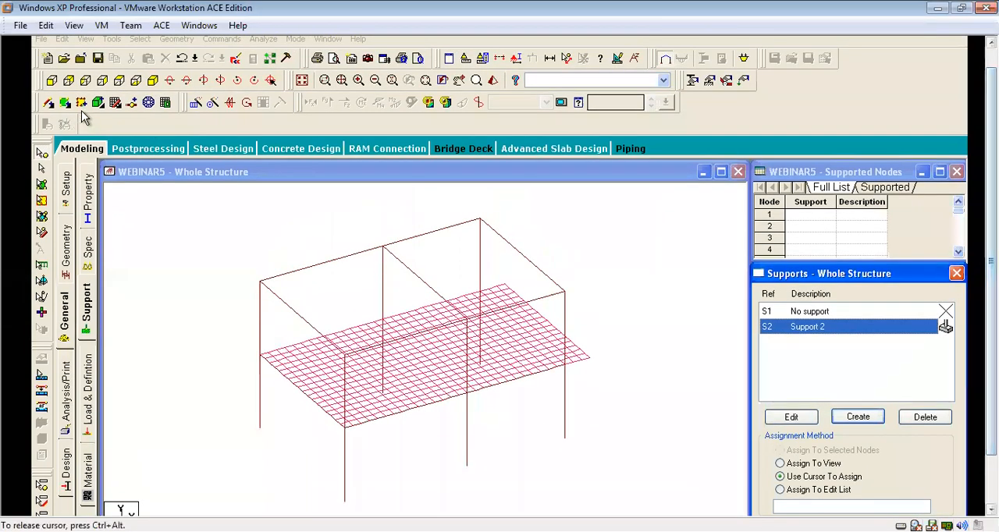
Select all column base nodes in the front view and assign the fixed support to the selected nodes, confirming the assignment.
{"action": "left_click", "coordinate": [51, 80]}
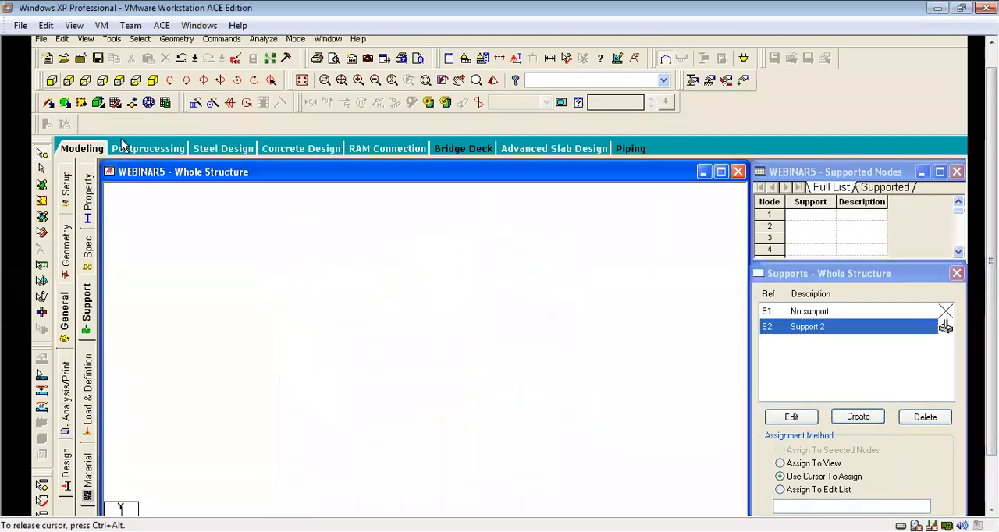
{"action": "left_click_drag", "start_coordinate": [593, 427], "coordinate": [163, 478]}
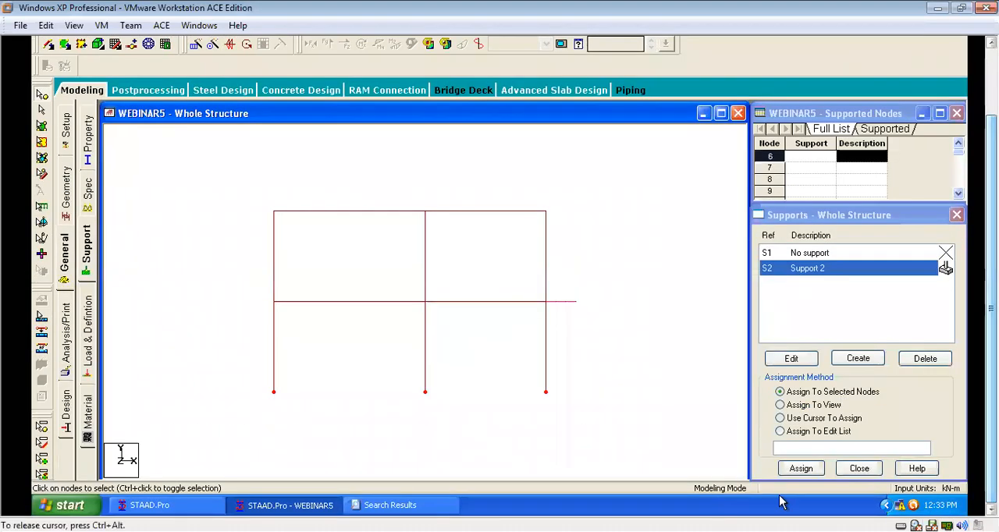
{"action": "left_click", "coordinate": [801, 468]}
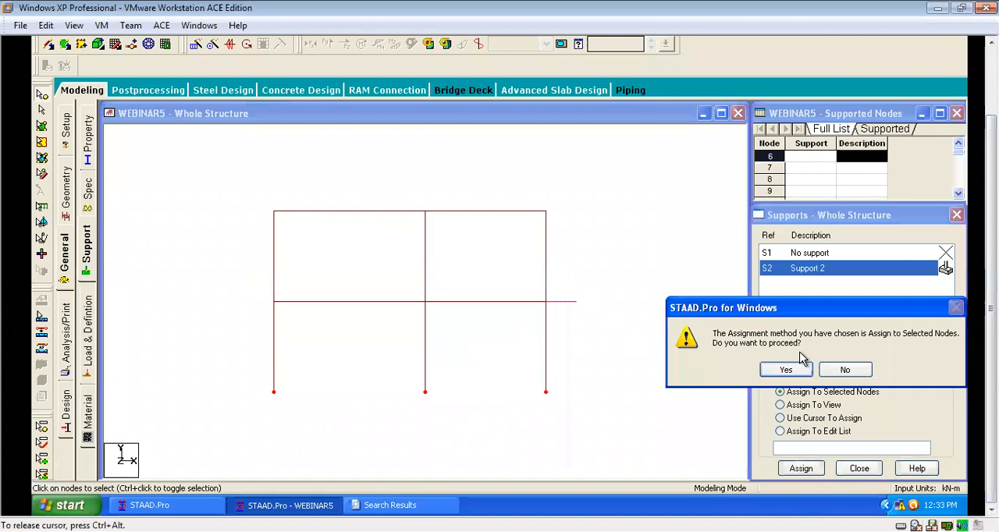
{"action": "left_click", "coordinate": [785, 370]}
{"action": "scroll", "coordinate": [470, 343], "scroll_direction": "up", "scroll_amount": 3}
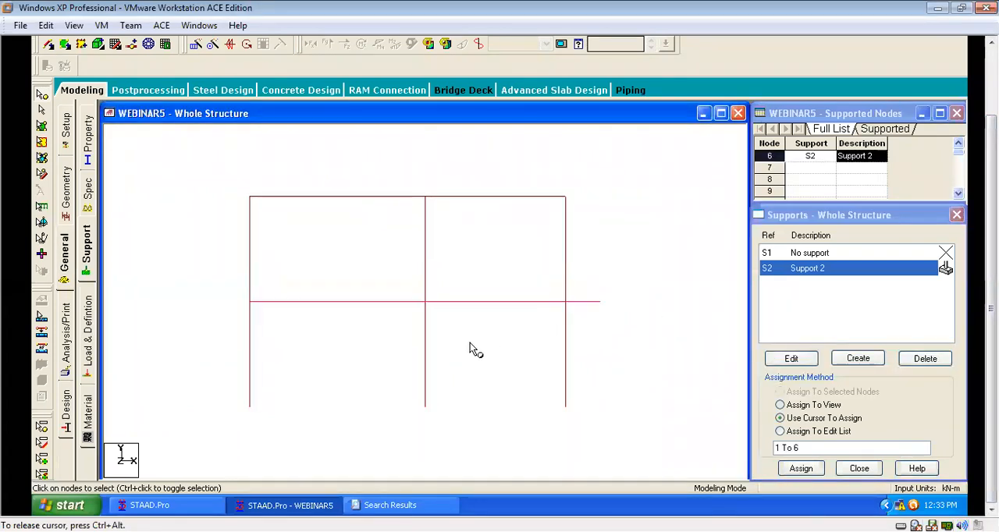
{"action": "scroll", "coordinate": [551, 298], "scroll_direction": "down", "scroll_amount": 3}
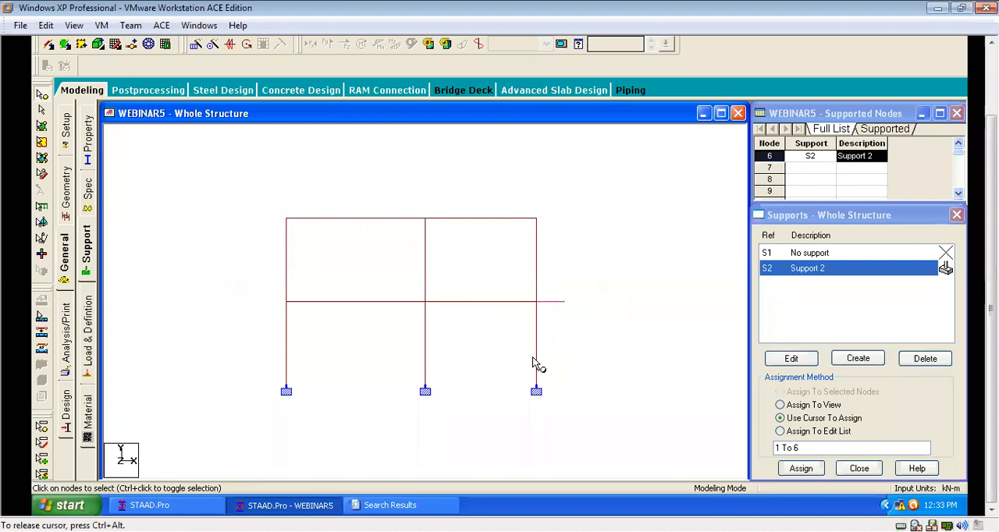
{"action": "mouse_move", "coordinate": [991, 297]}
{"action": "left_mouse_down"}
{"action": "mouse_move", "coordinate": [991, 231]}
{"action": "mouse_move", "coordinate": [991, 296]}
{"action": "left_mouse_up"}
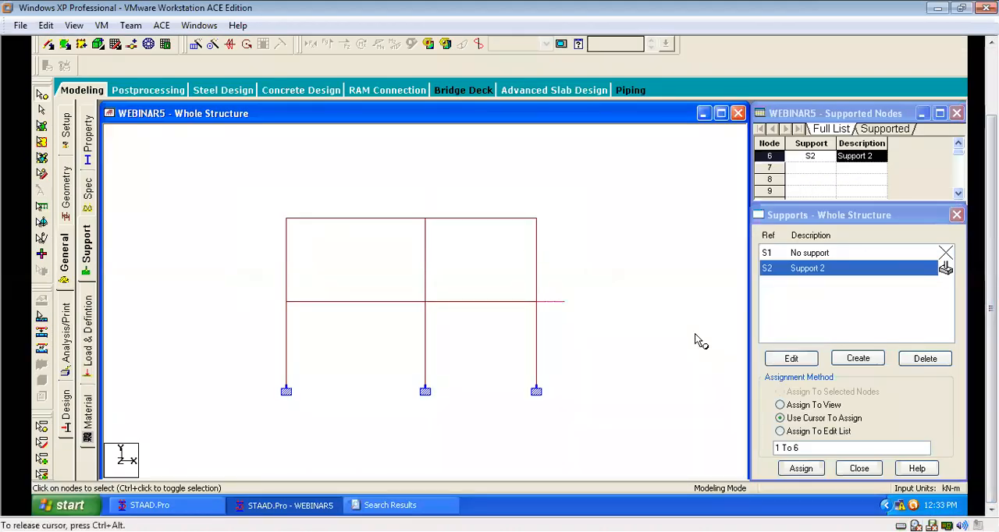
Add primary load case 1 with the title DEAD LOAD to the load case details.
{"action": "left_click", "coordinate": [87, 316]}
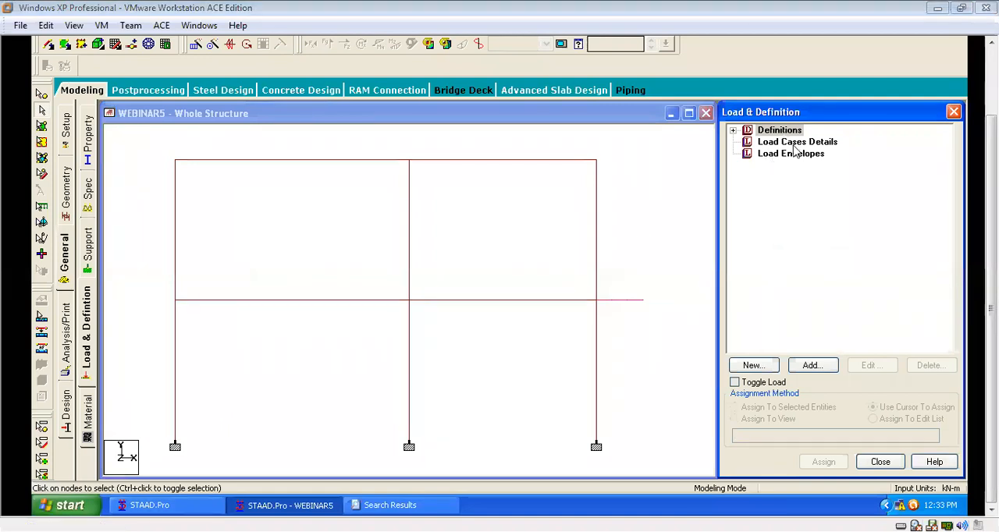
{"action": "left_click", "coordinate": [790, 144]}
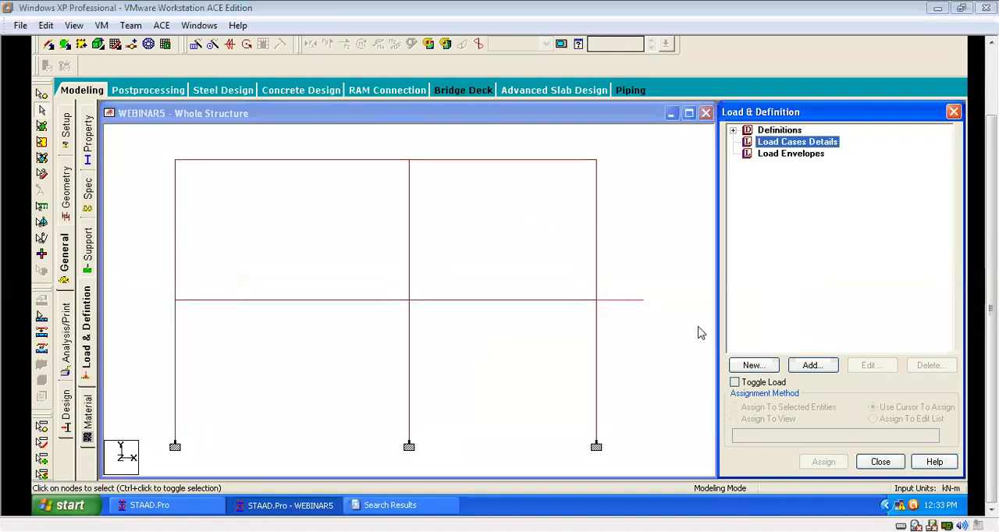
{"action": "left_click", "coordinate": [809, 372]}
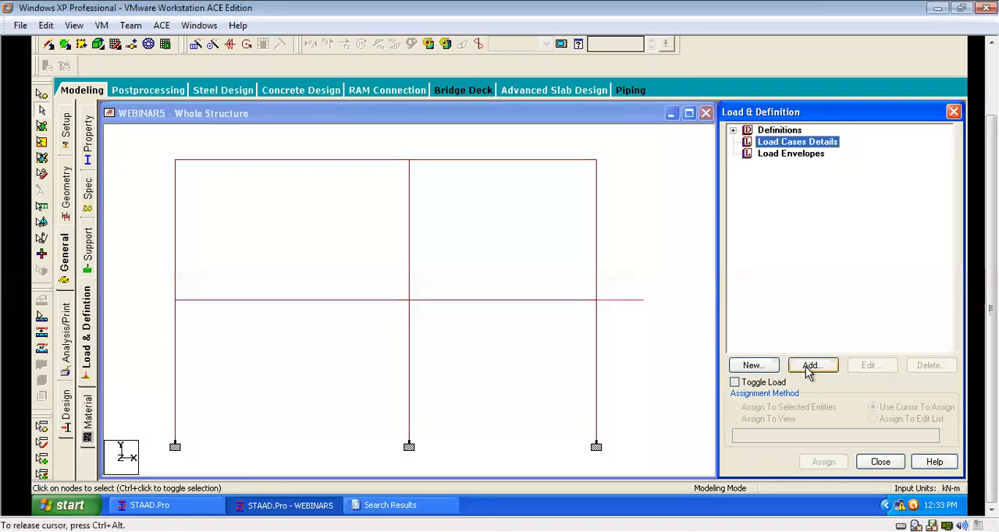
{"action": "left_click", "coordinate": [817, 368]}
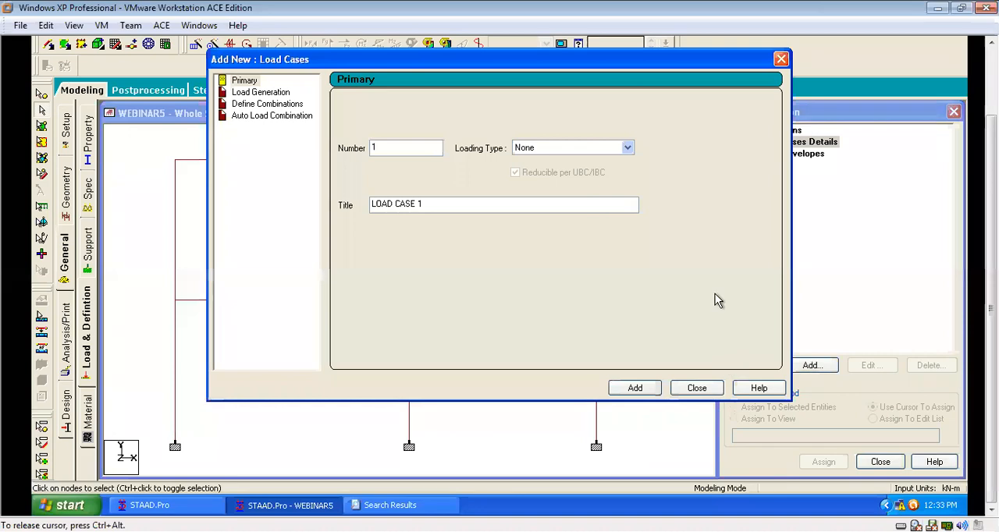
{"action": "left_click_drag", "start_coordinate": [431, 203], "coordinate": [308, 203]}
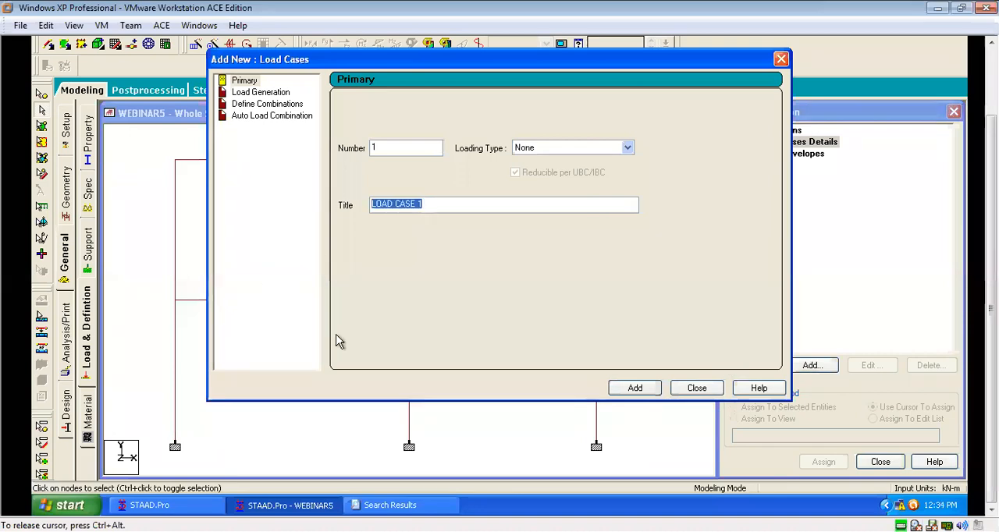
{"action": "type", "text": "DEAD"}
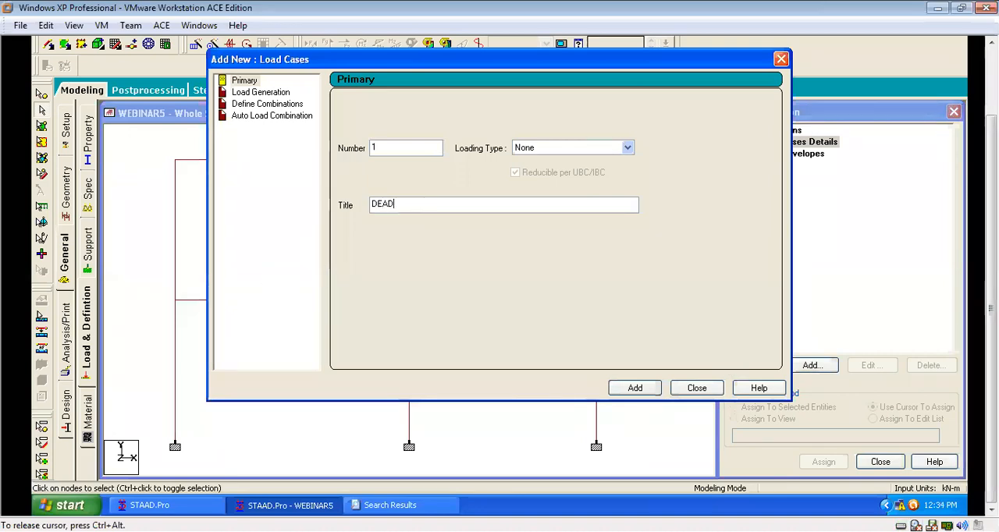
{"action": "type", "text": " LOAD"}
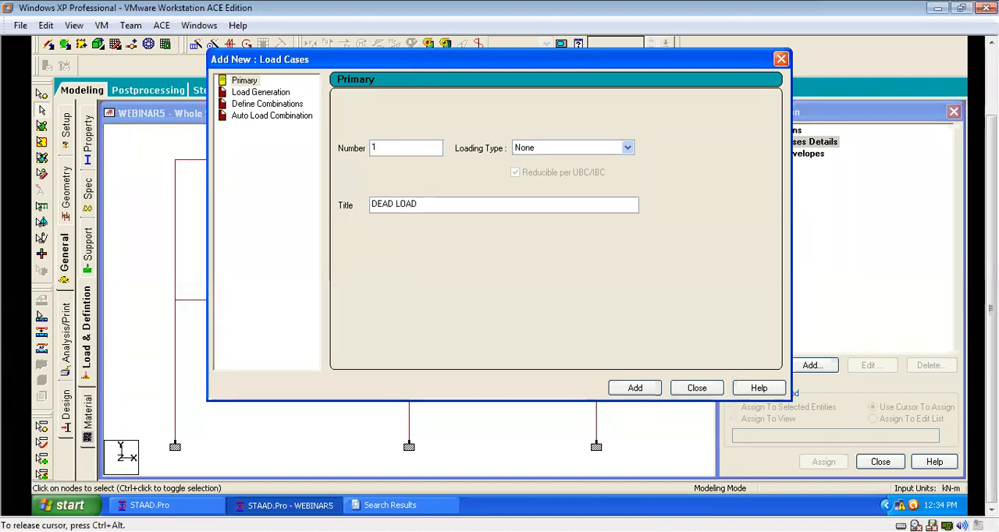
{"action": "key", "text": "Return"}
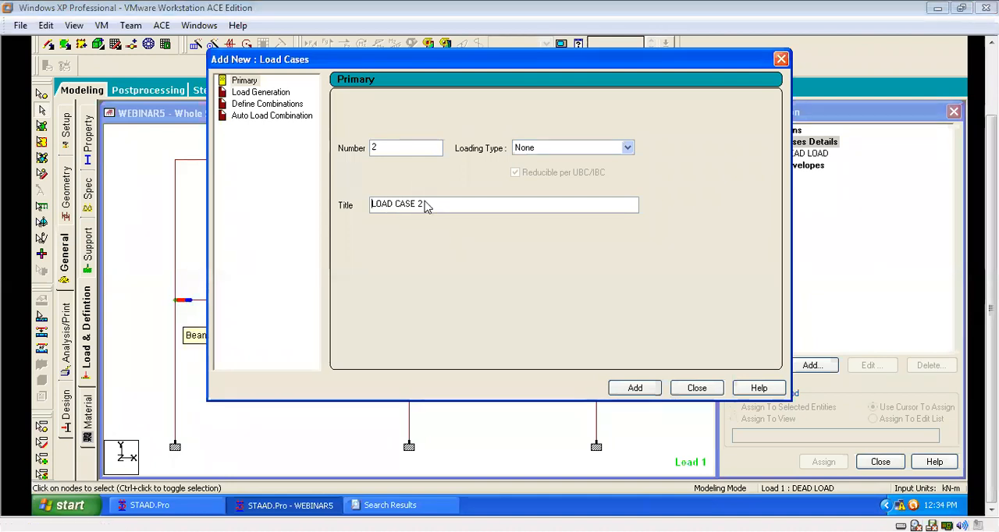
Add primary load case 2 with the title IMPOSED LOAD and finish adding load cases.
{"action": "left_click_drag", "start_coordinate": [426, 205], "coordinate": [333, 214]}
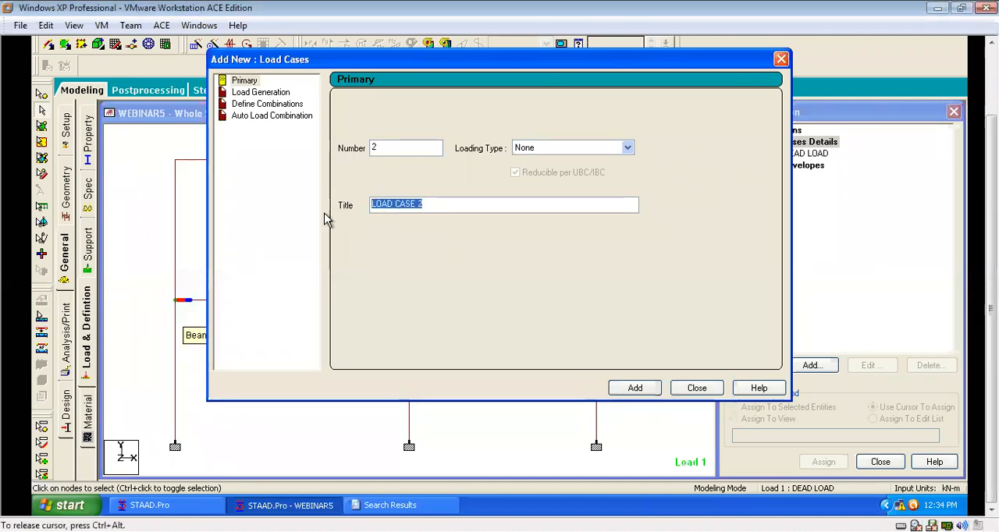
{"action": "type", "text": "IMPOSED LOAD"}
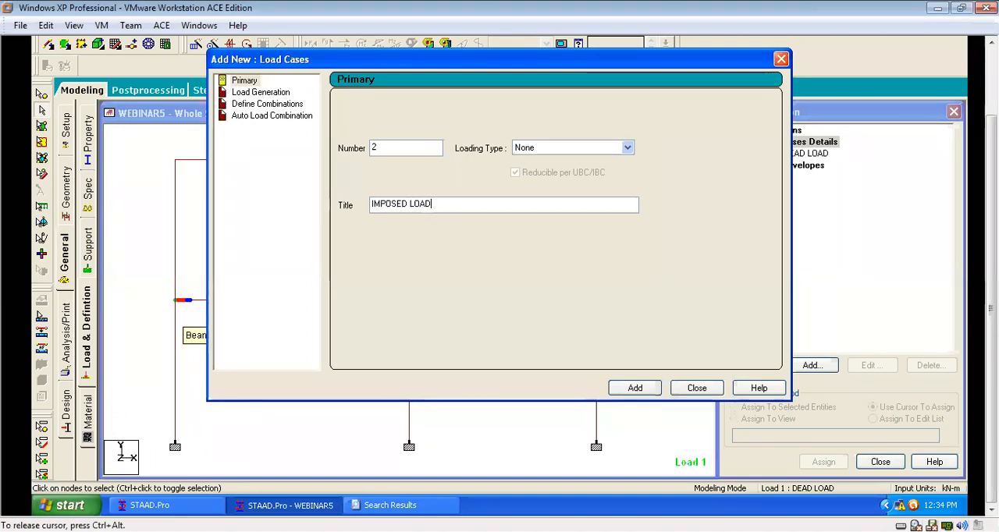
{"action": "left_click", "coordinate": [636, 390]}
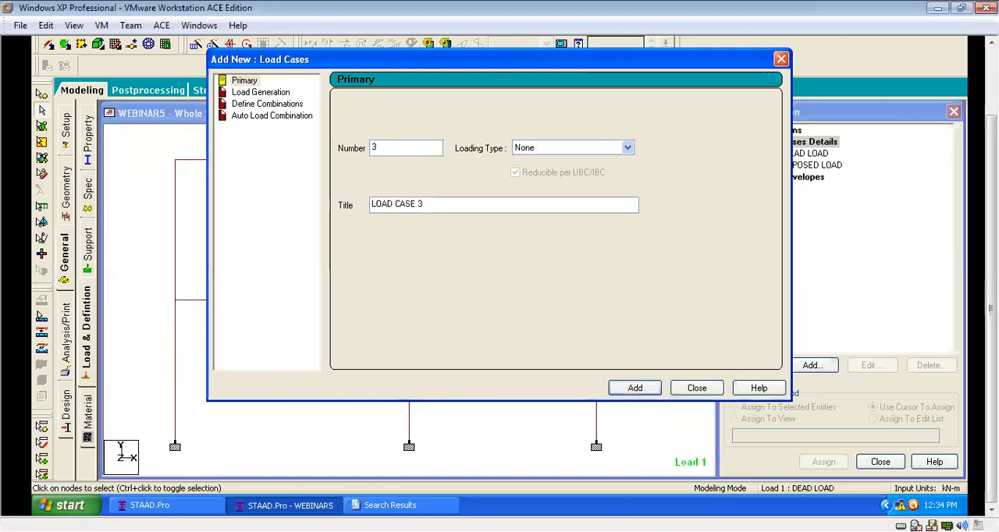
{"action": "left_click", "coordinate": [781, 59]}
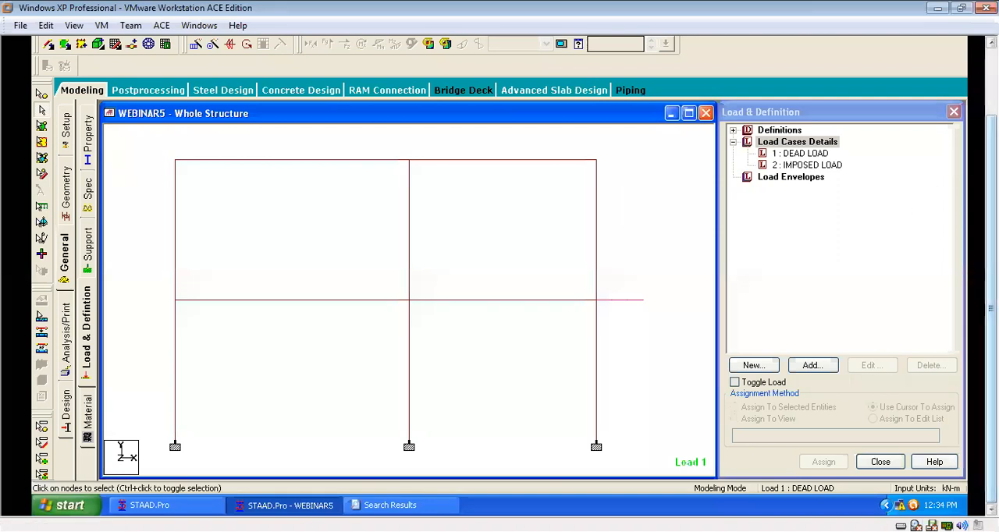
Open the model's command file in the STAAD Editor, saving the modified structure.
{"action": "left_click_drag", "start_coordinate": [991, 308], "coordinate": [991, 243]}
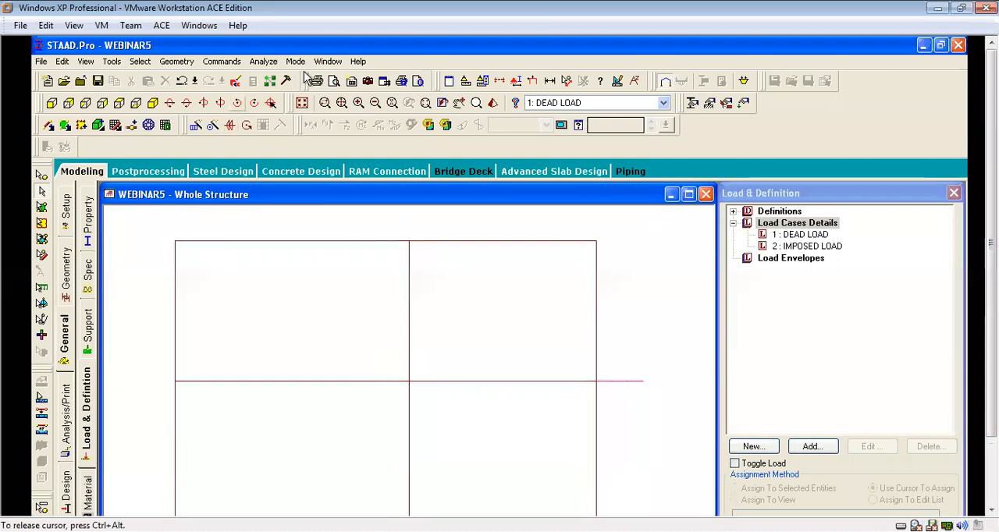
{"action": "left_click", "coordinate": [237, 83]}
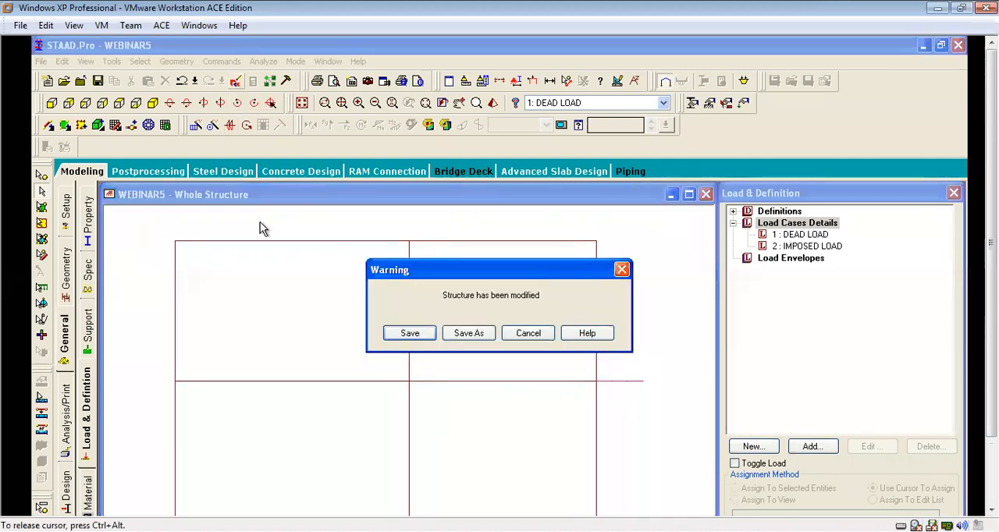
{"action": "left_click", "coordinate": [408, 334]}
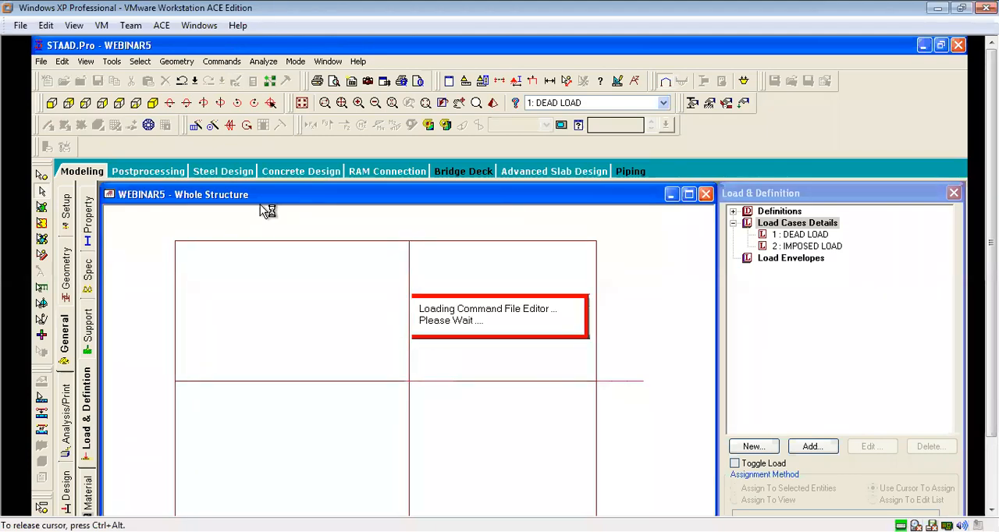
Set the density of the isotropic concrete to 24 in the command file's material definition.
{"action": "scroll", "coordinate": [418, 287], "scroll_direction": "down", "scroll_amount": 20}
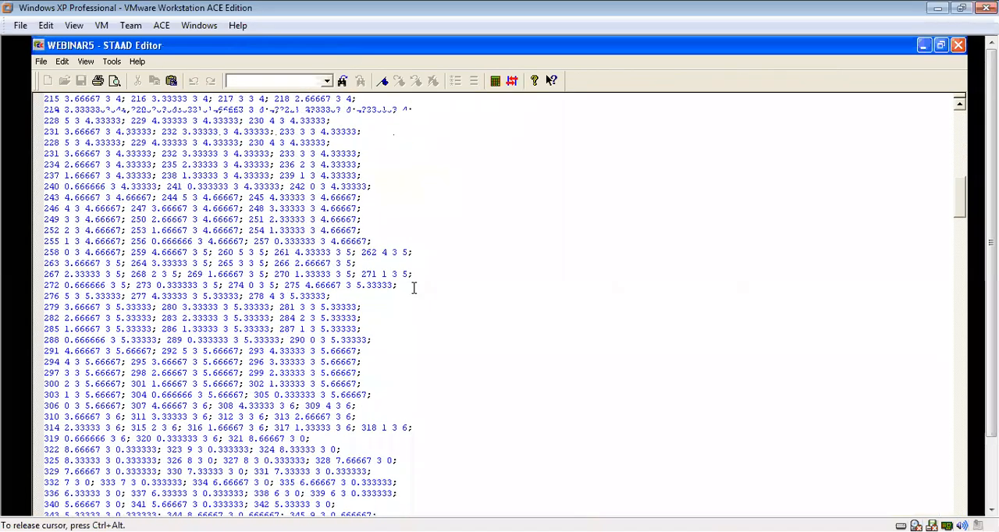
{"action": "scroll", "coordinate": [413, 291], "scroll_direction": "down", "scroll_amount": 20}
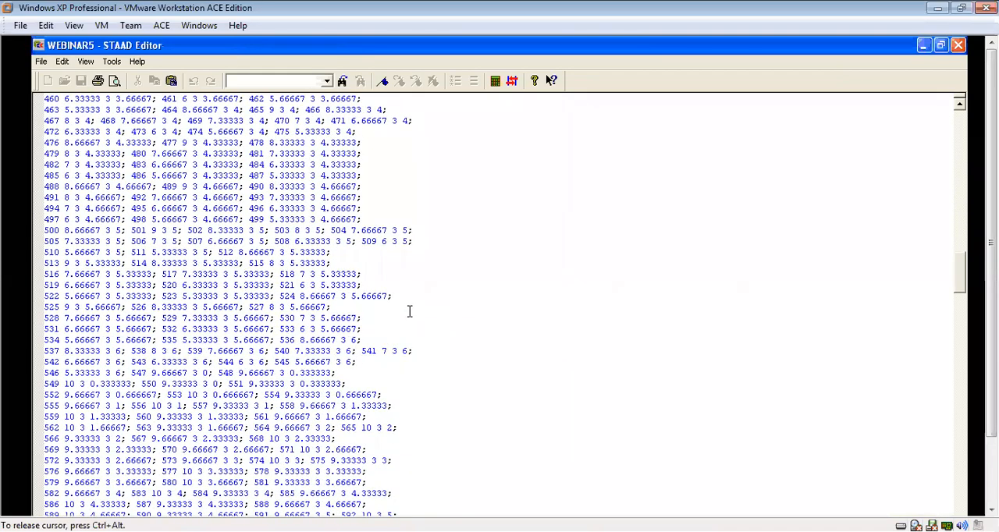
{"action": "left_click_drag", "start_coordinate": [962, 293], "coordinate": [963, 498]}
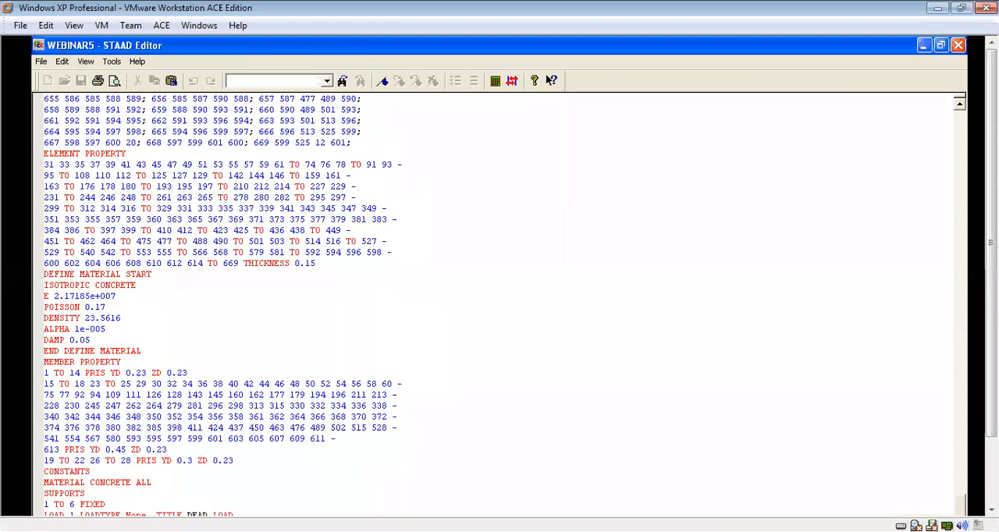
{"action": "scroll", "coordinate": [223, 262], "scroll_direction": "up", "scroll_amount": 2}
{"action": "scroll", "coordinate": [223, 263], "scroll_direction": "up", "scroll_amount": 4}
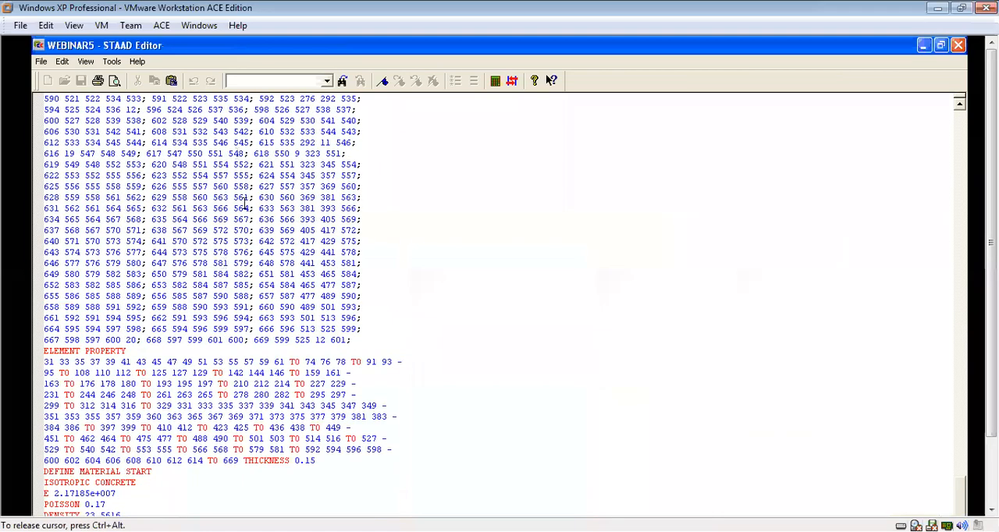
{"action": "scroll", "coordinate": [243, 201], "scroll_direction": "down", "scroll_amount": 7}
{"action": "scroll", "coordinate": [3, 340], "scroll_direction": "down", "scroll_amount": 1}
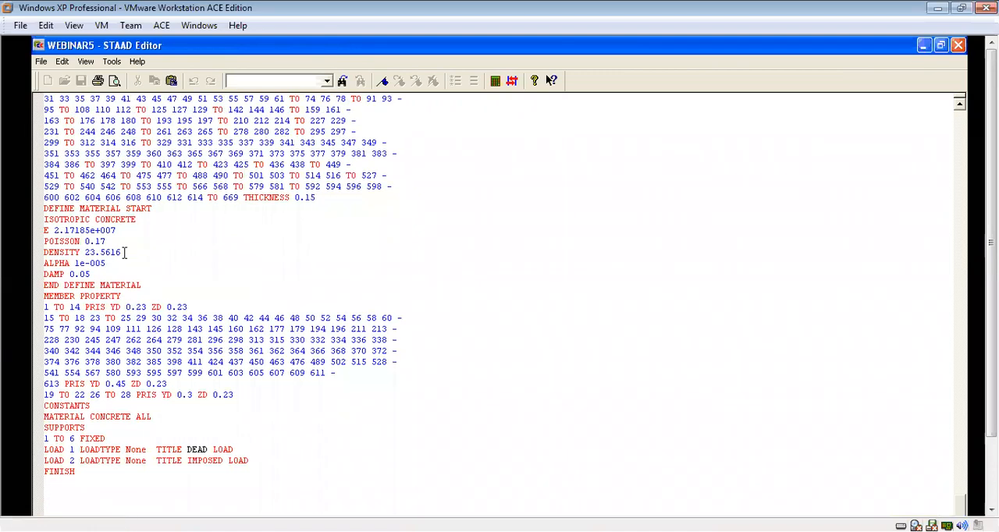
{"action": "left_click_drag", "start_coordinate": [90, 252], "coordinate": [122, 252]}
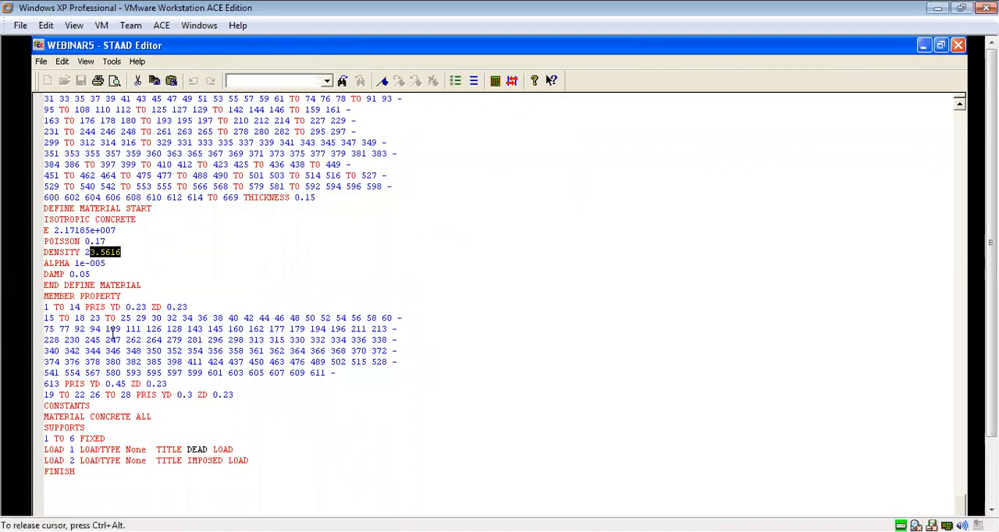
{"action": "type", "text": "4"}
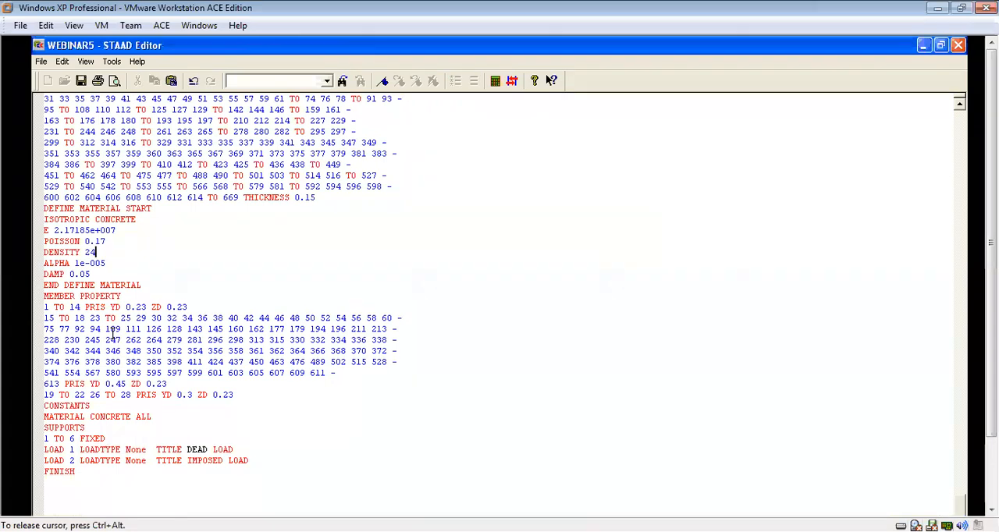
Set the concrete's Poisson's ratio to 0.2 and close the command file editor, keeping the changes.
{"action": "left_click_drag", "start_coordinate": [106, 241], "coordinate": [94, 241]}
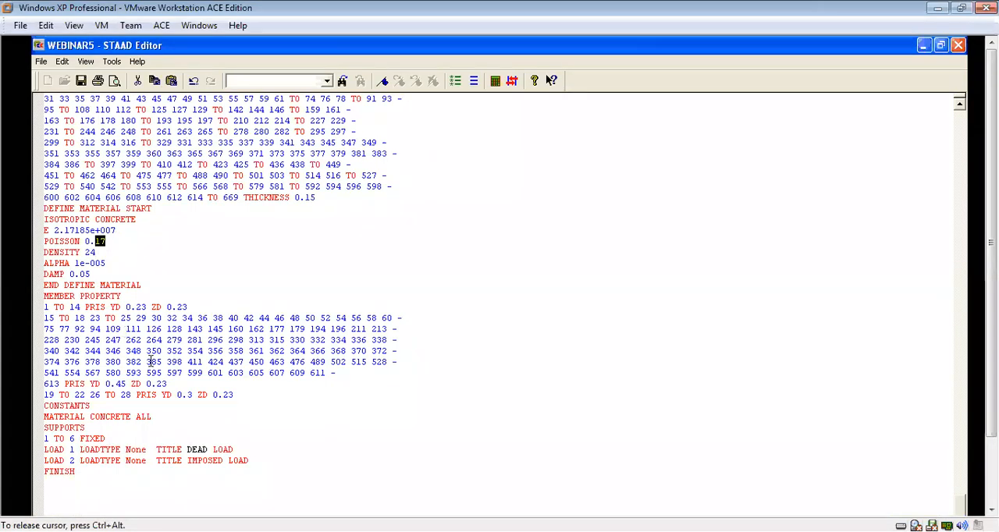
{"action": "type", "text": "2"}
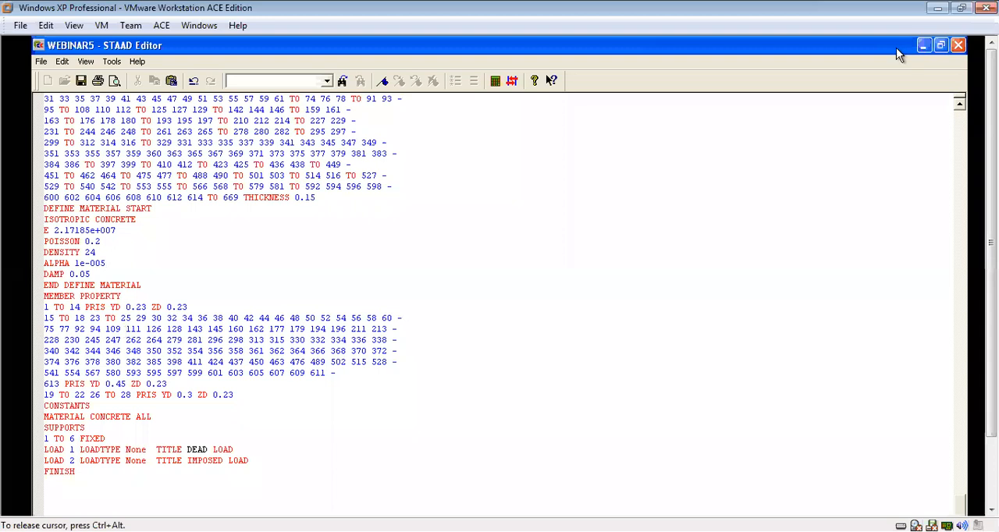
{"action": "left_click", "coordinate": [958, 45]}
{"action": "left_click", "coordinate": [453, 334]}
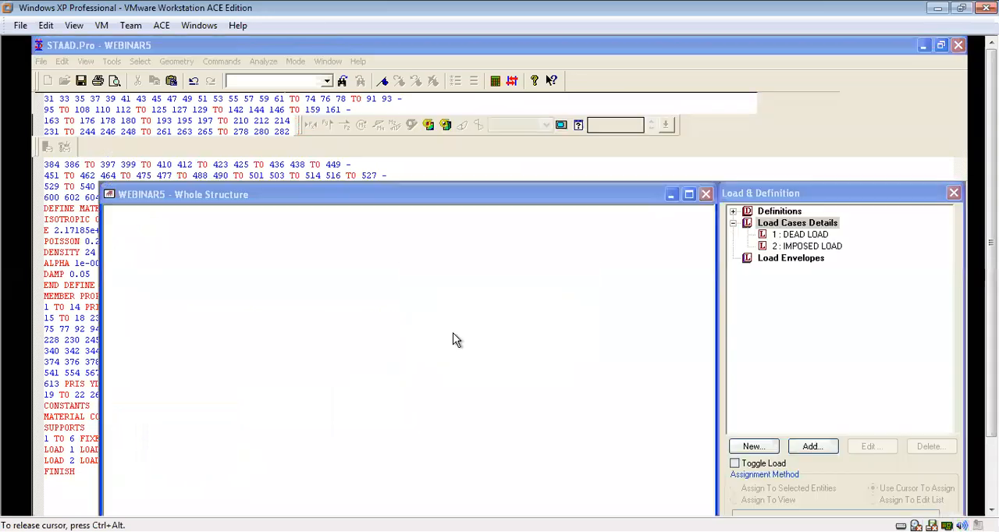
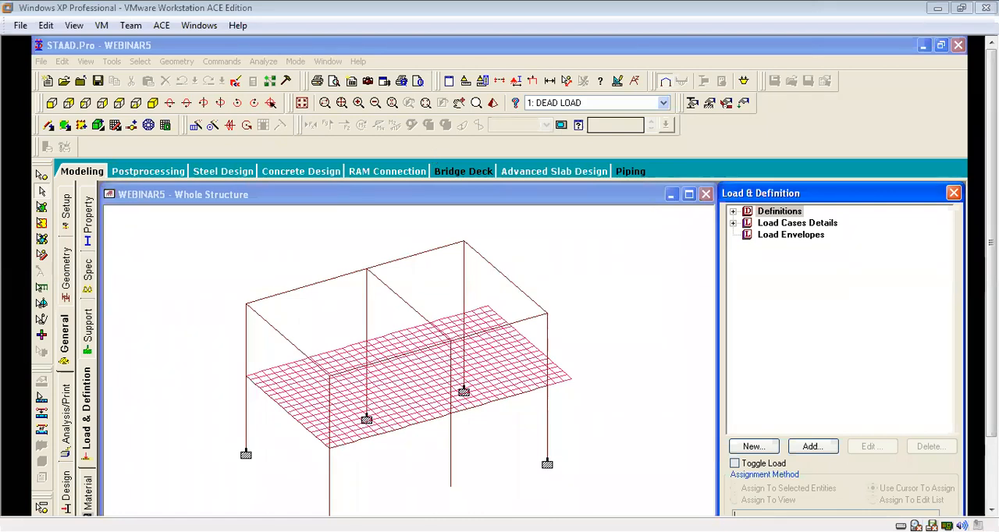
Add a selfweight load in the Y direction with factor -1 to load case 1 DEAD LOAD.
{"action": "left_click_drag", "start_coordinate": [991, 242], "coordinate": [991, 298]}
{"action": "left_click", "coordinate": [632, 280]}
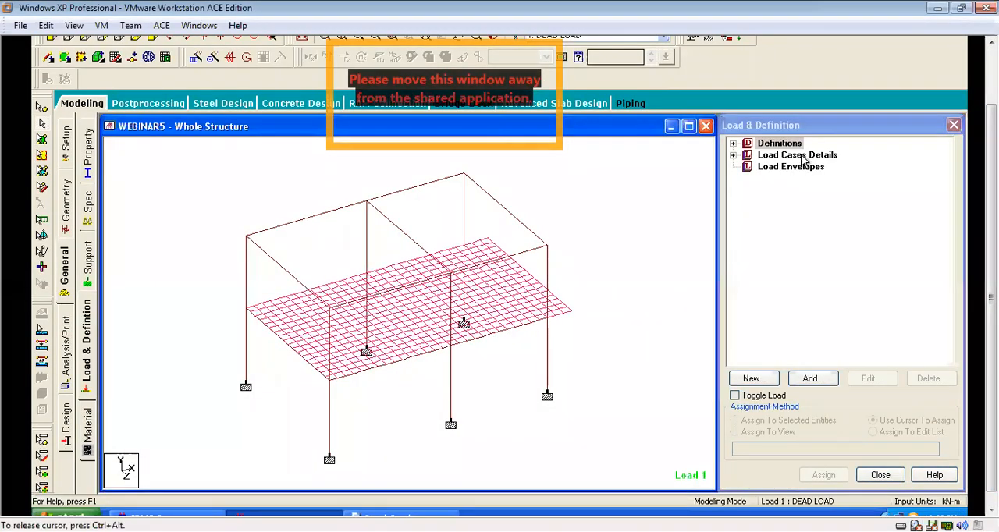
{"action": "double_click", "coordinate": [797, 155]}
{"action": "left_click", "coordinate": [628, 236]}
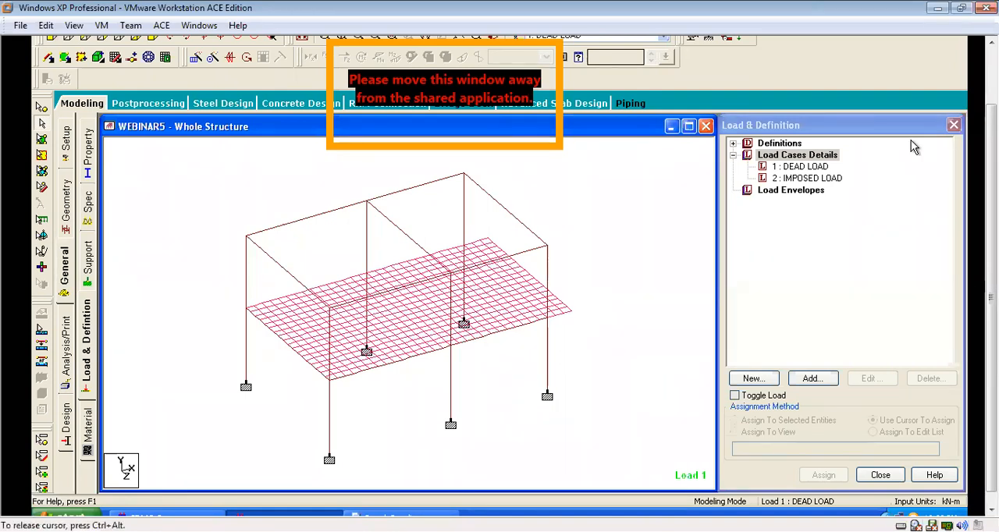
{"action": "left_click", "coordinate": [817, 168]}
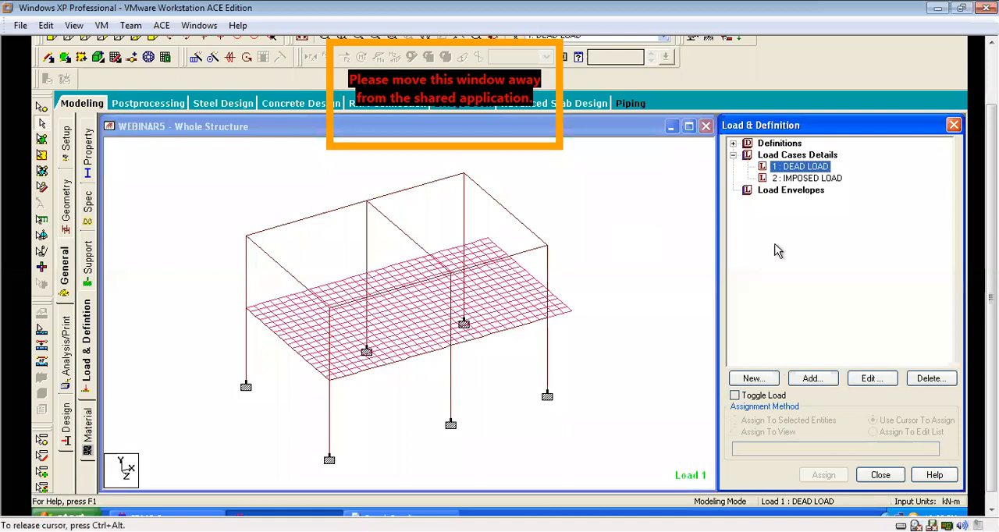
{"action": "left_click", "coordinate": [812, 380]}
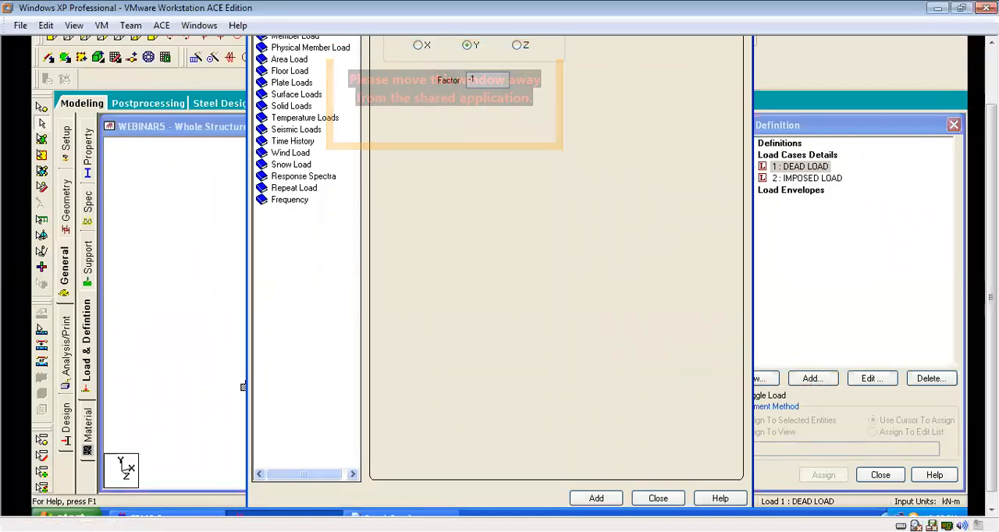
{"action": "left_click_drag", "start_coordinate": [990, 446], "coordinate": [991, 391]}
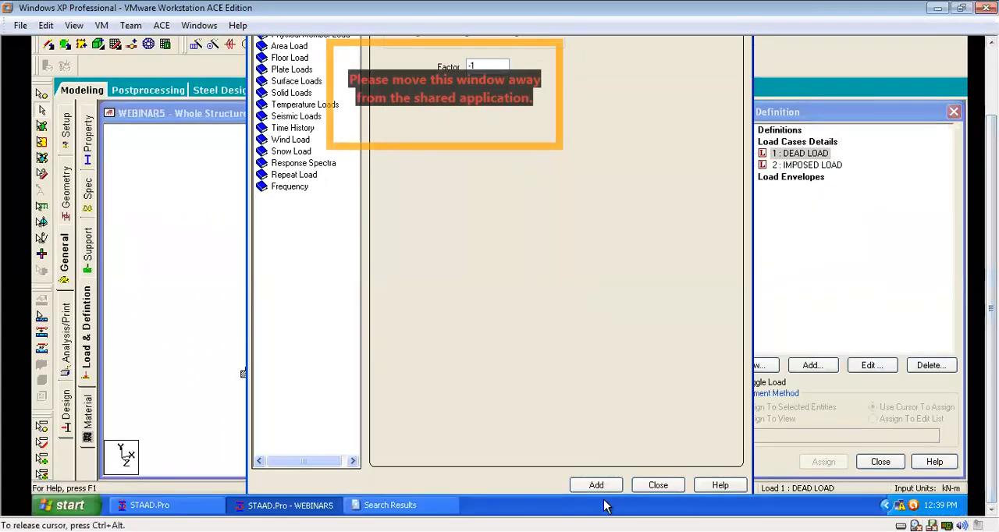
{"action": "left_click", "coordinate": [597, 486]}
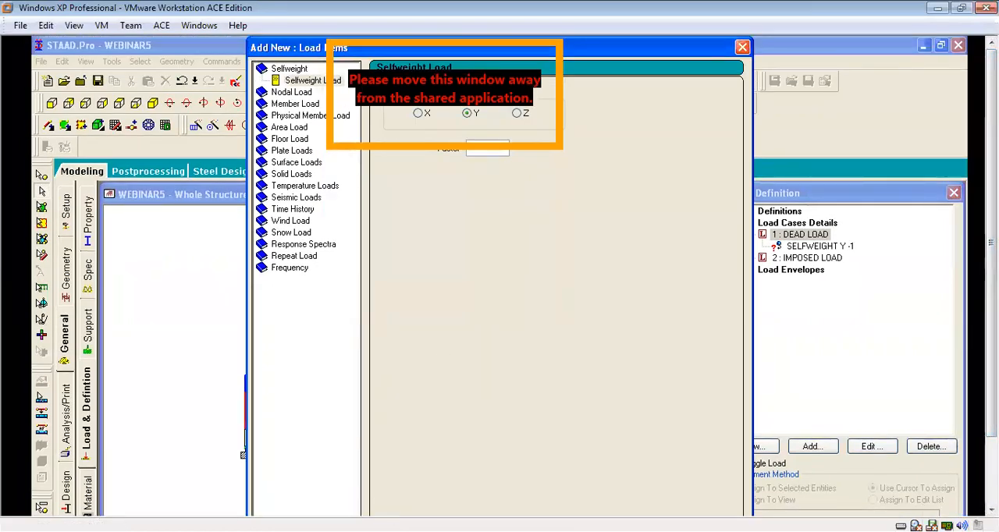
Add a uniform member force of -9.625 kN/m in the GY direction to the DEAD LOAD case.
{"action": "left_click", "coordinate": [295, 105]}
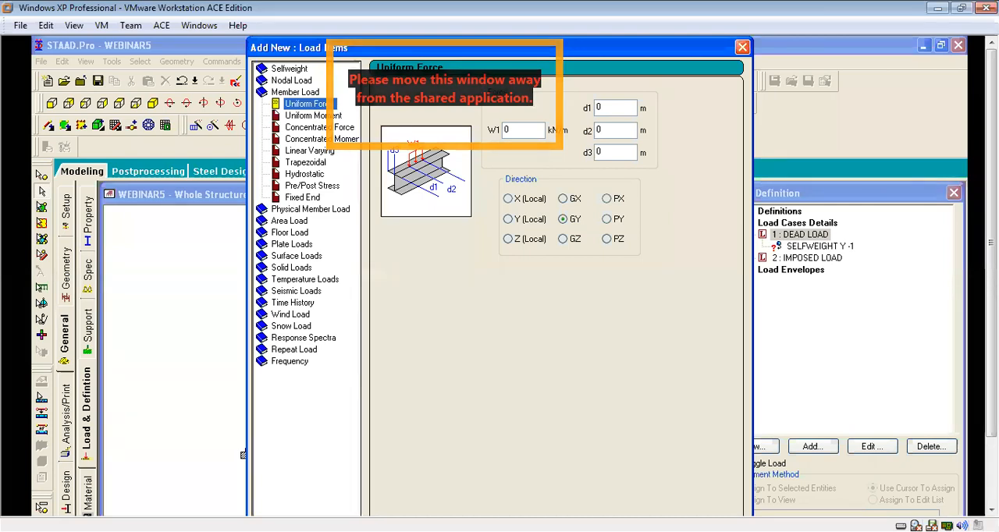
{"action": "double_click", "coordinate": [518, 131]}
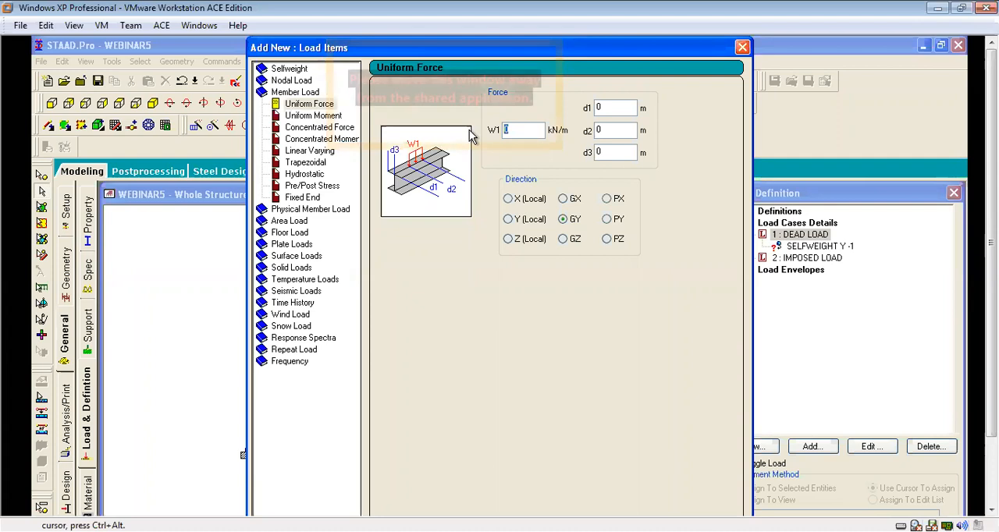
{"action": "type", "text": "-9"}
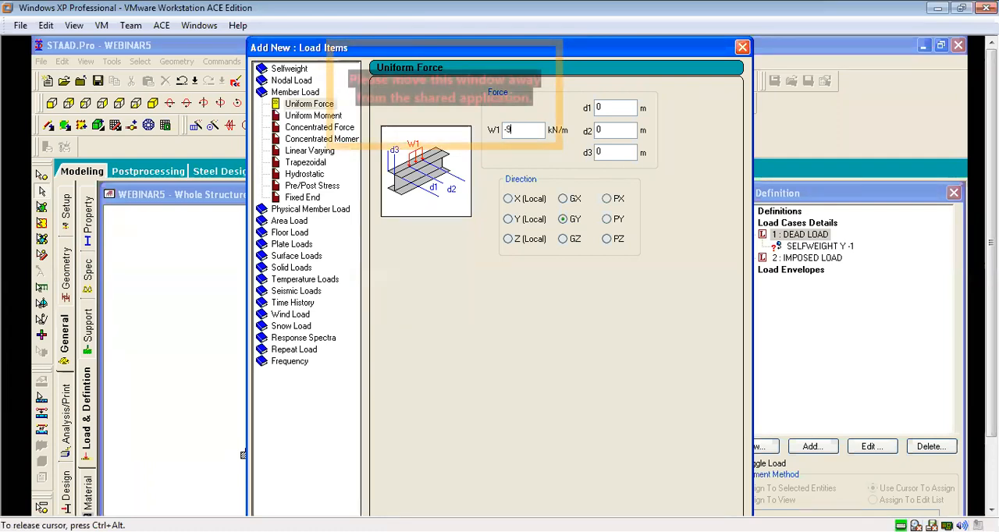
{"action": "type", "text": "."}
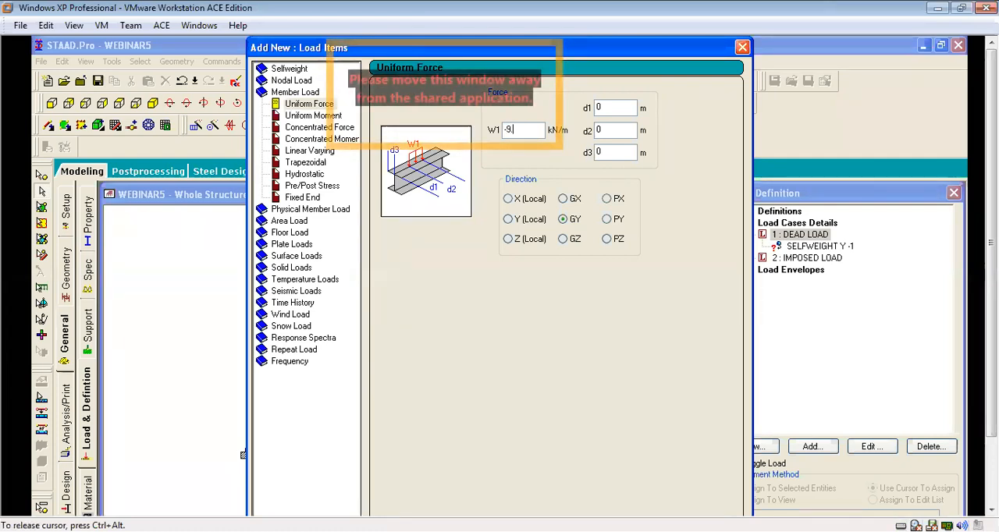
{"action": "type", "text": "625"}
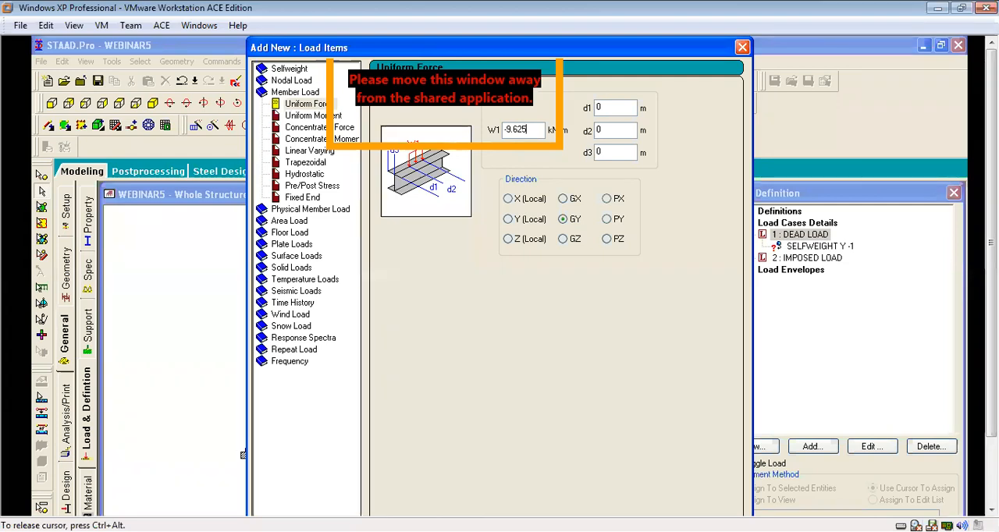
{"action": "key", "text": "Return"}
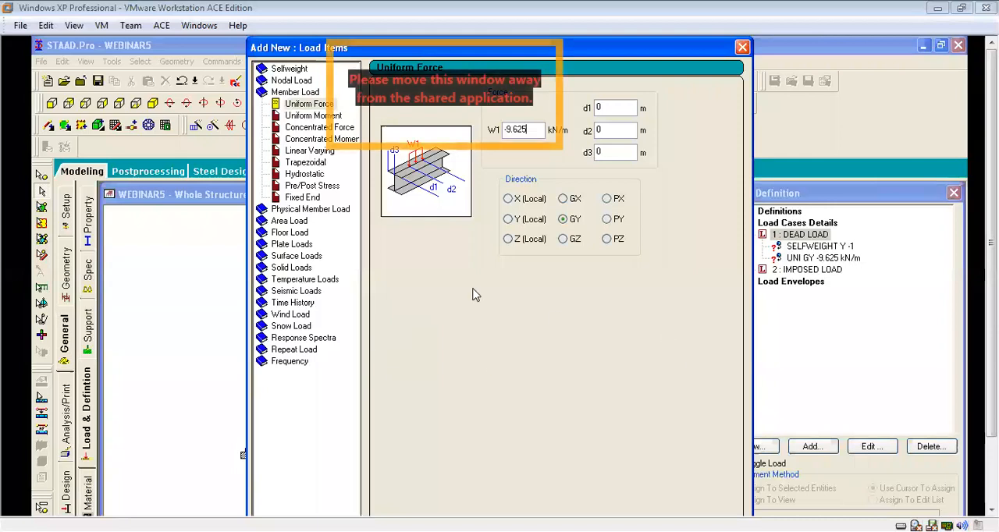
Add a full-plate pressure of -2.5 kN/m2 in the GY direction to the DEAD LOAD case and finish adding its load items.
{"action": "left_click", "coordinate": [292, 245]}
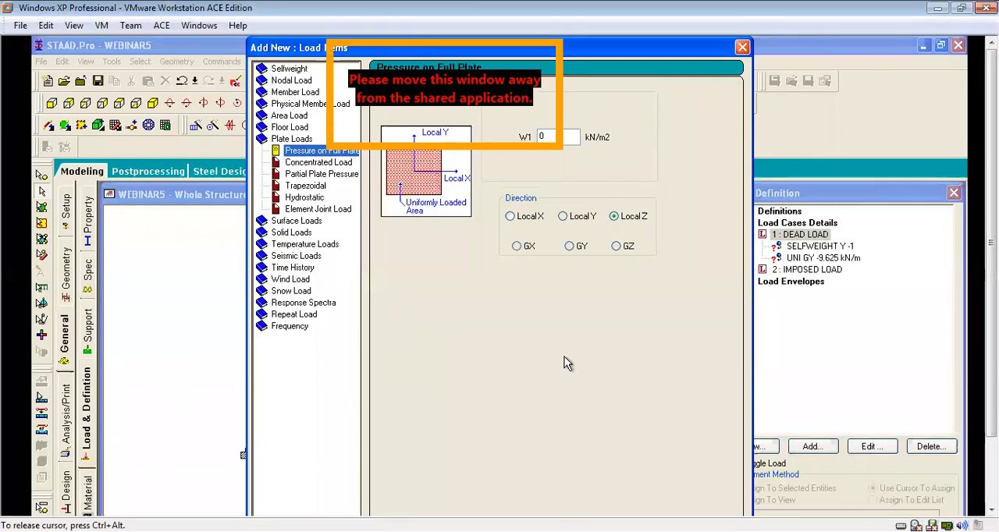
{"action": "left_click", "coordinate": [569, 245]}
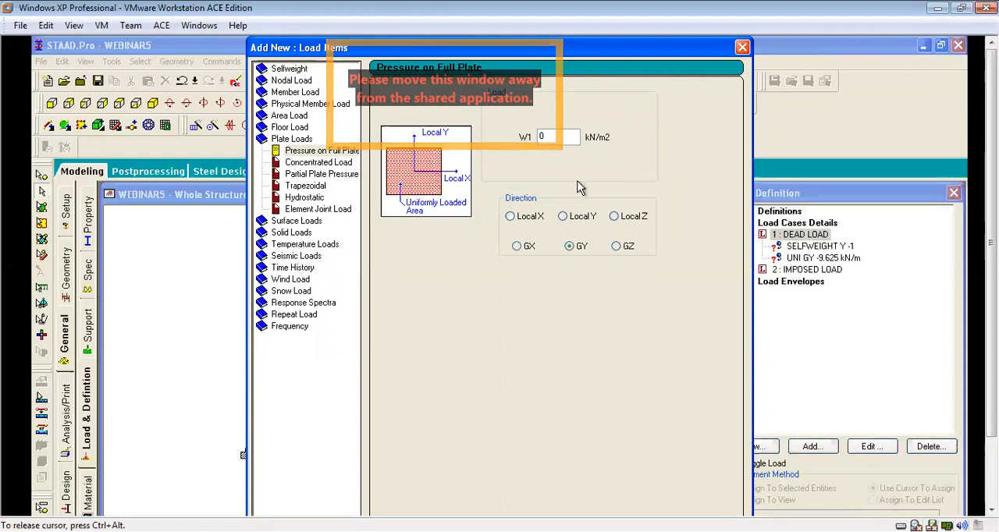
{"action": "left_click_drag", "start_coordinate": [550, 135], "coordinate": [519, 135]}
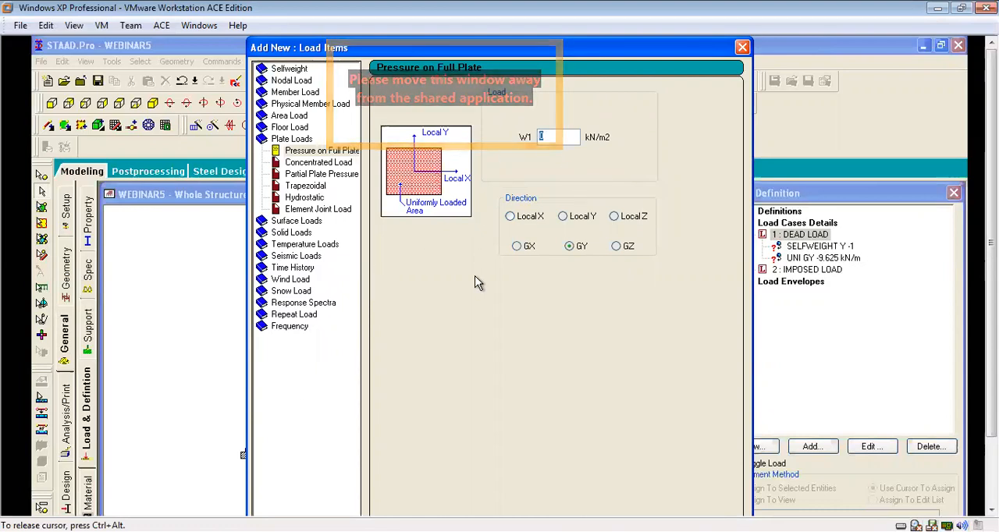
{"action": "type", "text": "-2"}
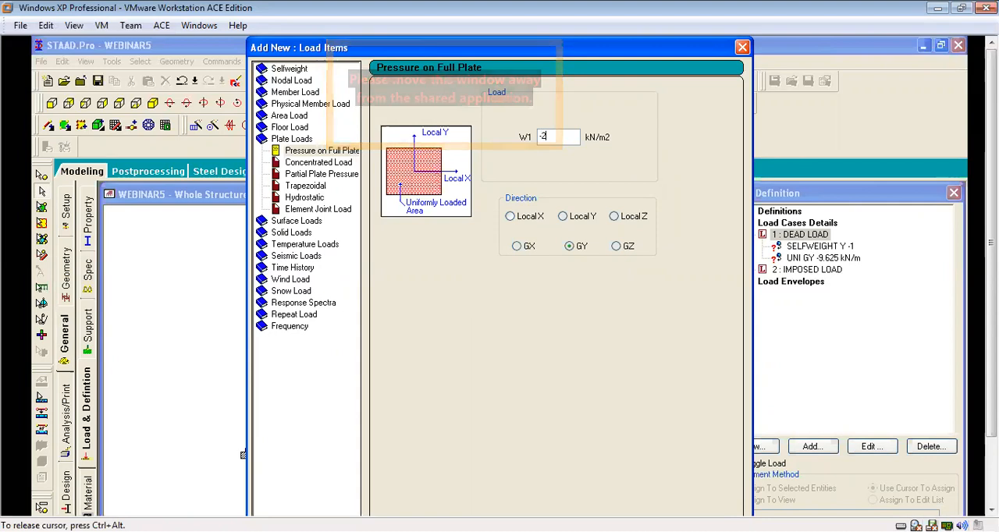
{"action": "type", "text": ".5"}
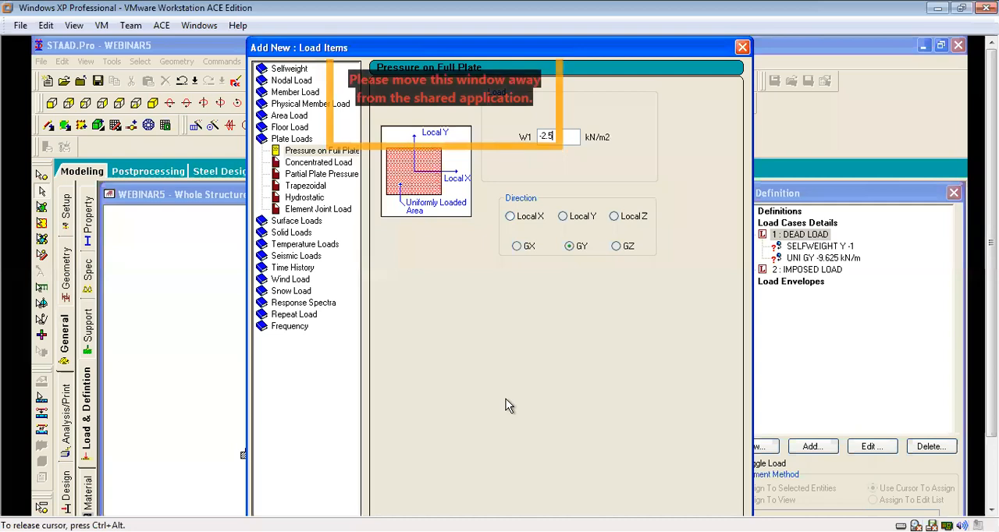
{"action": "key", "text": "Return"}
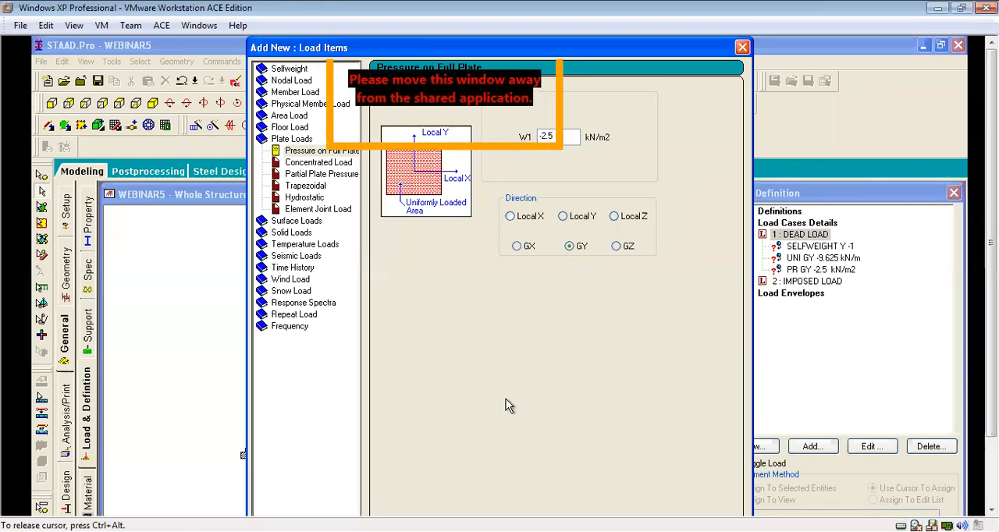
{"action": "key", "text": "Escape"}
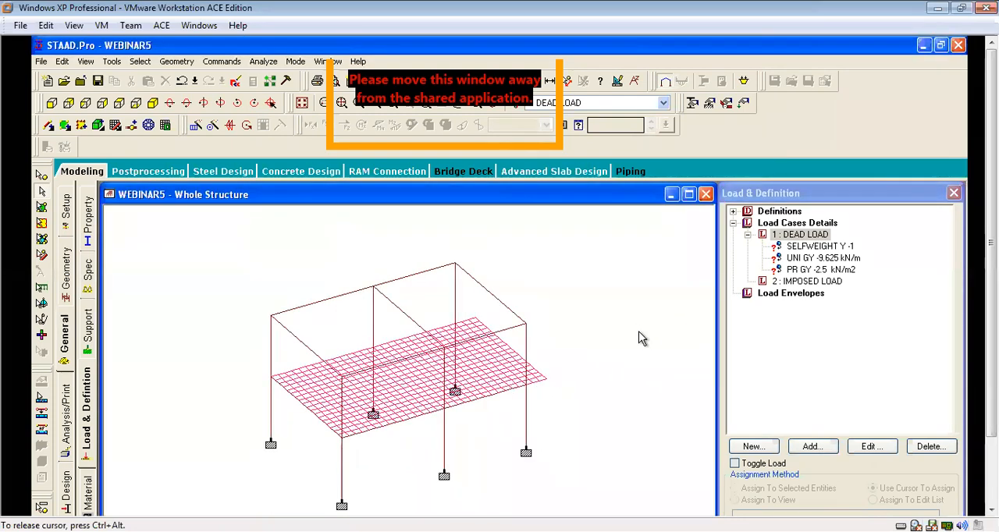
Add a full-plate pressure of -2 kN/m2 in the GY direction to load case 2 IMPOSED LOAD and close the load items dialog.
{"action": "left_click", "coordinate": [809, 281]}
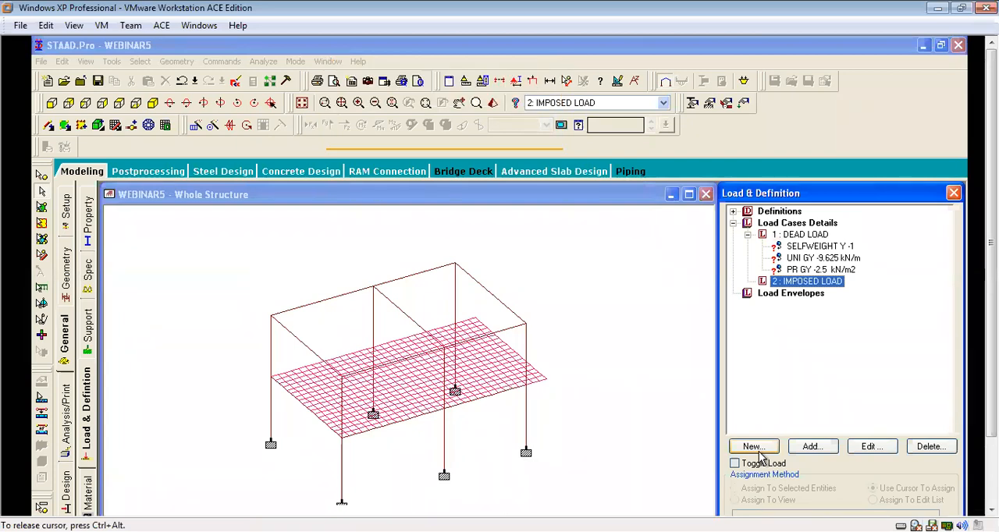
{"action": "left_click", "coordinate": [810, 447]}
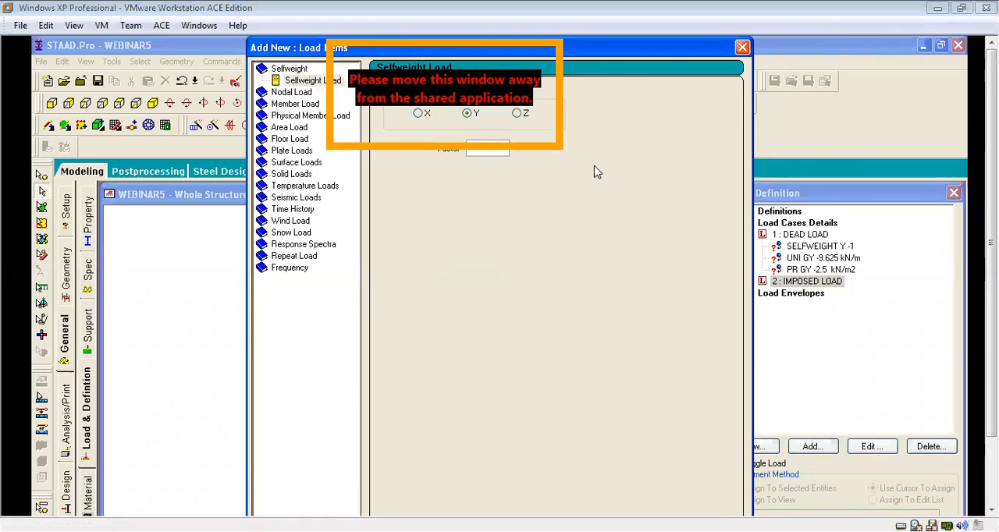
{"action": "left_click_drag", "start_coordinate": [645, 48], "coordinate": [642, 187]}
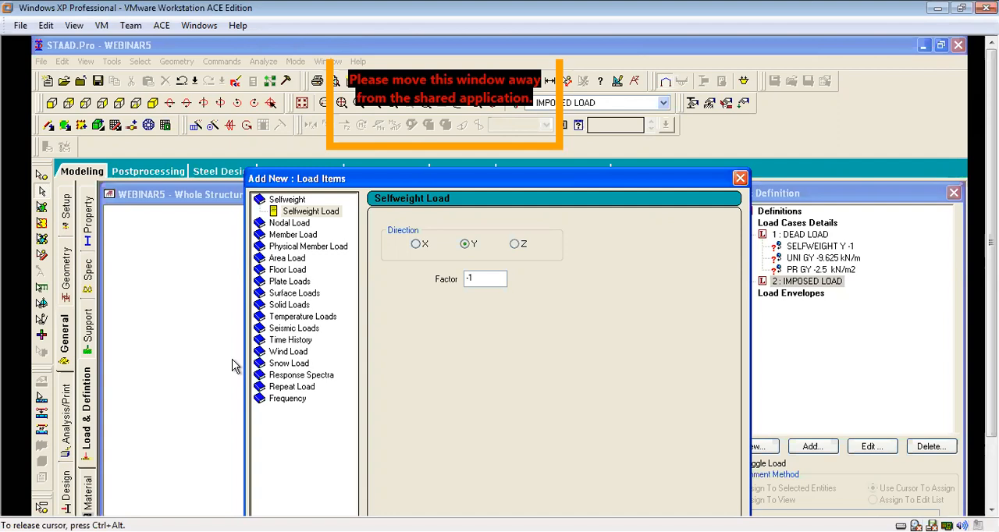
{"action": "left_click", "coordinate": [291, 281]}
{"action": "left_click", "coordinate": [566, 377]}
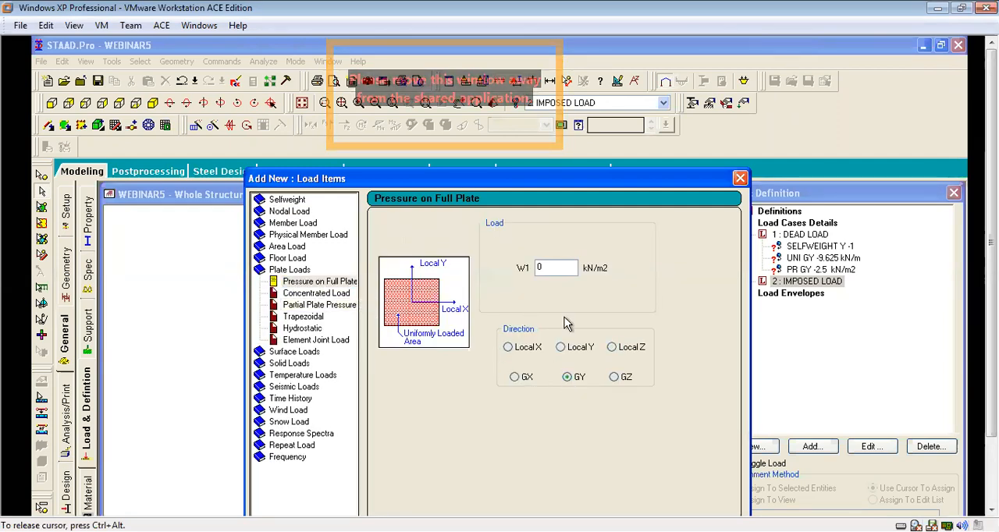
{"action": "double_click", "coordinate": [559, 268]}
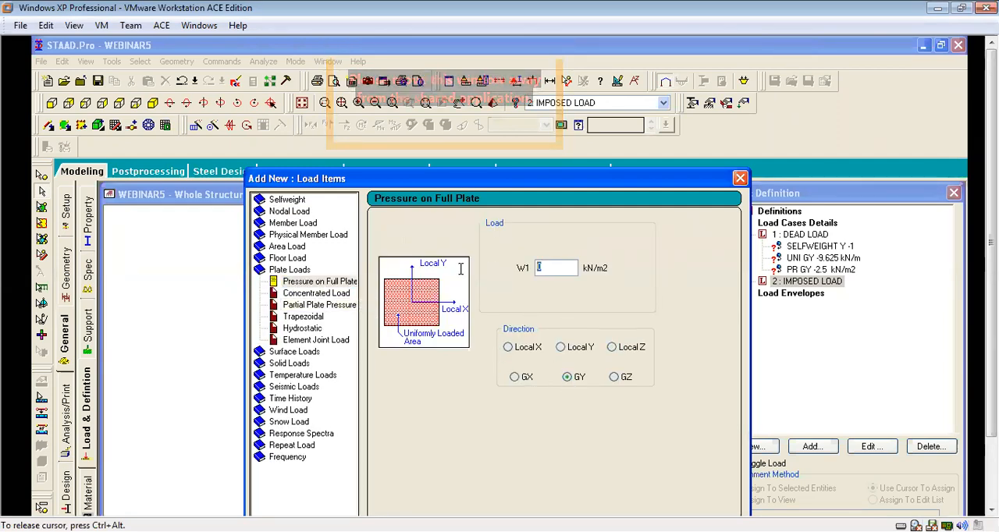
{"action": "type", "text": "-2"}
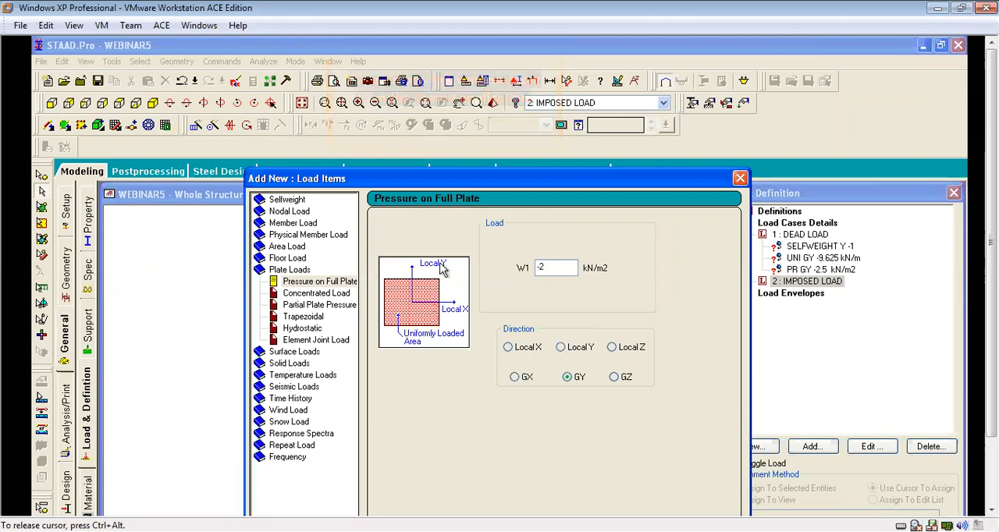
{"action": "key", "text": "Return"}
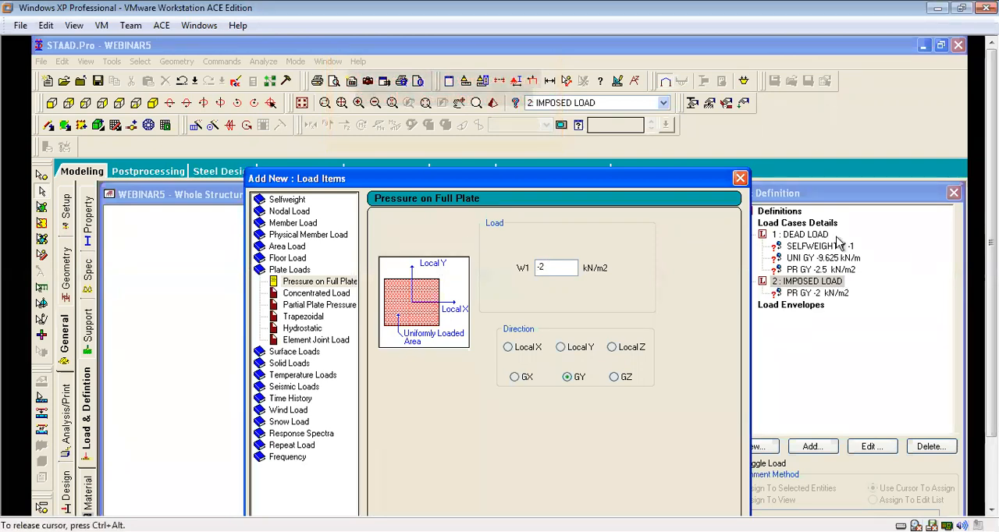
{"action": "left_click", "coordinate": [739, 178]}
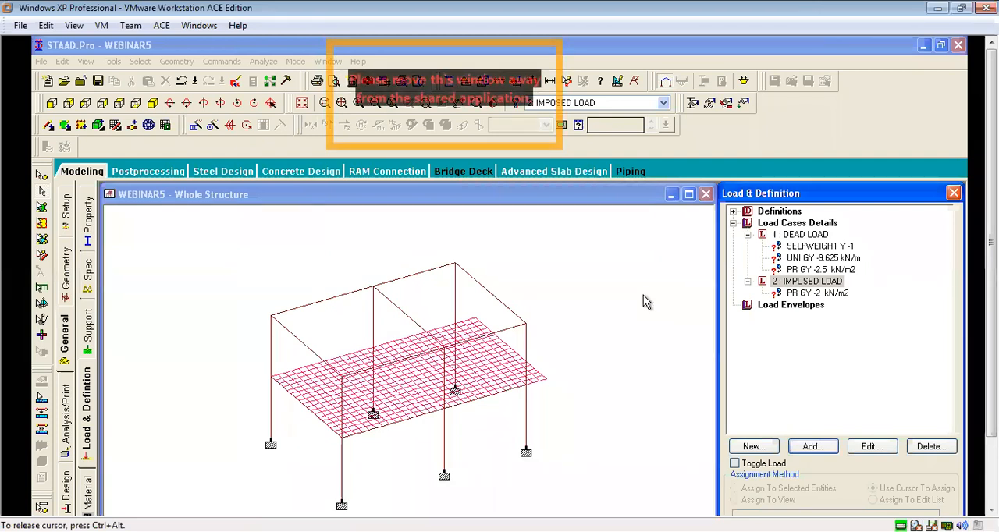
Assign the dead load's selfweight item to the entire structure in view, confirm the assignment and clear the selection.
{"action": "middle_click_drag", "start_coordinate": [632, 346], "coordinate": [651, 303]}
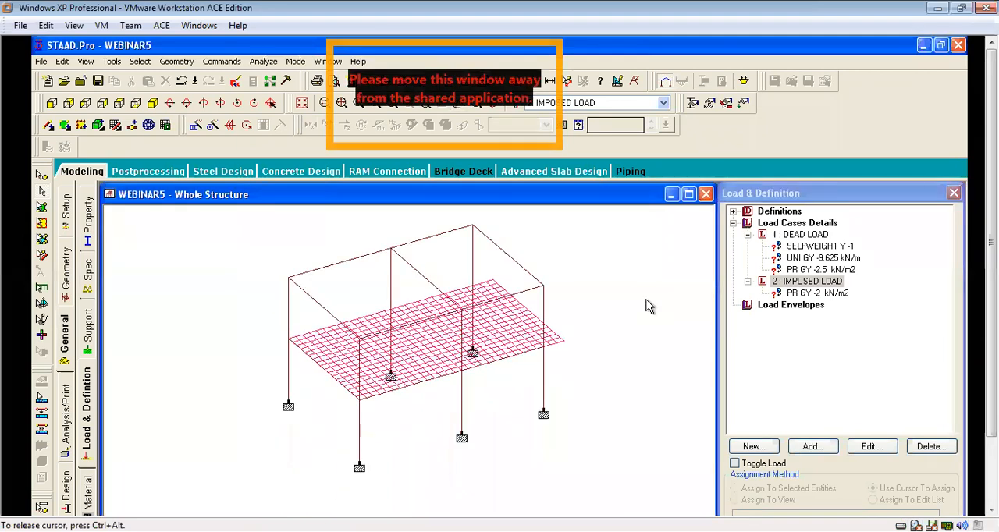
{"action": "scroll", "coordinate": [534, 312], "scroll_direction": "up", "scroll_amount": 5}
{"action": "scroll", "coordinate": [641, 334], "scroll_direction": "down", "scroll_amount": 3}
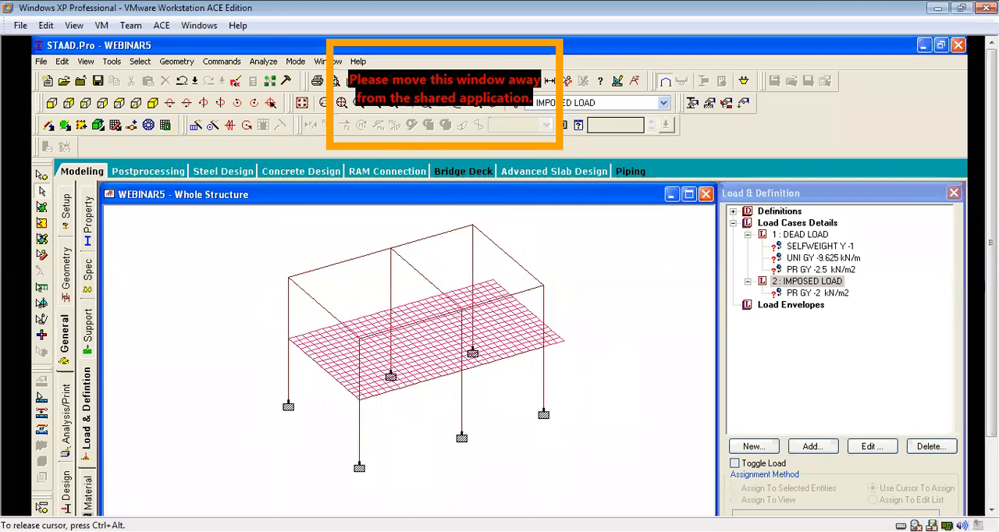
{"action": "left_click", "coordinate": [819, 188]}
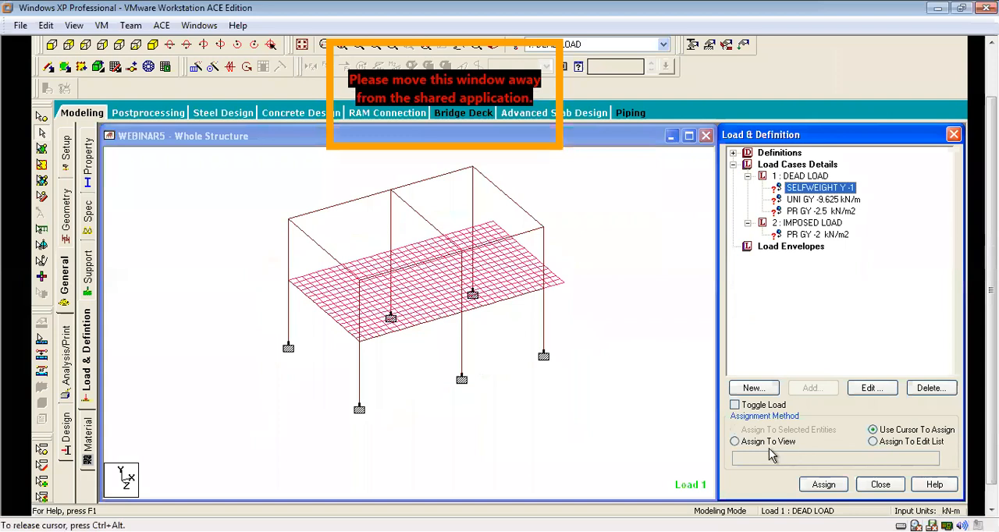
{"action": "left_click", "coordinate": [768, 442]}
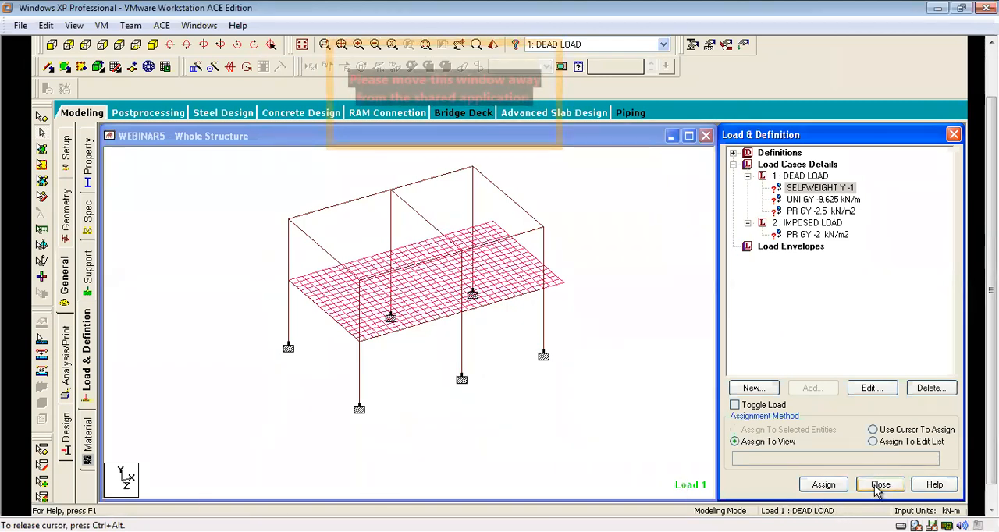
{"action": "left_click", "coordinate": [823, 485]}
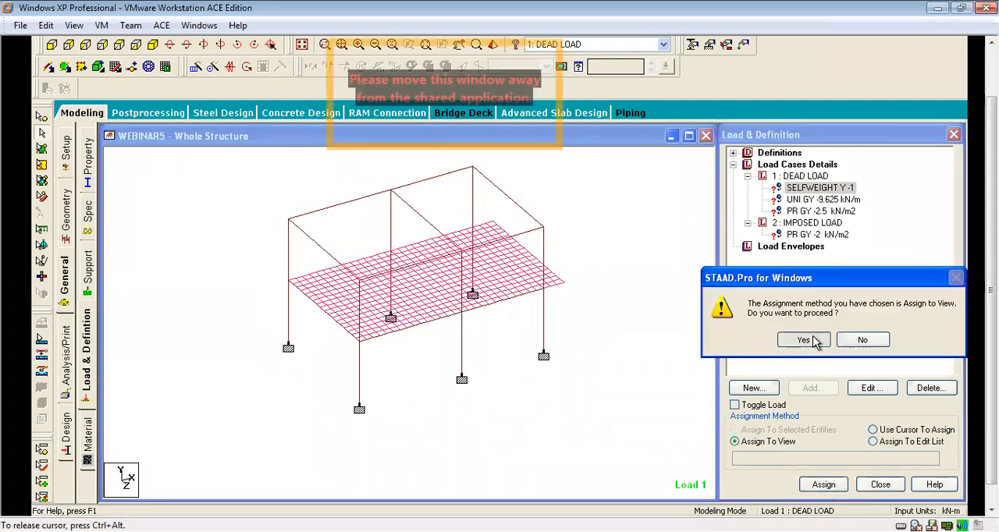
{"action": "left_click", "coordinate": [810, 340]}
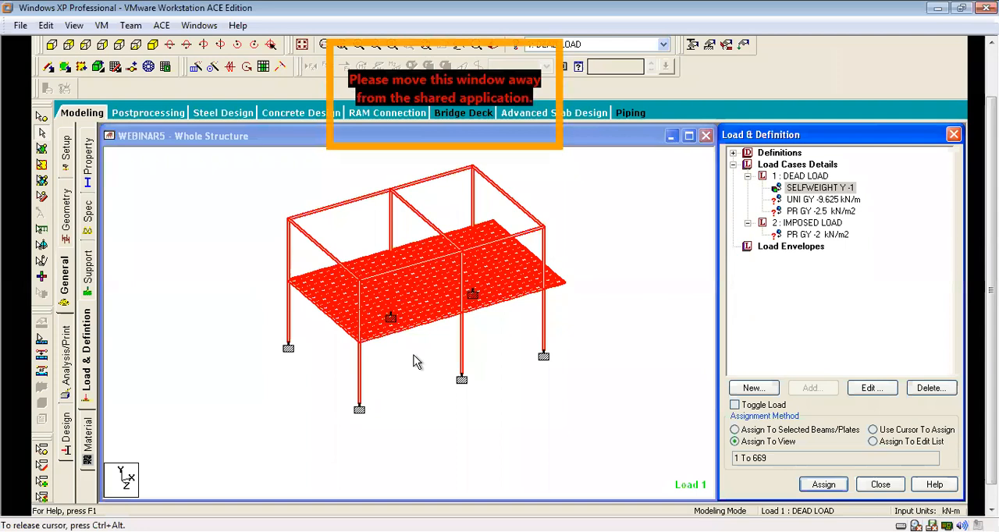
{"action": "left_click", "coordinate": [683, 285]}
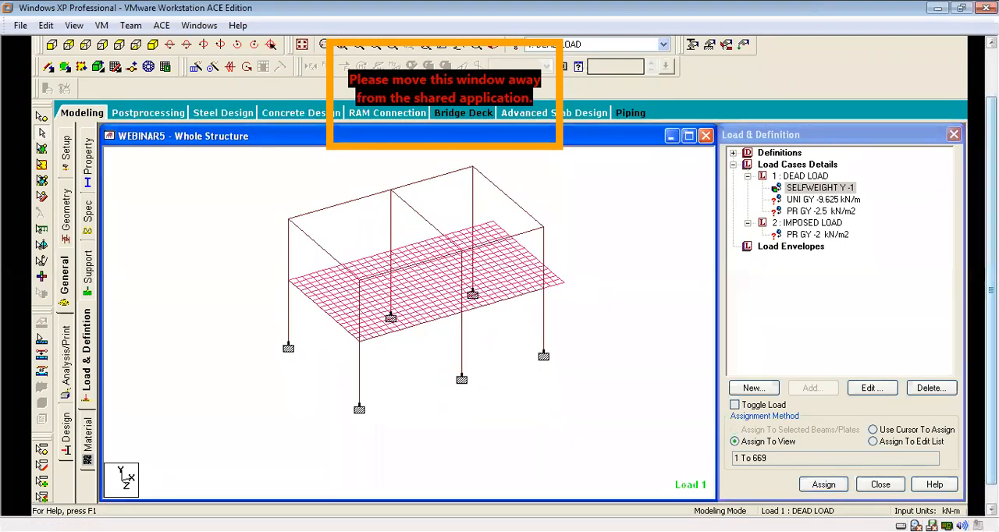
{"action": "left_click_drag", "start_coordinate": [991, 290], "coordinate": [991, 254]}
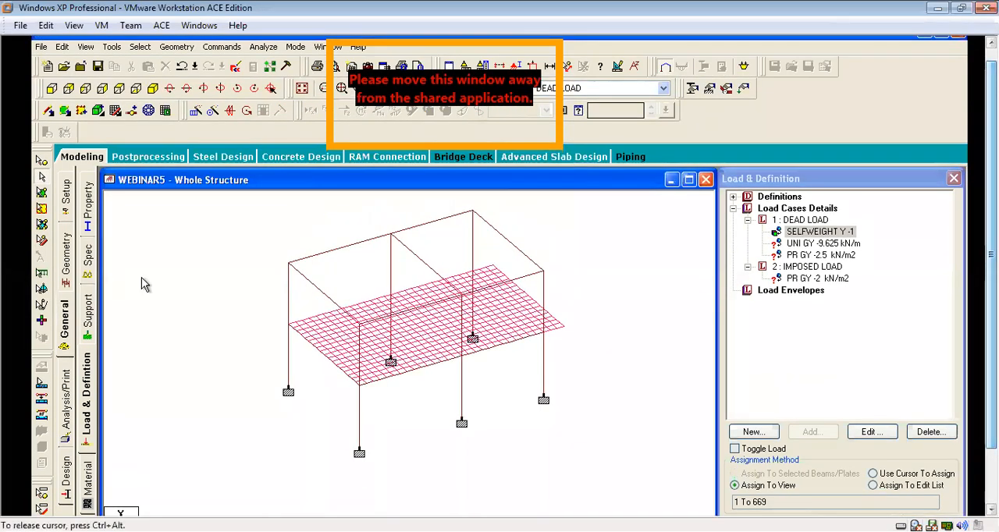
Assign the dead load's -9.625 kN/m uniform member force to all first-floor beams and confirm the assignment.
{"action": "left_click", "coordinate": [52, 88]}
{"action": "left_click_drag", "start_coordinate": [165, 313], "coordinate": [660, 345]}
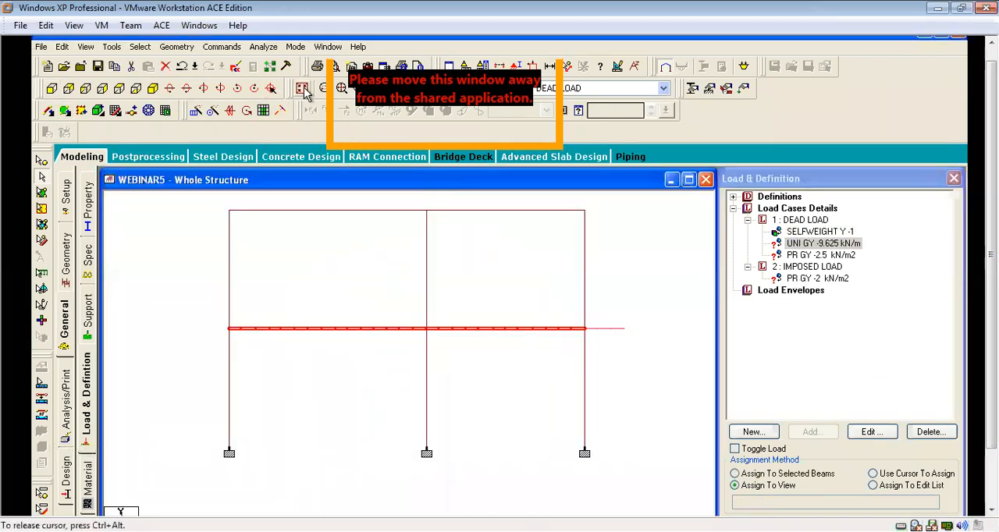
{"action": "left_click", "coordinate": [153, 89]}
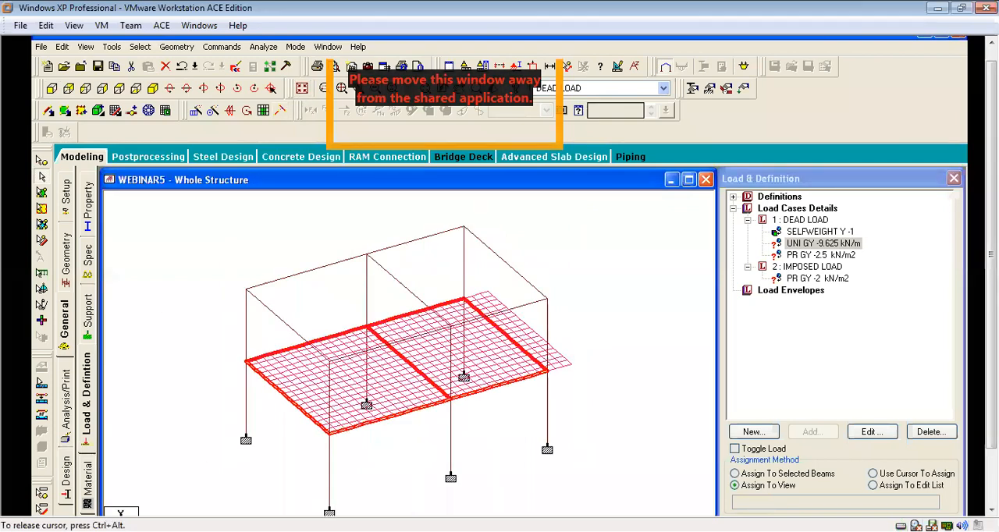
{"action": "left_click_drag", "start_coordinate": [991, 382], "coordinate": [991, 438]}
{"action": "left_click", "coordinate": [788, 407]}
{"action": "left_click", "coordinate": [823, 461]}
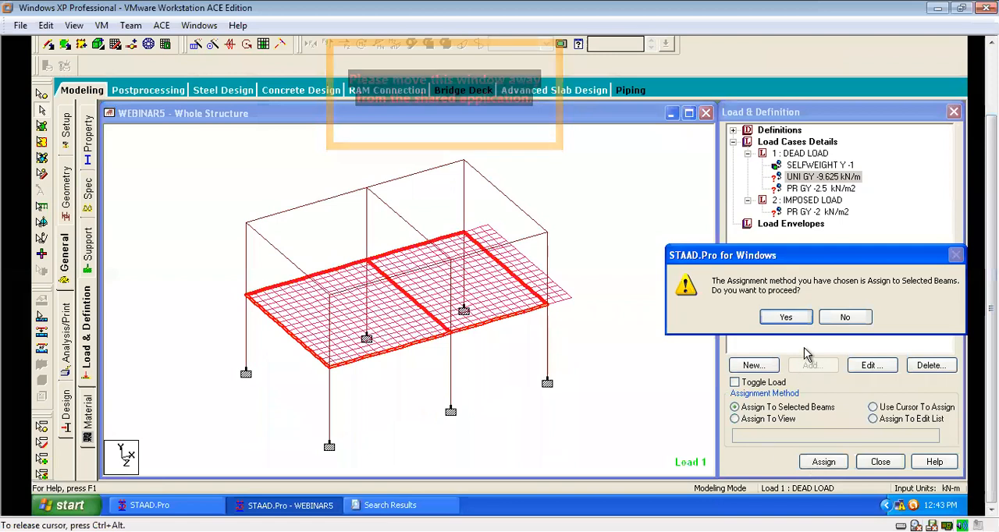
{"action": "left_click", "coordinate": [785, 317]}
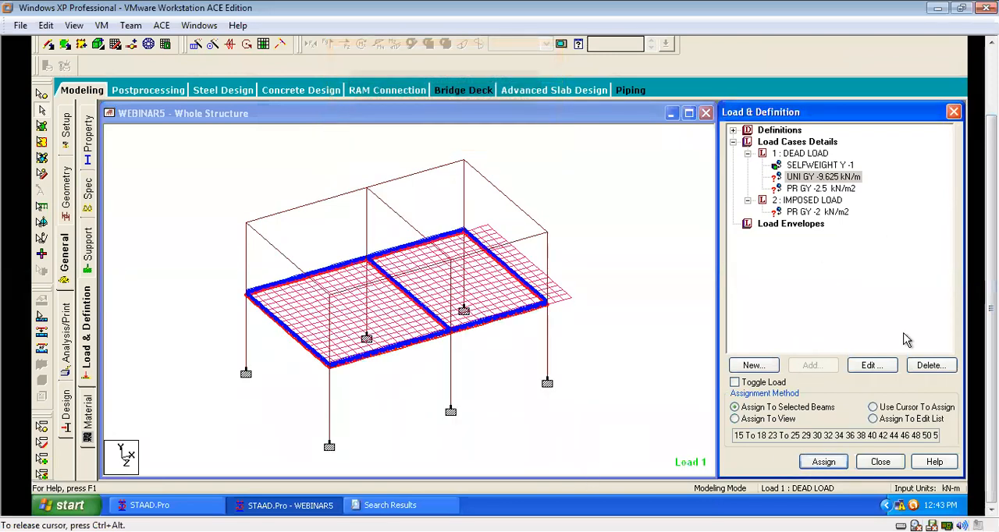
Assign the dead load's -2.5 kN/m2 plate pressure to all plates of the first-floor slab and confirm the assignment.
{"action": "left_click", "coordinate": [827, 189]}
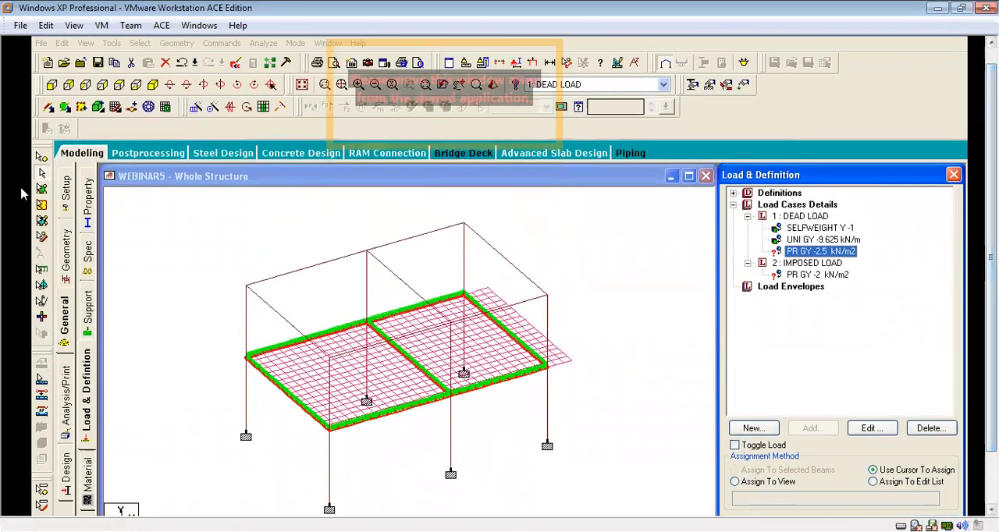
{"action": "left_click", "coordinate": [54, 85]}
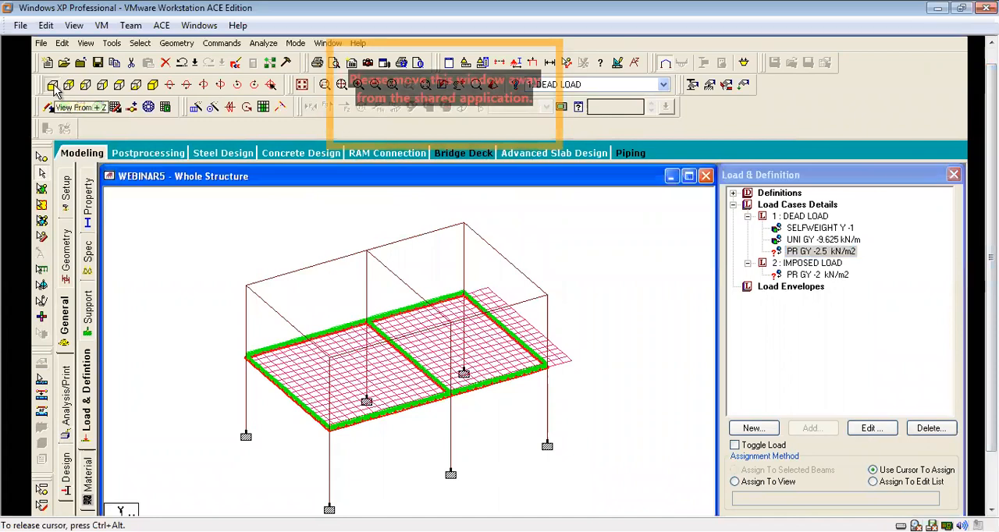
{"action": "left_click", "coordinate": [51, 85]}
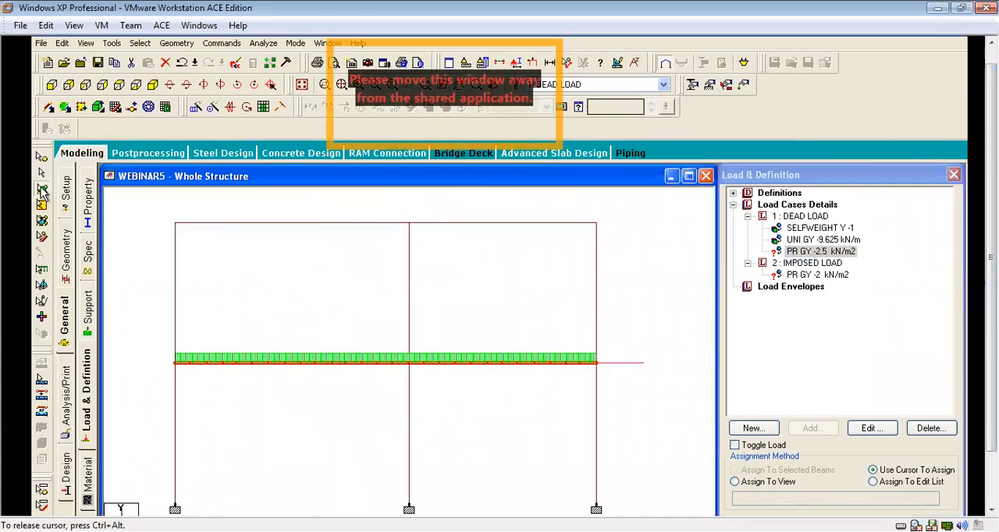
{"action": "left_click_drag", "start_coordinate": [132, 320], "coordinate": [655, 378]}
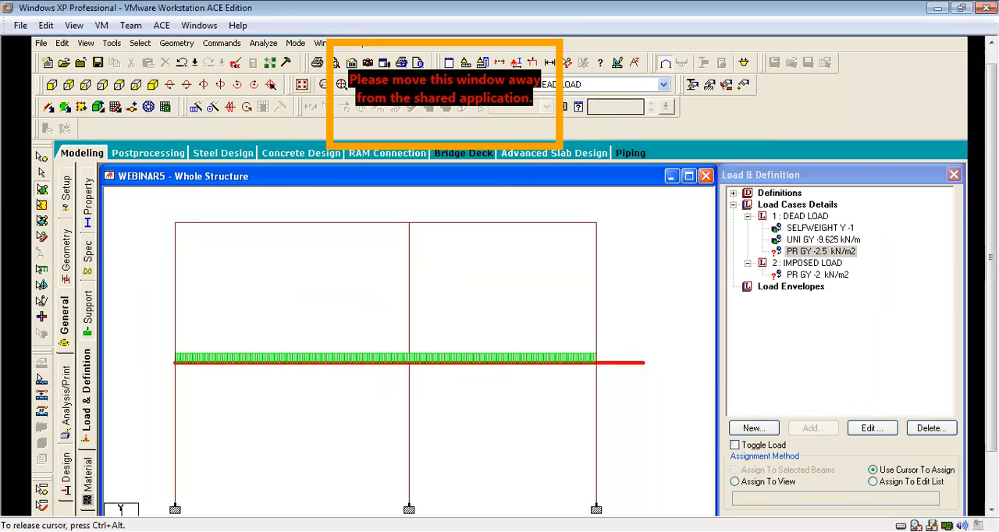
{"action": "left_click", "coordinate": [302, 86]}
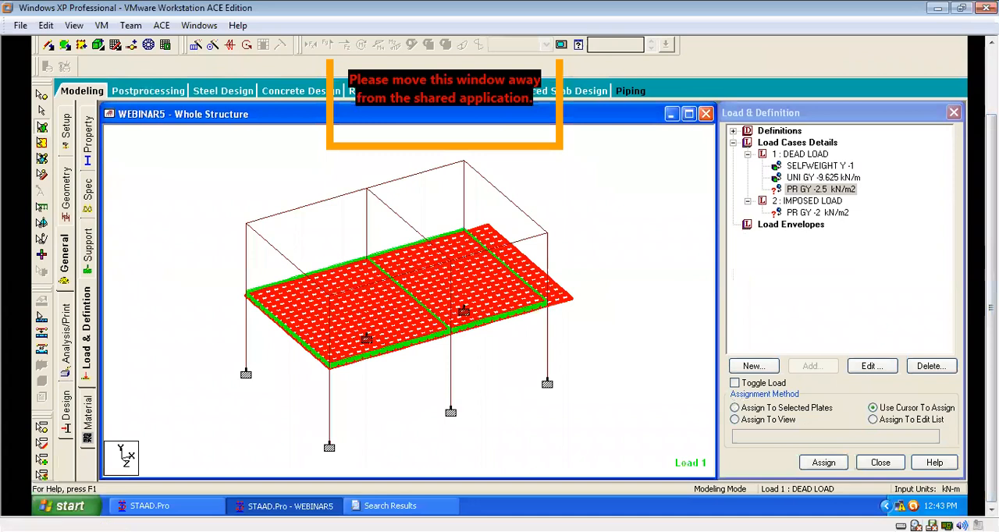
{"action": "left_click", "coordinate": [788, 407]}
{"action": "left_click", "coordinate": [825, 463]}
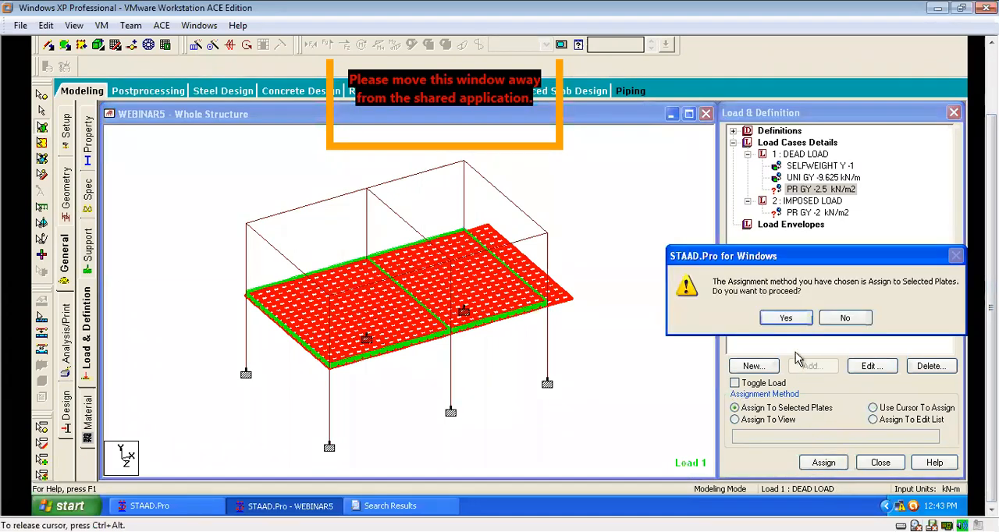
{"action": "left_click", "coordinate": [786, 318]}
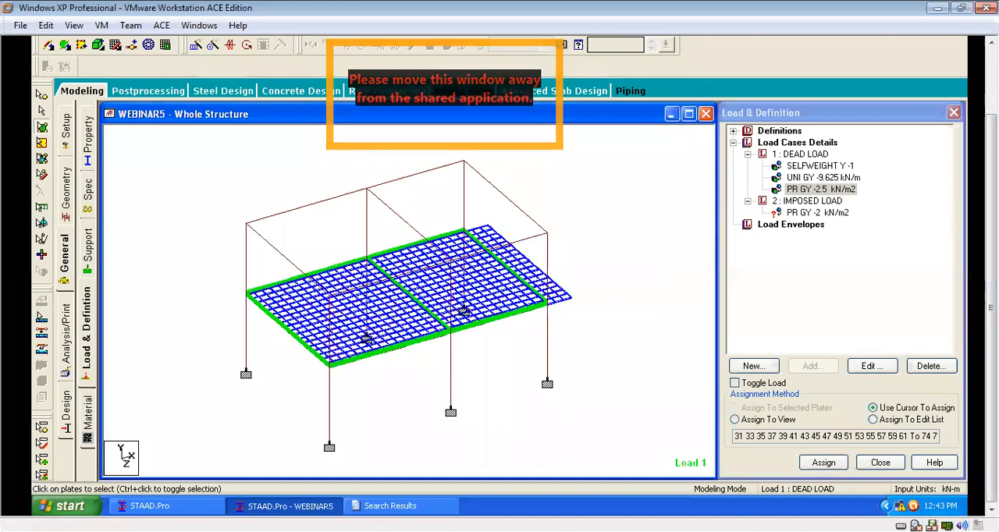
Assign the imposed load's -2 kN/m2 plate pressure to all slab plates, accepting the automatic file save.
{"action": "left_click", "coordinate": [815, 212]}
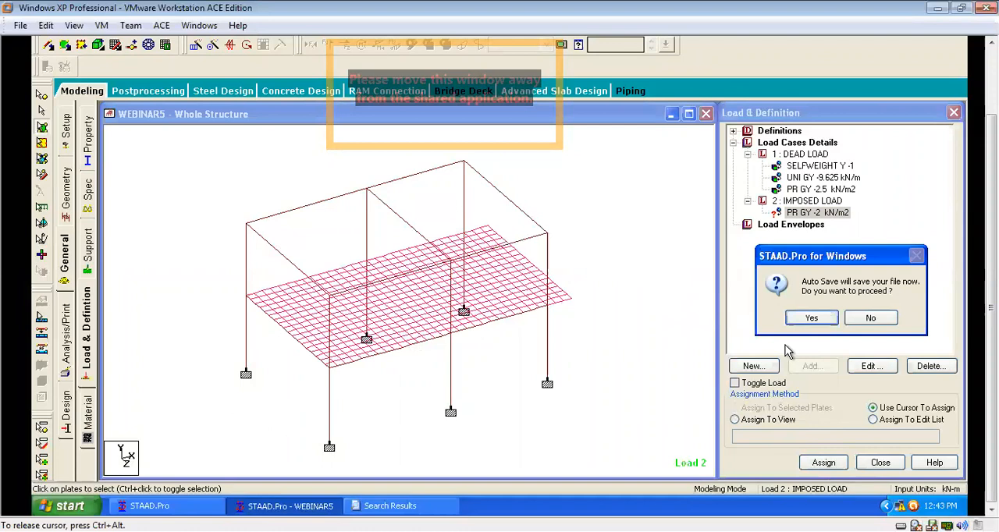
{"action": "key", "text": "Return"}
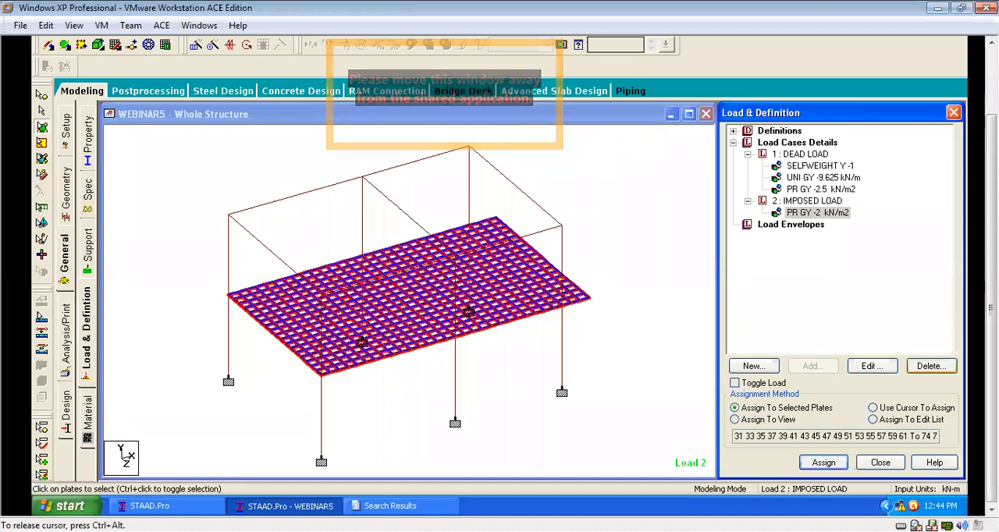
Add a normal load combination named SLS that combines the dead and imposed loads with a factor of 1 each.
{"action": "left_click", "coordinate": [796, 143]}
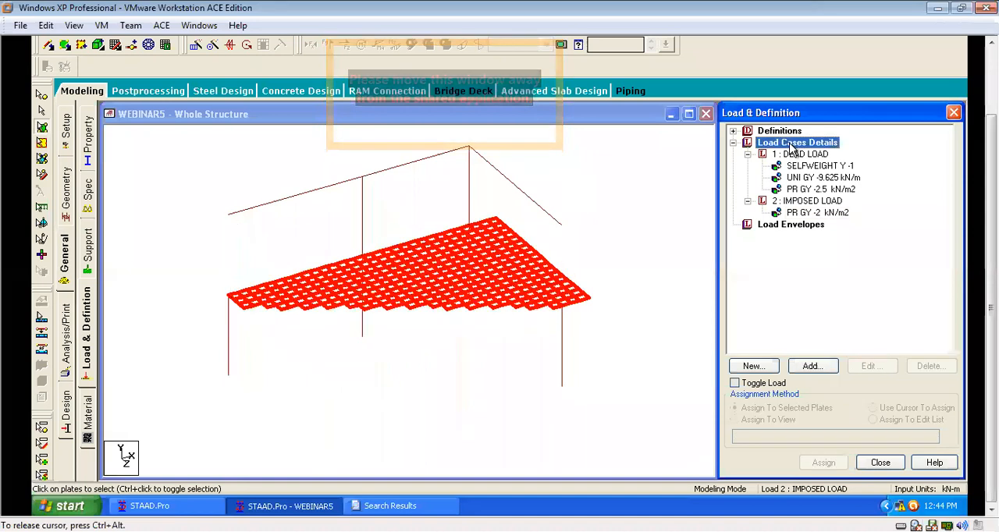
{"action": "left_click", "coordinate": [812, 366]}
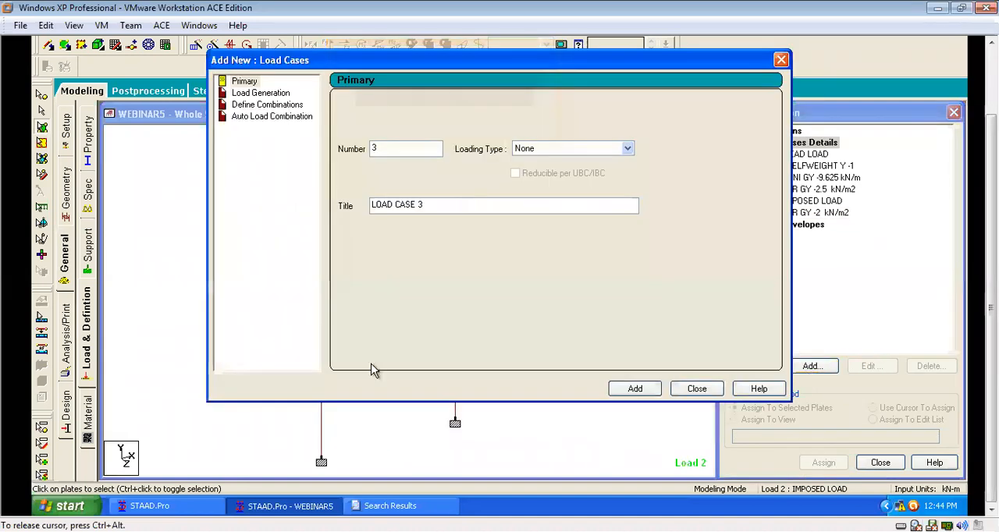
{"action": "left_click", "coordinate": [249, 109]}
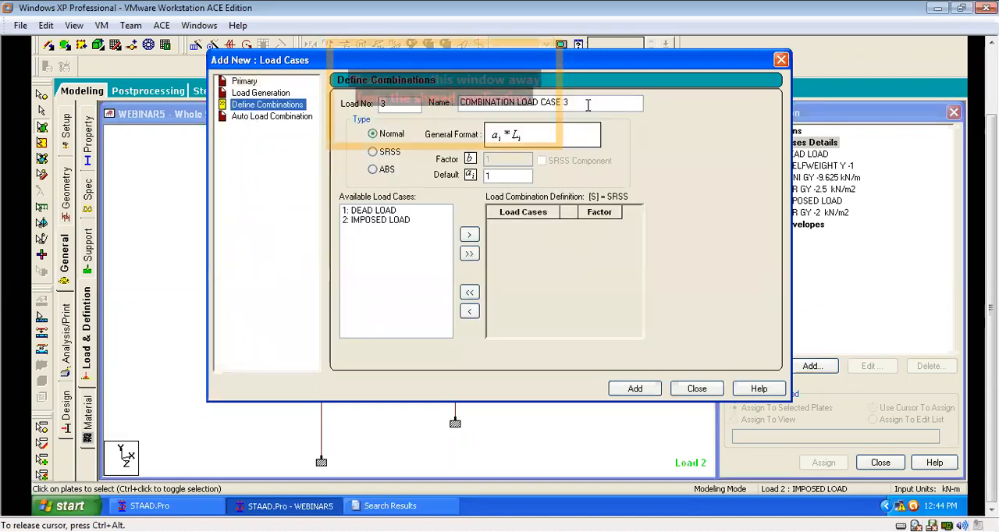
{"action": "left_click_drag", "start_coordinate": [571, 105], "coordinate": [447, 107]}
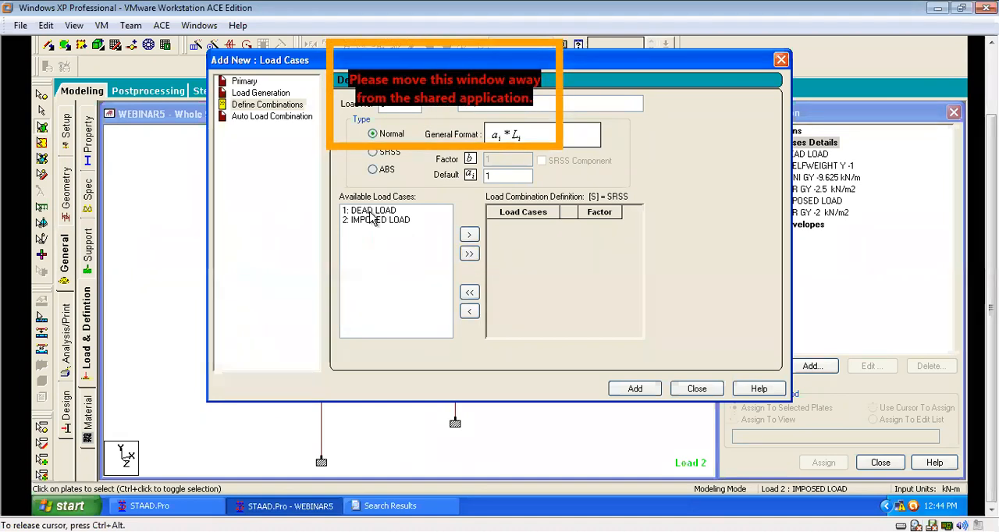
{"action": "left_click", "coordinate": [469, 253]}
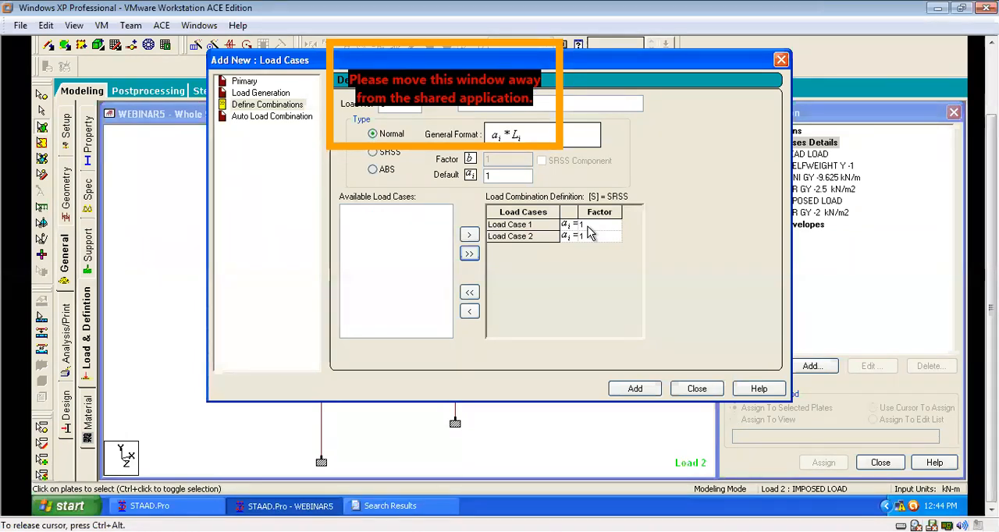
{"action": "left_click", "coordinate": [638, 387]}
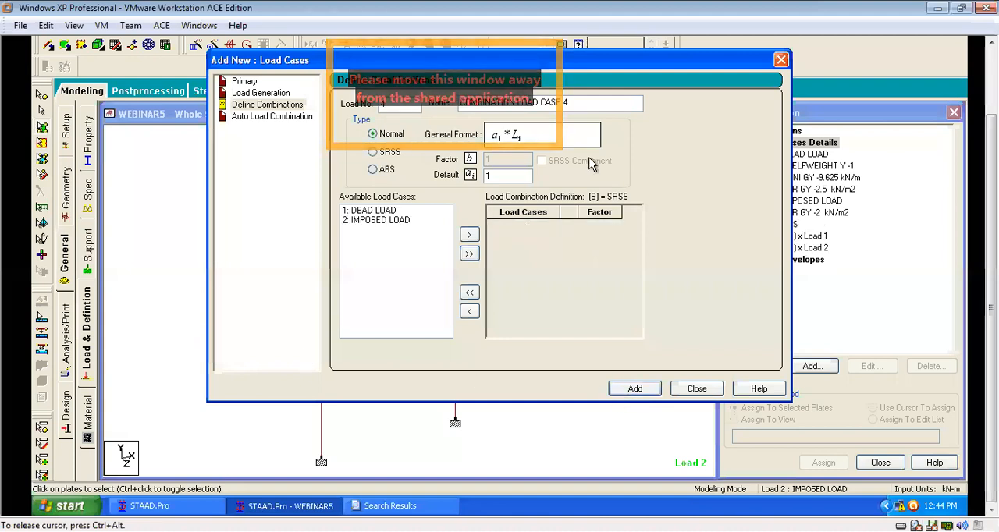
Add load combination 4 named ULS with factors of 1.4 on dead load and 1.6 on imposed load, and finish adding load cases.
{"action": "left_click_drag", "start_coordinate": [572, 102], "coordinate": [441, 97]}
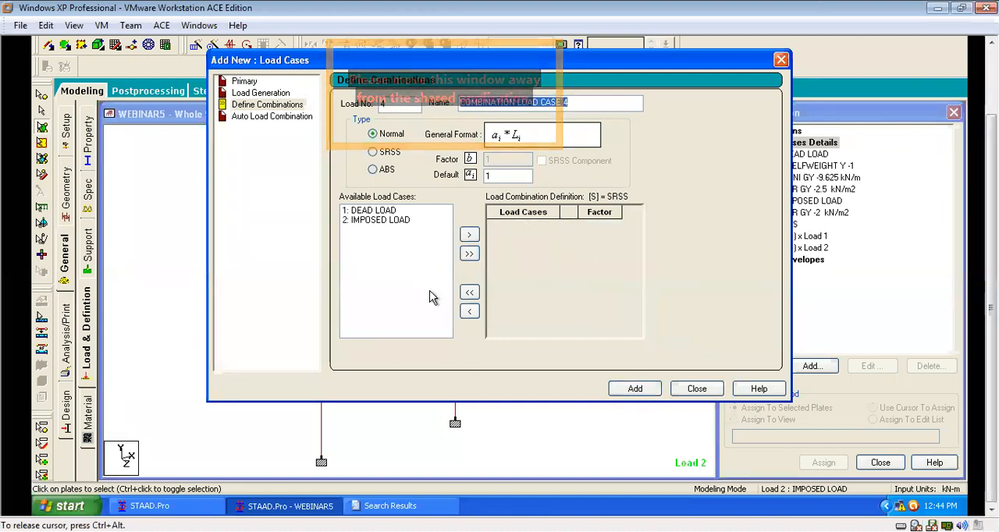
{"action": "type", "text": "ULS"}
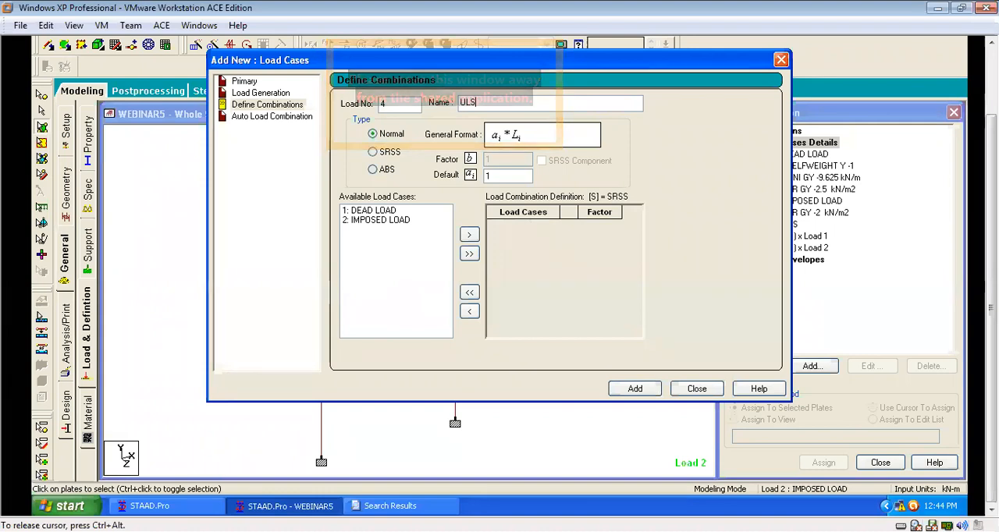
{"action": "left_click", "coordinate": [469, 255]}
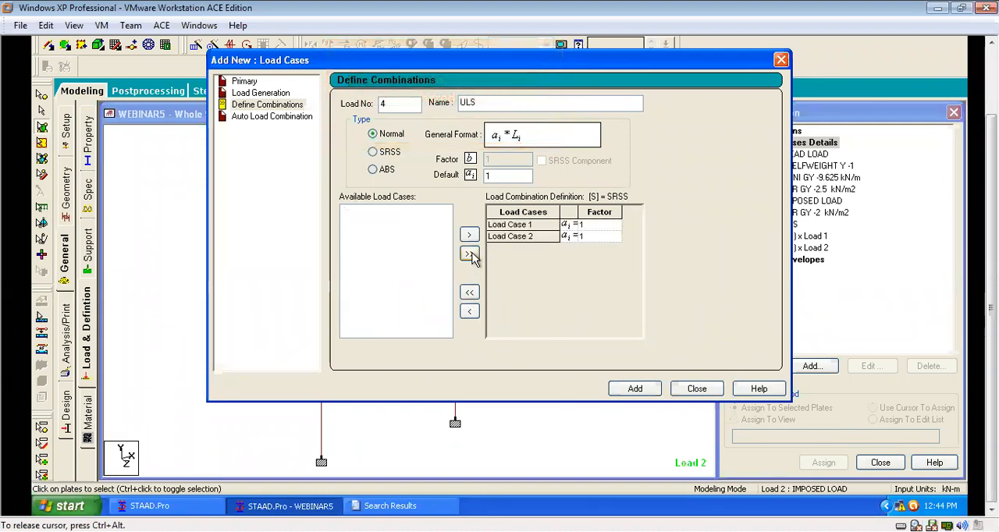
{"action": "type", "text": ".4"}
{"action": "left_click", "coordinate": [598, 237]}
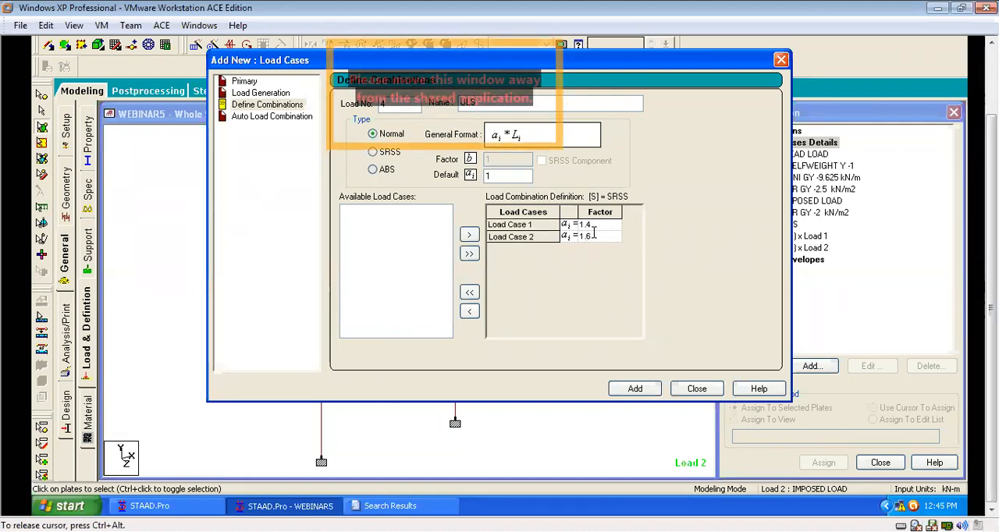
{"action": "left_click", "coordinate": [636, 388]}
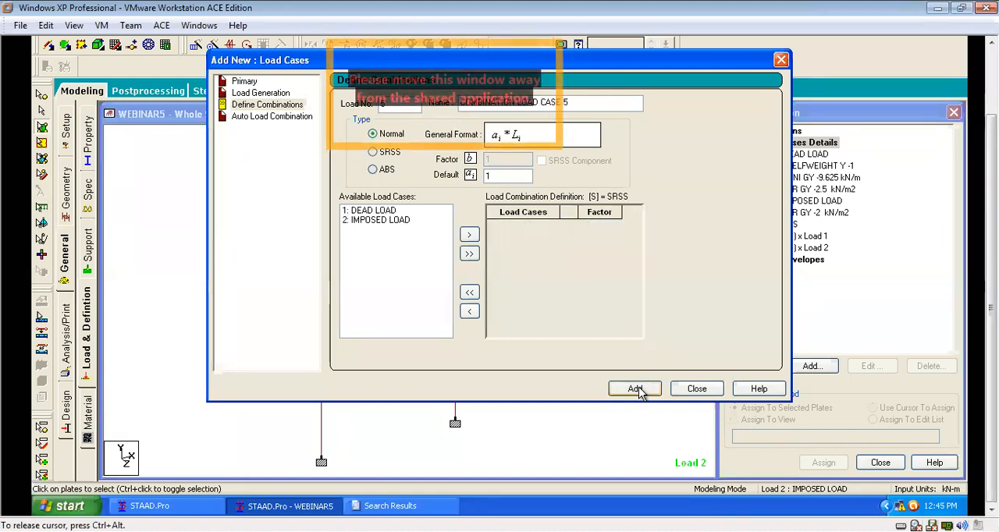
{"action": "left_click", "coordinate": [697, 388]}
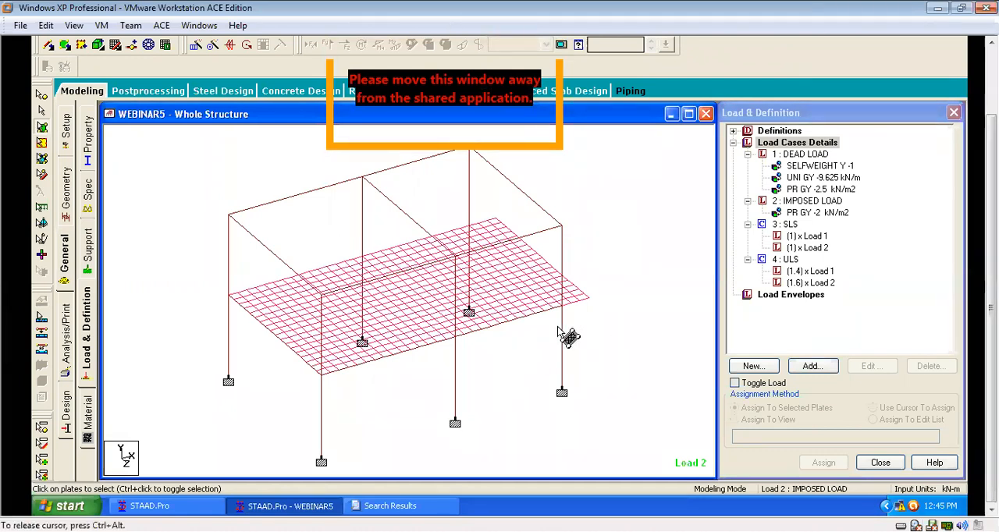
Add a Perform Analysis command with the All print option and close the analysis commands dialog.
{"action": "left_click", "coordinate": [66, 342]}
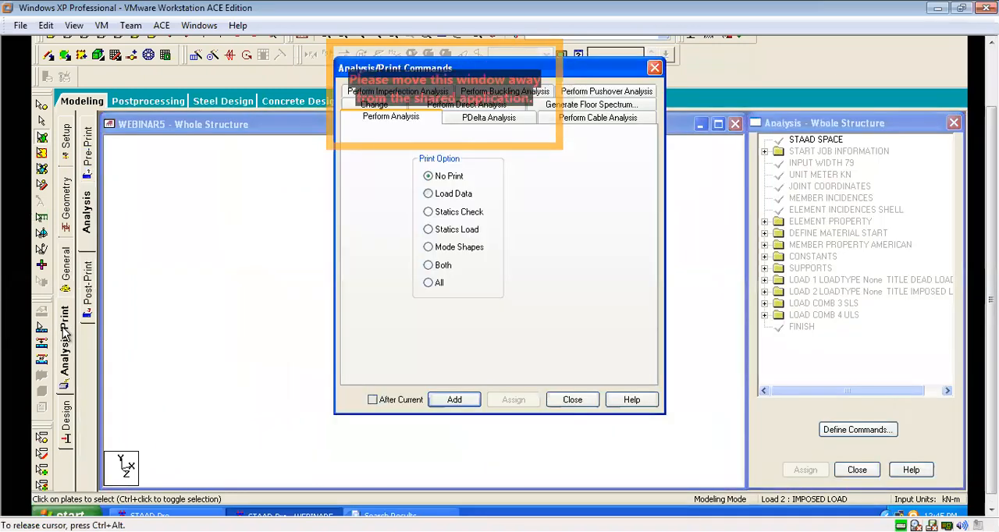
{"action": "left_click", "coordinate": [429, 285]}
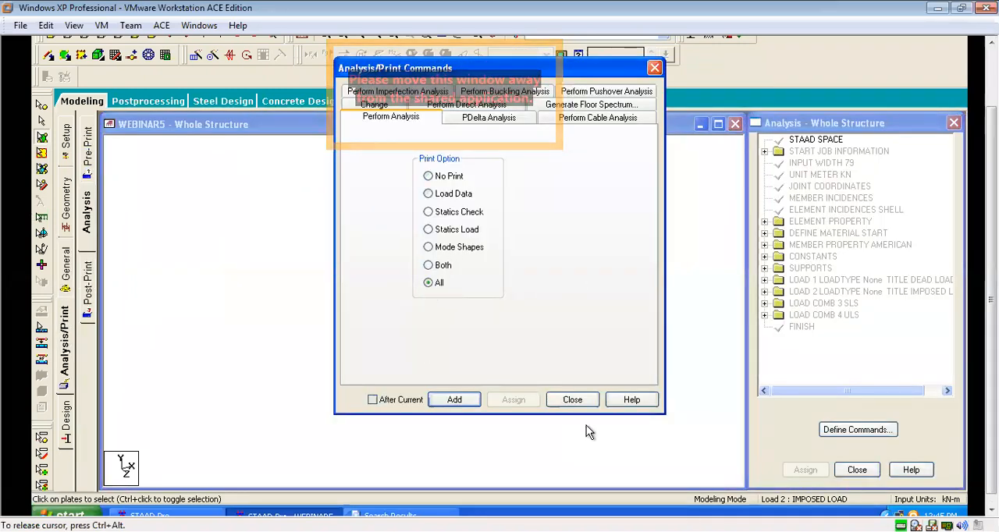
{"action": "left_click", "coordinate": [454, 400]}
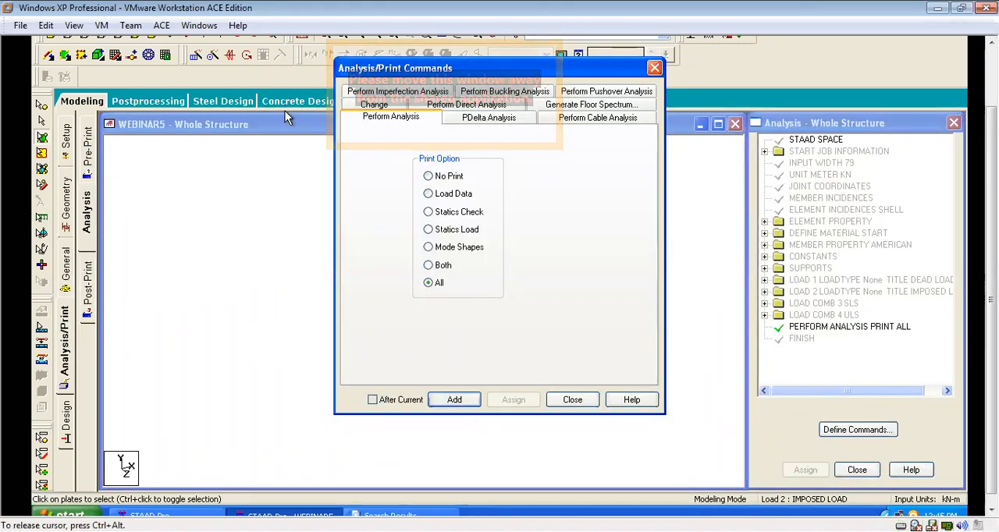
{"action": "left_click", "coordinate": [572, 400]}
Go to the post-analysis print settings, look through the command list and run the structural analysis.
{"action": "left_click", "coordinate": [94, 301]}
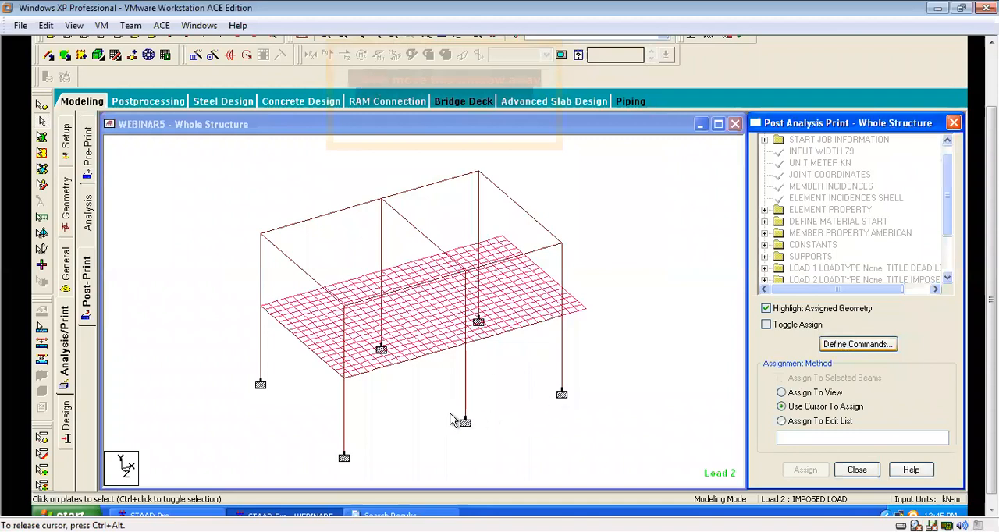
{"action": "scroll", "coordinate": [686, 284], "scroll_direction": "down", "scroll_amount": 1}
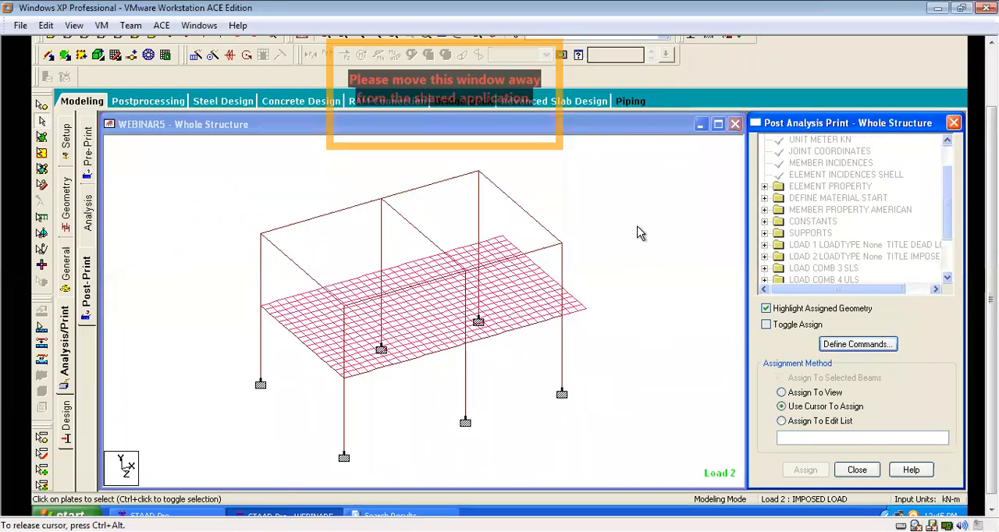
{"action": "left_click", "coordinate": [263, 61]}
{"action": "left_click", "coordinate": [281, 78]}
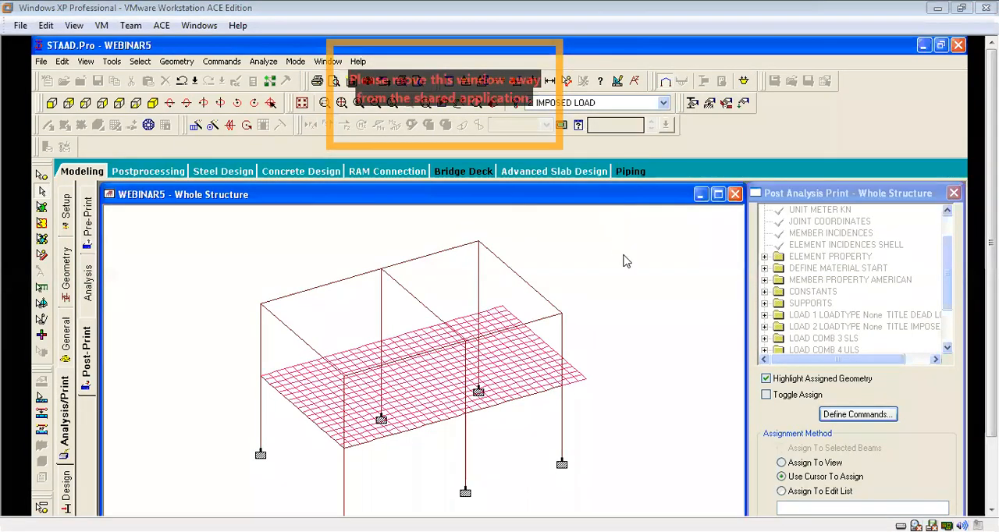
{"action": "scroll", "coordinate": [630, 245], "scroll_direction": "down", "scroll_amount": 2}
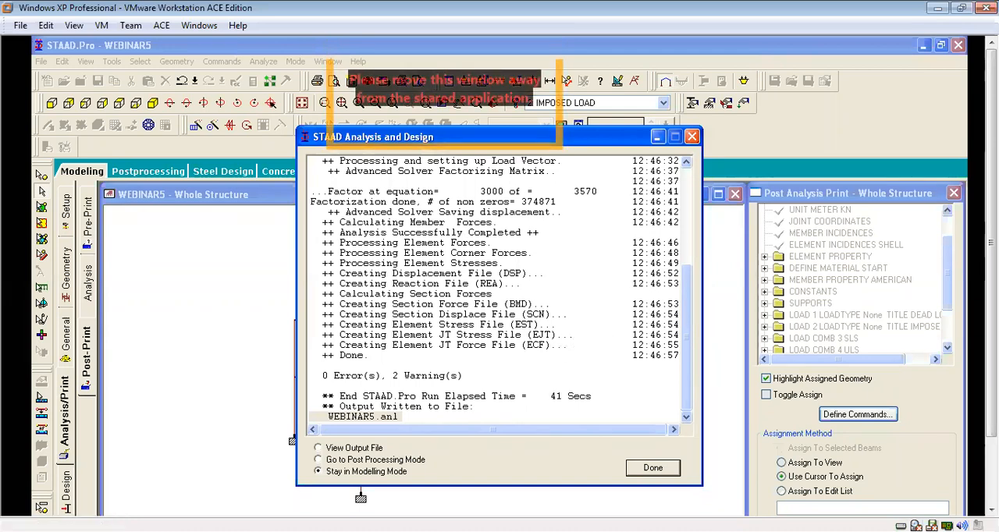
Open the analysis output file to examine the run's report and warnings, and close the output viewer.
{"action": "left_click", "coordinate": [345, 450]}
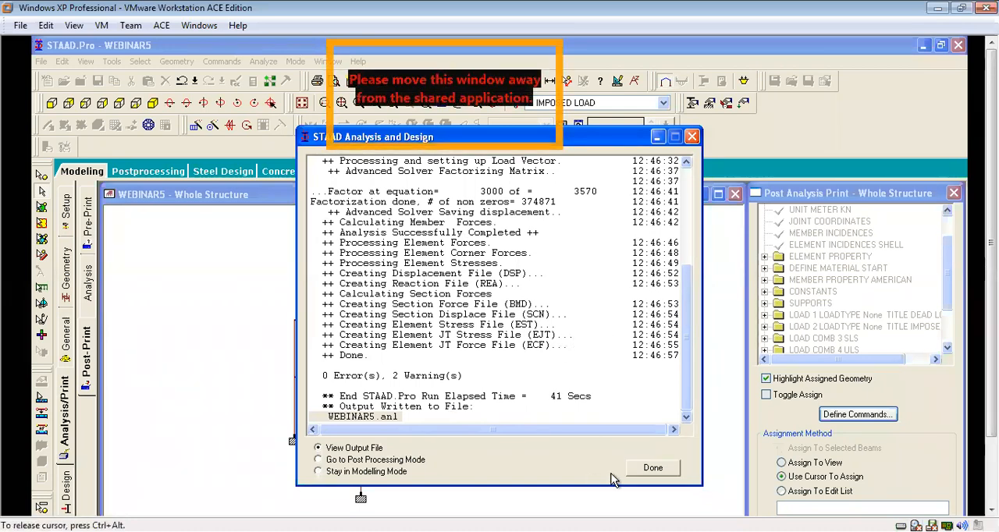
{"action": "left_click", "coordinate": [653, 468]}
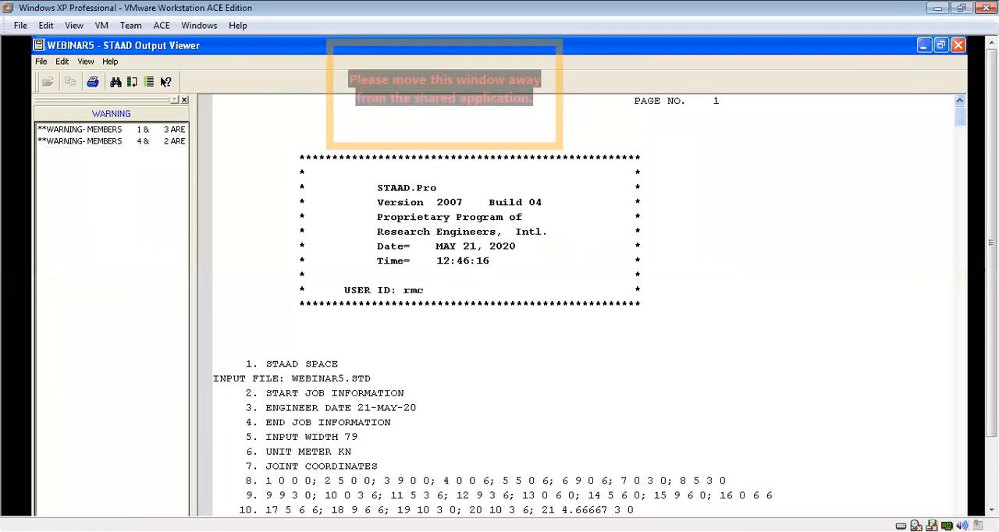
{"action": "left_click", "coordinate": [957, 45]}
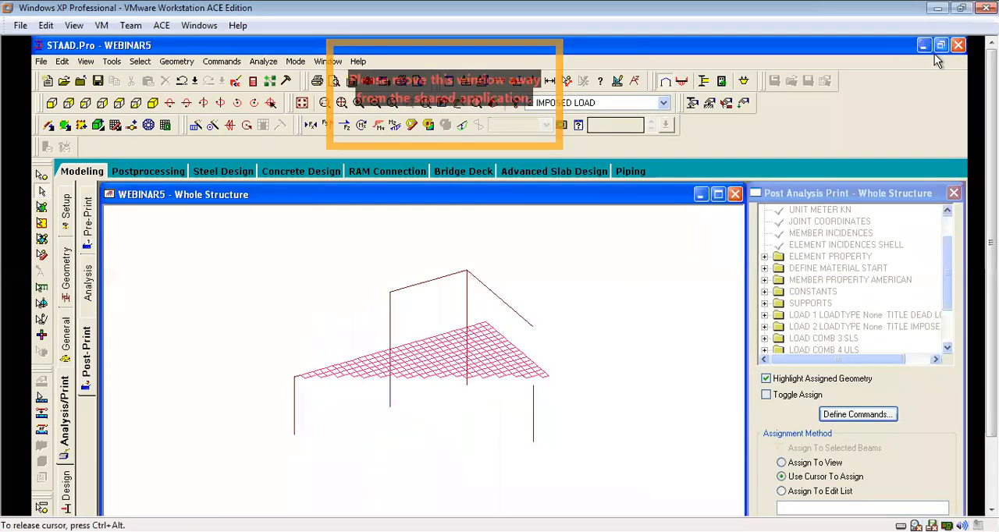
Examine the frame's columns, supports and meshed slab in the whole-structure view.
{"action": "left_click", "coordinate": [361, 464]}
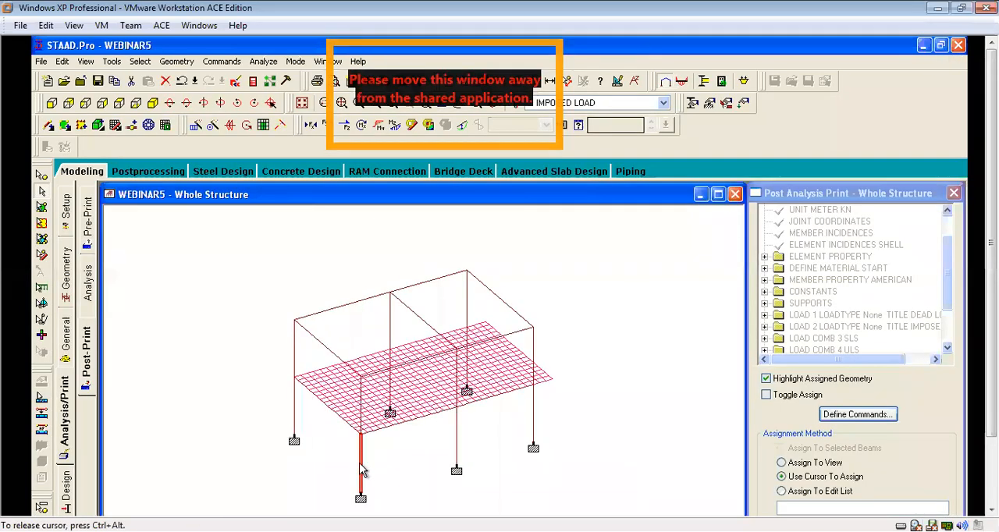
{"action": "left_click", "coordinate": [460, 434]}
{"action": "left_click", "coordinate": [535, 413]}
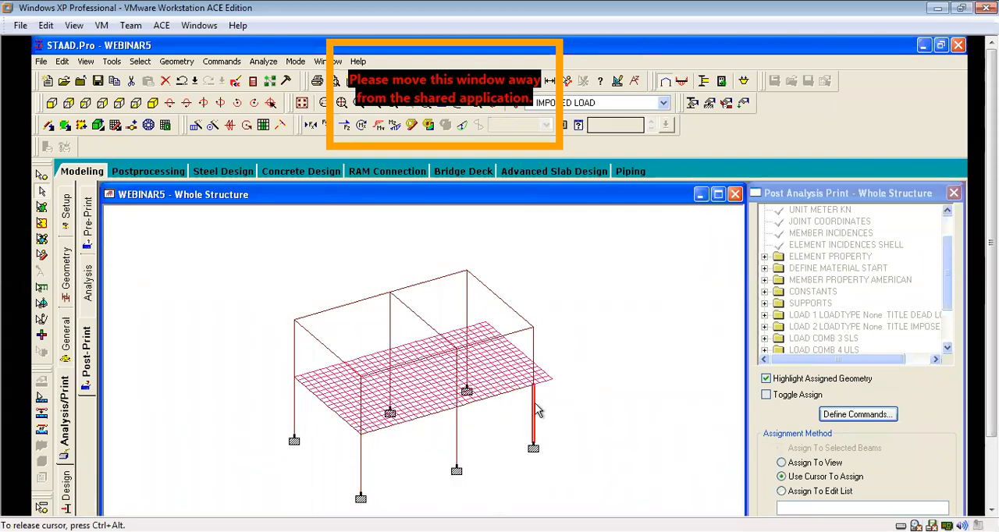
{"action": "scroll", "coordinate": [607, 406], "scroll_direction": "up", "scroll_amount": 2}
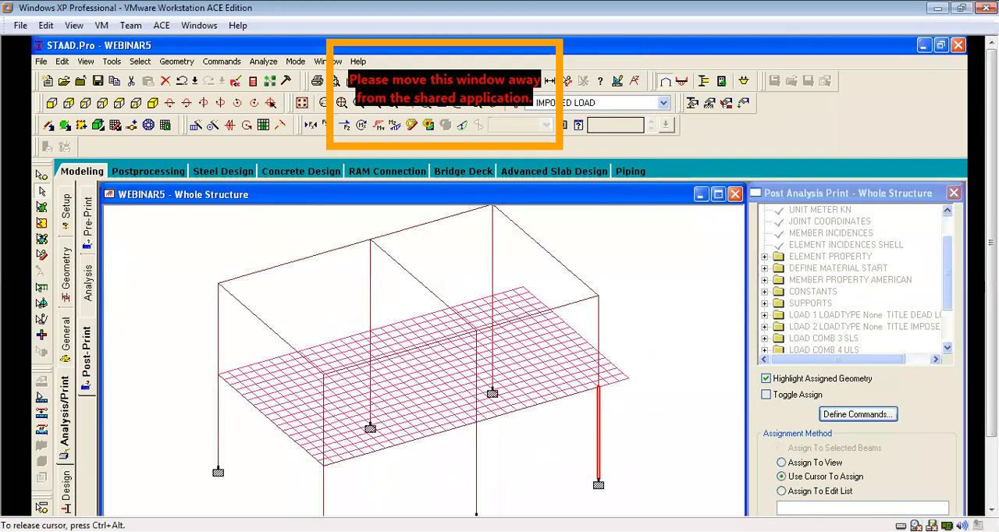
{"action": "left_click", "coordinate": [608, 427]}
{"action": "scroll", "coordinate": [608, 426], "scroll_direction": "down", "scroll_amount": 1}
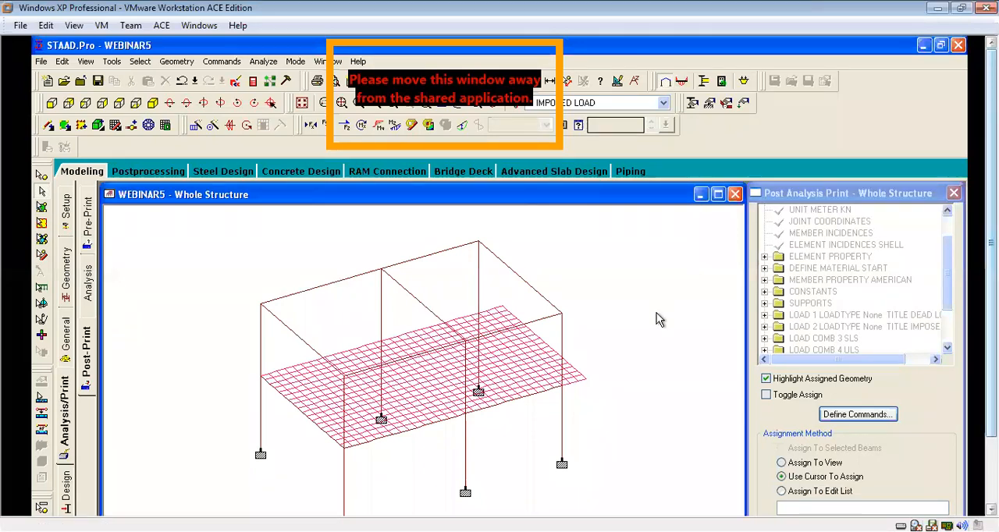
{"action": "scroll", "coordinate": [656, 317], "scroll_direction": "up", "scroll_amount": 1}
{"action": "scroll", "coordinate": [577, 405], "scroll_direction": "up", "scroll_amount": 1}
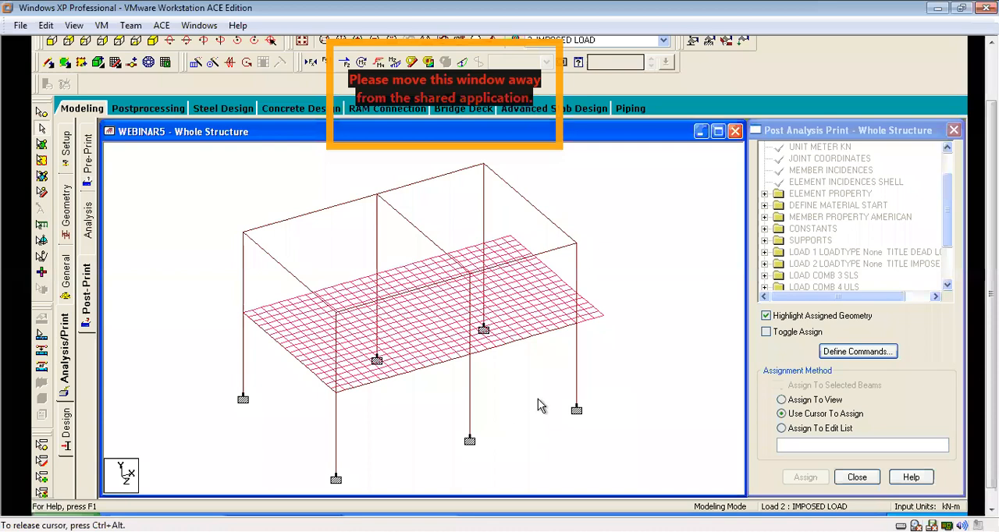
{"action": "scroll", "coordinate": [644, 373], "scroll_direction": "down", "scroll_amount": 4}
Display the beam numbers on the whole structure through the diagram label settings.
{"action": "right_click", "coordinate": [643, 367]}
{"action": "left_click", "coordinate": [640, 362]}
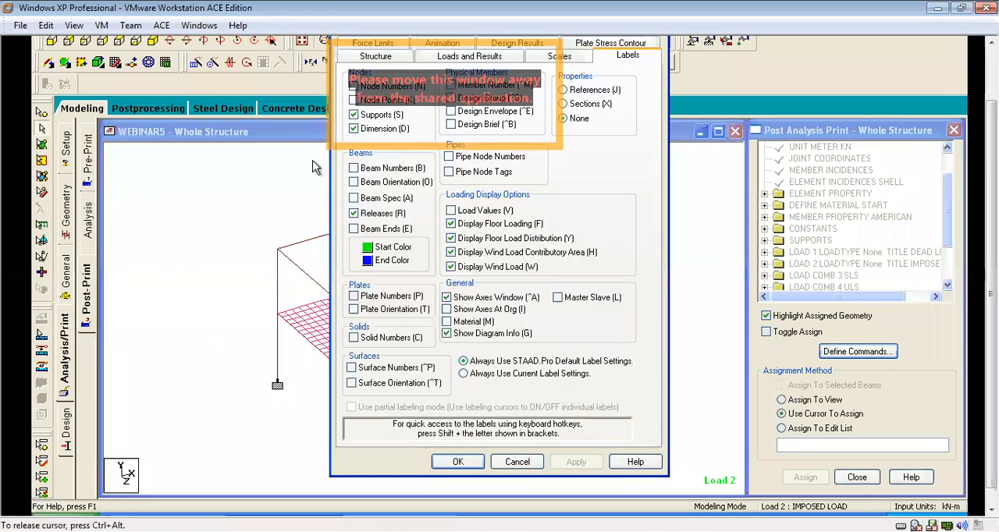
{"action": "left_click", "coordinate": [354, 169]}
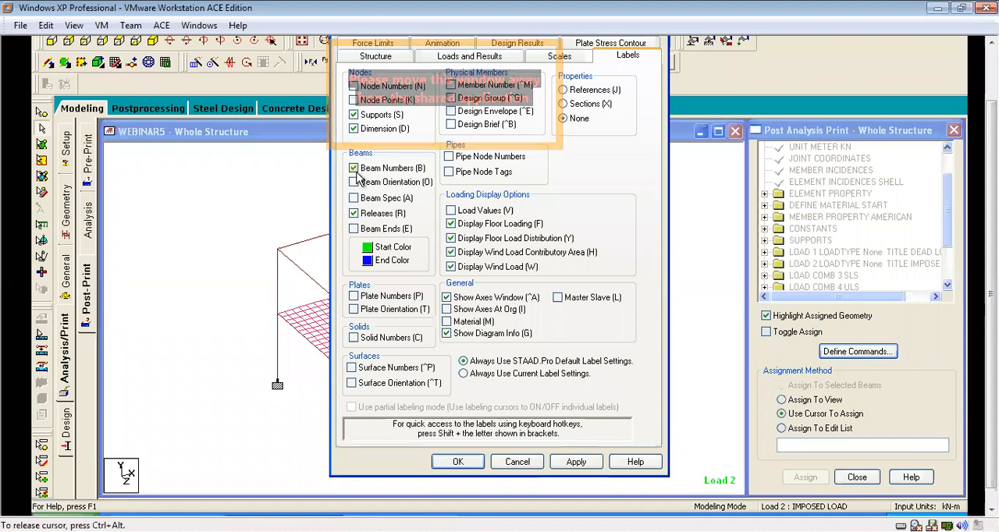
{"action": "left_click", "coordinate": [457, 461]}
Examine the beam numbers on the columns, roof beams and subdivided beams along the meshed slab's edges and middle.
{"action": "scroll", "coordinate": [527, 419], "scroll_direction": "up", "scroll_amount": 5}
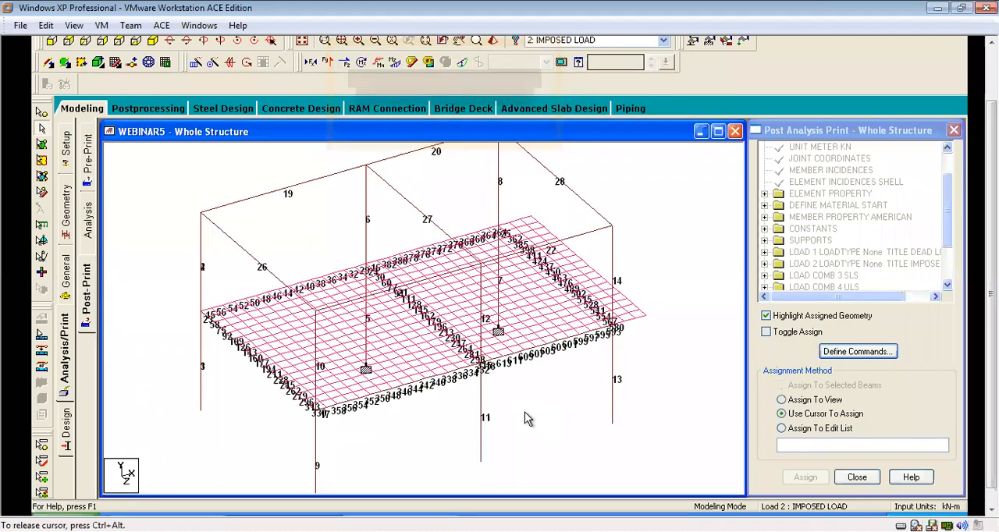
{"action": "scroll", "coordinate": [525, 419], "scroll_direction": "up", "scroll_amount": 3}
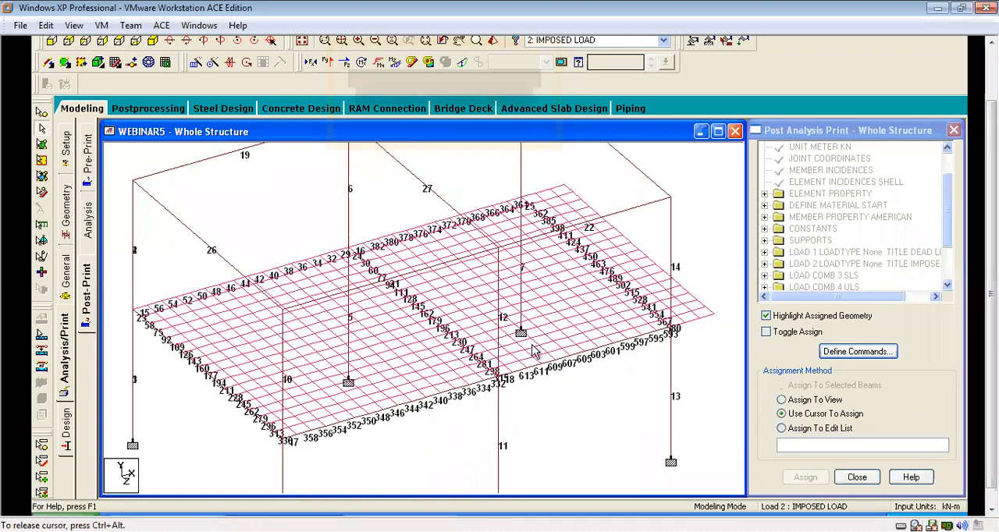
{"action": "scroll", "coordinate": [581, 260], "scroll_direction": "up", "scroll_amount": 4}
{"action": "scroll", "coordinate": [593, 296], "scroll_direction": "up", "scroll_amount": 3}
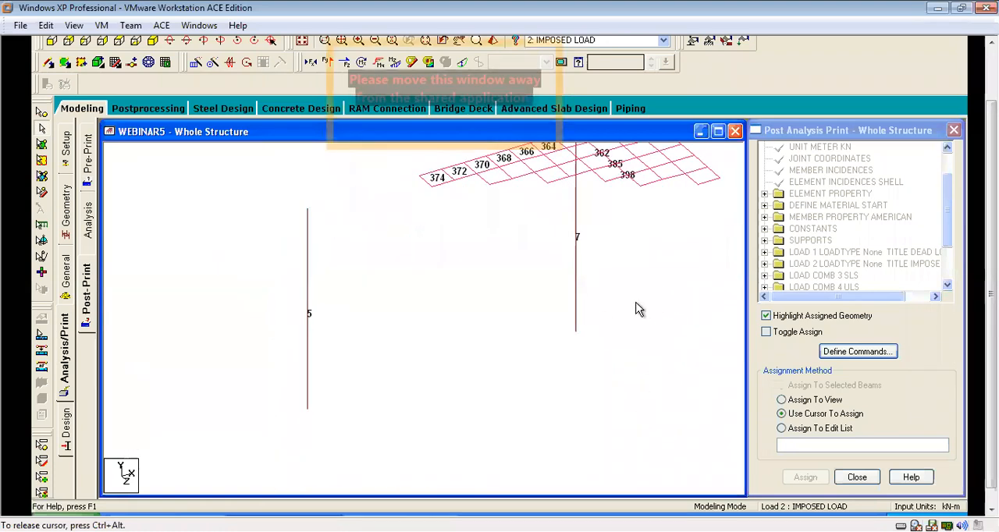
{"action": "scroll", "coordinate": [636, 309], "scroll_direction": "up", "scroll_amount": 2}
{"action": "scroll", "coordinate": [581, 367], "scroll_direction": "down", "scroll_amount": 5}
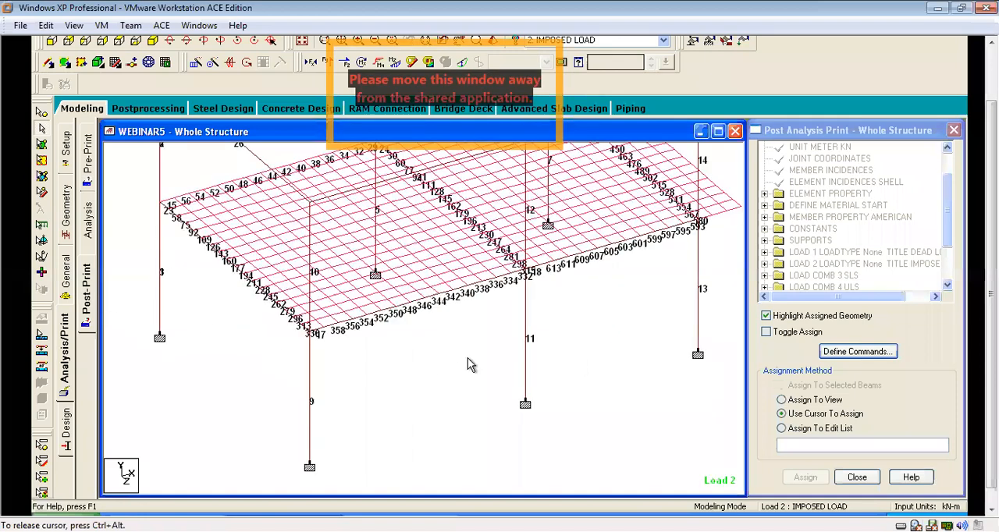
{"action": "scroll", "coordinate": [411, 355], "scroll_direction": "up", "scroll_amount": 2}
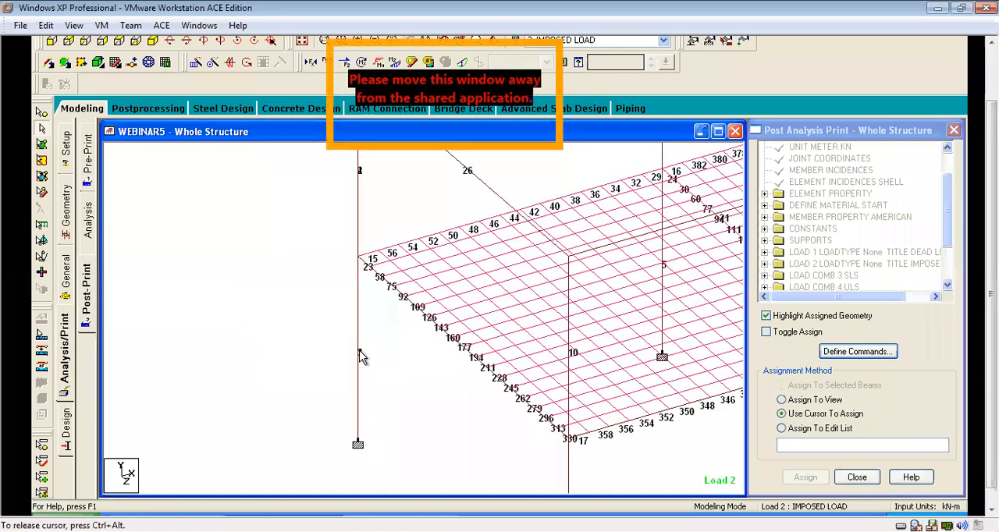
{"action": "scroll", "coordinate": [354, 353], "scroll_direction": "up", "scroll_amount": 1}
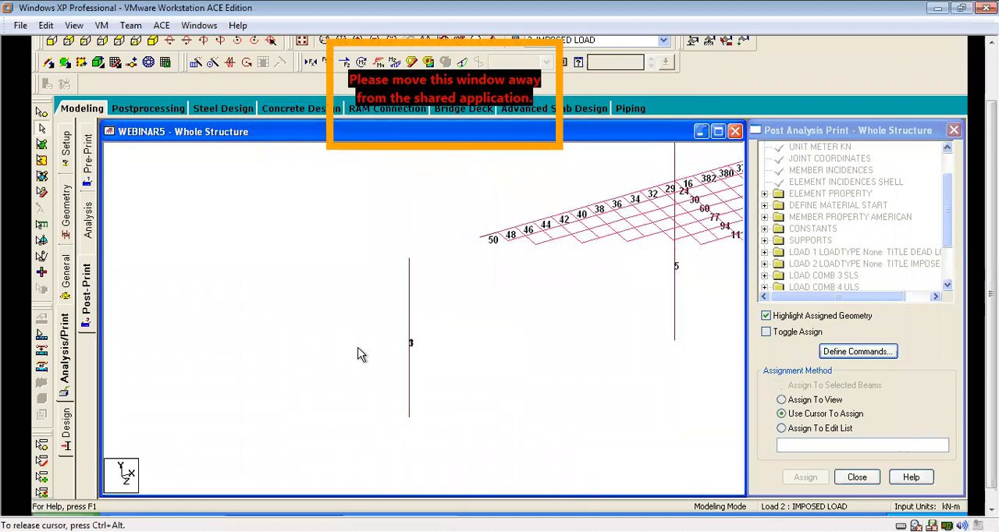
{"action": "scroll", "coordinate": [555, 395], "scroll_direction": "up", "scroll_amount": 1}
{"action": "middle_click_drag", "start_coordinate": [202, 426], "coordinate": [476, 284]}
{"action": "scroll", "coordinate": [488, 298], "scroll_direction": "up", "scroll_amount": 1}
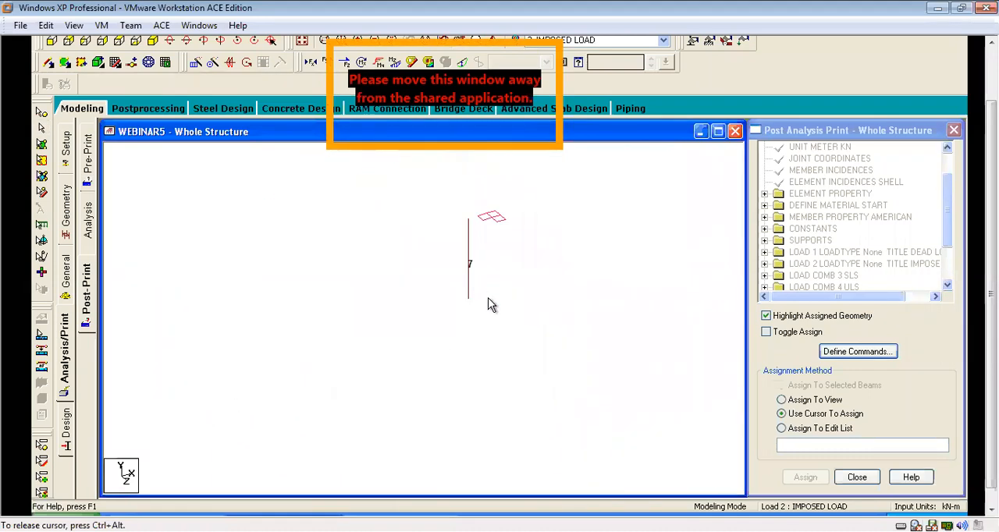
{"action": "scroll", "coordinate": [692, 274], "scroll_direction": "down", "scroll_amount": 2}
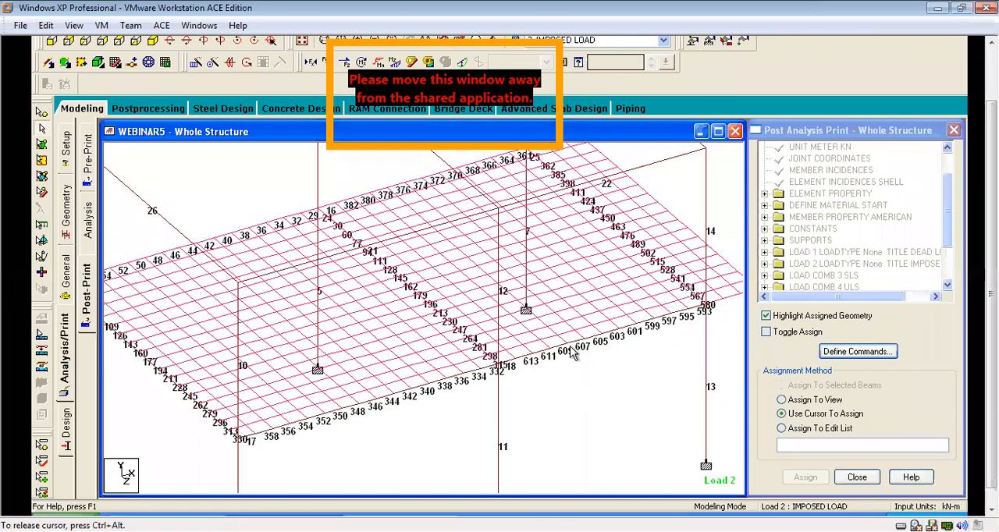
{"action": "scroll", "coordinate": [563, 242], "scroll_direction": "up", "scroll_amount": 2}
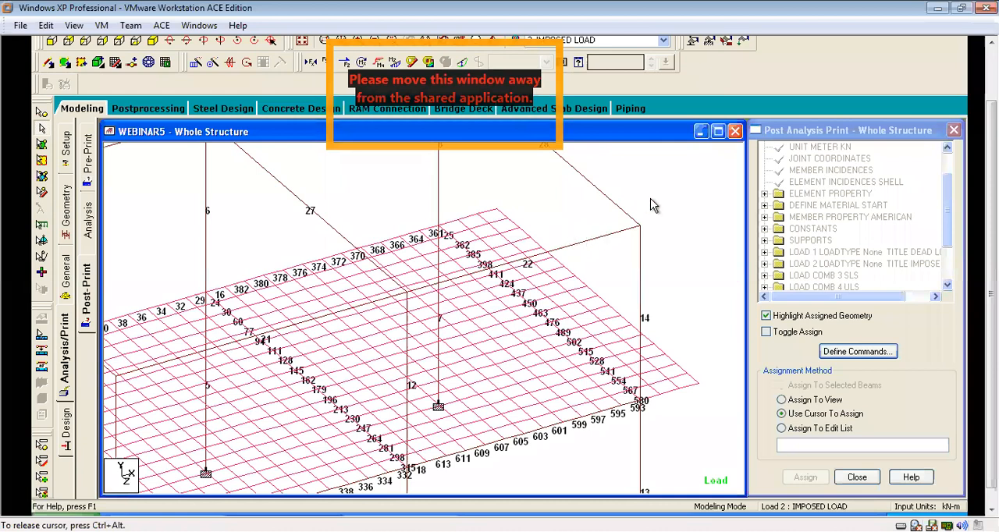
{"action": "scroll", "coordinate": [658, 219], "scroll_direction": "up", "scroll_amount": 1}
{"action": "middle_click_drag", "start_coordinate": [485, 357], "coordinate": [651, 238]}
{"action": "scroll", "coordinate": [672, 194], "scroll_direction": "down", "scroll_amount": 4}
Turn off the beam number labels on the whole structure.
{"action": "right_click", "coordinate": [695, 184]}
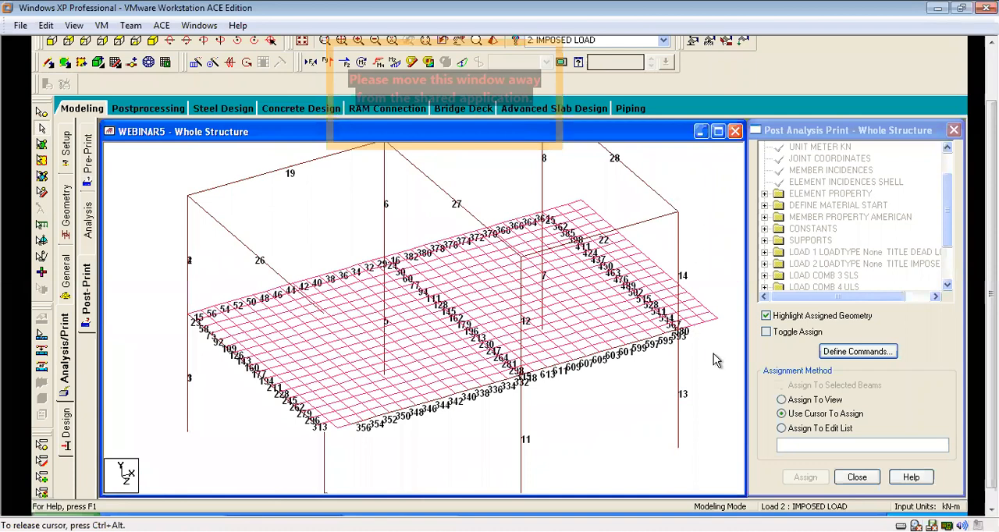
{"action": "left_click", "coordinate": [727, 347]}
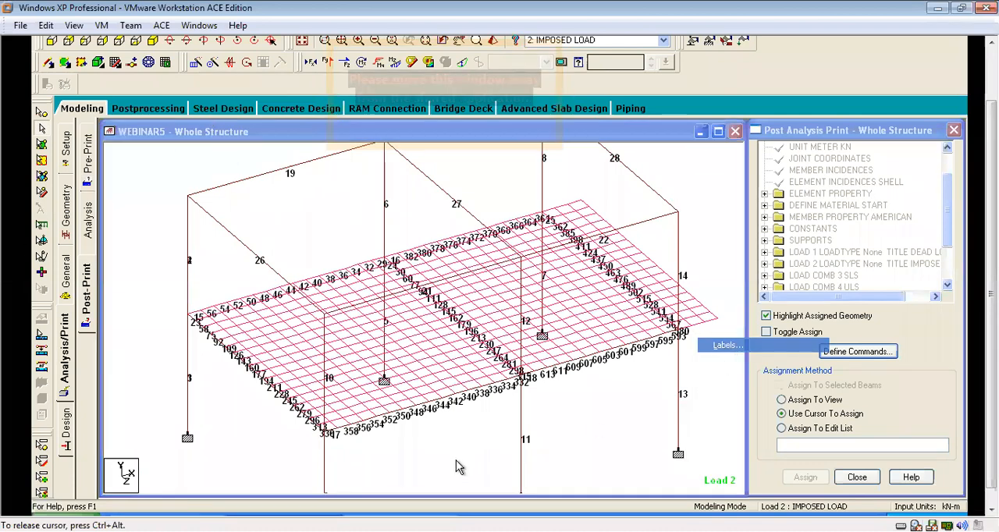
{"action": "left_click", "coordinate": [572, 472]}
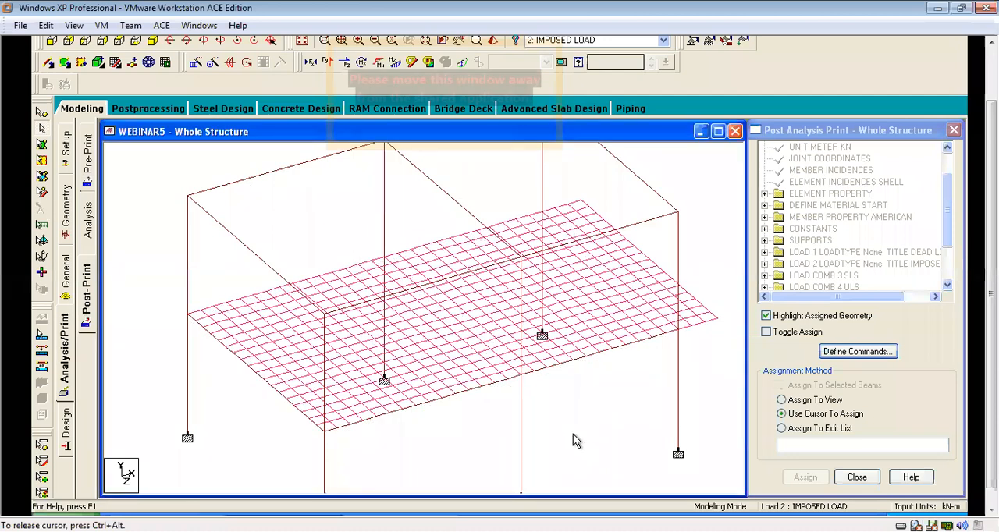
Enter Postprocessing mode, accept the results setup and examine the frame's deflected shape under load case 4: ULS.
{"action": "left_click", "coordinate": [151, 109]}
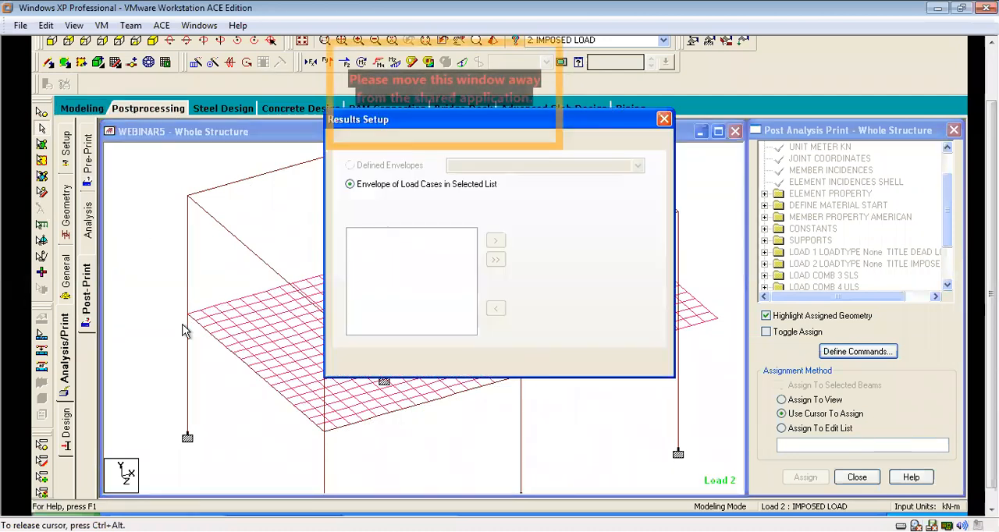
{"action": "left_click", "coordinate": [519, 362]}
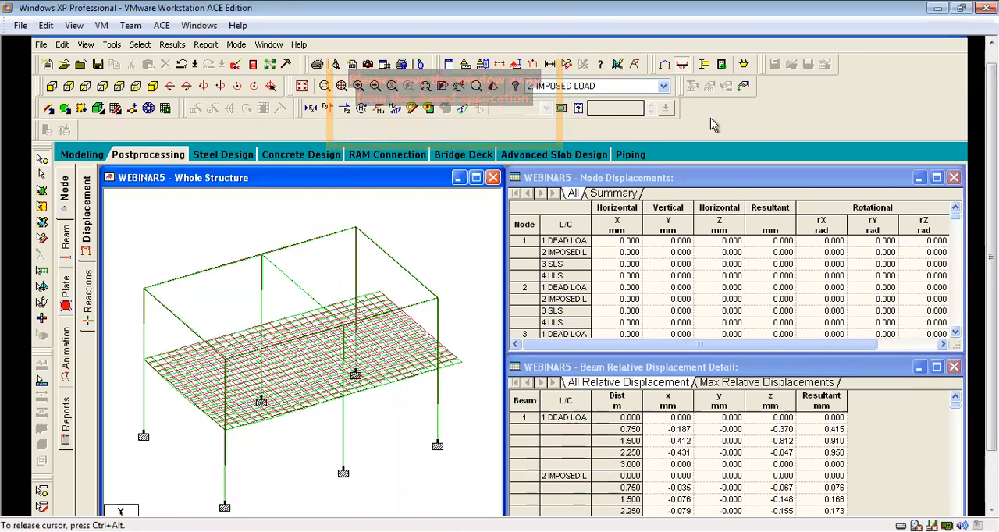
{"action": "left_click", "coordinate": [663, 86]}
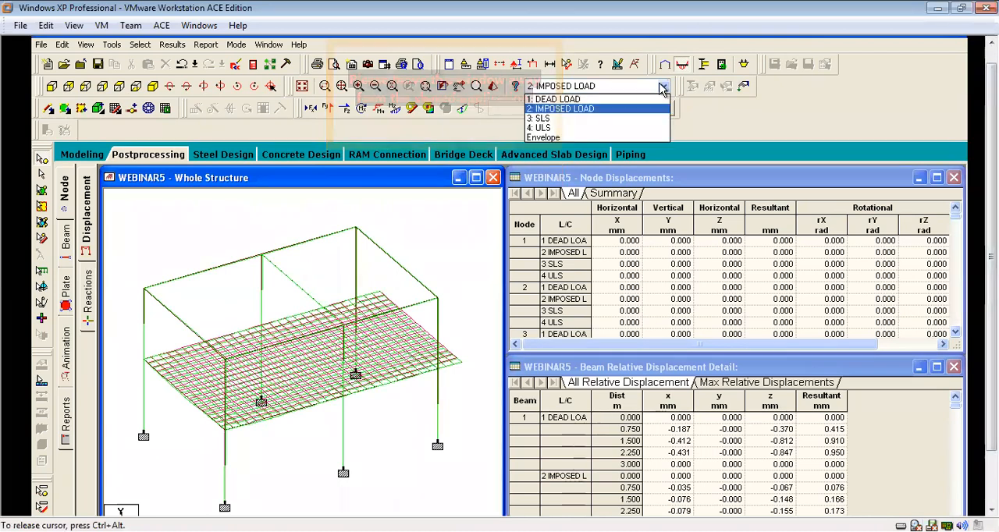
{"action": "left_click", "coordinate": [538, 128]}
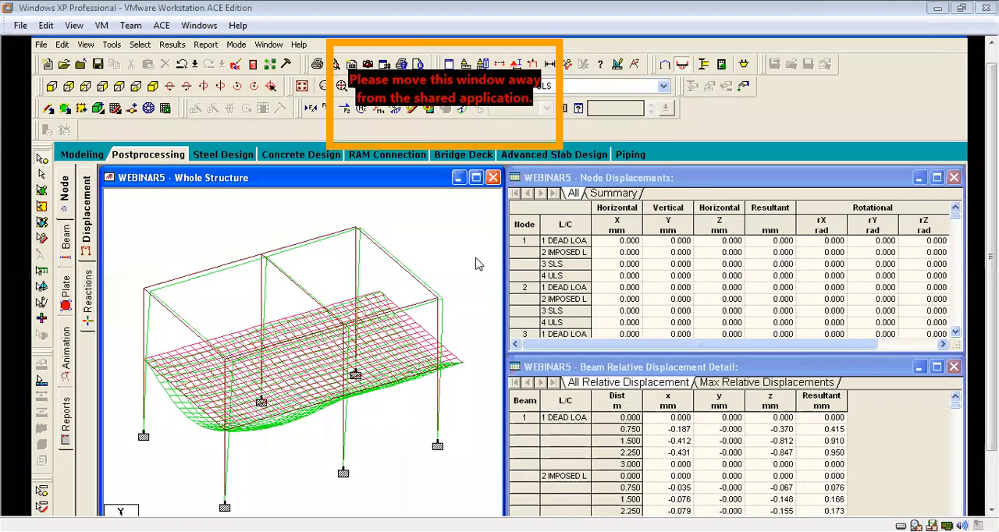
{"action": "scroll", "coordinate": [235, 290], "scroll_direction": "up", "scroll_amount": 4}
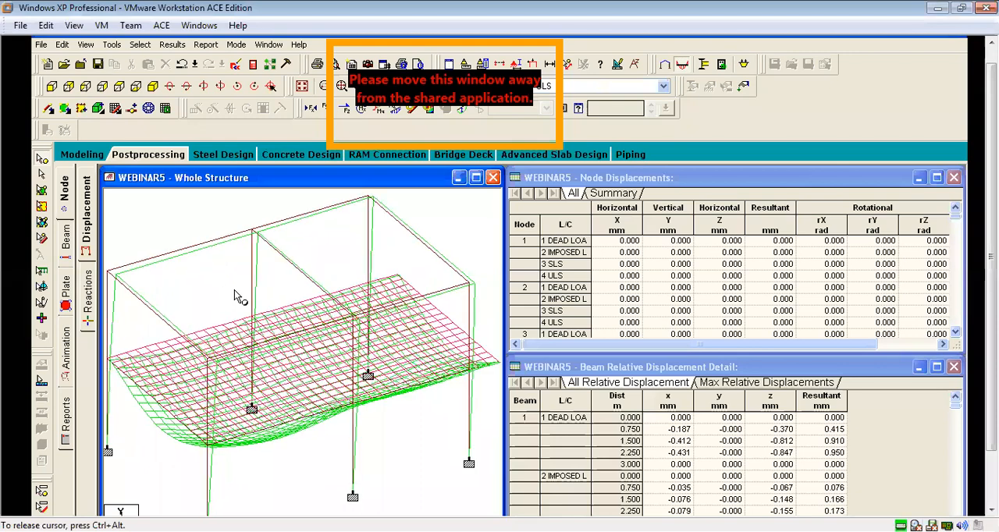
{"action": "middle_click_drag", "start_coordinate": [157, 445], "coordinate": [305, 410]}
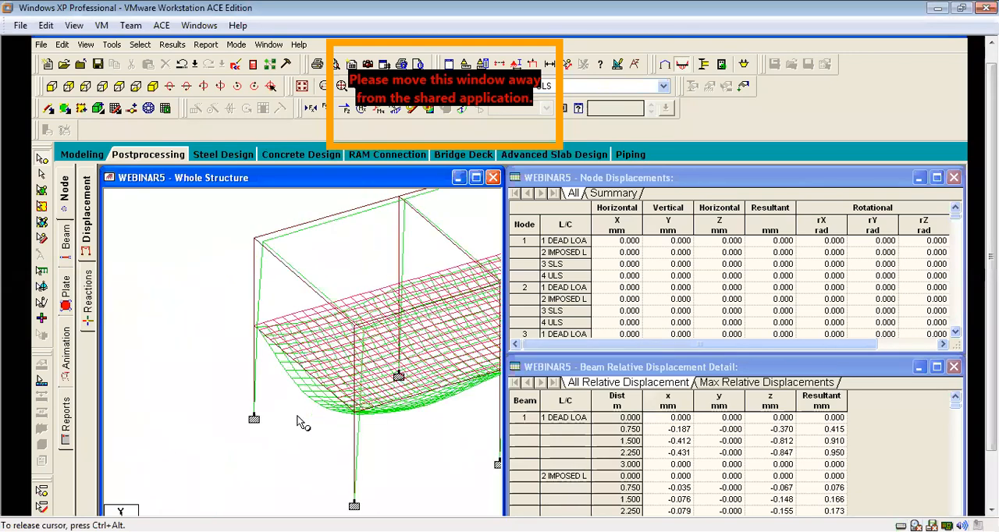
{"action": "scroll", "coordinate": [216, 425], "scroll_direction": "up", "scroll_amount": 1}
{"action": "scroll", "coordinate": [248, 434], "scroll_direction": "down", "scroll_amount": 4}
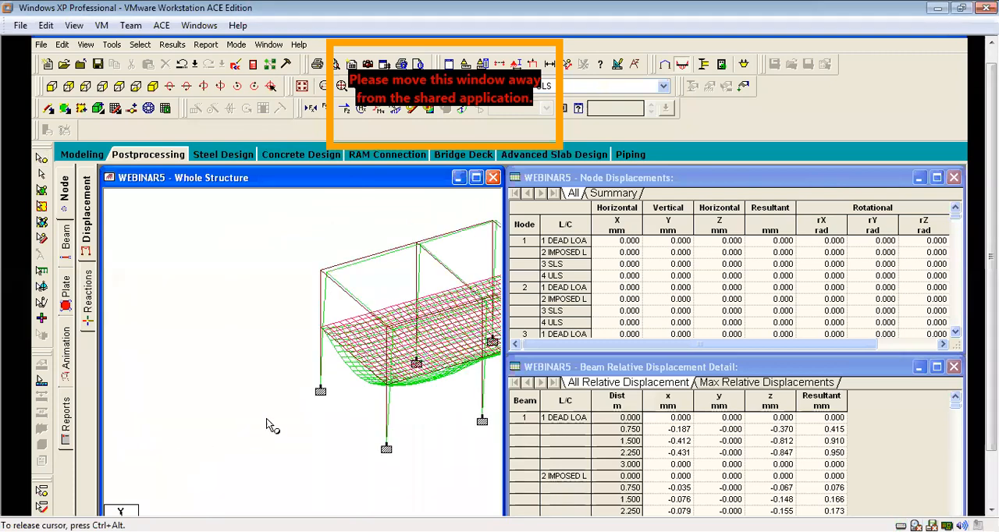
{"action": "scroll", "coordinate": [250, 382], "scroll_direction": "down", "scroll_amount": 2}
{"action": "scroll", "coordinate": [330, 375], "scroll_direction": "up", "scroll_amount": 4}
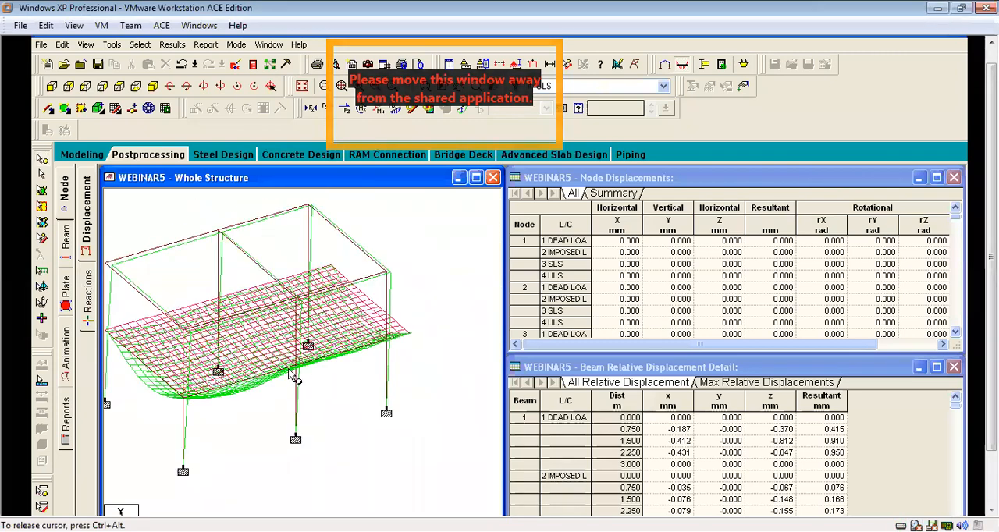
Display the deflected shape of the frame and slab for load case 3: SLS.
{"action": "left_click", "coordinate": [663, 85]}
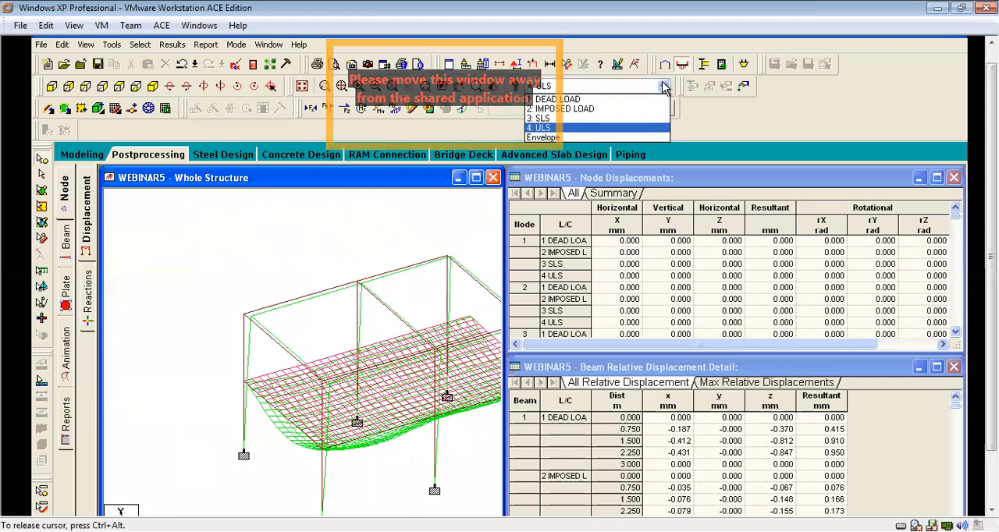
{"action": "left_click", "coordinate": [549, 120]}
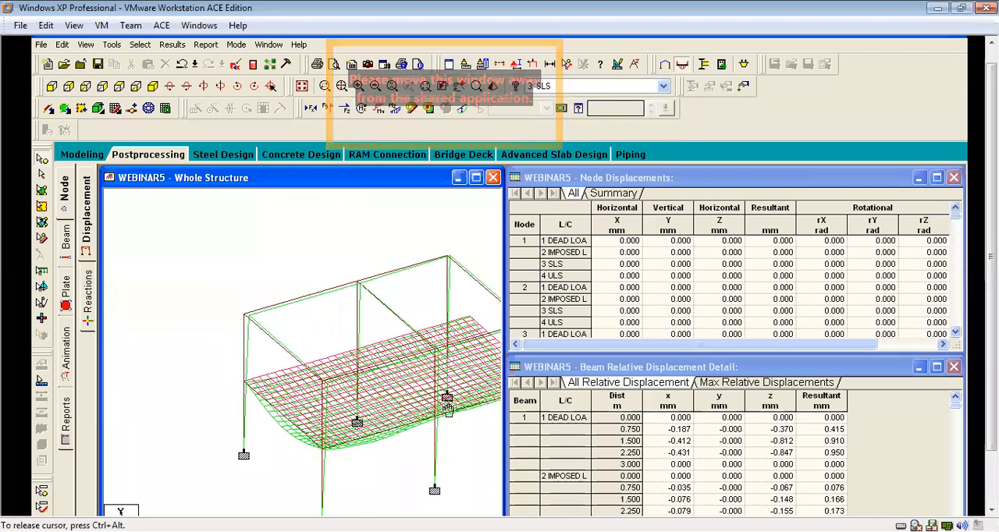
{"action": "scroll", "coordinate": [377, 381], "scroll_direction": "up", "scroll_amount": 3}
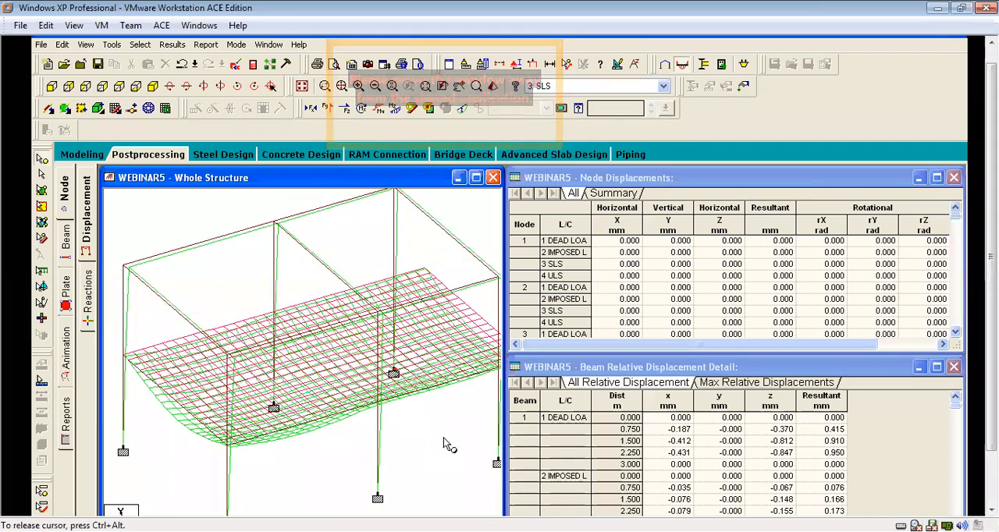
{"action": "scroll", "coordinate": [343, 400], "scroll_direction": "down", "scroll_amount": 1}
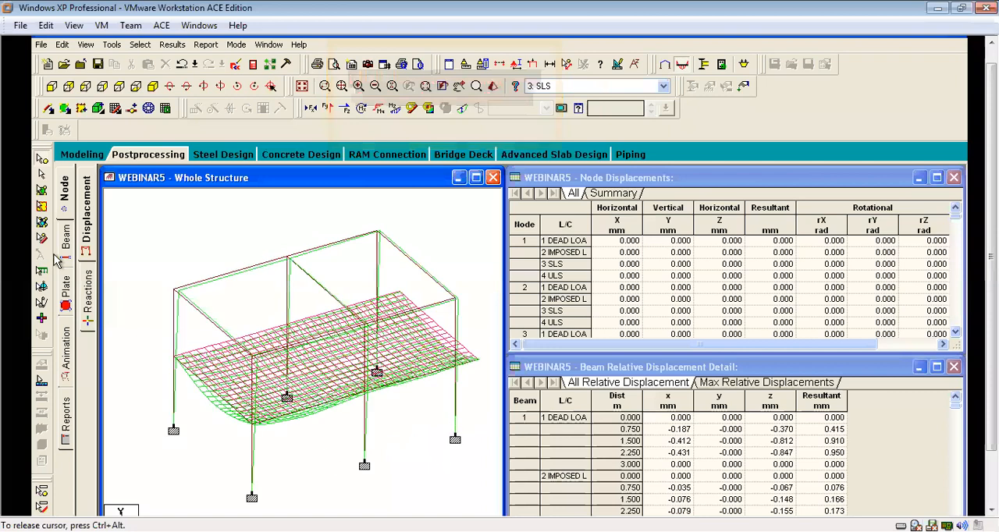
Examine the SLS deflection of the slab and frame in front and side elevations.
{"action": "left_click", "coordinate": [51, 87]}
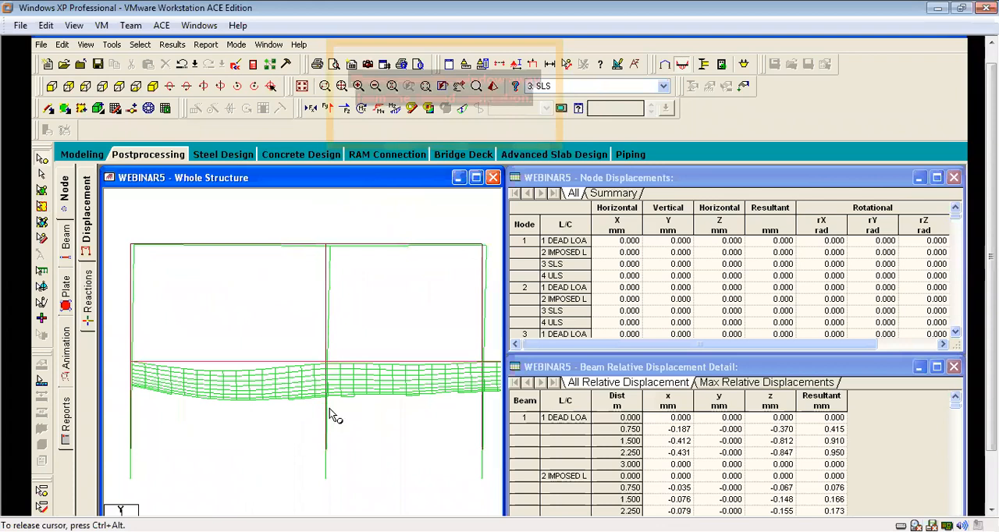
{"action": "scroll", "coordinate": [329, 409], "scroll_direction": "down", "scroll_amount": 2}
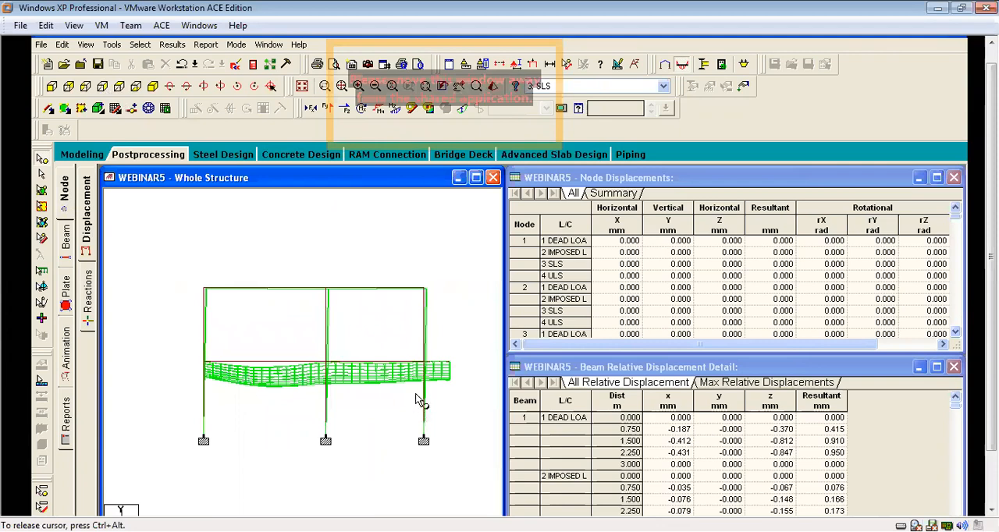
{"action": "scroll", "coordinate": [339, 374], "scroll_direction": "up", "scroll_amount": 2}
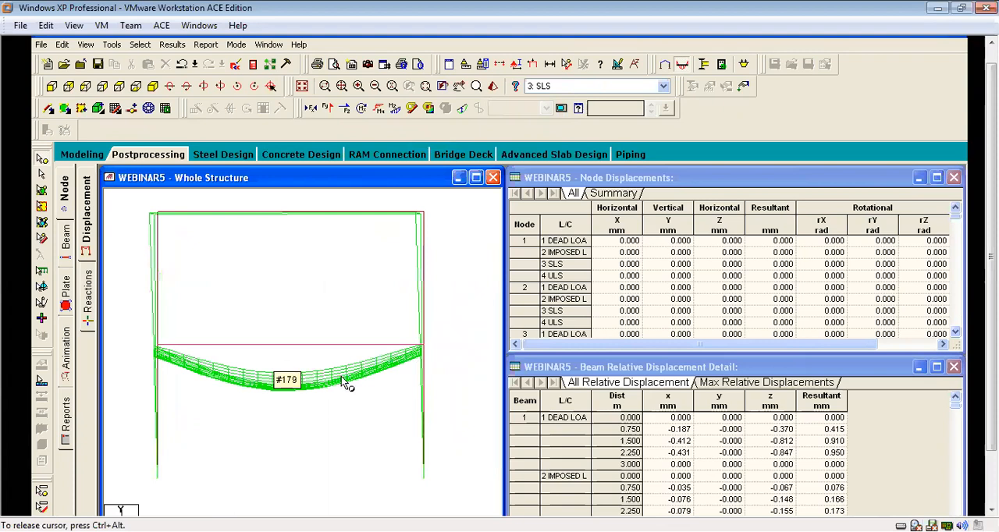
{"action": "scroll", "coordinate": [329, 417], "scroll_direction": "down", "scroll_amount": 1}
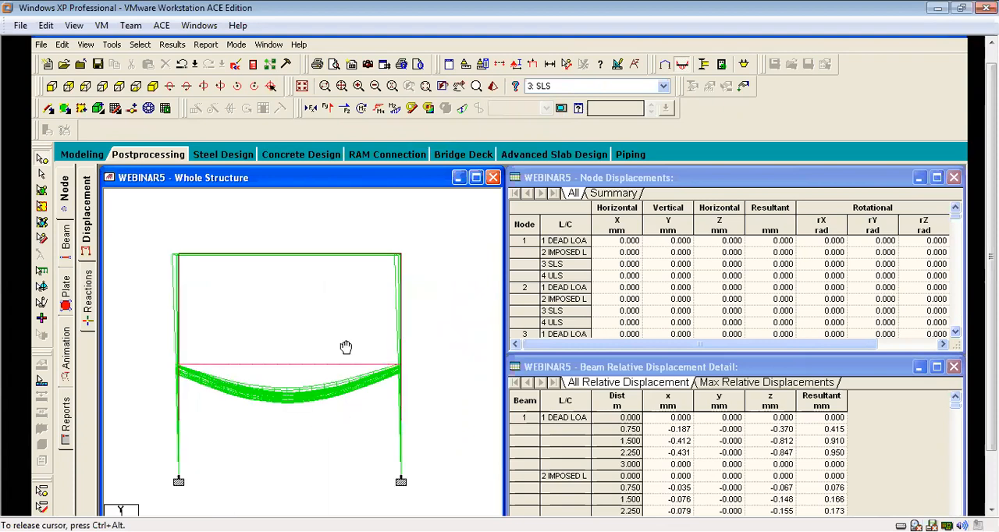
Display the support reactions and statics check results for load case 3: SLS.
{"action": "middle_click_drag", "start_coordinate": [345, 347], "coordinate": [344, 334]}
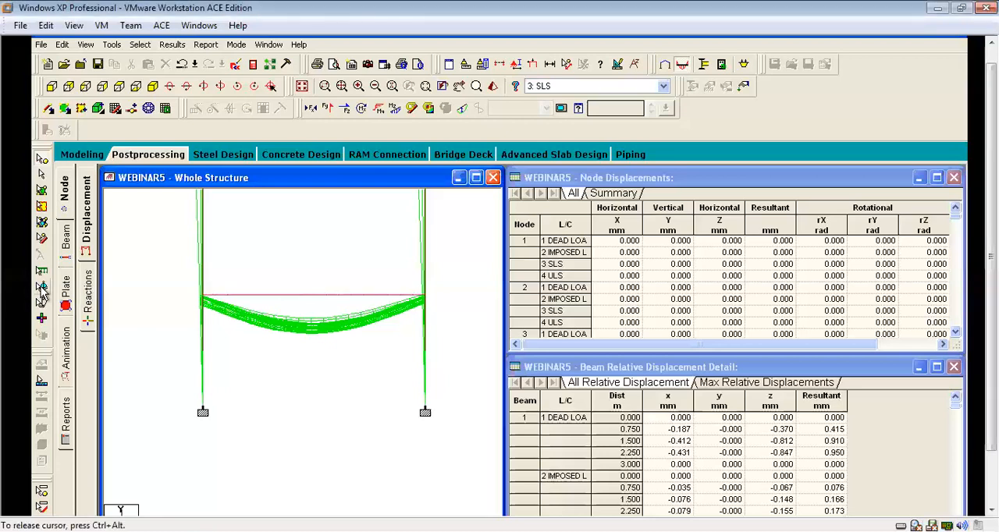
{"action": "left_click", "coordinate": [88, 301]}
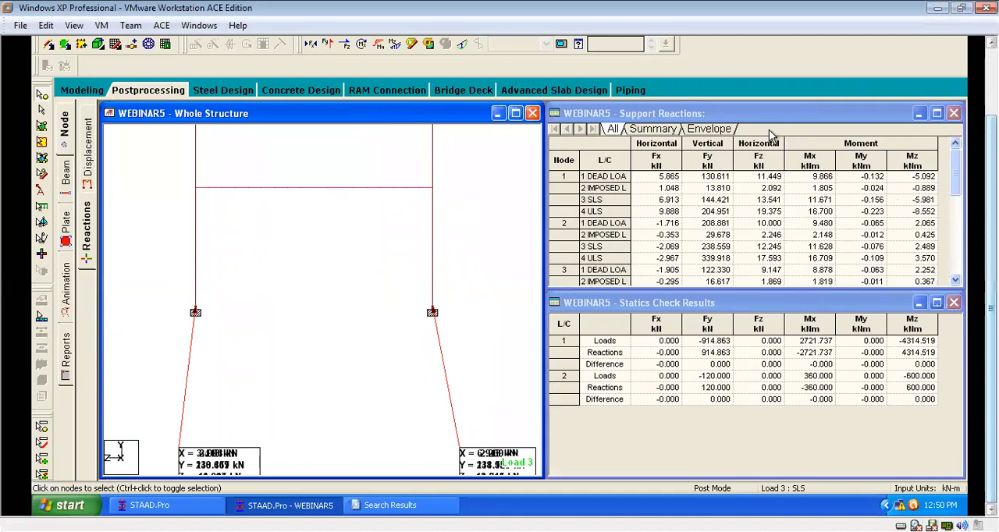
Show the beam bending moment diagrams for load case 4: ULS with the Bending Z result scale set to 50 kNm per m.
{"action": "left_click", "coordinate": [663, 103]}
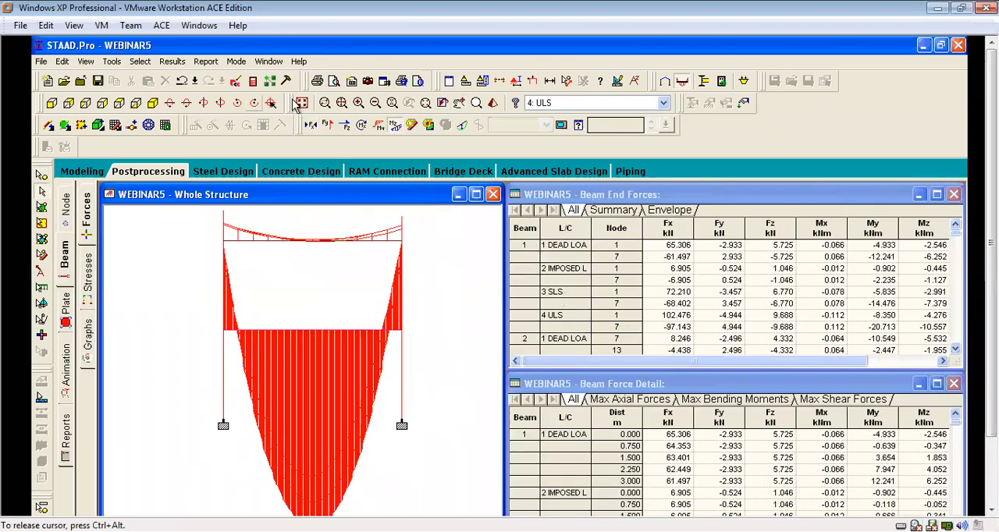
{"action": "middle_click_drag", "start_coordinate": [445, 394], "coordinate": [480, 354]}
{"action": "middle_click_drag", "start_coordinate": [291, 433], "coordinate": [354, 408]}
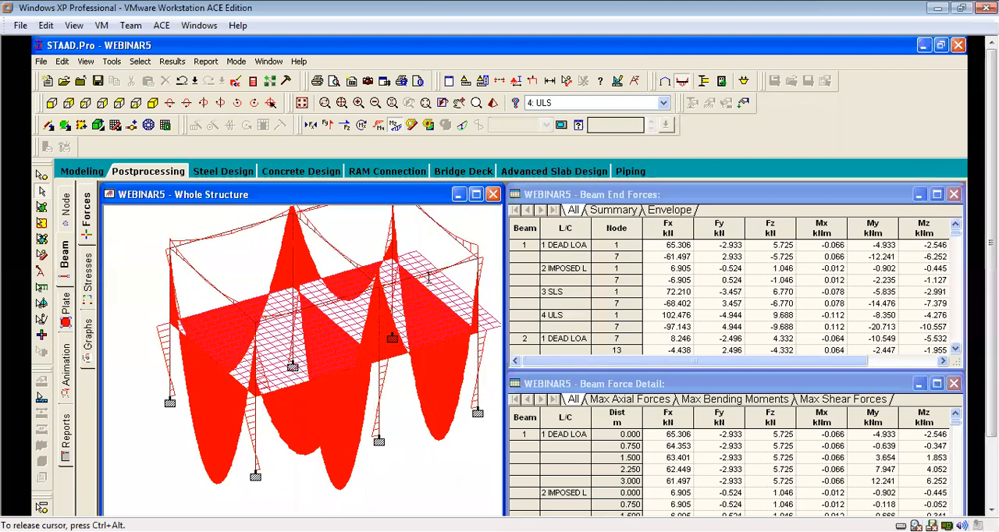
{"action": "type", "text": "50"}
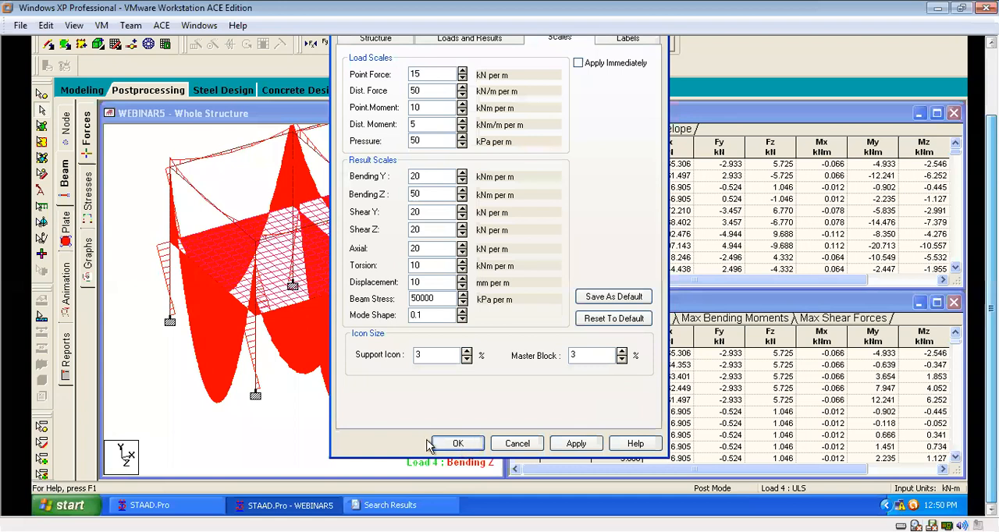
{"action": "key", "text": "Return"}
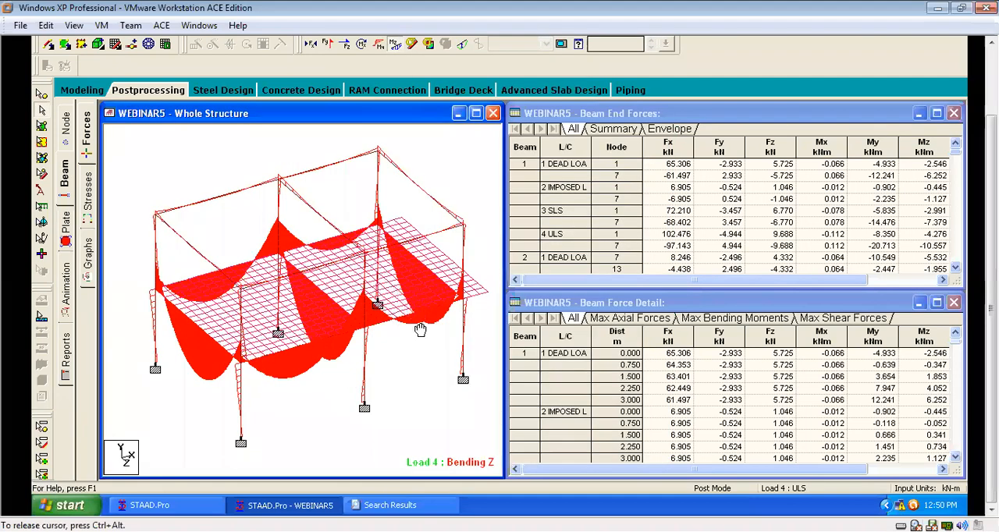
{"action": "scroll", "coordinate": [393, 400], "scroll_direction": "up", "scroll_amount": 1}
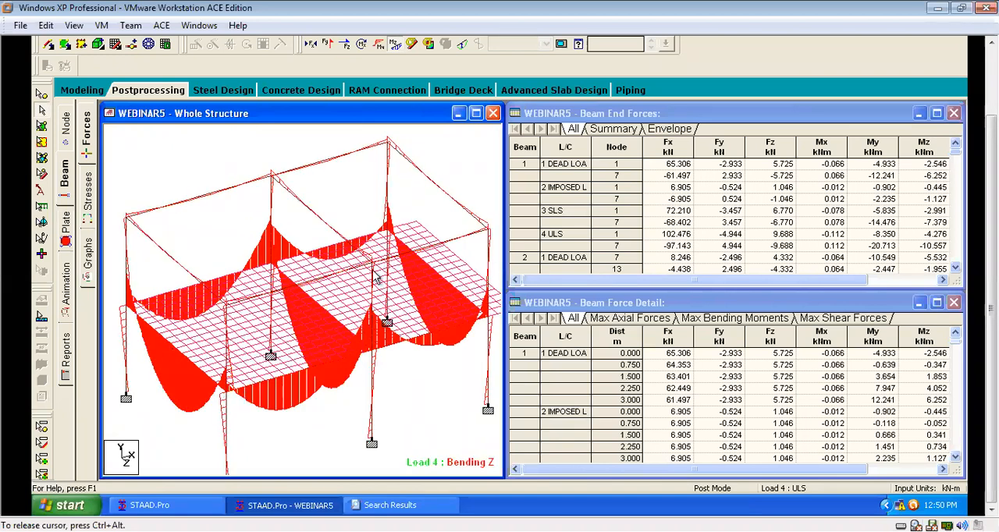
Examine the beam force graphs under ULS for several columns and the middle roof beam.
{"action": "left_click", "coordinate": [86, 253]}
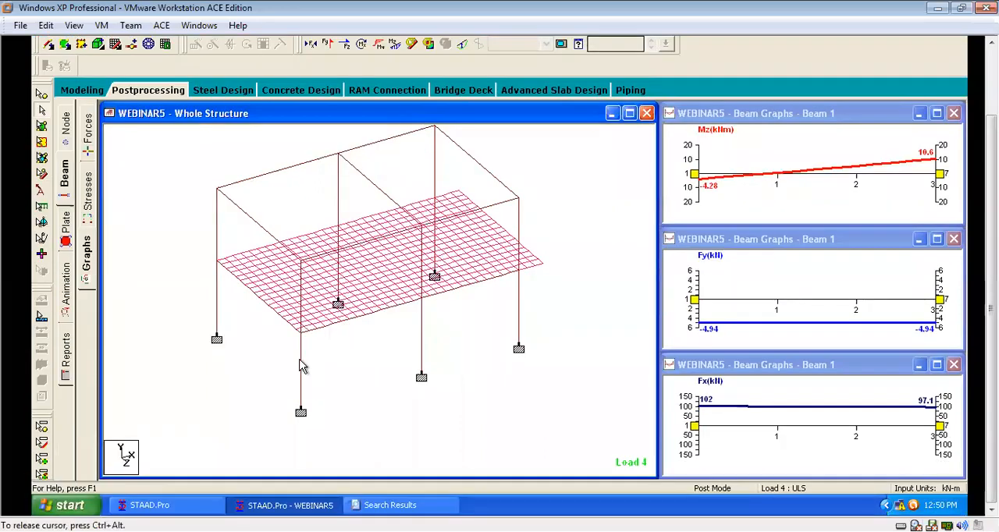
{"action": "left_click", "coordinate": [301, 436]}
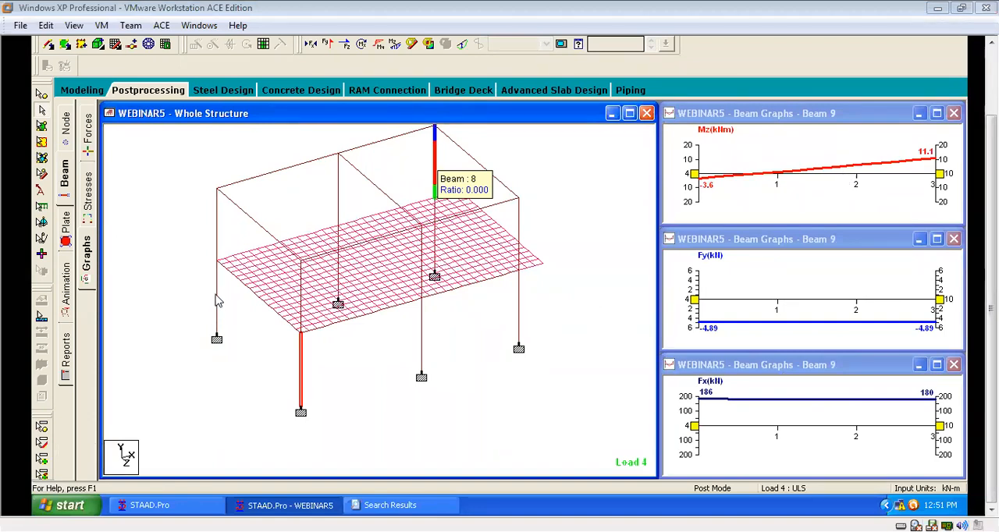
{"action": "left_click", "coordinate": [220, 231]}
{"action": "left_click", "coordinate": [217, 296]}
{"action": "left_click", "coordinate": [373, 186]}
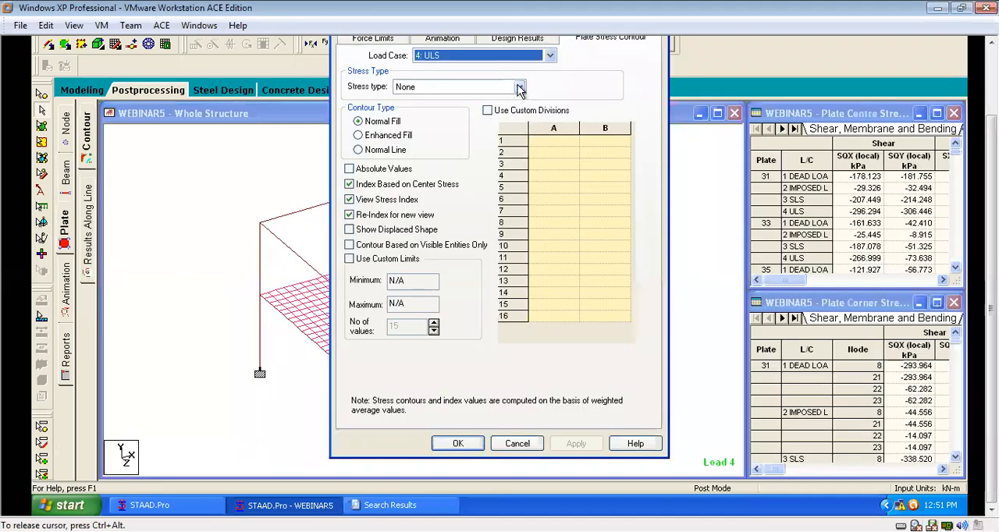
Display the slab's MX (local) plate stress contour for load case 4: ULS and inspect it across both bays.
{"action": "left_click", "coordinate": [520, 88]}
{"action": "left_click", "coordinate": [437, 270]}
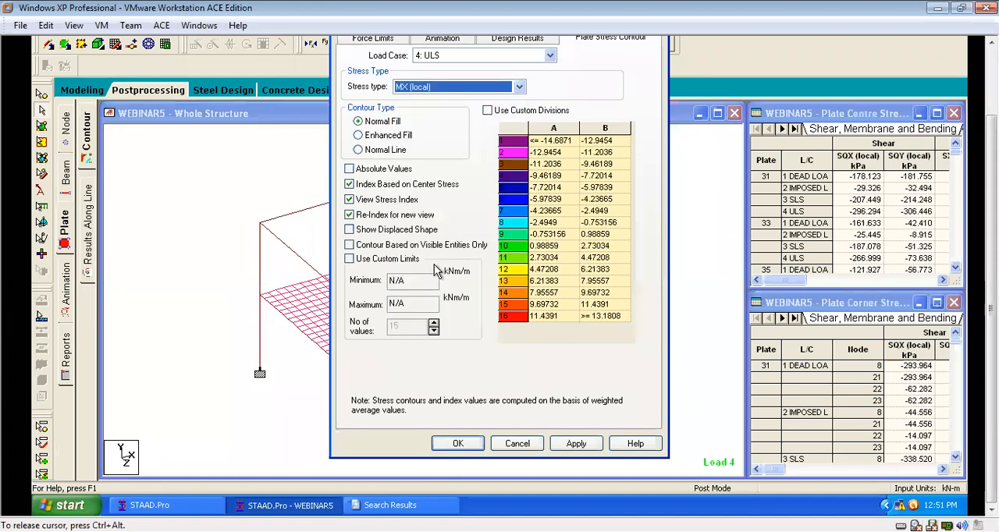
{"action": "left_click", "coordinate": [458, 443]}
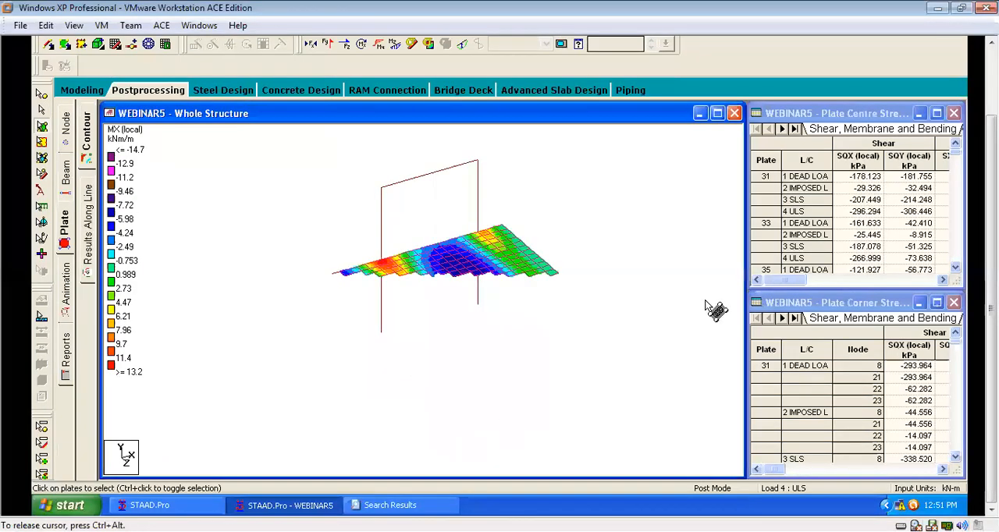
{"action": "scroll", "coordinate": [632, 258], "scroll_direction": "up", "scroll_amount": 1}
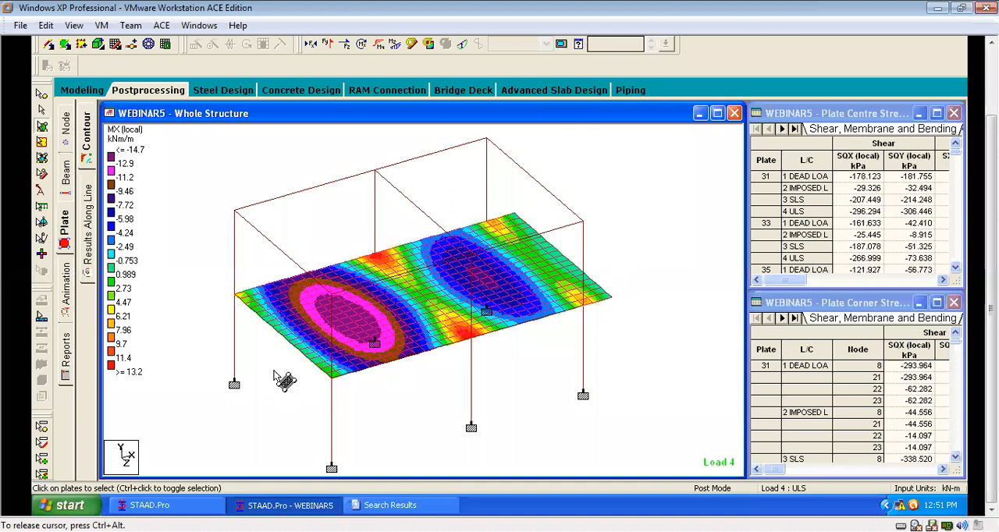
{"action": "scroll", "coordinate": [274, 375], "scroll_direction": "up", "scroll_amount": 1}
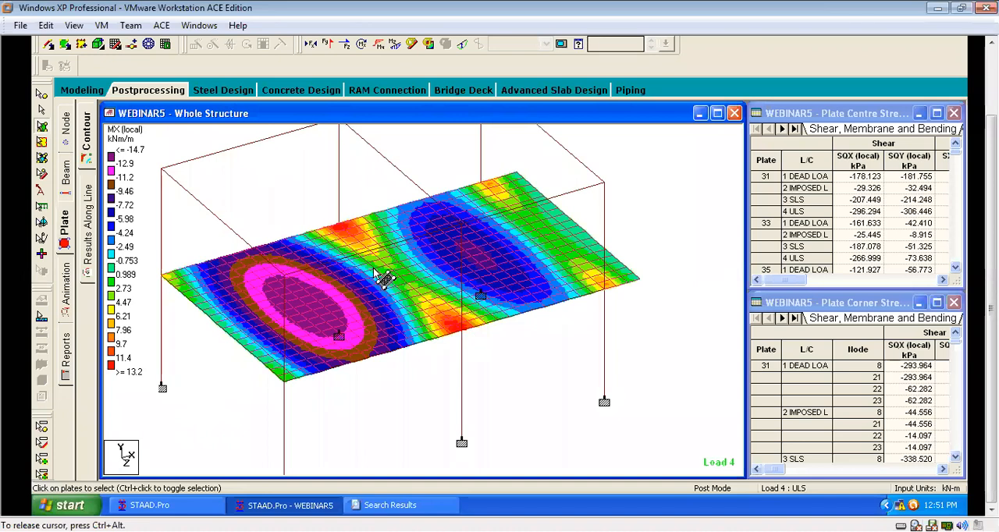
{"action": "scroll", "coordinate": [483, 332], "scroll_direction": "down", "scroll_amount": 1}
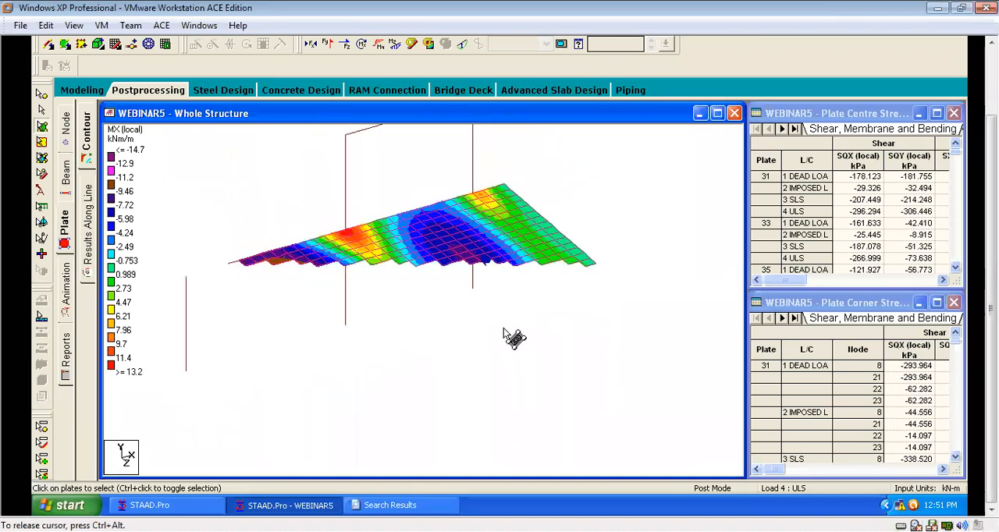
{"action": "left_click_drag", "start_coordinate": [504, 329], "coordinate": [497, 362]}
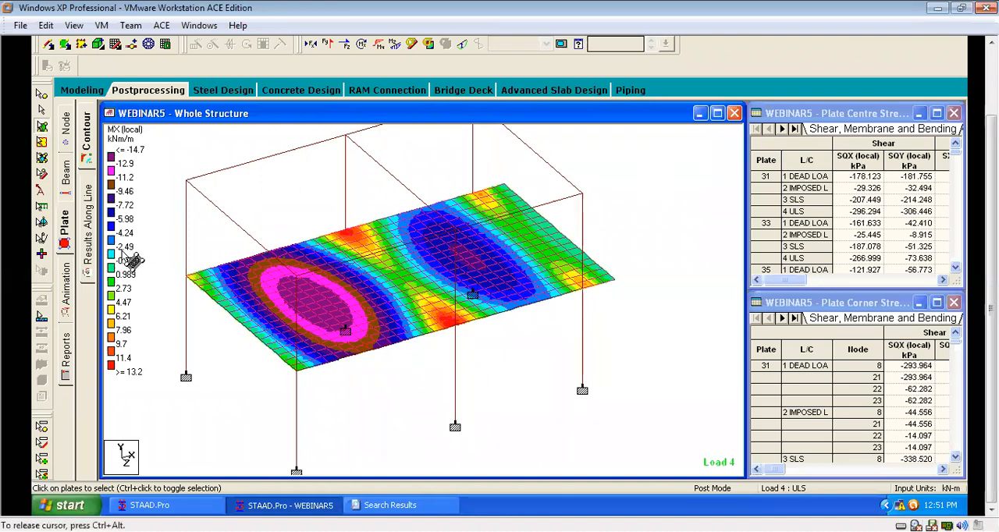
Display the slab's MY (local) plate stress contour for load case 4: ULS and inspect its distribution over the slab.
{"action": "left_click", "coordinate": [66, 219]}
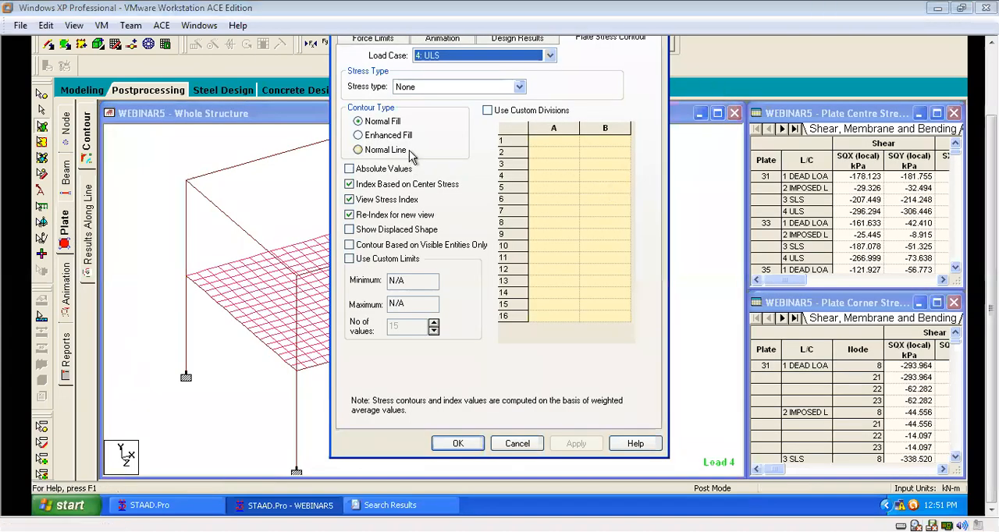
{"action": "left_click", "coordinate": [520, 88]}
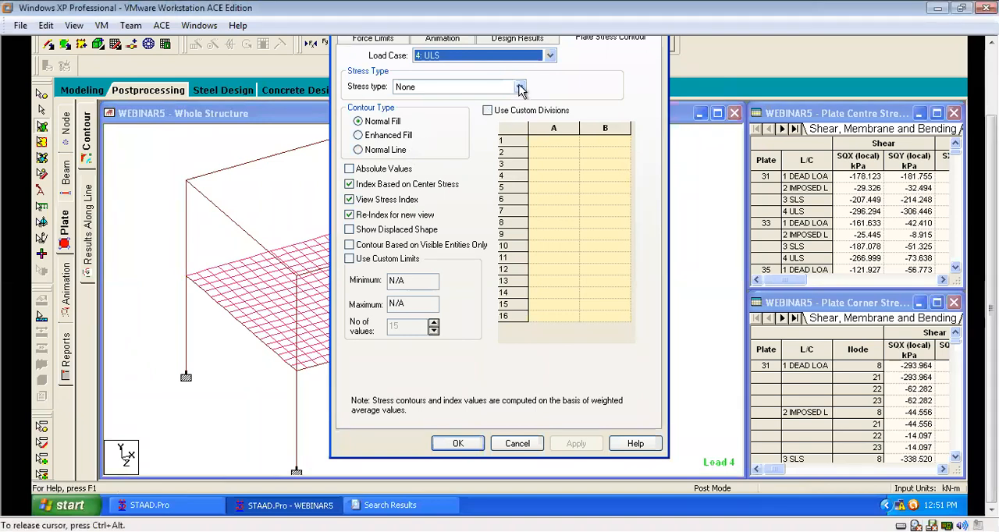
{"action": "left_click", "coordinate": [520, 89]}
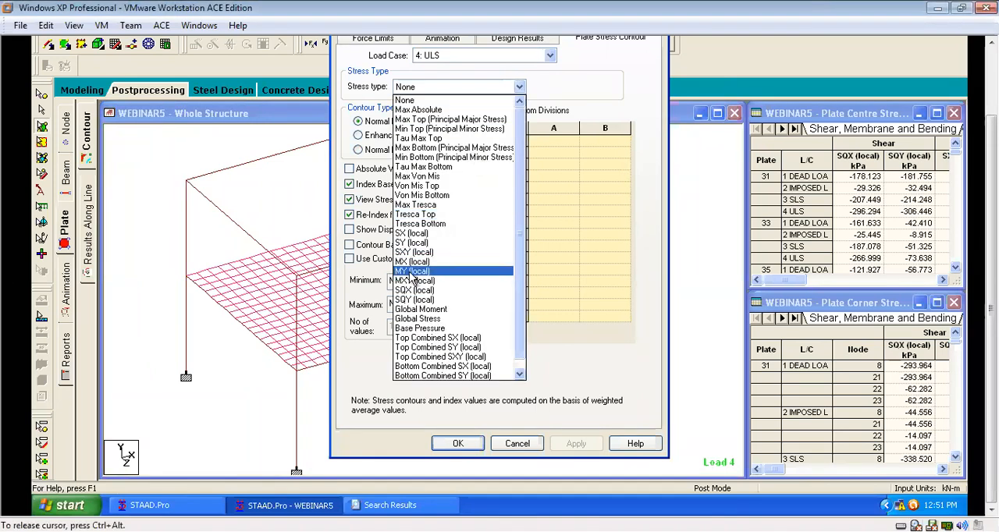
{"action": "left_click", "coordinate": [409, 269]}
{"action": "left_click", "coordinate": [458, 443]}
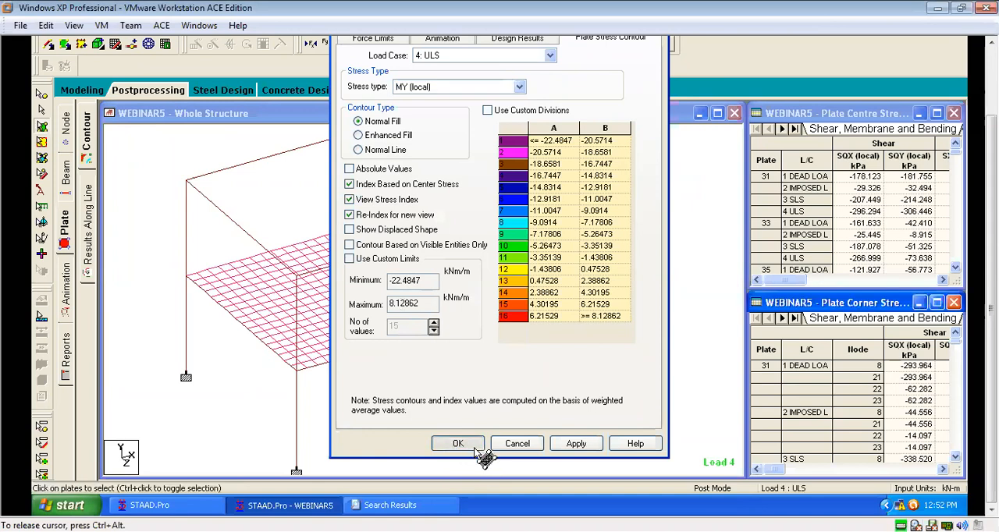
{"action": "scroll", "coordinate": [613, 220], "scroll_direction": "up", "scroll_amount": 2}
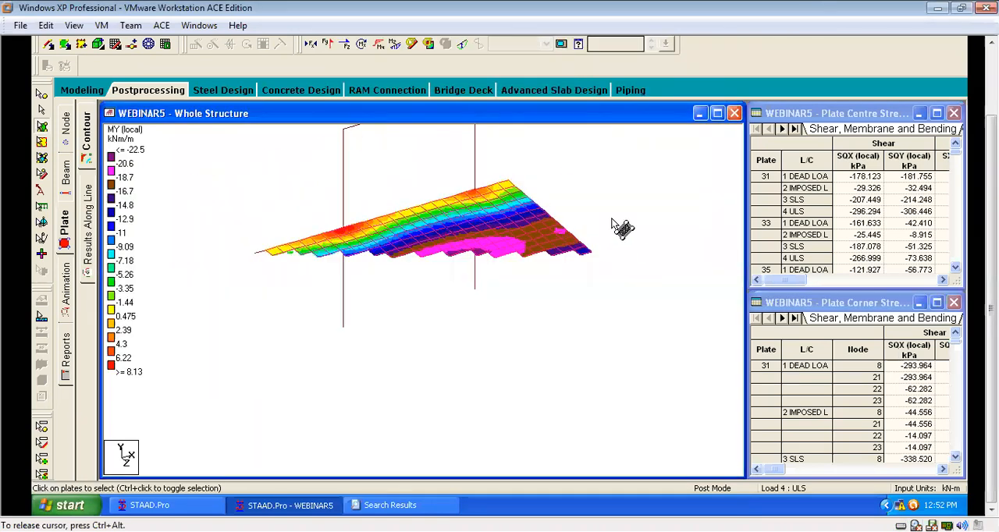
{"action": "left_click_drag", "start_coordinate": [622, 226], "coordinate": [575, 258]}
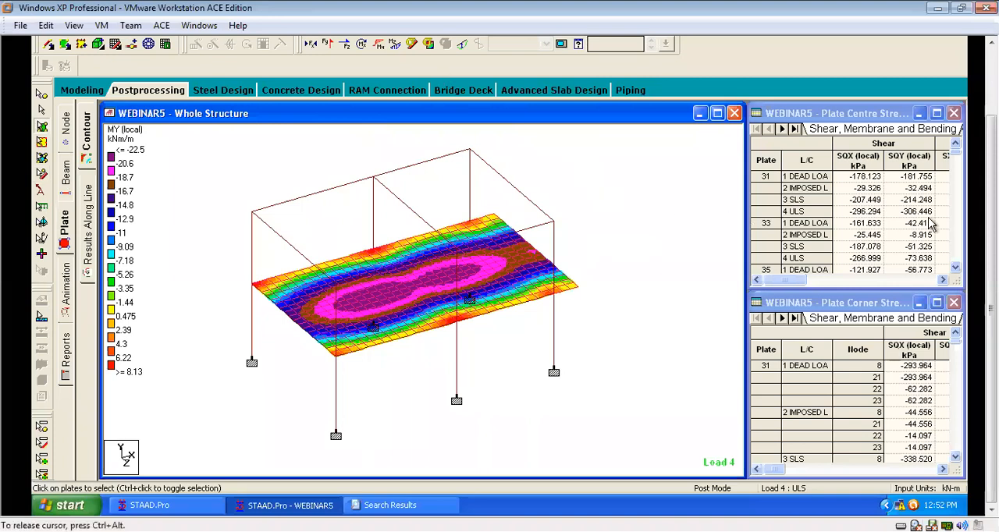
{"action": "scroll", "coordinate": [888, 288], "scroll_direction": "up", "scroll_amount": 3}
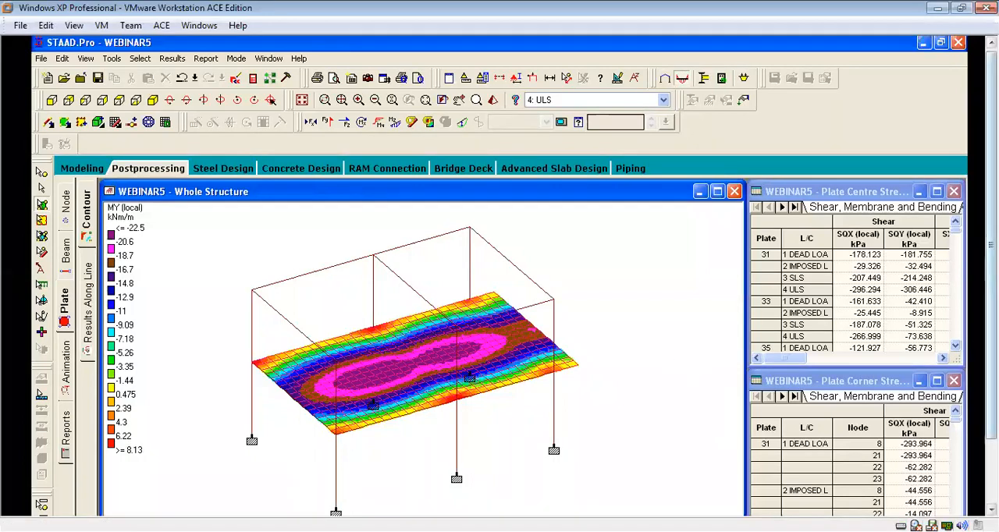
{"action": "left_click_drag", "start_coordinate": [991, 337], "coordinate": [991, 406]}
{"action": "scroll", "coordinate": [468, 297], "scroll_direction": "up", "scroll_amount": 1}
{"action": "left_click_drag", "start_coordinate": [467, 295], "coordinate": [625, 384]}
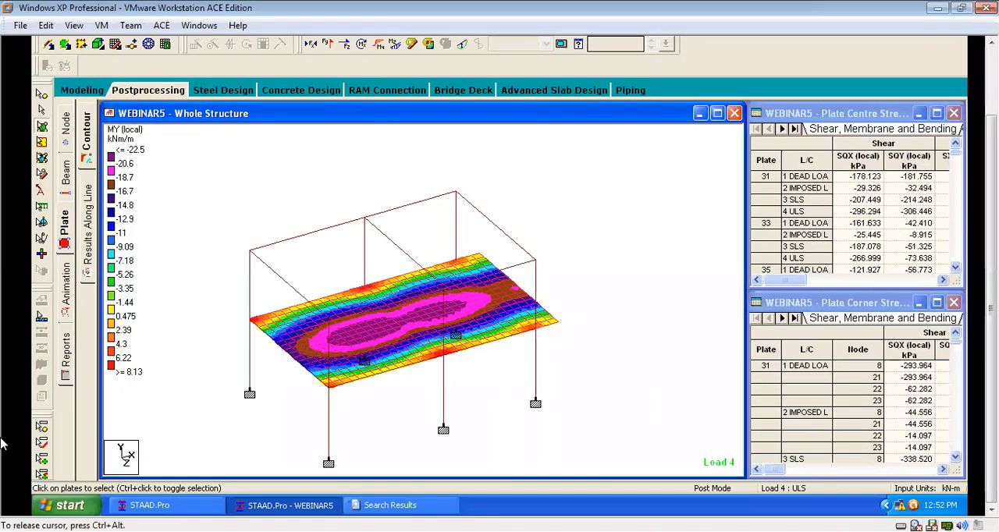
{"action": "scroll", "coordinate": [401, 234], "scroll_direction": "up", "scroll_amount": 1}
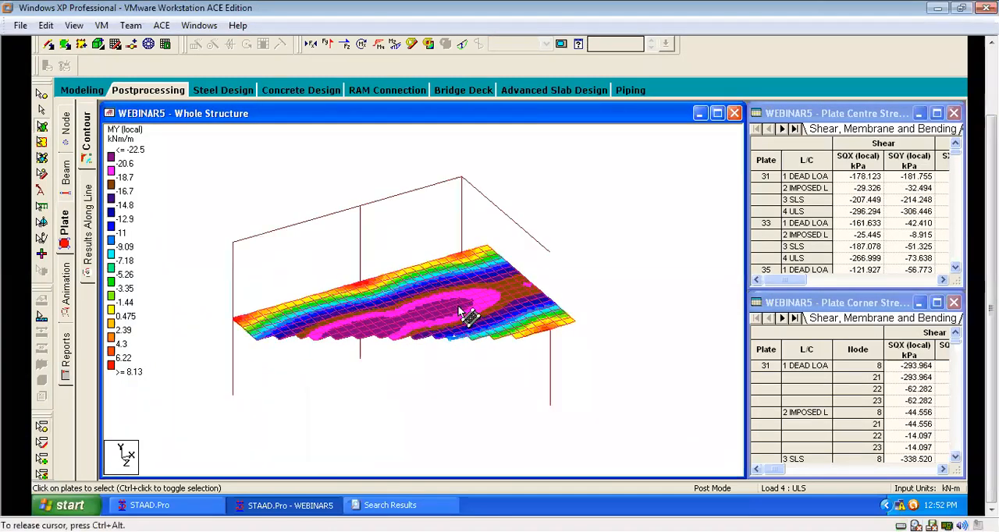
Switch to Concrete Design in STAAD.Pro RC Designer and open the design layer's envelope definitions.
{"action": "left_click", "coordinate": [305, 90]}
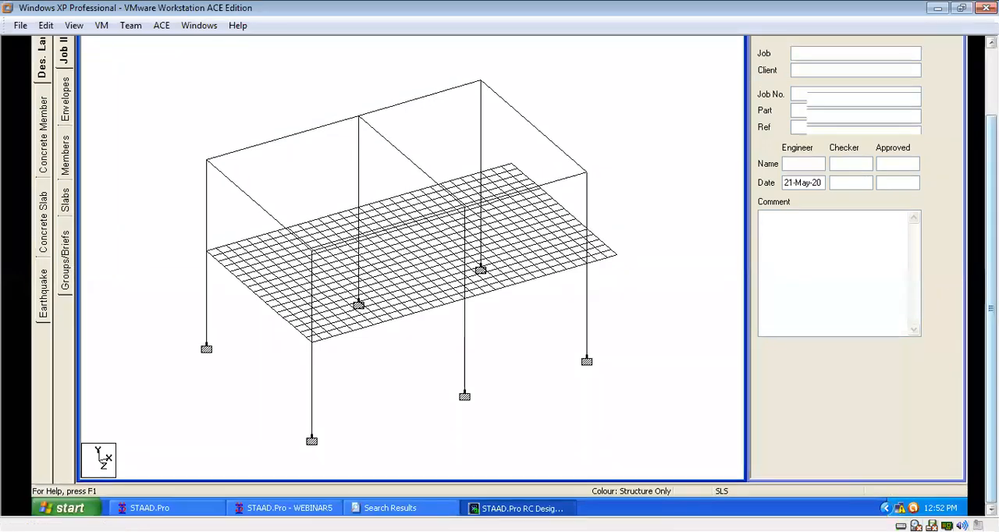
{"action": "left_click_drag", "start_coordinate": [991, 309], "coordinate": [991, 242]}
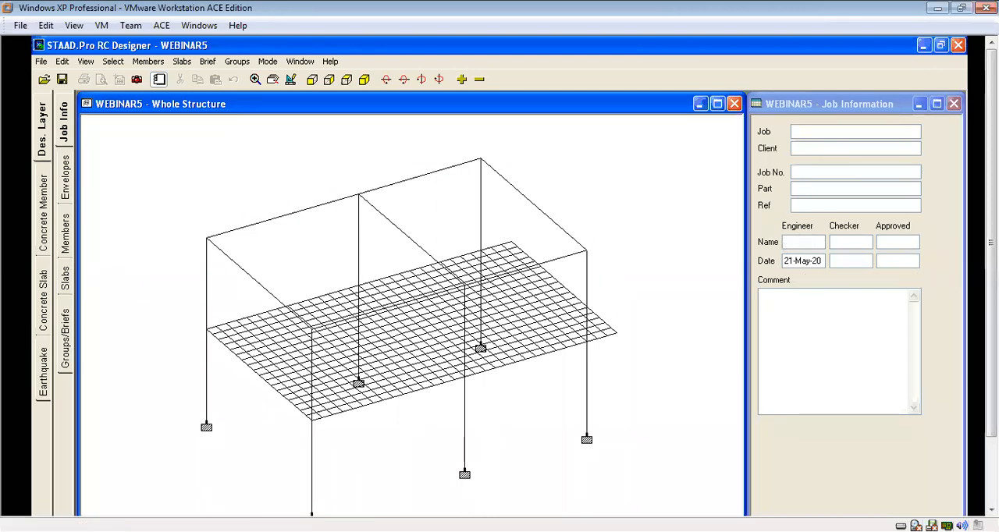
{"action": "left_click", "coordinate": [67, 190]}
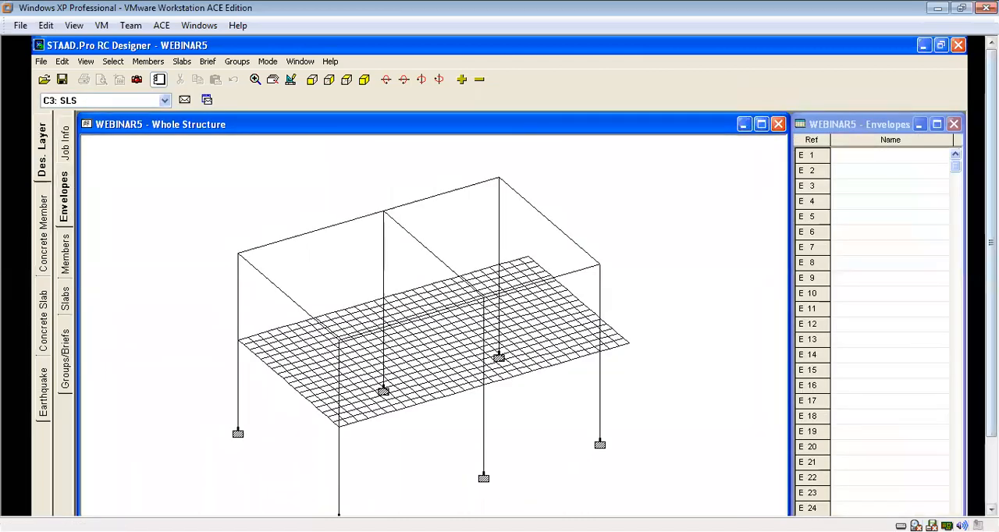
Create a new envelope named E1 containing both the SLS and ULS load combinations.
{"action": "left_click", "coordinate": [824, 467]}
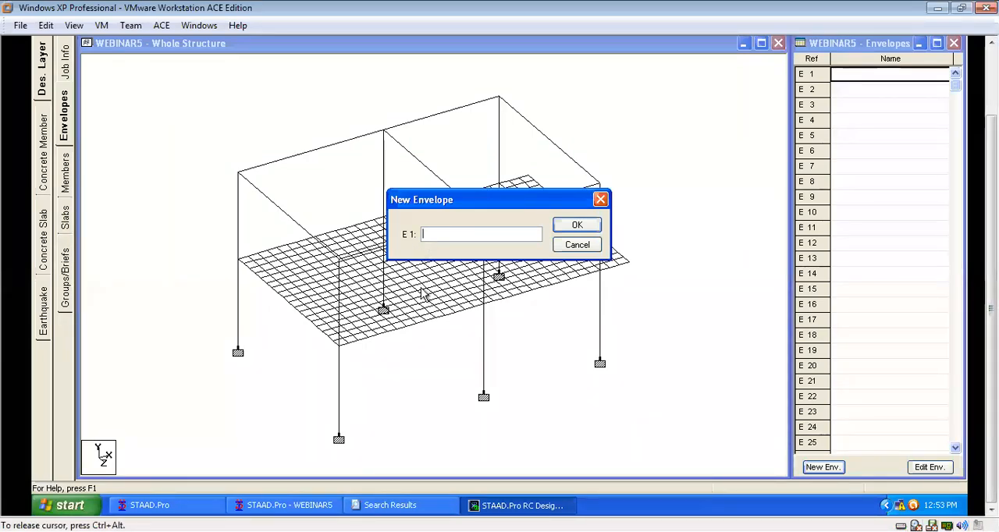
{"action": "type", "text": "E1"}
{"action": "left_click", "coordinate": [581, 228]}
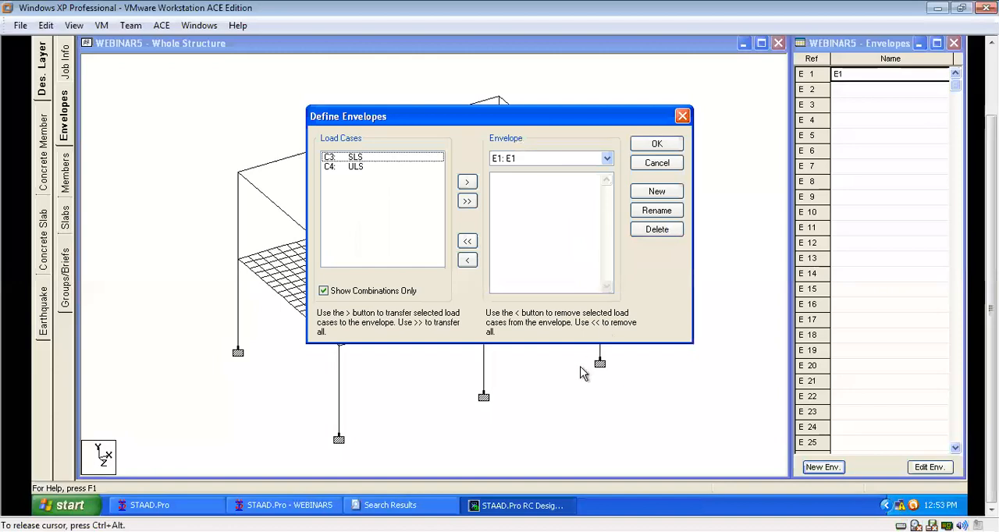
{"action": "left_click", "coordinate": [467, 202]}
{"action": "left_click", "coordinate": [656, 144]}
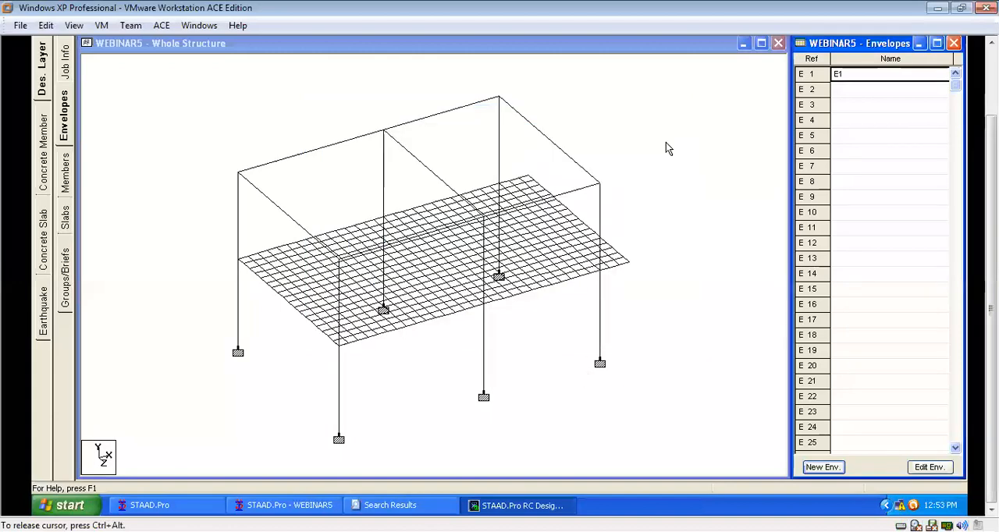
{"action": "left_click", "coordinate": [709, 252]}
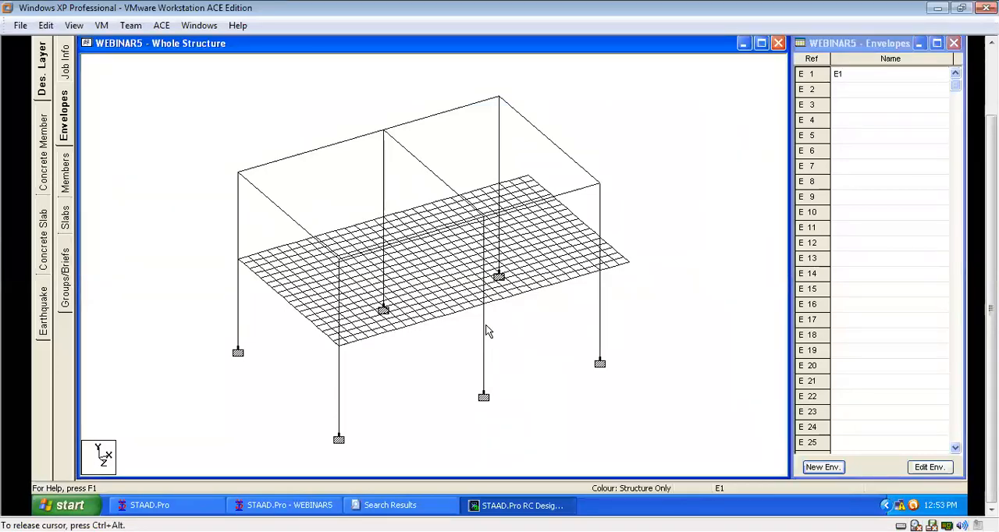
Open the design layer's member definitions, select all frame elements and try to form them into a single member.
{"action": "left_click", "coordinate": [64, 170]}
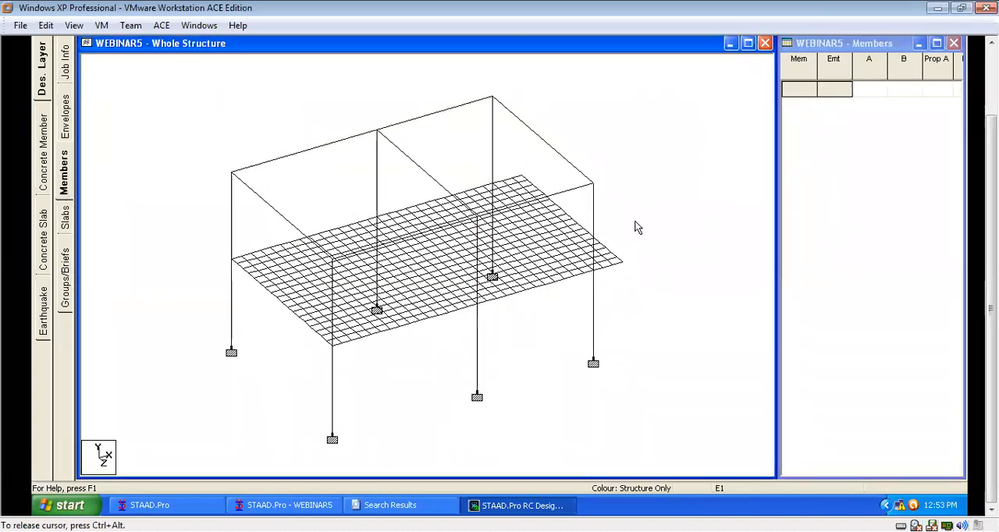
{"action": "left_click_drag", "start_coordinate": [990, 277], "coordinate": [990, 212]}
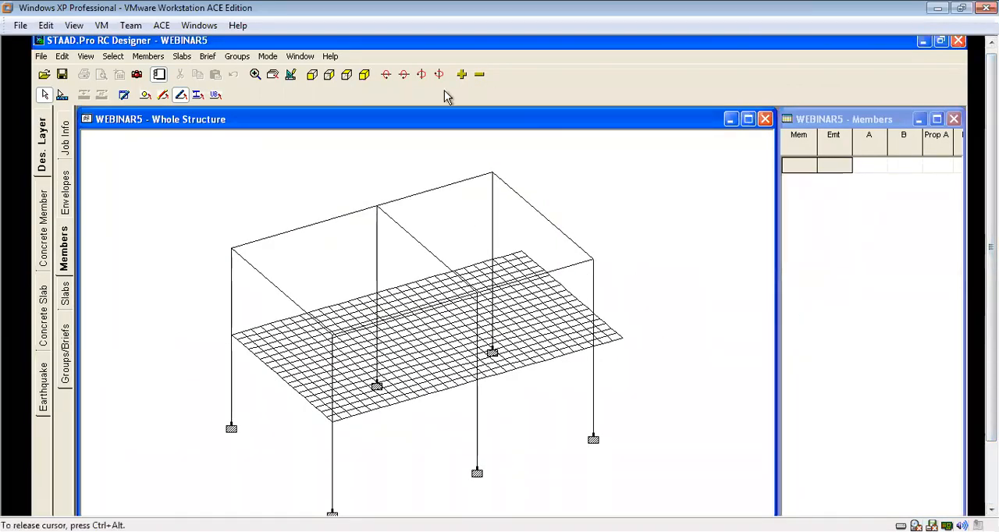
{"action": "left_click", "coordinate": [462, 74]}
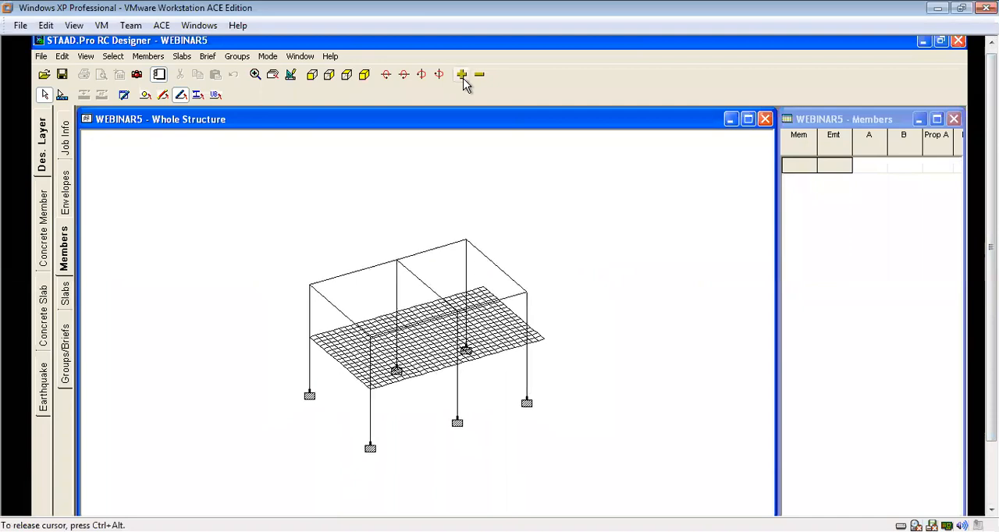
{"action": "left_click_drag", "start_coordinate": [586, 209], "coordinate": [265, 453]}
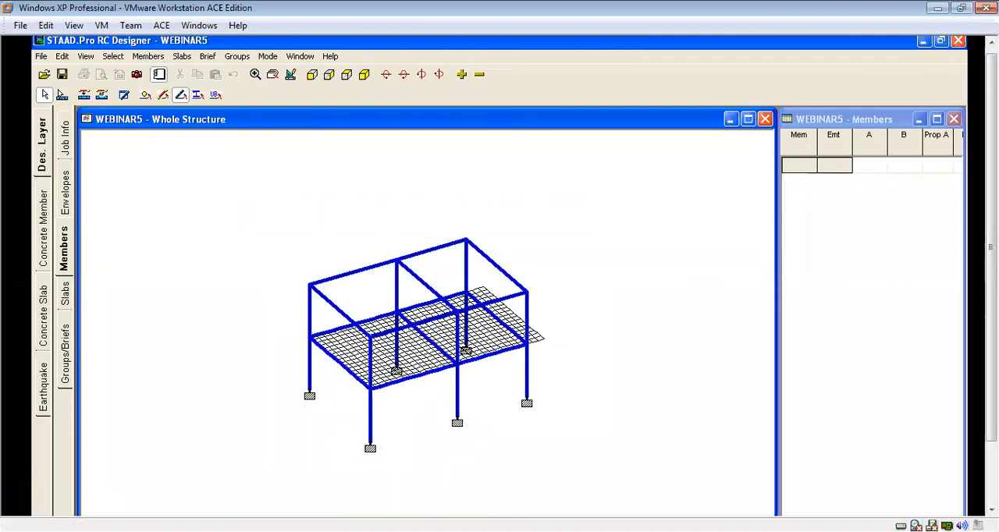
{"action": "left_click", "coordinate": [146, 57]}
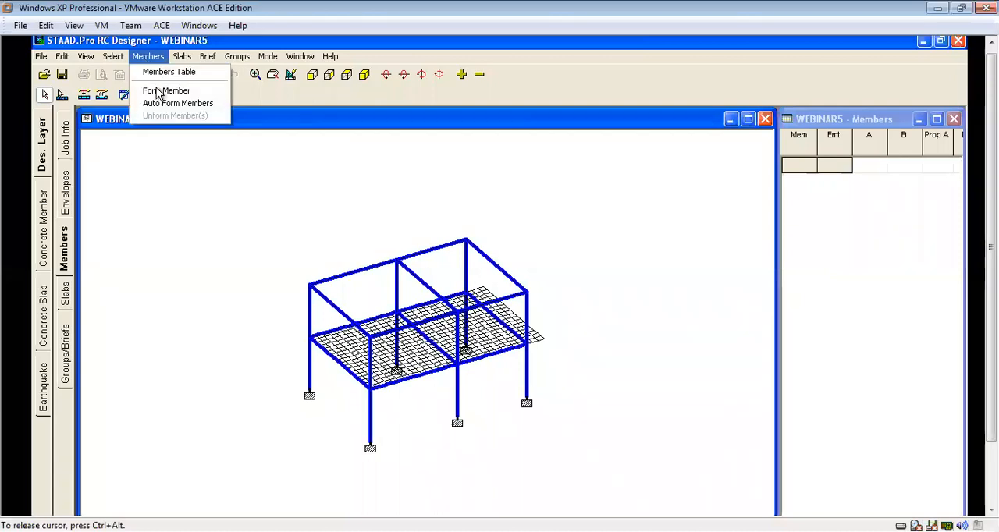
{"action": "left_click", "coordinate": [160, 91]}
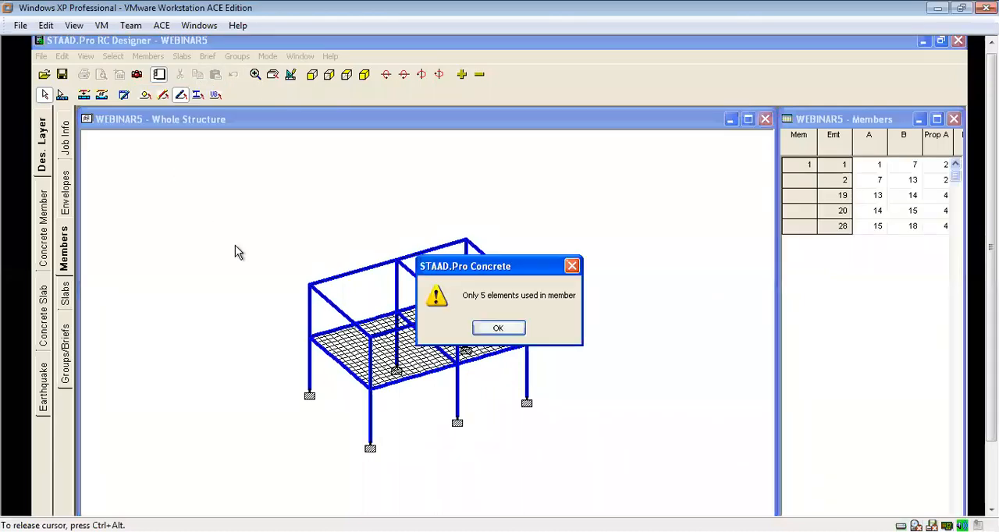
{"action": "left_click", "coordinate": [499, 328]}
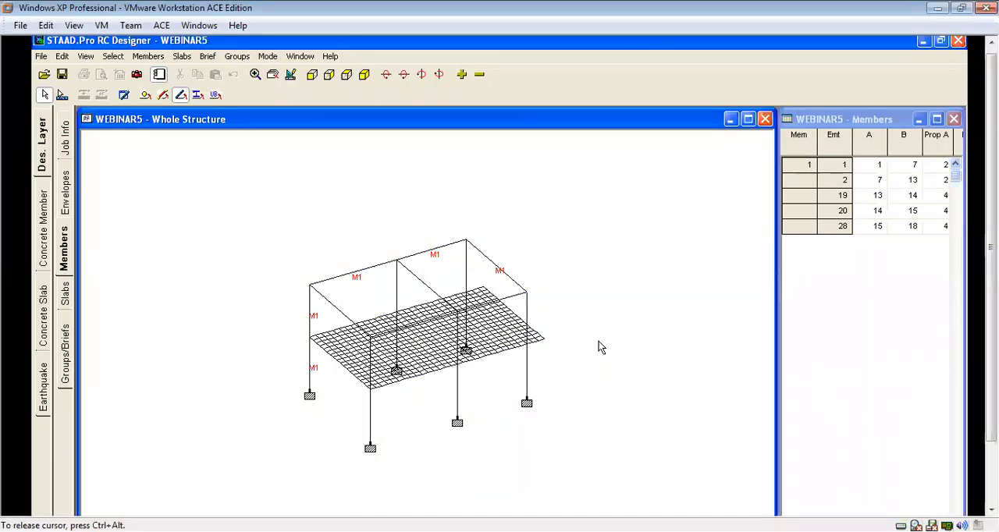
Select the six ground-storey columns and auto form them into separate design members.
{"action": "mouse_move", "coordinate": [991, 247]}
{"action": "left_mouse_down"}
{"action": "mouse_move", "coordinate": [991, 311]}
{"action": "mouse_move", "coordinate": [991, 243]}
{"action": "left_mouse_up"}
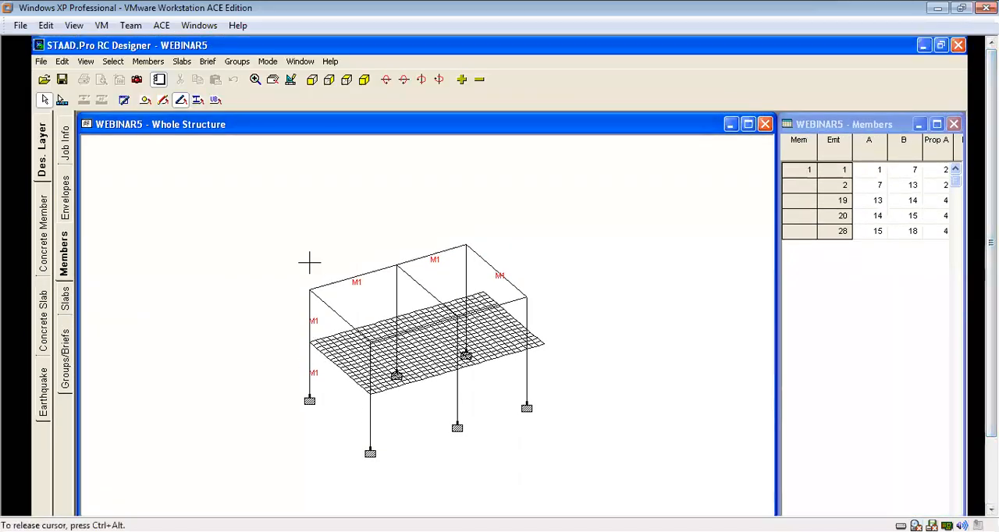
{"action": "left_click", "coordinate": [372, 423]}
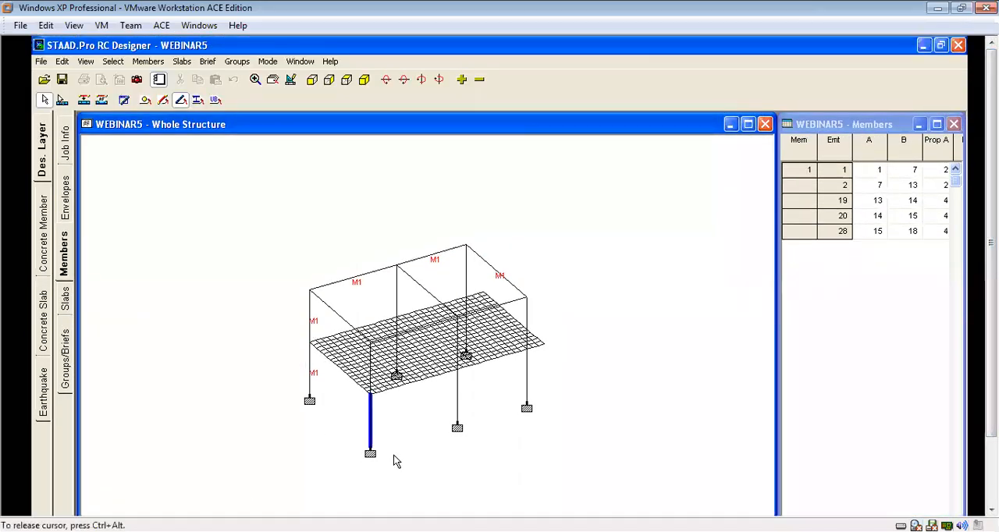
{"action": "left_click", "coordinate": [309, 366]}
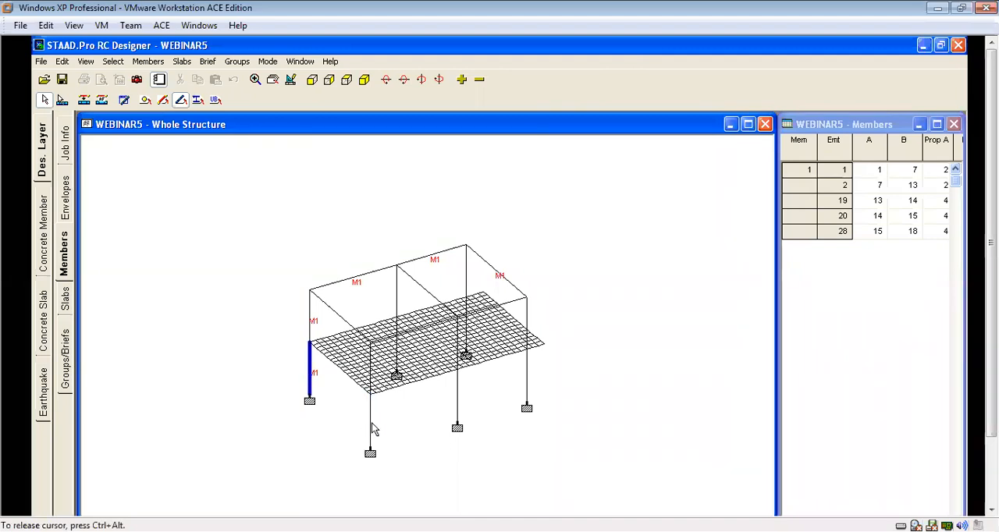
{"action": "left_click", "coordinate": [371, 420], "text": "ctrl"}
{"action": "left_click", "coordinate": [528, 378], "text": "ctrl"}
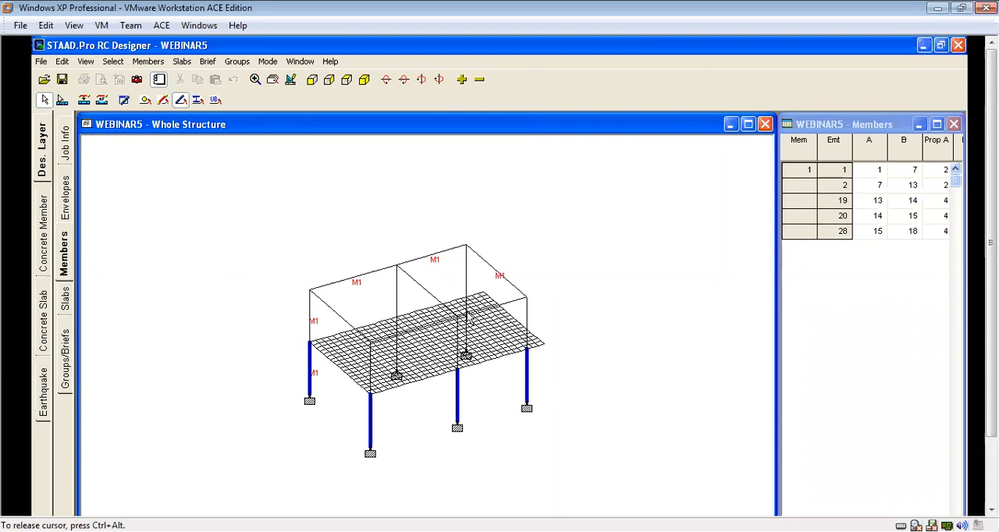
{"action": "left_click", "coordinate": [466, 337], "text": "ctrl"}
{"action": "left_click", "coordinate": [397, 351], "text": "ctrl"}
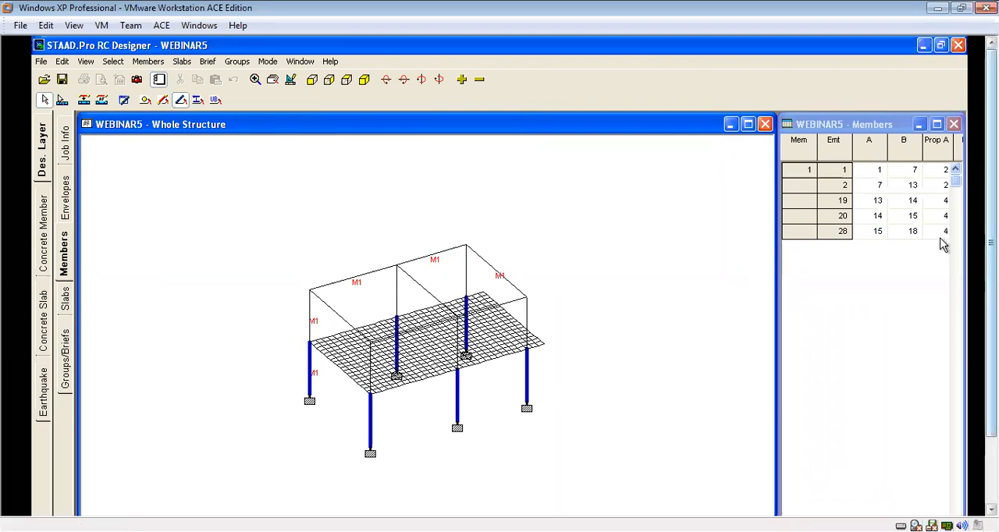
{"action": "left_click", "coordinate": [148, 61]}
{"action": "left_click", "coordinate": [176, 110]}
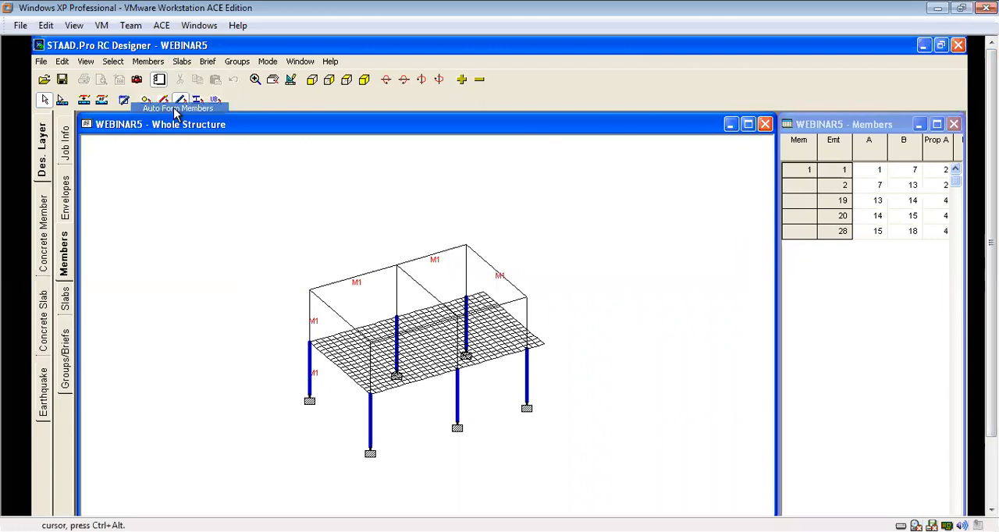
{"action": "left_click", "coordinate": [433, 420]}
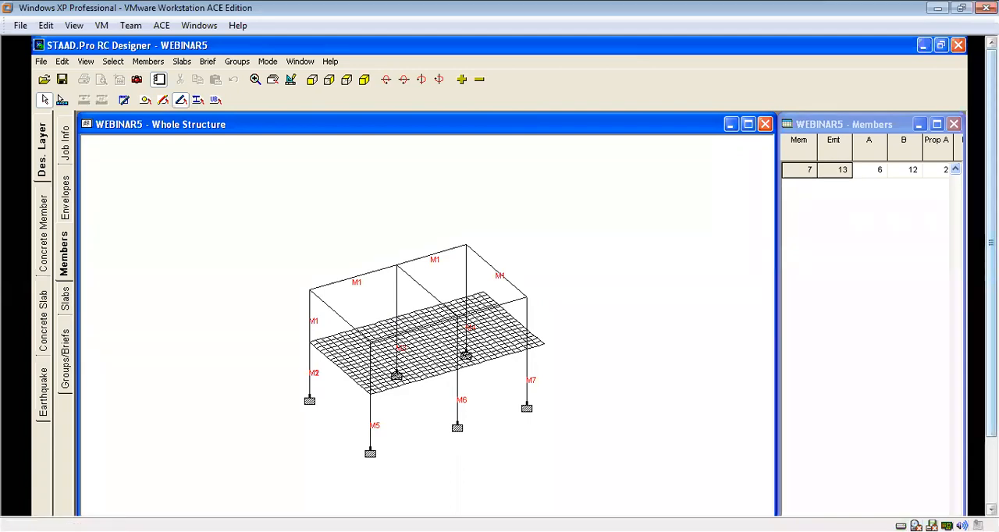
Close the RC Designer without saving the changes and reopen Concrete Design from STAAD.Pro.
{"action": "left_click", "coordinate": [958, 45]}
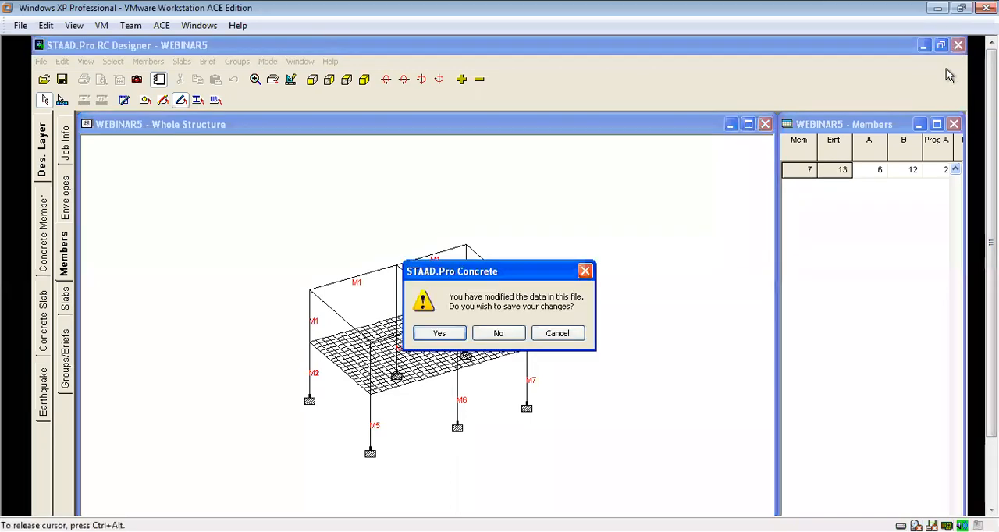
{"action": "left_click", "coordinate": [498, 333]}
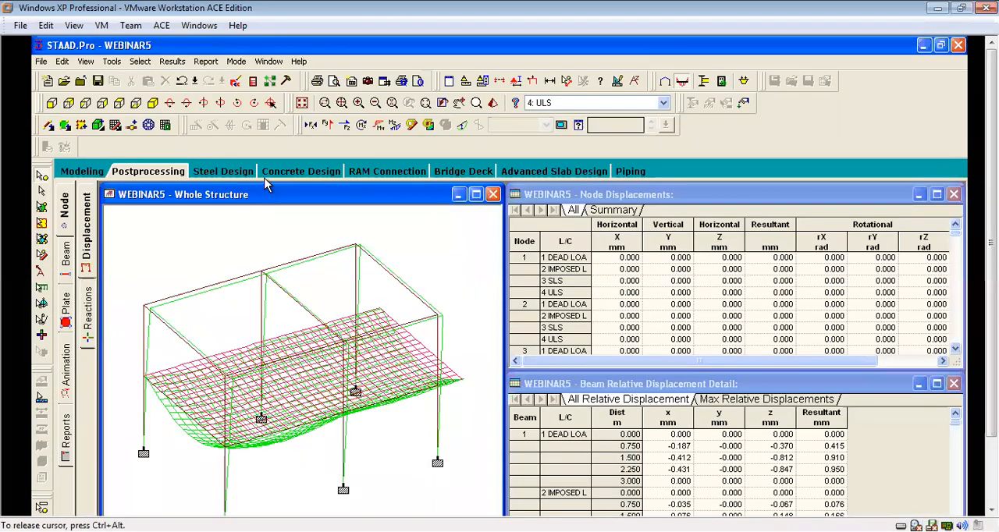
{"action": "left_click", "coordinate": [284, 172]}
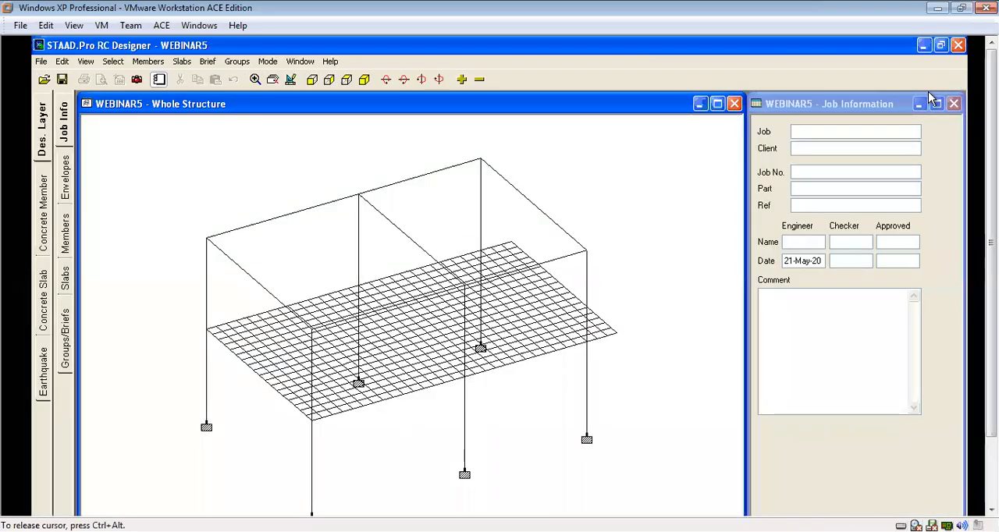
Create a new design envelope named E1 and transfer both the SLS and ULS combinations into it.
{"action": "left_click", "coordinate": [65, 170]}
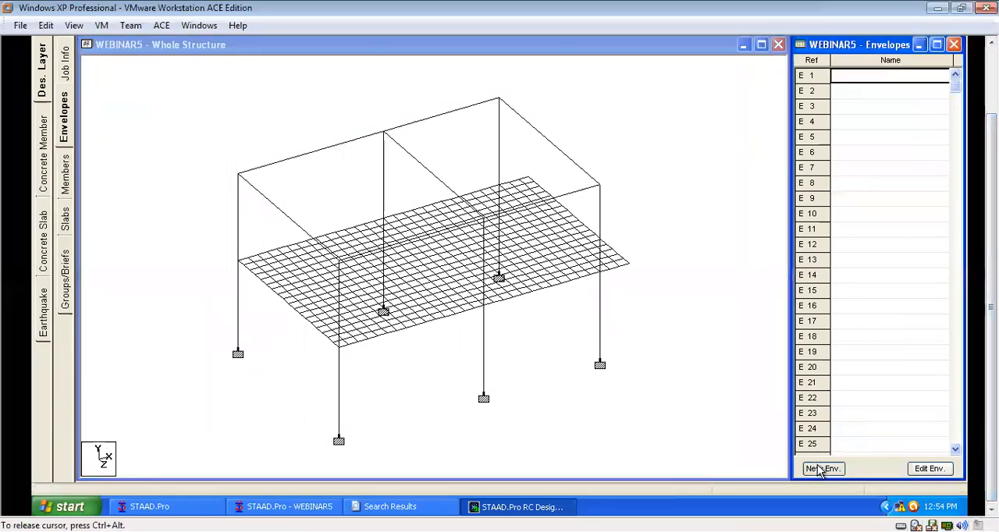
{"action": "left_click", "coordinate": [820, 469]}
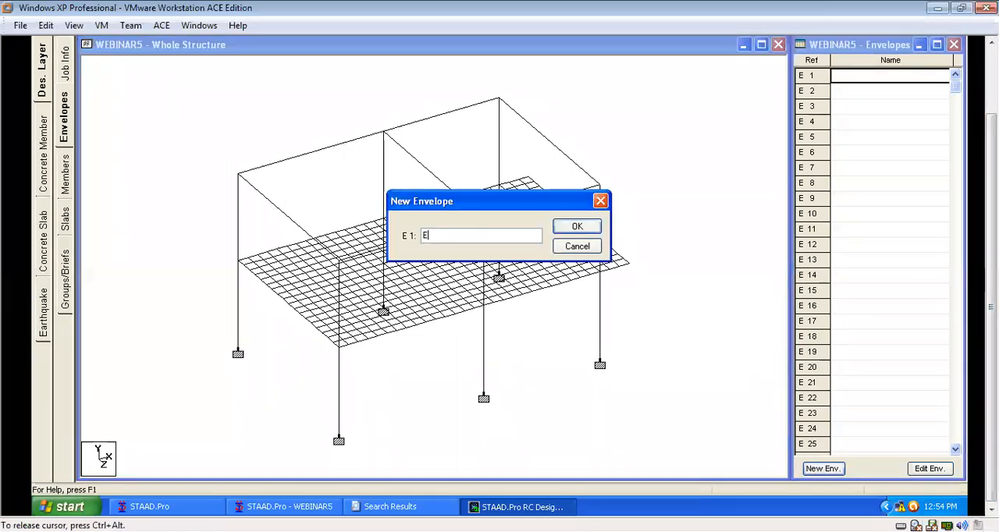
{"action": "key", "text": "Return"}
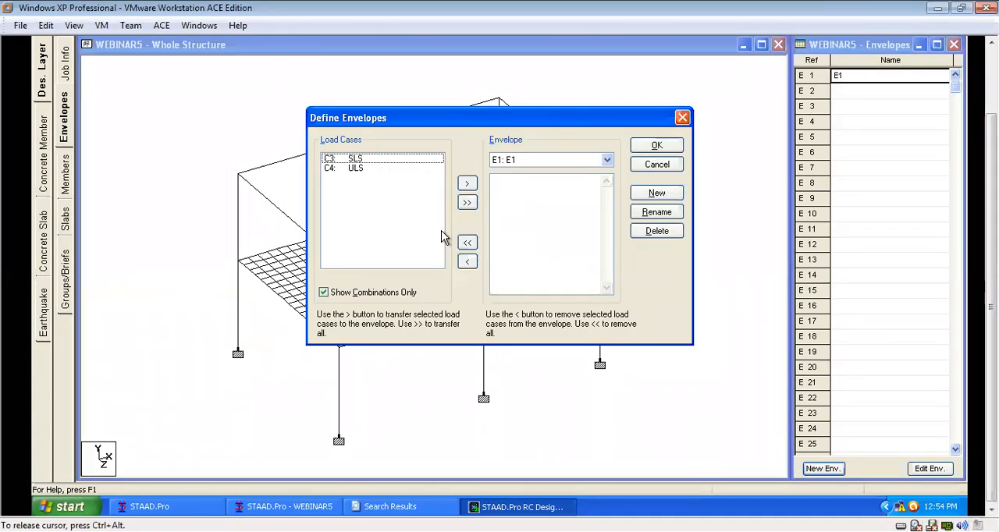
{"action": "left_click", "coordinate": [467, 203]}
{"action": "left_click", "coordinate": [656, 145]}
{"action": "left_click", "coordinate": [707, 272]}
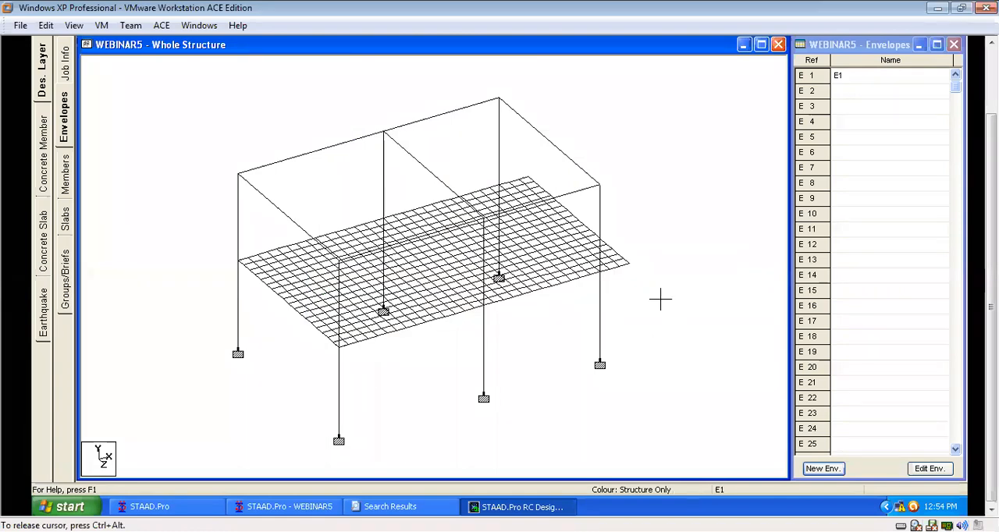
Open the design layer's member definitions with nothing selected and the standard selection cursor active.
{"action": "left_click", "coordinate": [65, 178]}
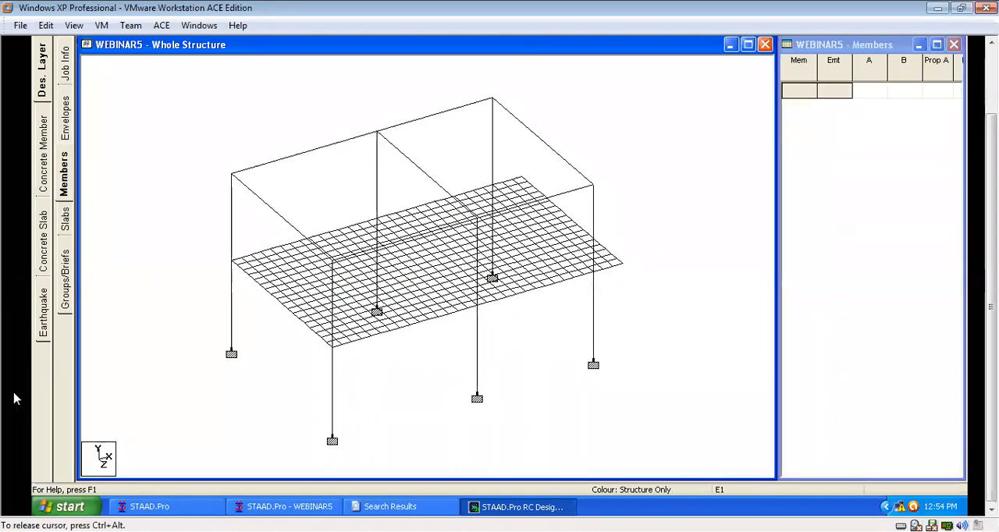
{"action": "left_click", "coordinate": [400, 328]}
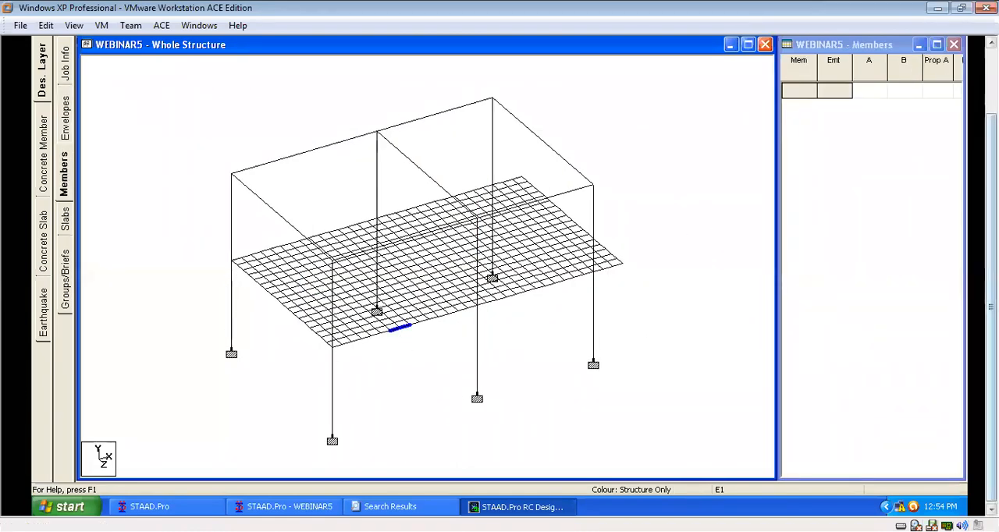
{"action": "left_click", "coordinate": [706, 242]}
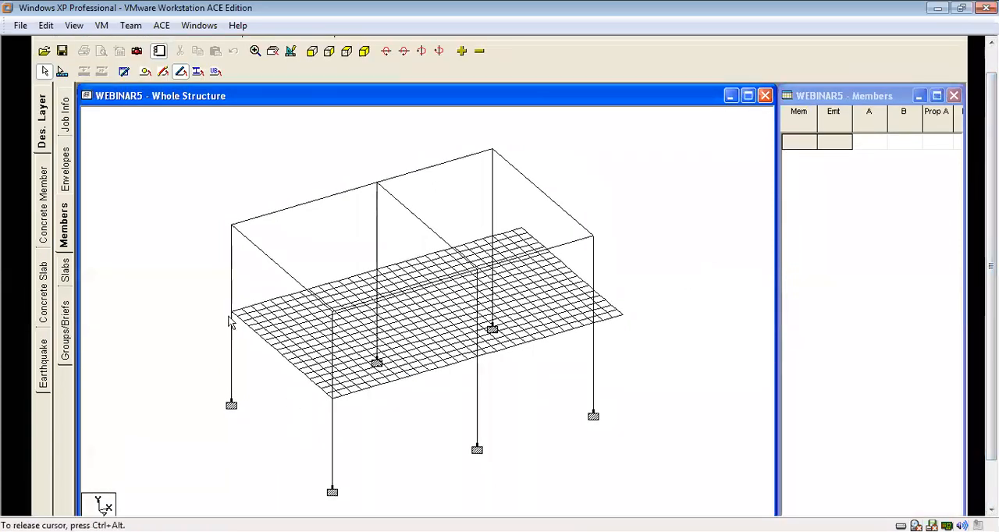
{"action": "left_click", "coordinate": [63, 72]}
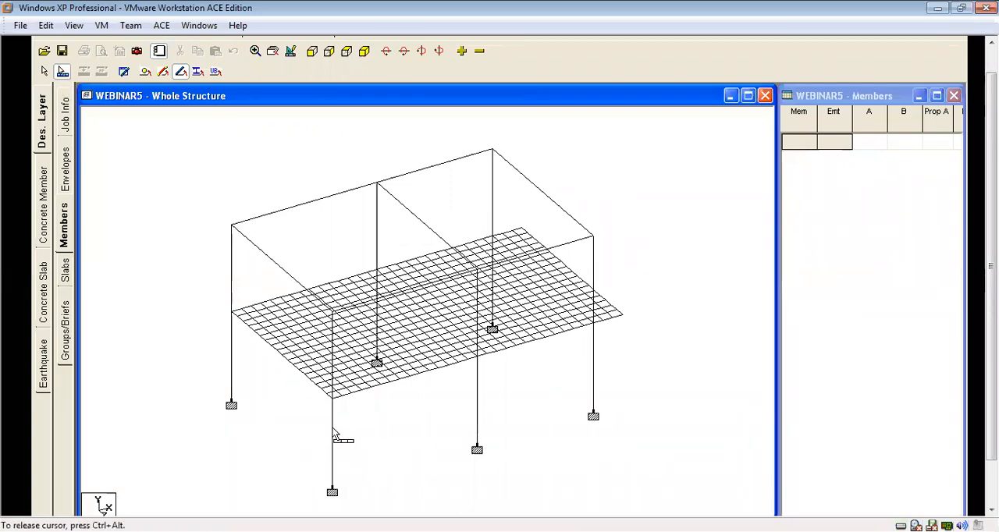
{"action": "left_click", "coordinate": [44, 71]}
Select only the six ground-storey columns, excluding the upper-storey ones, and auto form them into design members.
{"action": "left_click", "coordinate": [333, 451]}
{"action": "left_click", "coordinate": [478, 402]}
{"action": "left_click", "coordinate": [593, 383]}
{"action": "left_click", "coordinate": [593, 273]}
{"action": "left_click", "coordinate": [492, 194]}
{"action": "left_click", "coordinate": [491, 309]}
{"action": "left_click", "coordinate": [376, 333]}
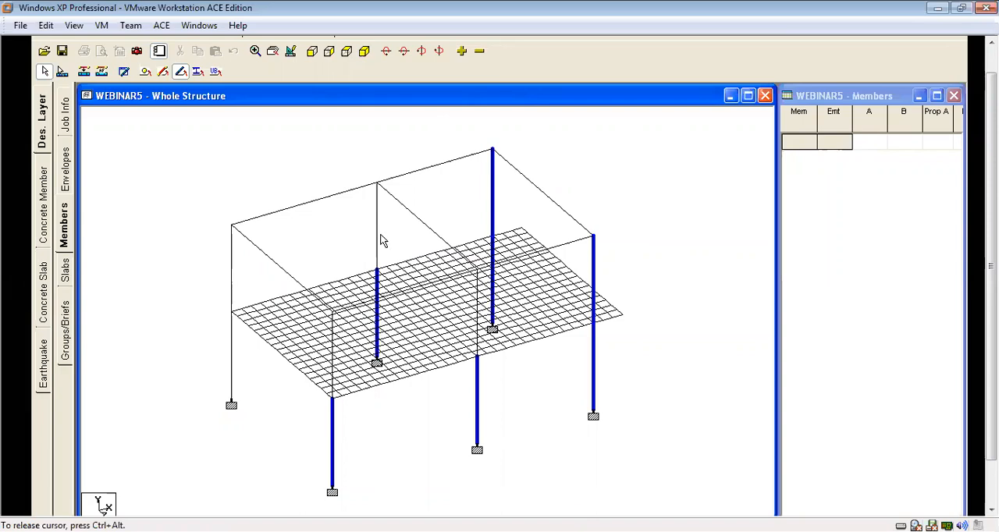
{"action": "left_click", "coordinate": [377, 227]}
{"action": "left_click", "coordinate": [237, 319]}
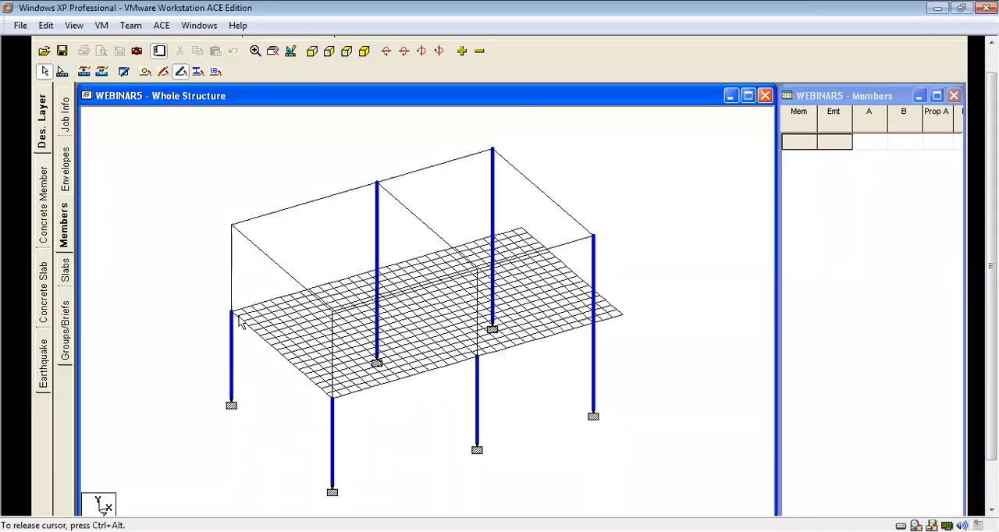
{"action": "left_click", "coordinate": [332, 359]}
{"action": "left_click", "coordinate": [233, 287]}
{"action": "left_click", "coordinate": [334, 372]}
{"action": "left_click", "coordinate": [378, 233]}
{"action": "left_click", "coordinate": [495, 222]}
{"action": "left_click", "coordinate": [595, 273]}
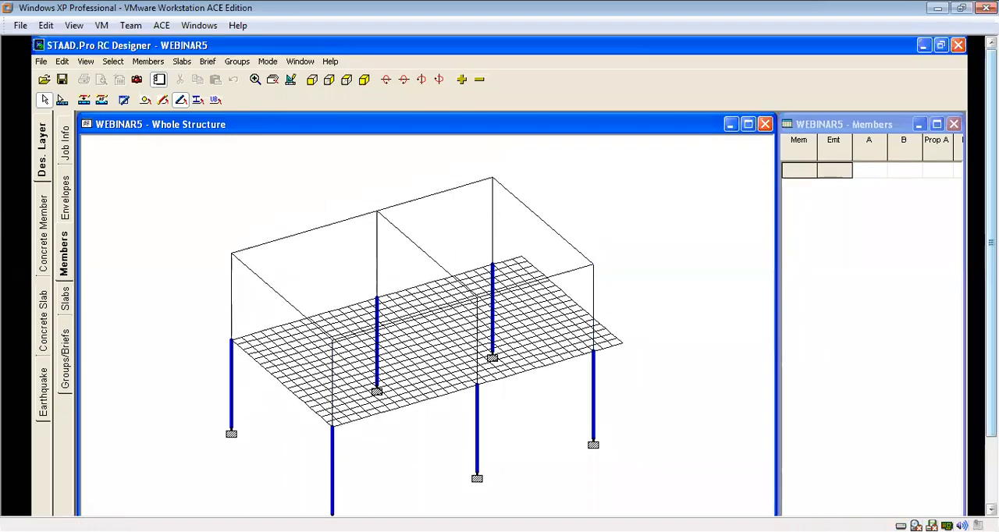
{"action": "left_click", "coordinate": [148, 61]}
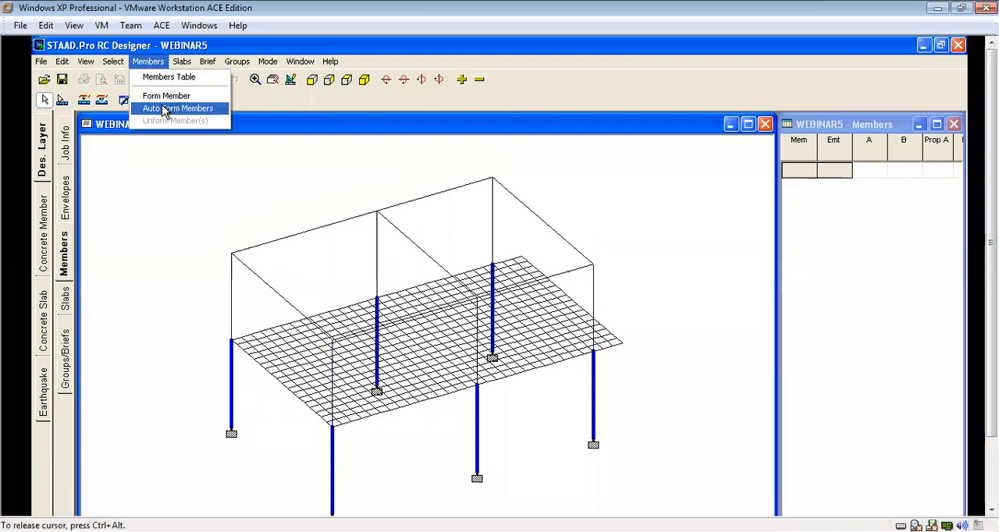
{"action": "left_click", "coordinate": [165, 114]}
{"action": "left_click", "coordinate": [677, 285]}
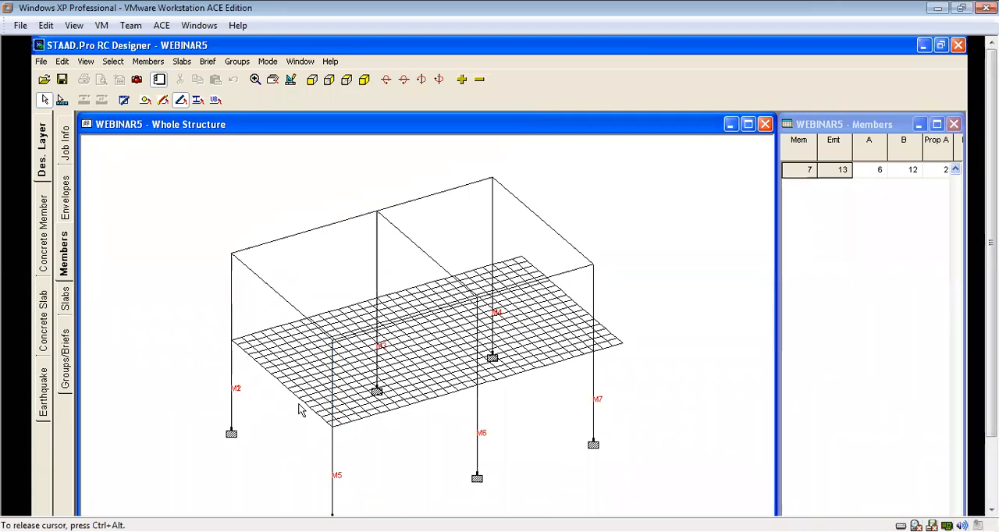
Select all beams at the meshed slab level, leave out the roof beams, and auto form them into design members.
{"action": "right_click", "coordinate": [264, 424]}
{"action": "left_click", "coordinate": [261, 409]}
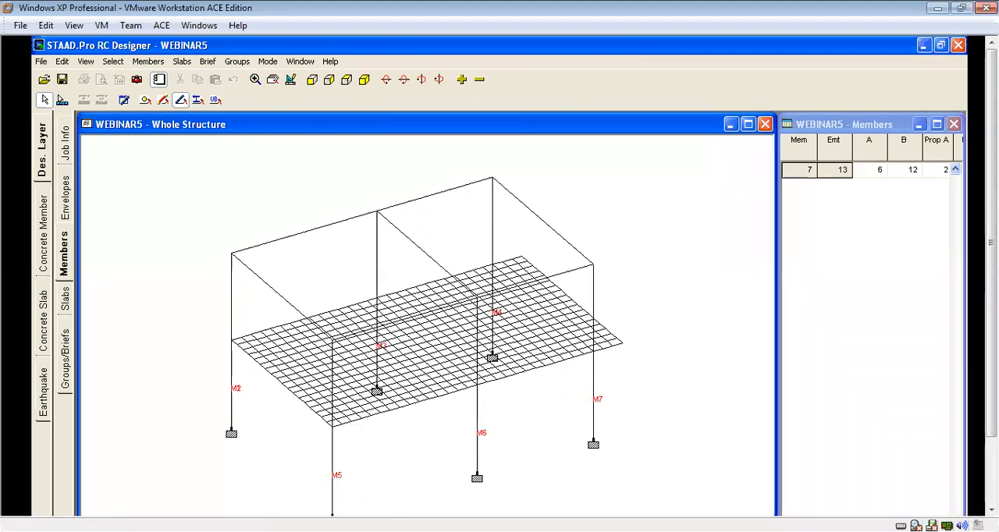
{"action": "left_click_drag", "start_coordinate": [991, 244], "coordinate": [991, 276]}
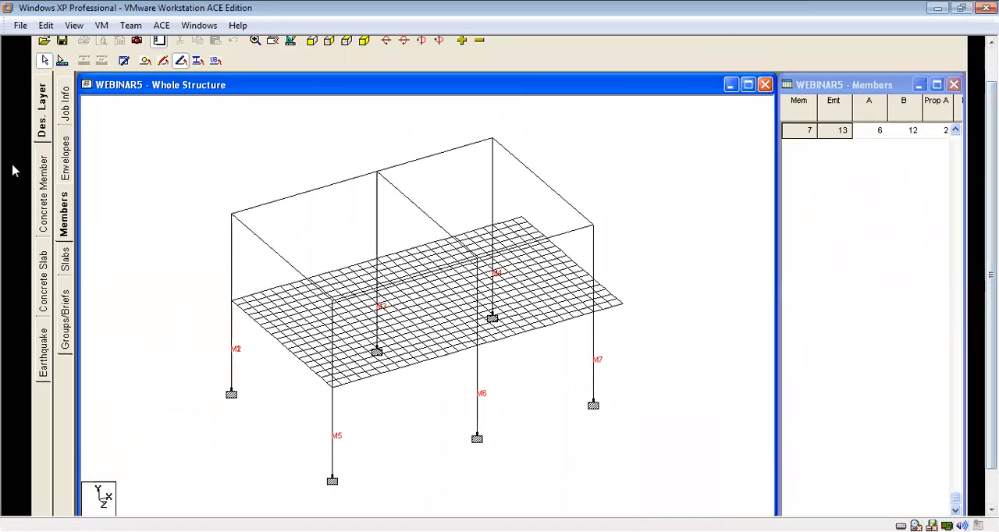
{"action": "left_click_drag", "start_coordinate": [991, 275], "coordinate": [991, 243]}
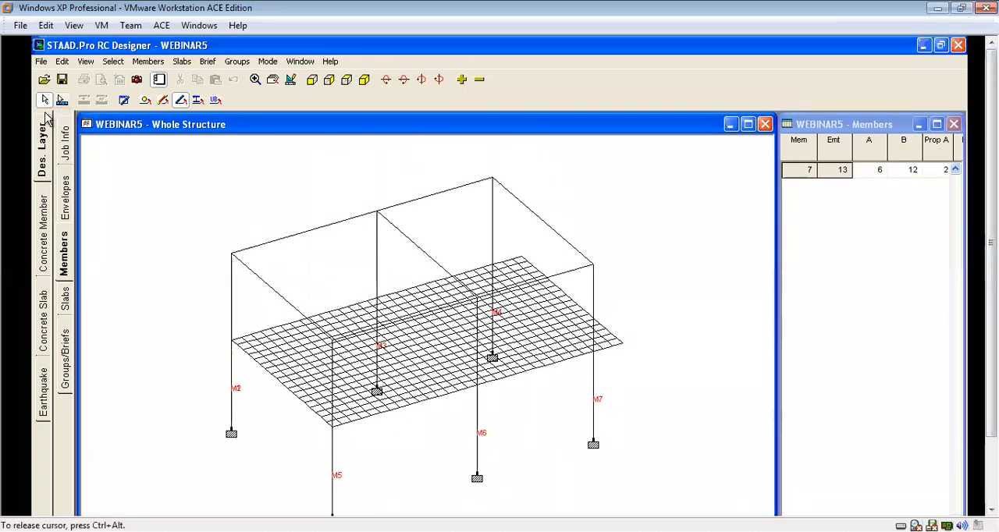
{"action": "left_click", "coordinate": [312, 81]}
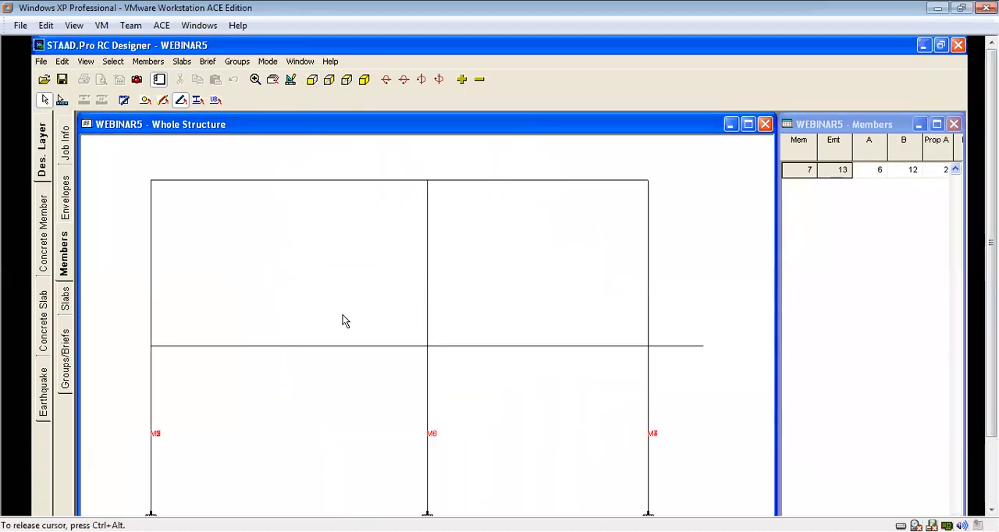
{"action": "left_click_drag", "start_coordinate": [132, 343], "coordinate": [703, 361]}
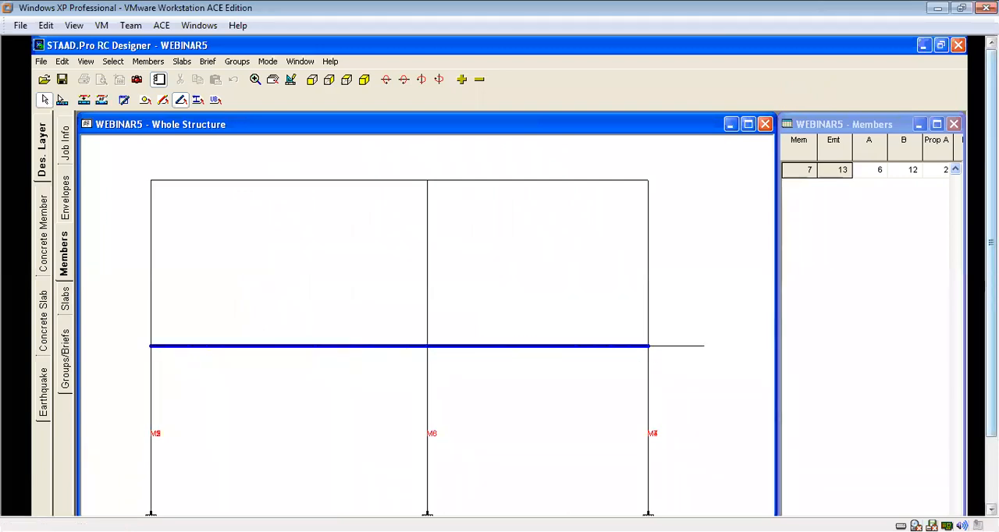
{"action": "left_click", "coordinate": [348, 79]}
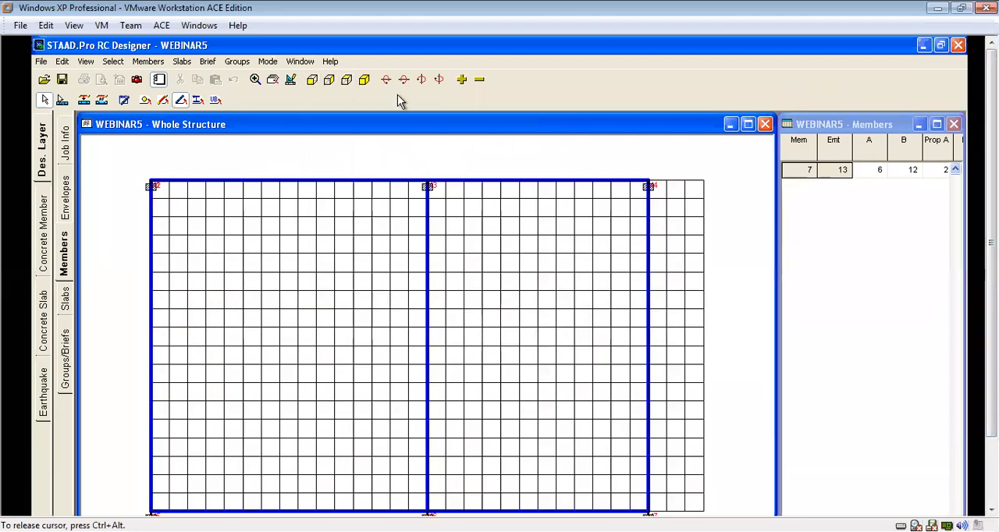
{"action": "left_click", "coordinate": [364, 79]}
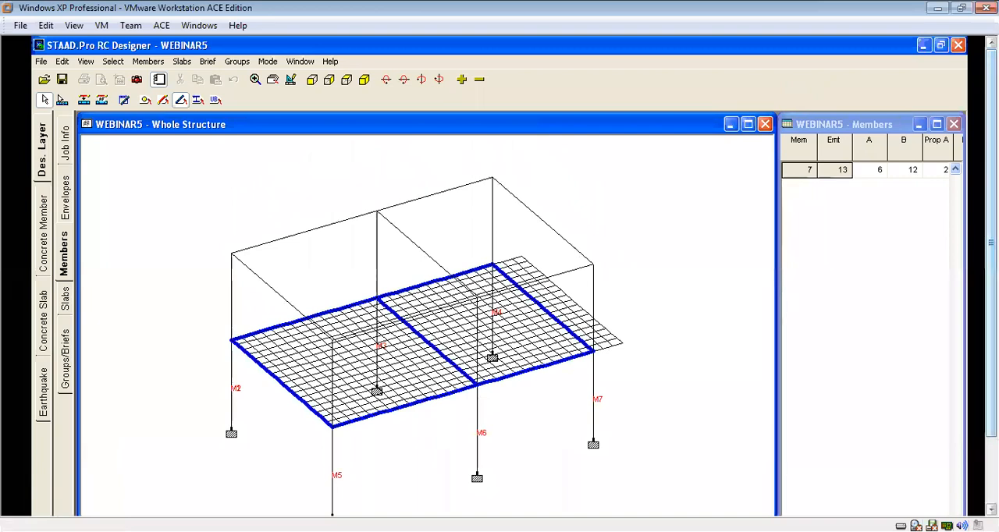
{"action": "left_click", "coordinate": [147, 61]}
{"action": "left_click", "coordinate": [176, 106]}
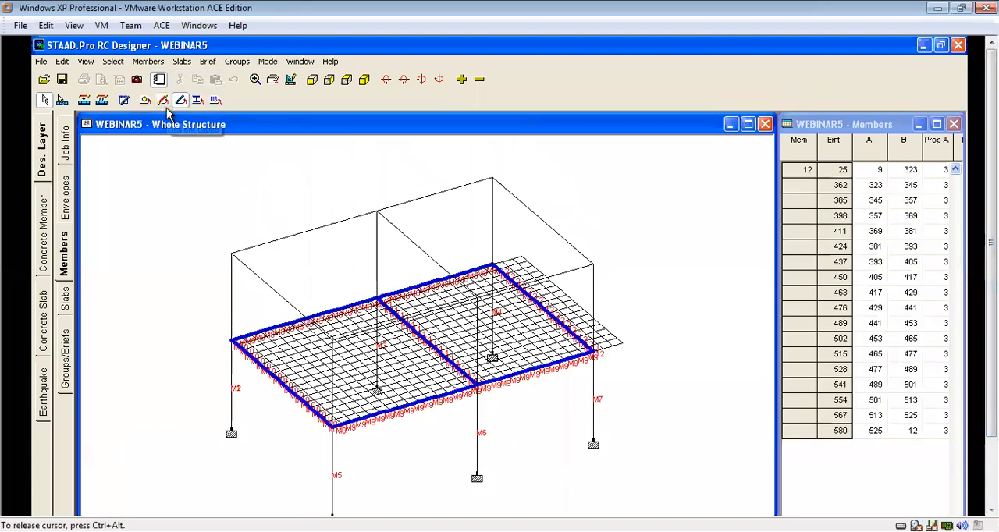
{"action": "left_click", "coordinate": [177, 276]}
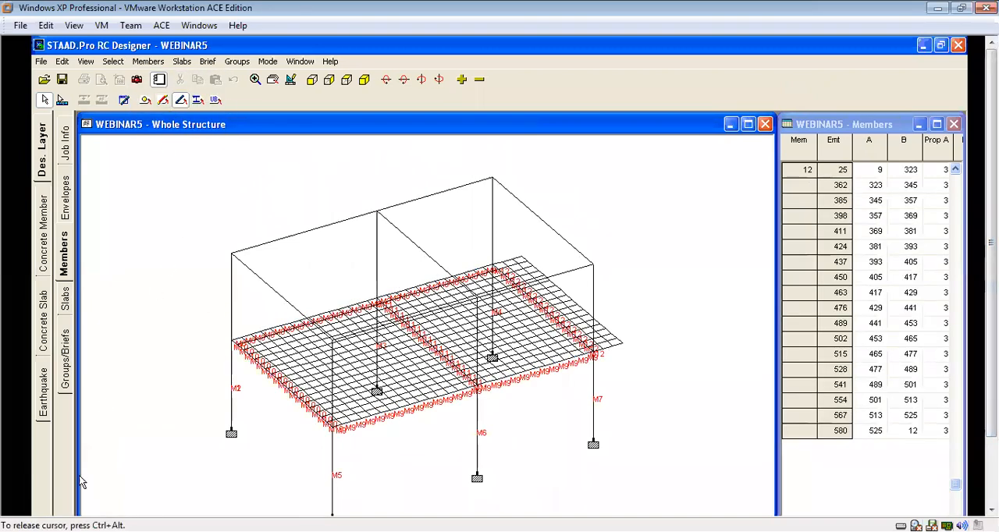
Check how far each formed beam member extends by selecting the slab's edge beams and intermediate beam one at a time.
{"action": "left_click", "coordinate": [63, 100]}
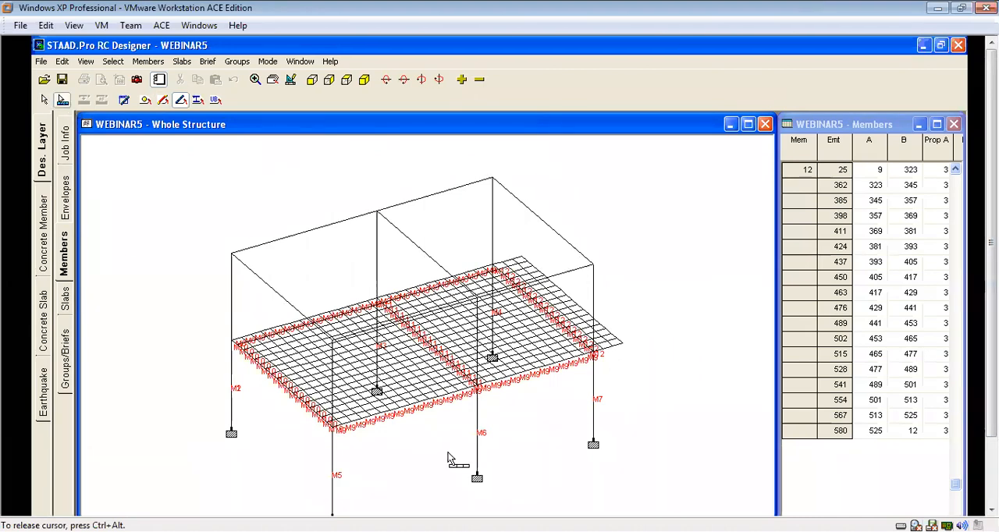
{"action": "left_click", "coordinate": [429, 406]}
{"action": "left_click", "coordinate": [284, 398]}
{"action": "left_click", "coordinate": [277, 383]}
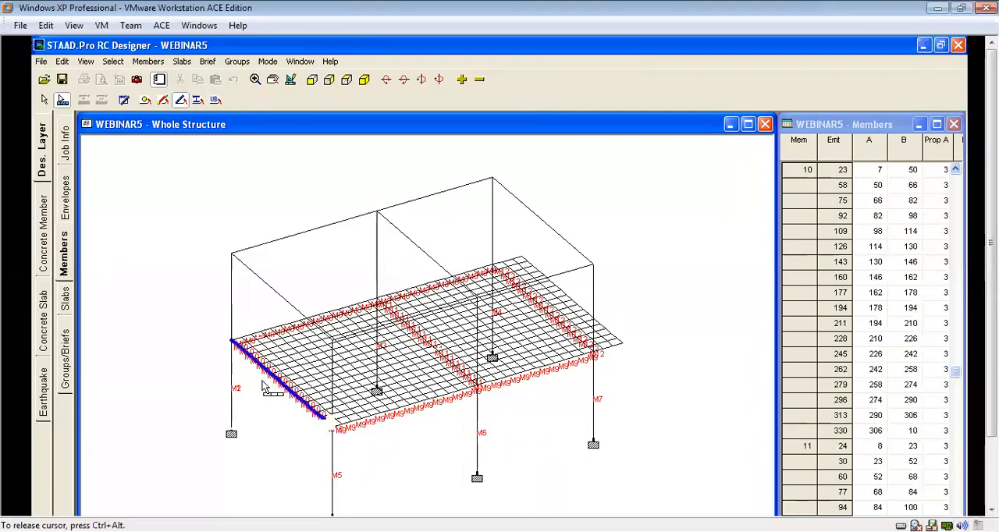
{"action": "left_click", "coordinate": [287, 326]}
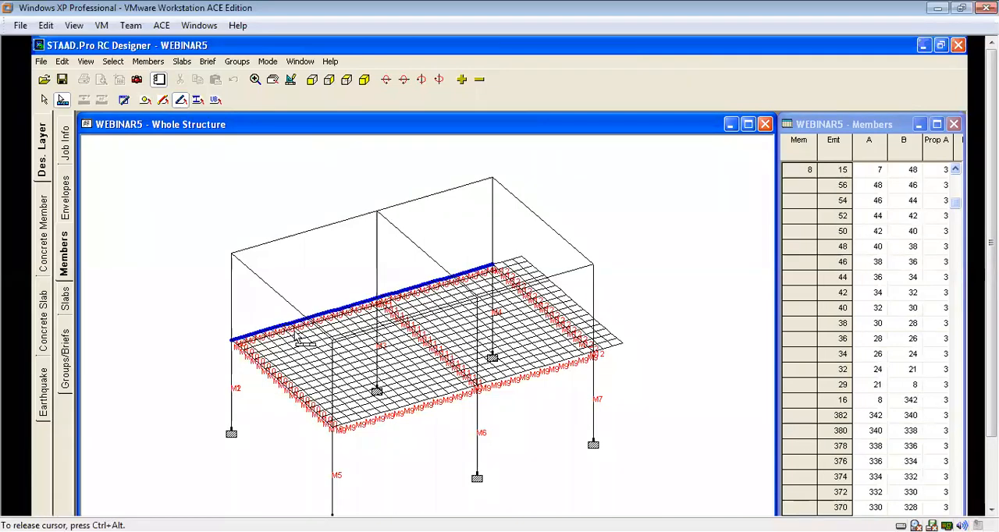
{"action": "left_click", "coordinate": [551, 318]}
{"action": "left_click", "coordinate": [426, 343]}
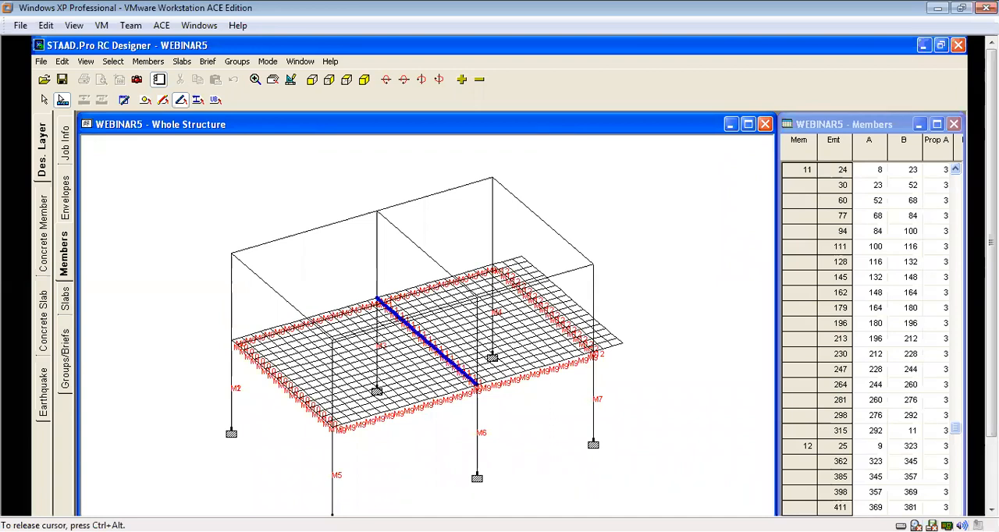
Open the slab definitions in plan view and form a slab from the plates in the bay between members M10 and M11.
{"action": "left_click", "coordinate": [346, 81]}
{"action": "left_click", "coordinate": [64, 298]}
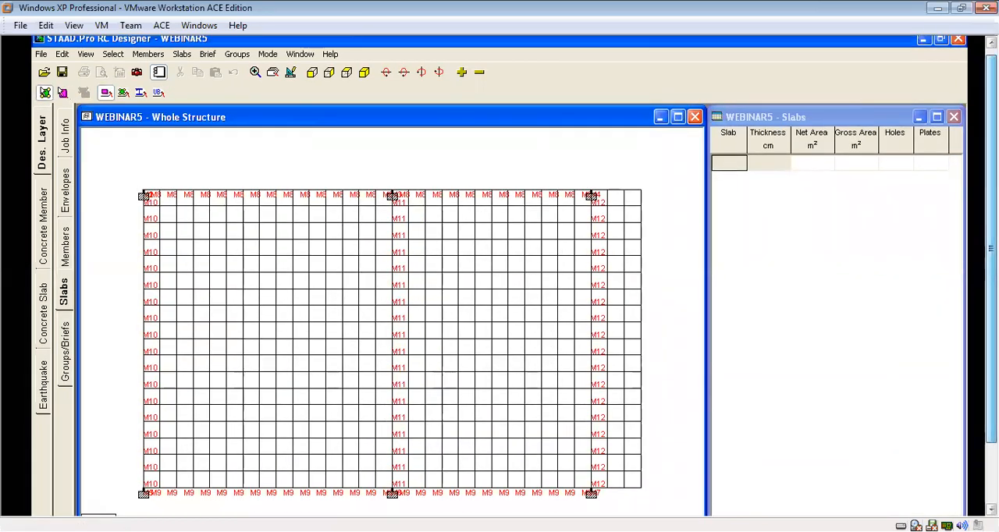
{"action": "left_click_drag", "start_coordinate": [132, 173], "coordinate": [392, 509]}
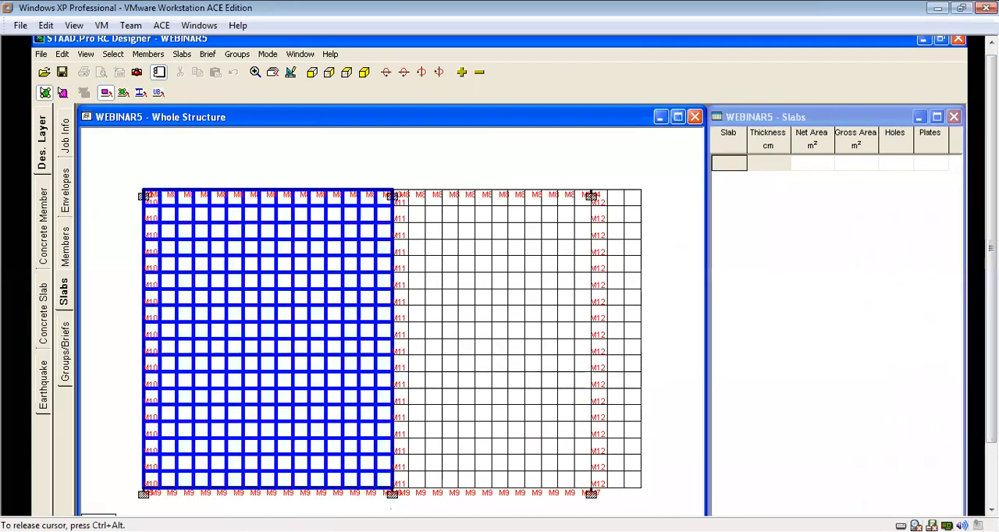
{"action": "left_click", "coordinate": [182, 53]}
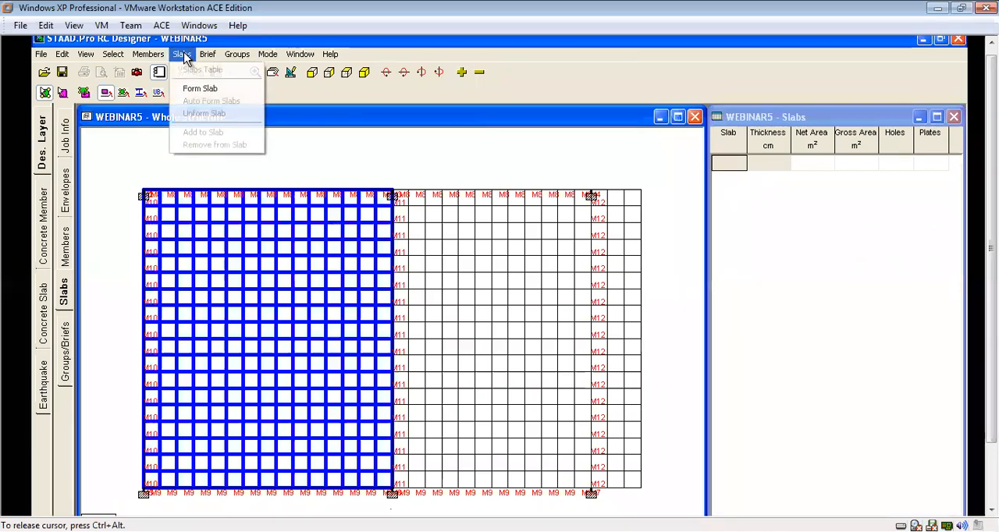
{"action": "left_click", "coordinate": [198, 88]}
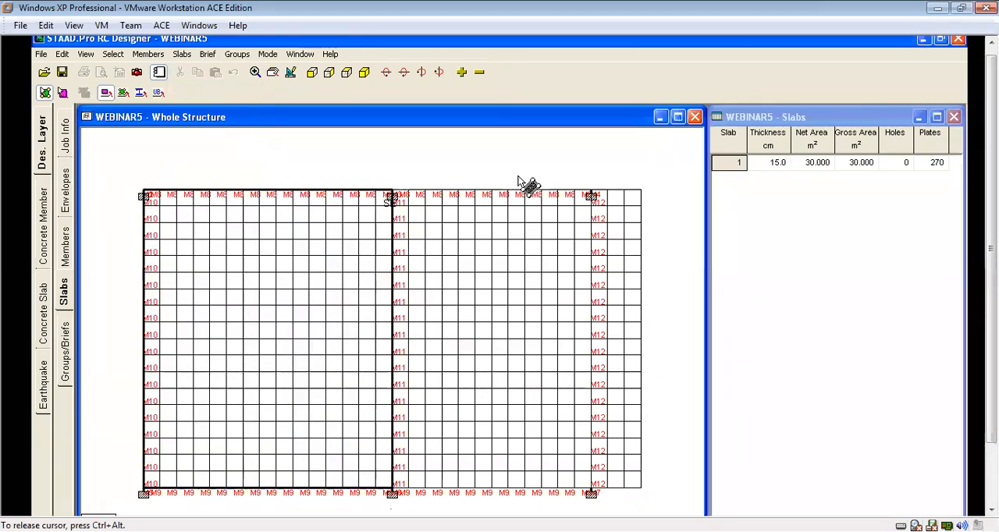
Form a second slab from the plates in the bay between members M11 and M12.
{"action": "left_click_drag", "start_coordinate": [397, 174], "coordinate": [591, 508]}
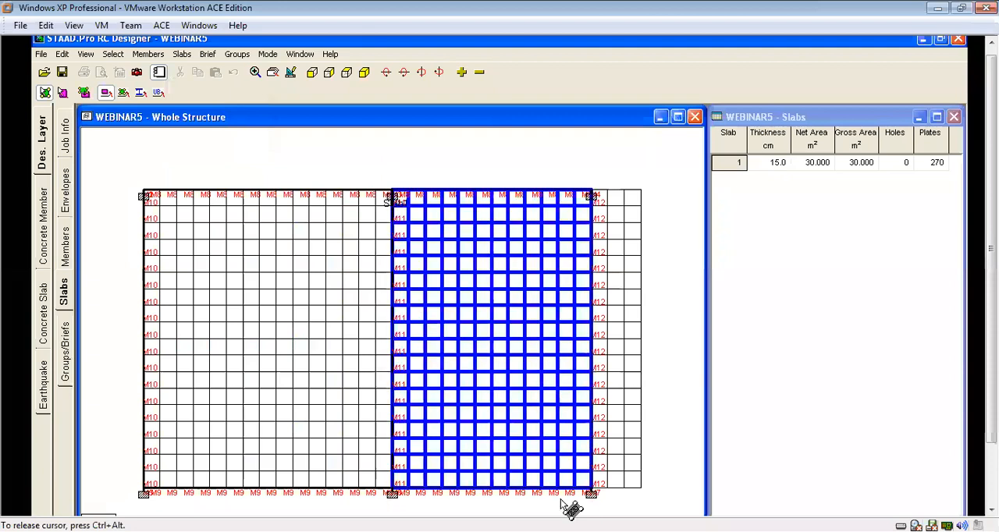
{"action": "left_click", "coordinate": [181, 54]}
{"action": "left_click", "coordinate": [202, 89]}
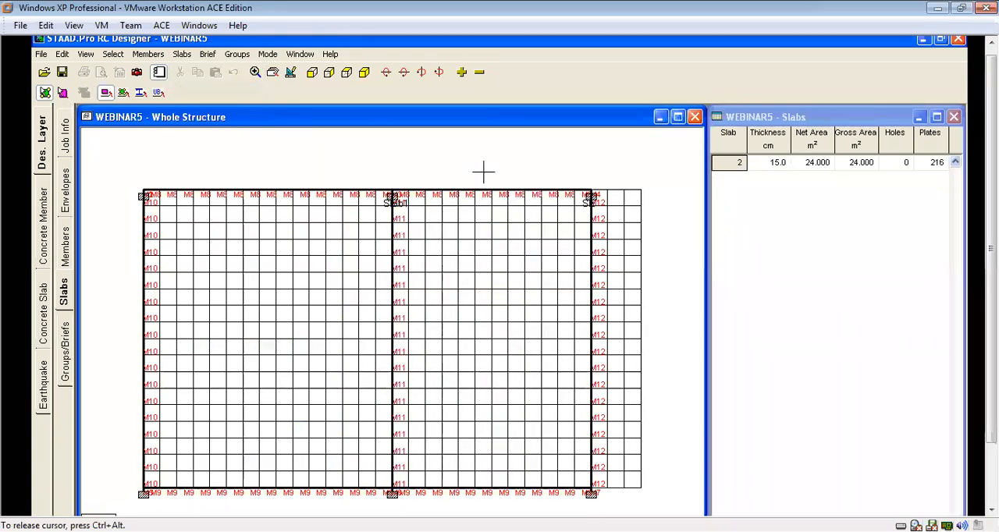
Form a third slab from the overhanging plate strip beyond member M12 and return to the isometric view.
{"action": "left_click_drag", "start_coordinate": [665, 173], "coordinate": [586, 508]}
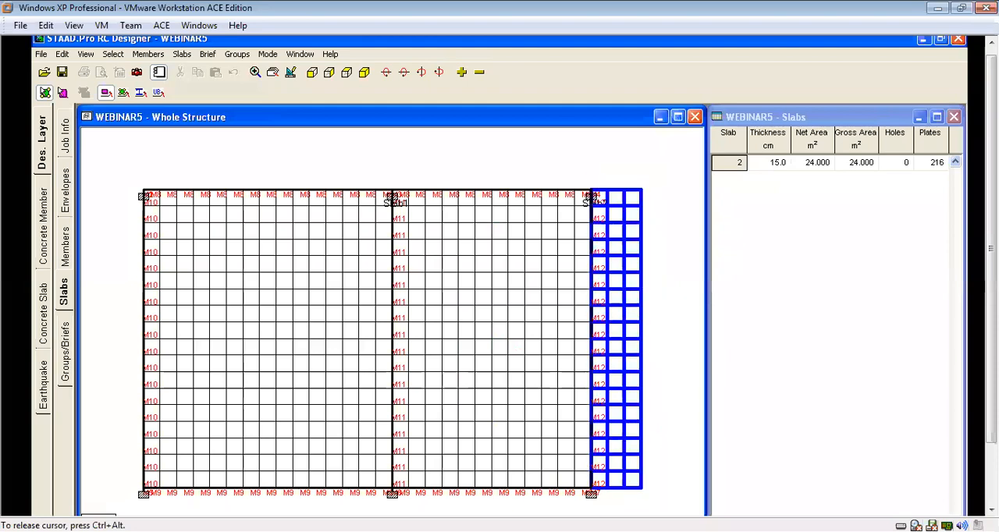
{"action": "left_click", "coordinate": [181, 54]}
{"action": "left_click", "coordinate": [203, 88]}
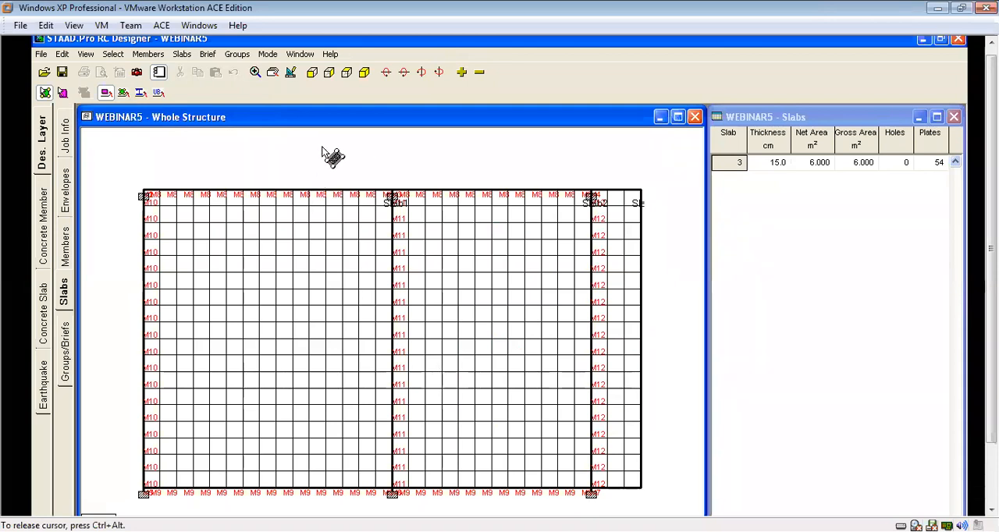
{"action": "left_click", "coordinate": [364, 72]}
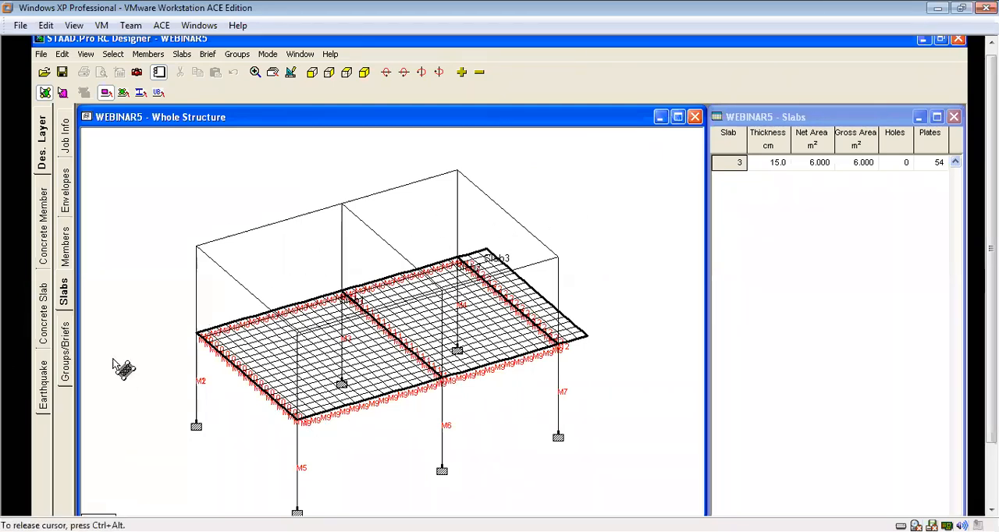
Create a new design brief B1 named BEAM BRIEF with design code BS8110 and design type Beam.
{"action": "left_click", "coordinate": [65, 341]}
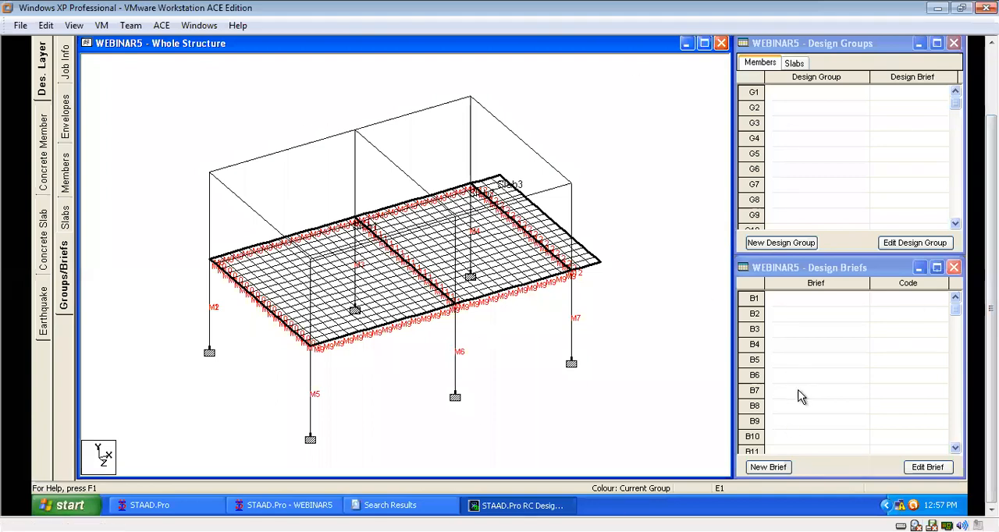
{"action": "left_click", "coordinate": [768, 467]}
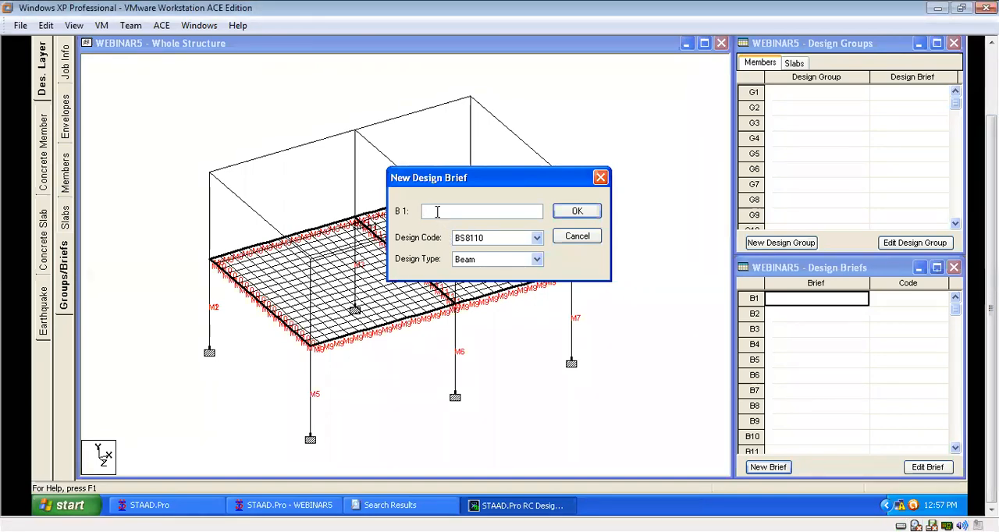
{"action": "type", "text": "AM BRIEF"}
{"action": "left_click", "coordinate": [577, 213]}
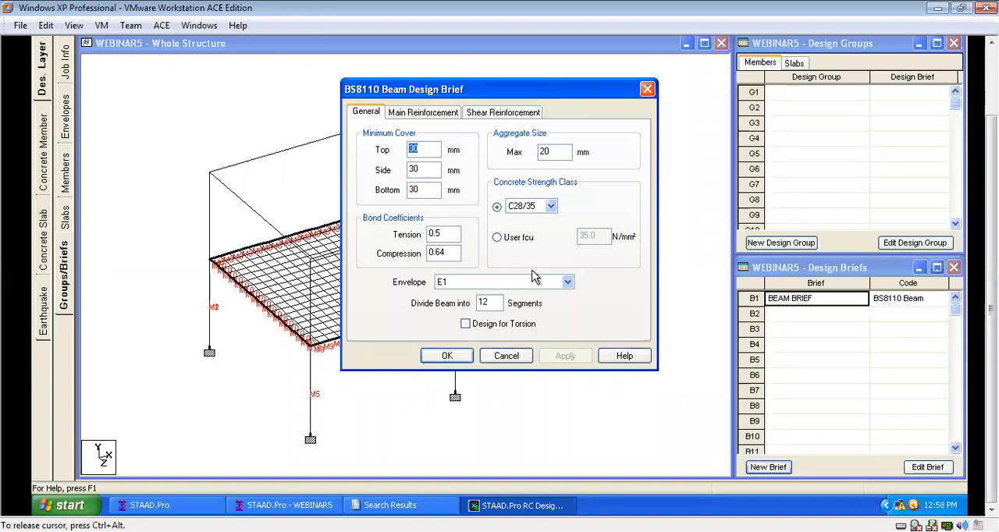
Switch the beam brief's concrete strength class to a user-defined fcu and enter its value.
{"action": "left_click", "coordinate": [515, 237]}
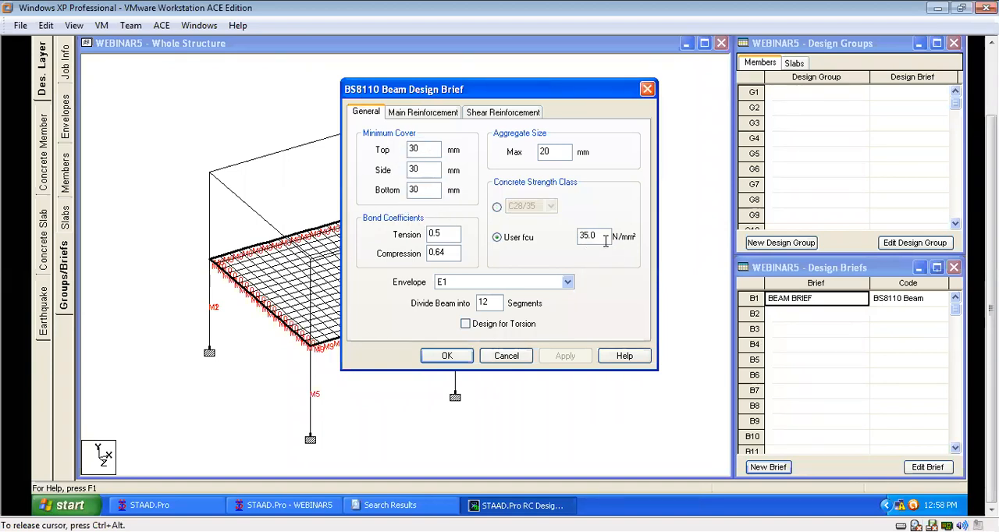
{"action": "double_click", "coordinate": [600, 234]}
{"action": "type", "text": "25"}
Set the top and bottom main bar sizes to 16 minimum and 25 maximum, and choose User Grade as main bar type.
{"action": "left_click", "coordinate": [422, 112]}
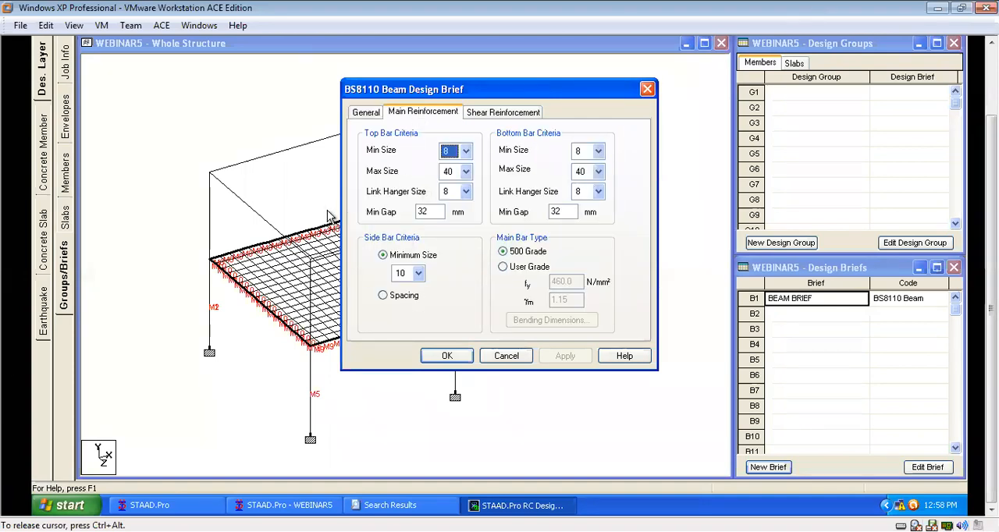
{"action": "left_click", "coordinate": [465, 151]}
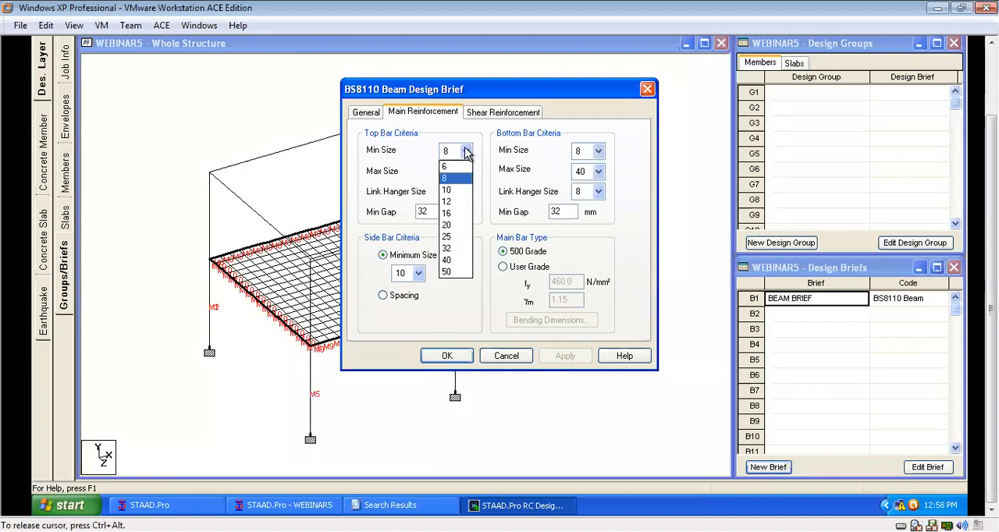
{"action": "left_click", "coordinate": [450, 213]}
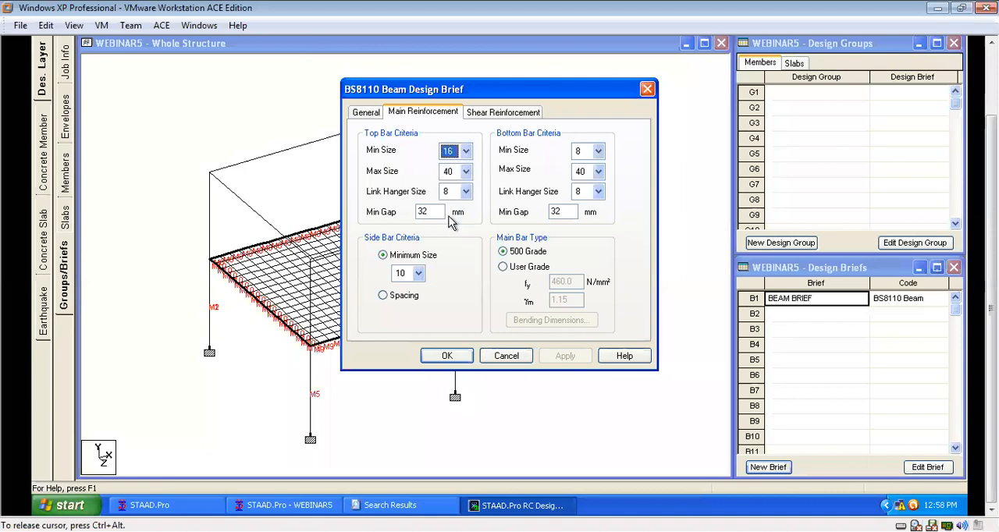
{"action": "left_click", "coordinate": [466, 171]}
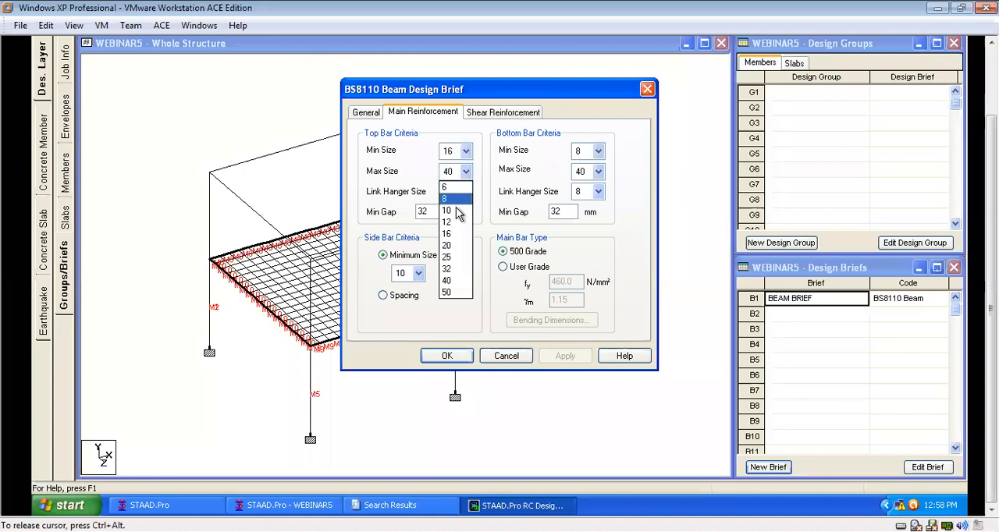
{"action": "left_click", "coordinate": [449, 259]}
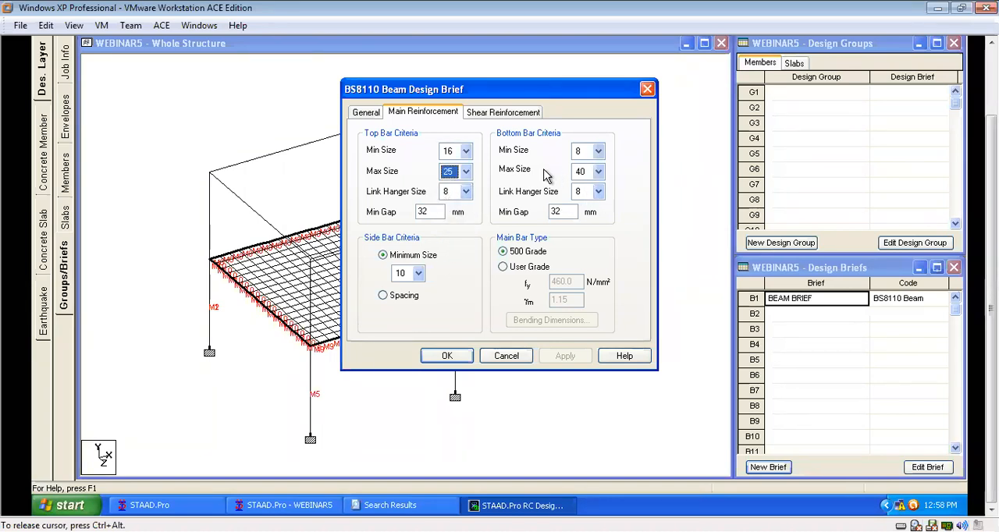
{"action": "left_click", "coordinate": [598, 151]}
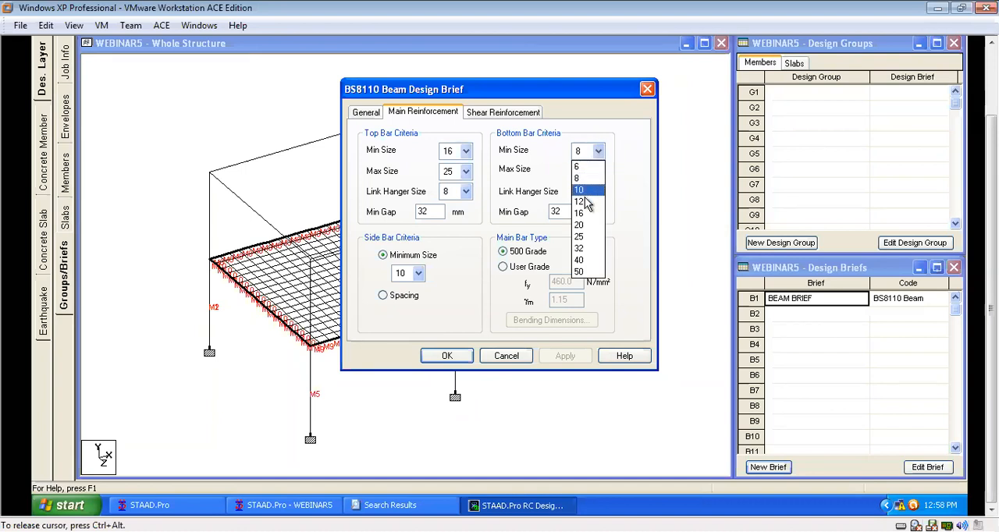
{"action": "left_click", "coordinate": [579, 213]}
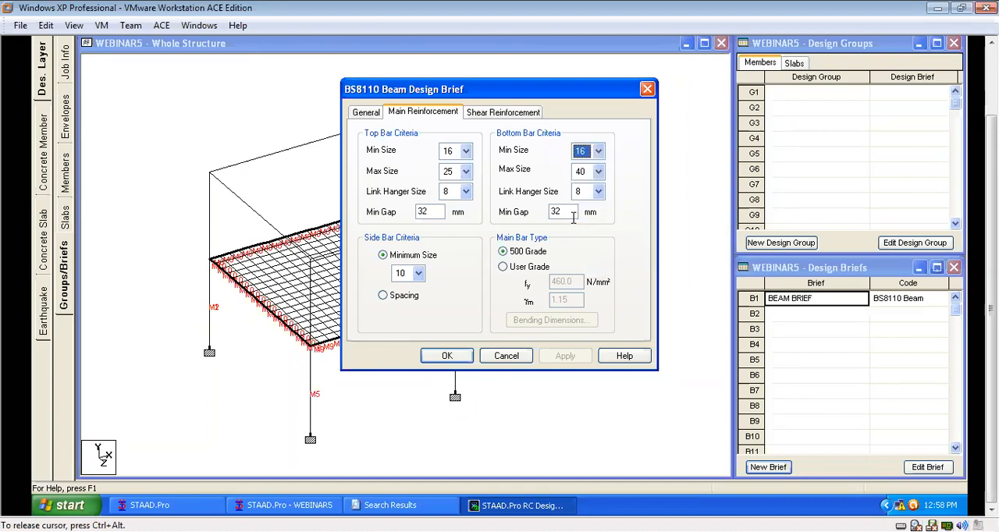
{"action": "left_click", "coordinate": [597, 173]}
{"action": "left_click", "coordinate": [579, 260]}
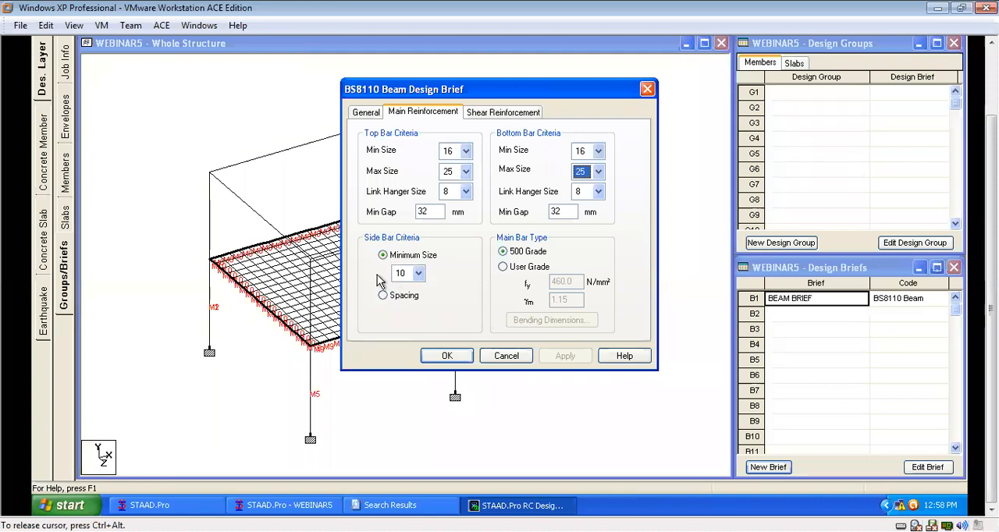
{"action": "left_click", "coordinate": [529, 270]}
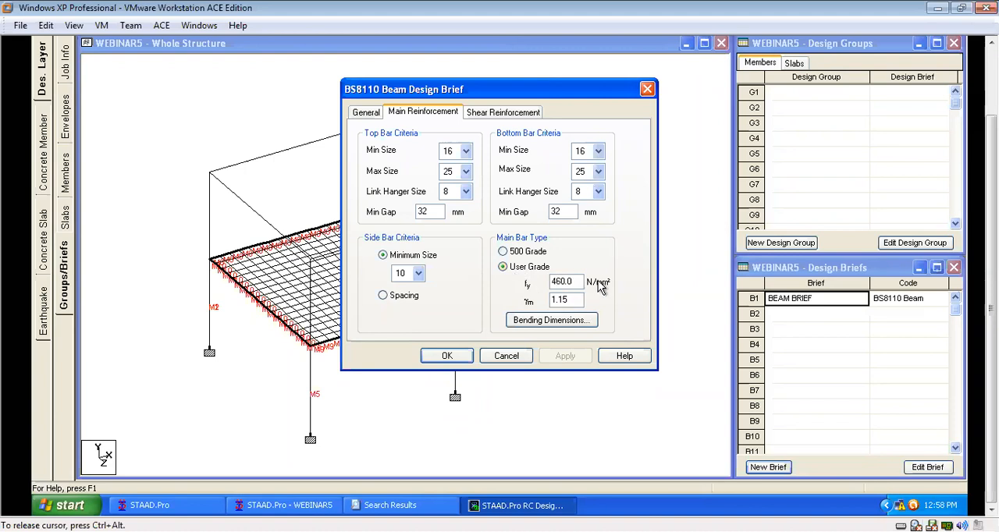
Set the beam brief's shear bar type to User Grade, recheck the main reinforcement settings and accept the brief.
{"action": "left_click", "coordinate": [490, 115]}
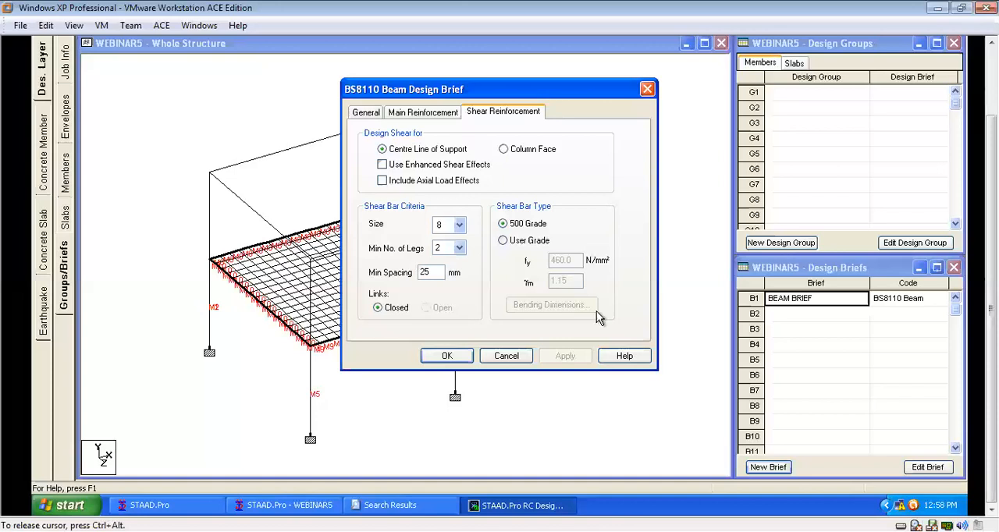
{"action": "left_click", "coordinate": [533, 245]}
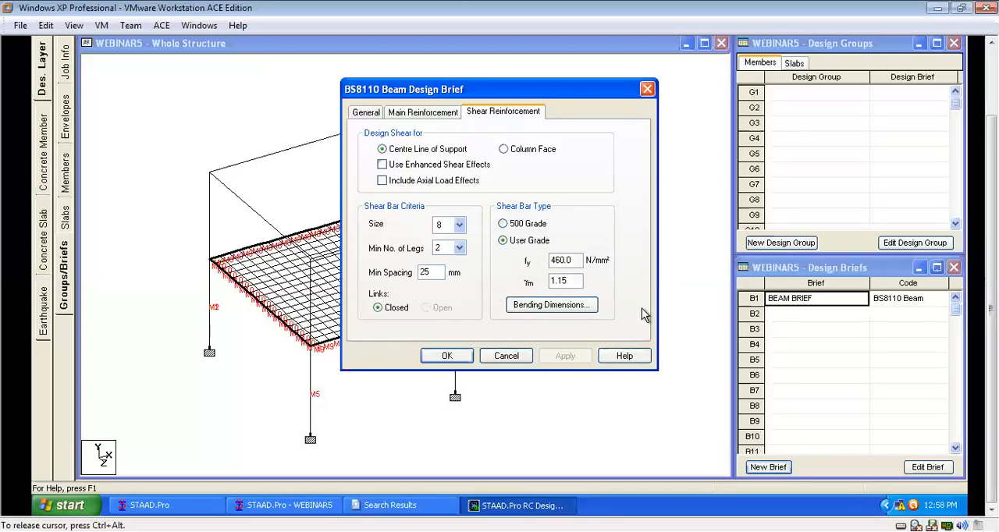
{"action": "left_click", "coordinate": [364, 112]}
{"action": "left_click", "coordinate": [435, 114]}
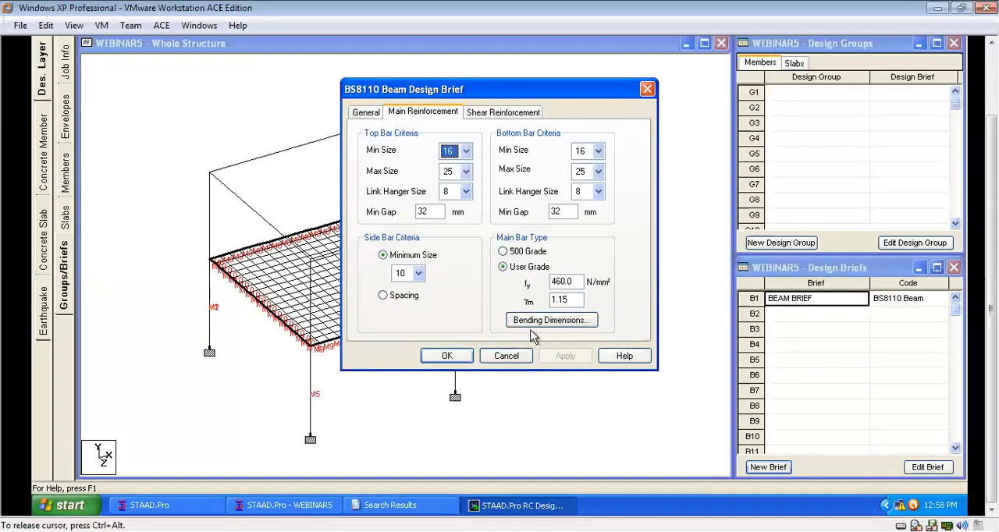
{"action": "left_click", "coordinate": [446, 356]}
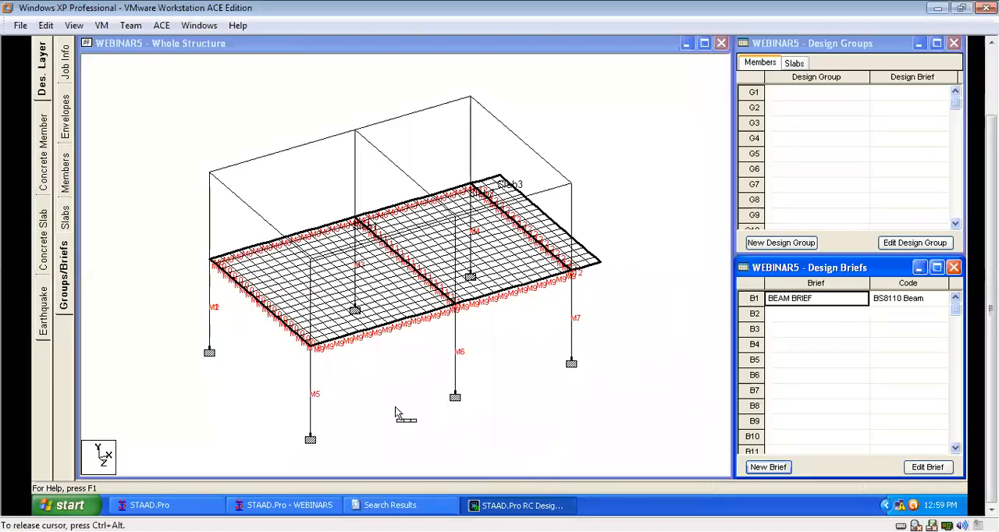
Create a new design brief B2 named COLUMN with design code BS8110 and design type Column.
{"action": "left_click", "coordinate": [774, 467]}
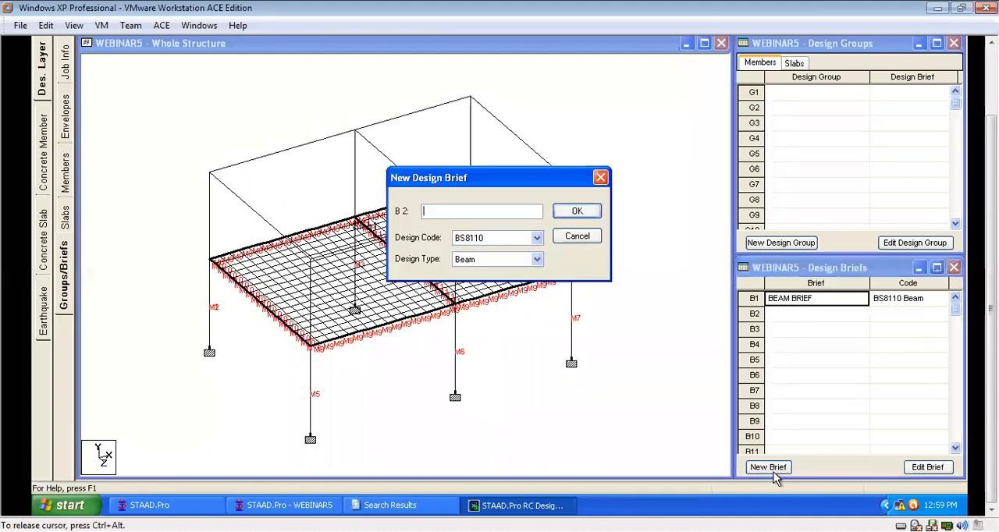
{"action": "type", "text": "COLUMN"}
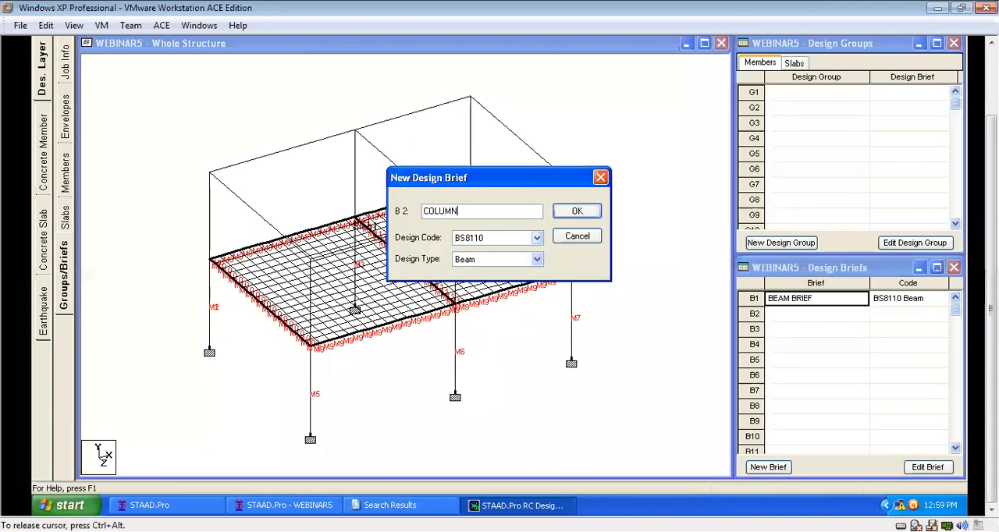
{"action": "left_click", "coordinate": [535, 259]}
{"action": "left_click", "coordinate": [515, 285]}
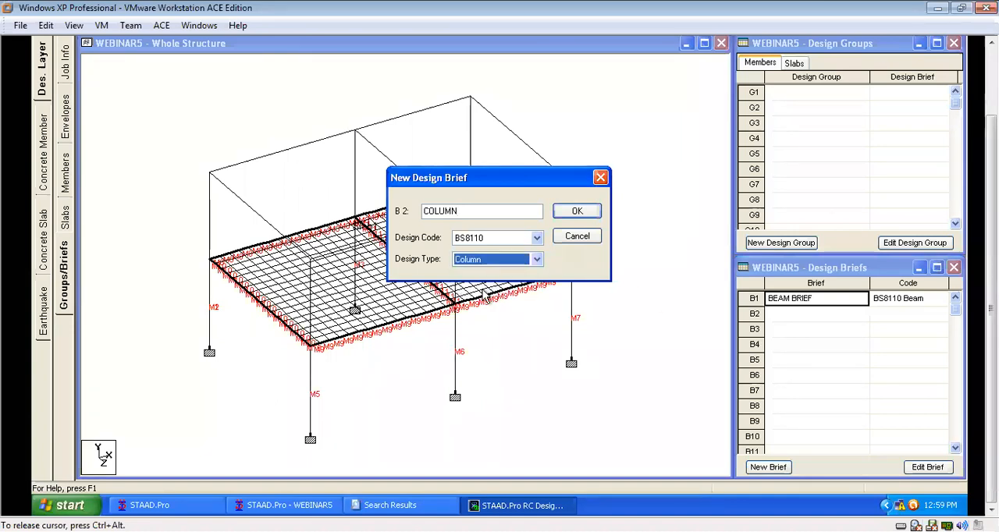
{"action": "left_click", "coordinate": [536, 238]}
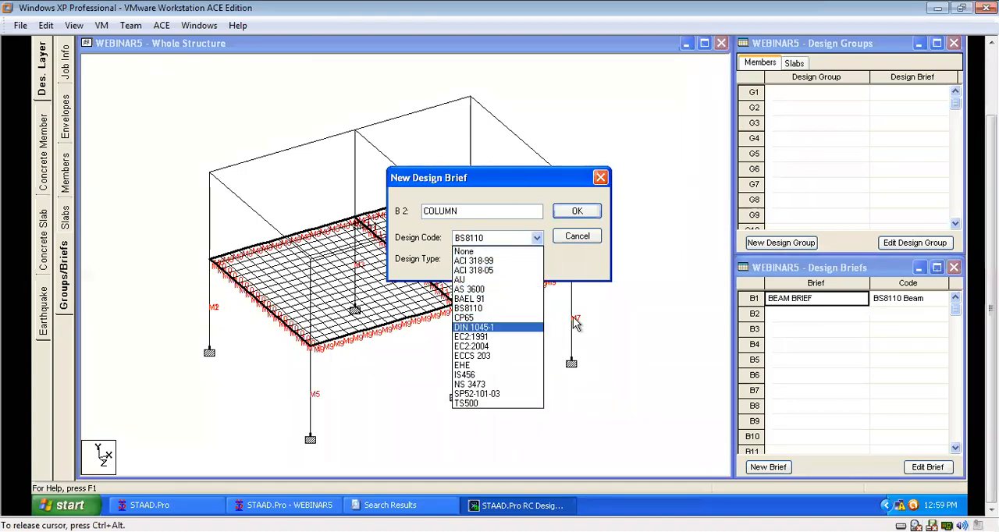
{"action": "left_click", "coordinate": [577, 213]}
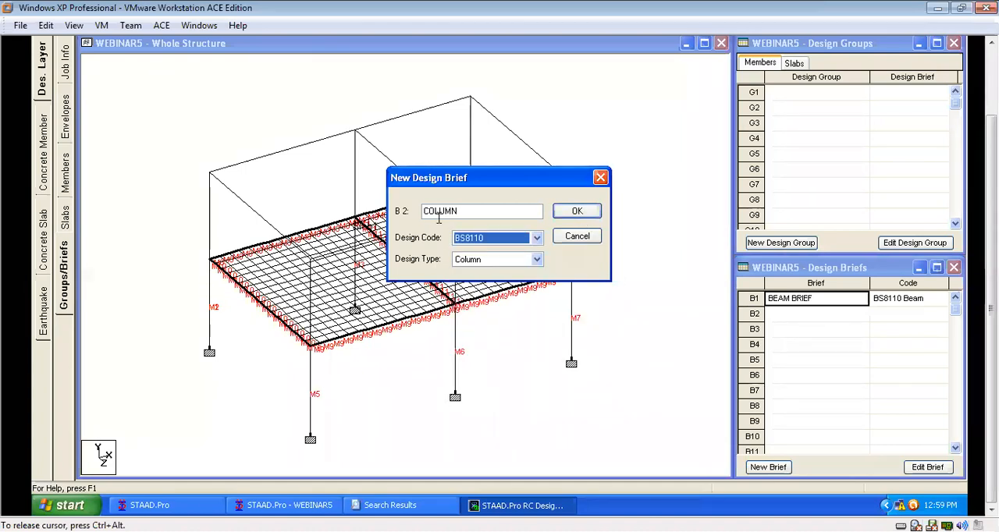
{"action": "left_click", "coordinate": [575, 213]}
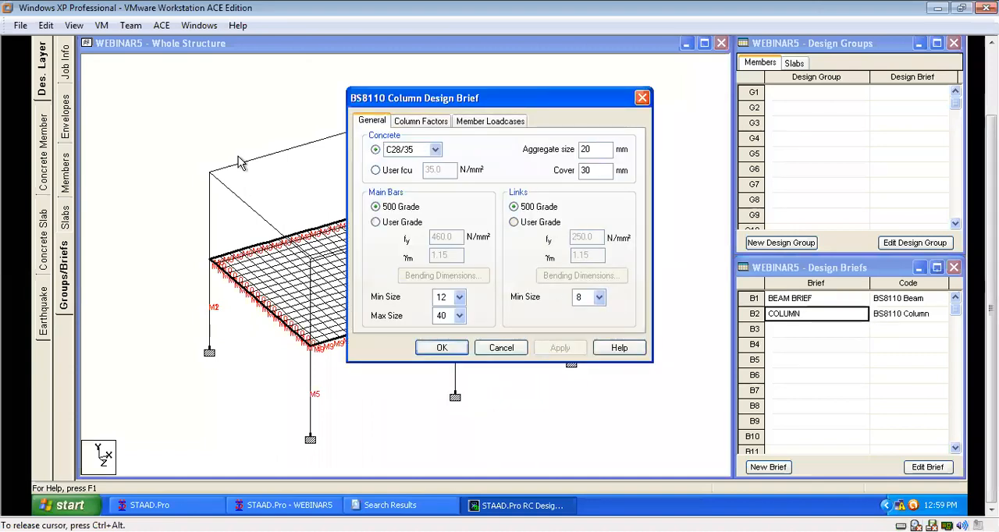
Set the column brief's user fcu to 25 N/mm² and choose User Grade for main bars and links, with link fy 460.
{"action": "left_click", "coordinate": [376, 171]}
{"action": "double_click", "coordinate": [448, 171]}
{"action": "type", "text": "25"}
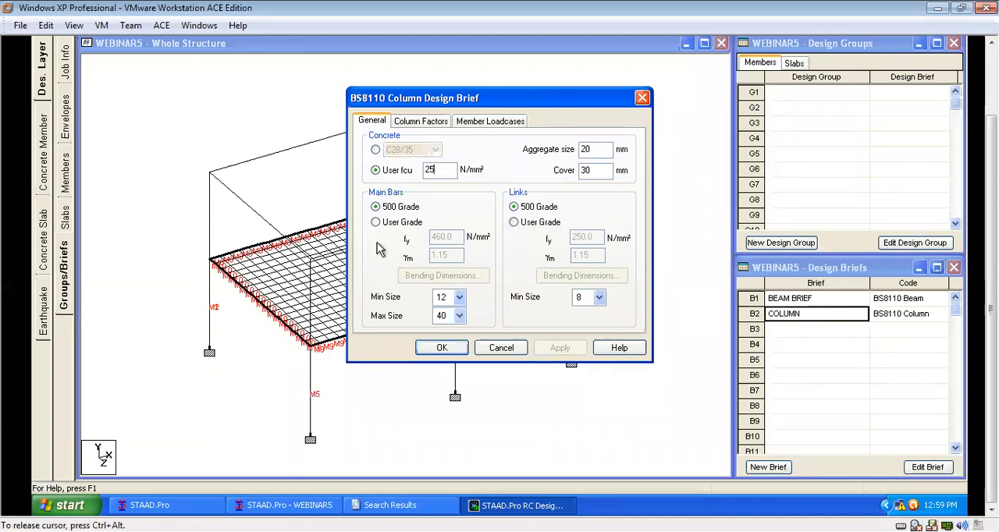
{"action": "left_click", "coordinate": [375, 222]}
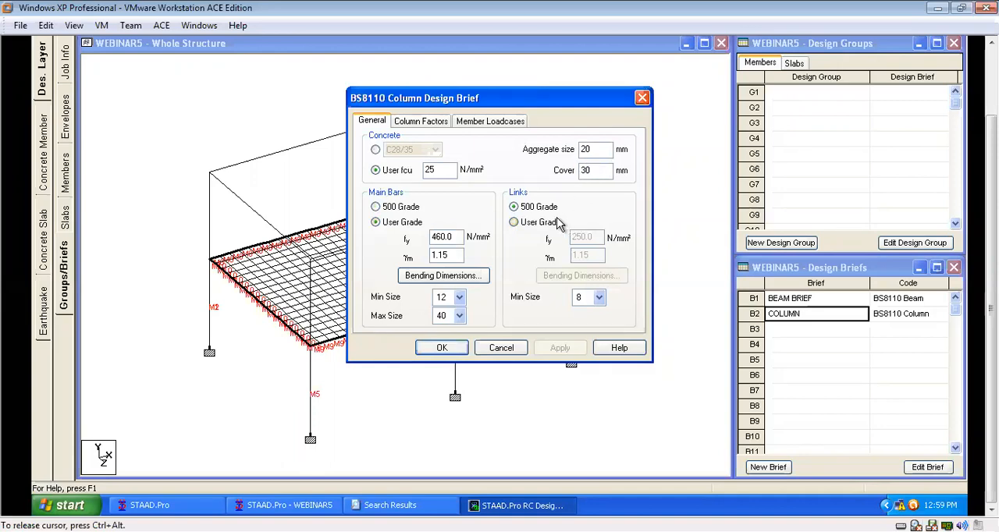
{"action": "left_click", "coordinate": [514, 222]}
{"action": "left_click_drag", "start_coordinate": [596, 235], "coordinate": [514, 246]}
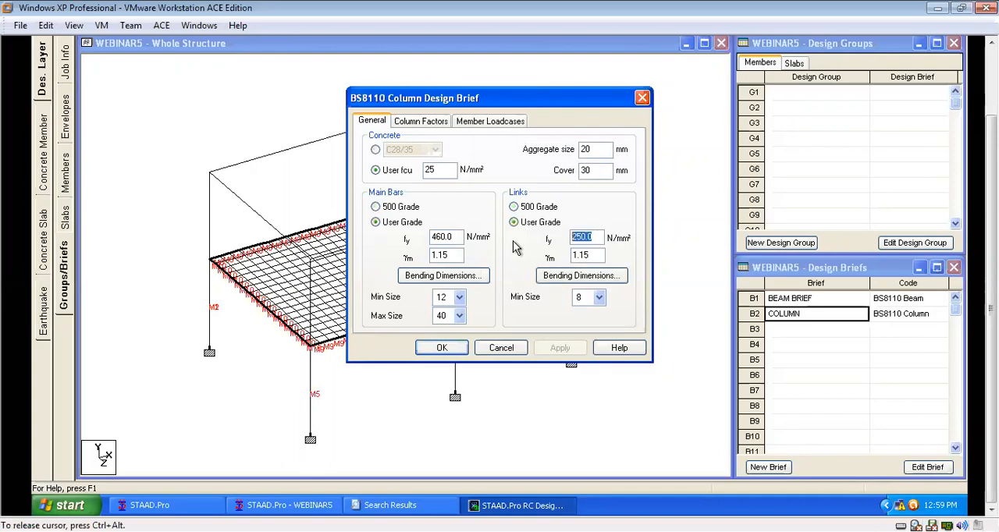
{"action": "type", "text": "460"}
Set both the minimum and maximum main bar size of the column brief to 16.
{"action": "left_click", "coordinate": [459, 297]}
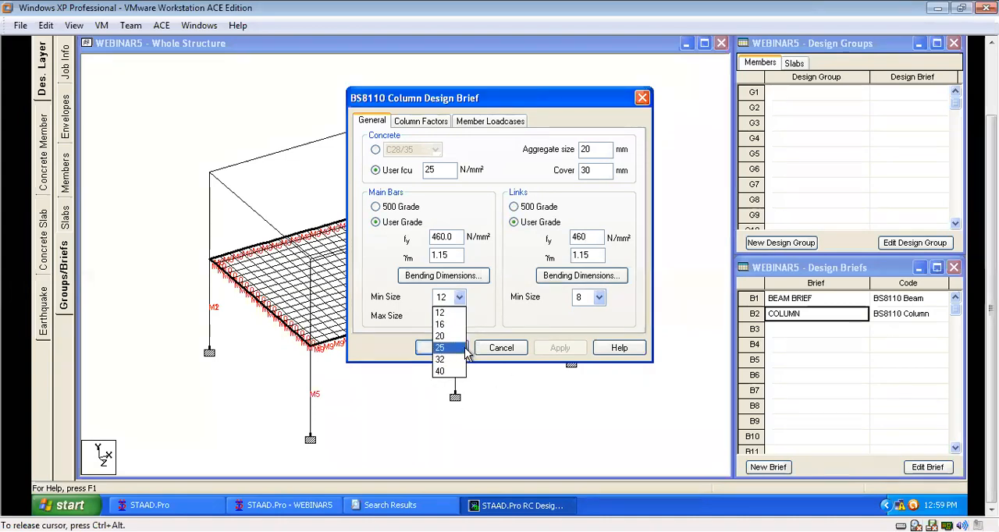
{"action": "left_click", "coordinate": [458, 326]}
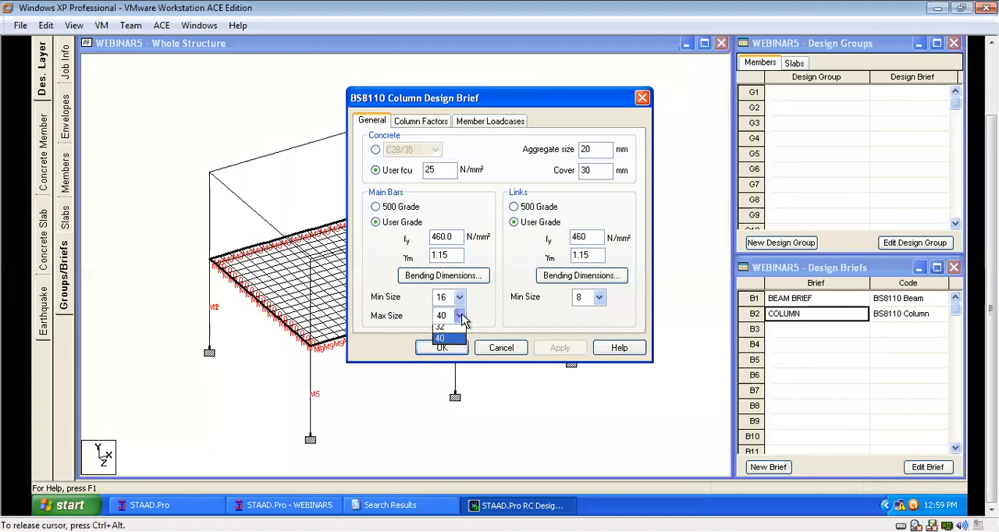
{"action": "left_click", "coordinate": [459, 315]}
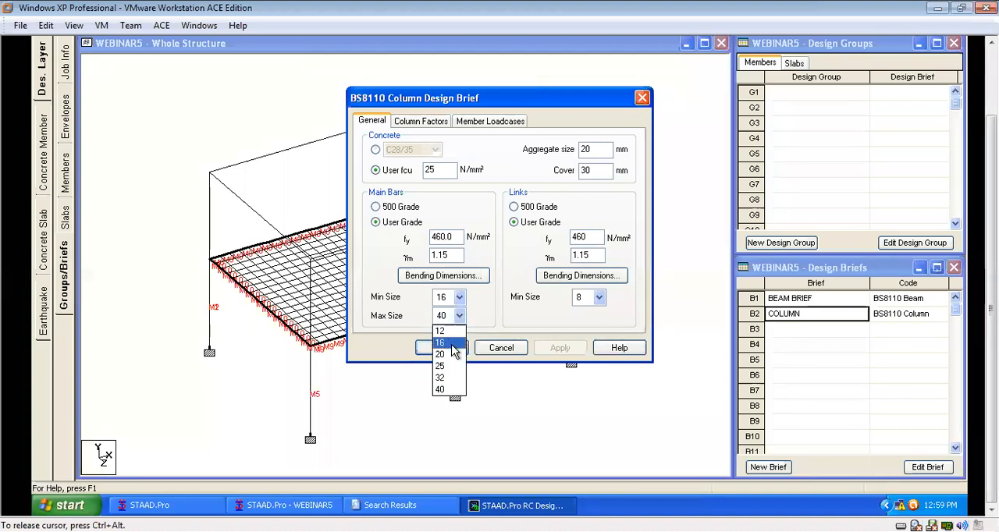
{"action": "left_click", "coordinate": [453, 345]}
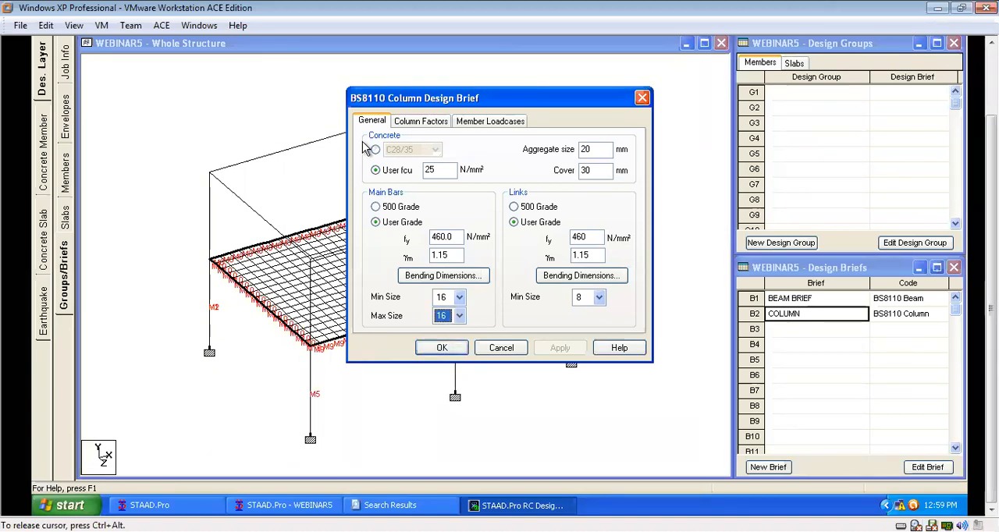
Assign all available load cases (SLS, ULS, DEAD LOAD and IMPOSED LOAD) to the column brief and accept it.
{"action": "left_click", "coordinate": [409, 121]}
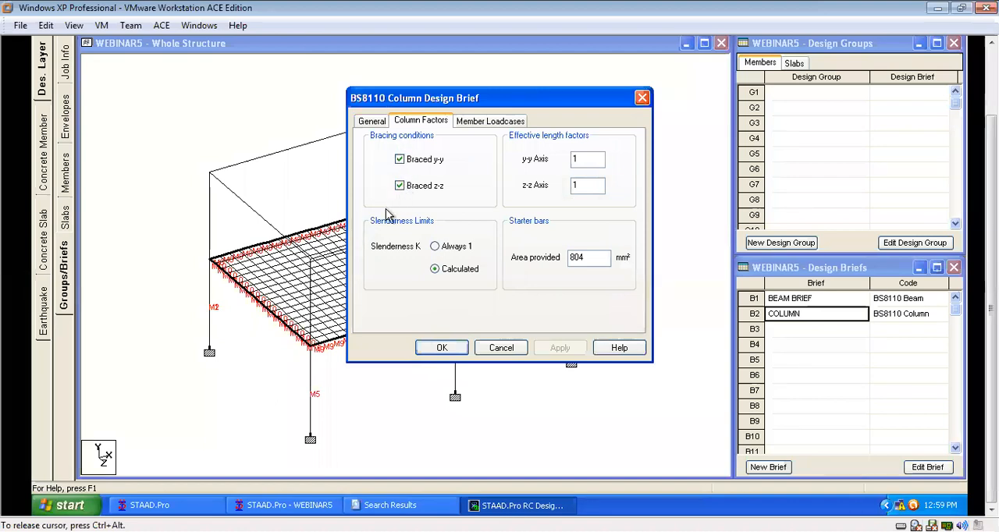
{"action": "left_click", "coordinate": [481, 123]}
{"action": "left_click", "coordinate": [498, 200]}
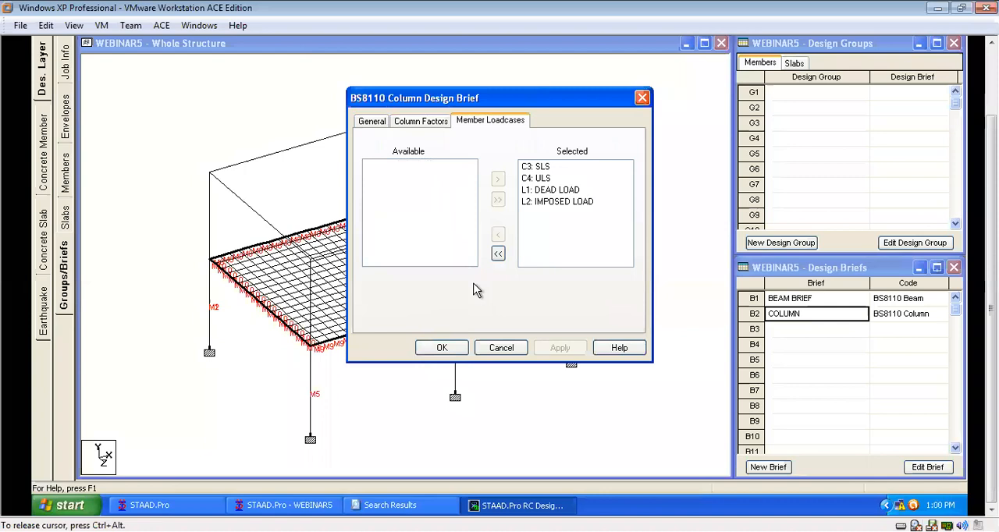
{"action": "left_click", "coordinate": [442, 348]}
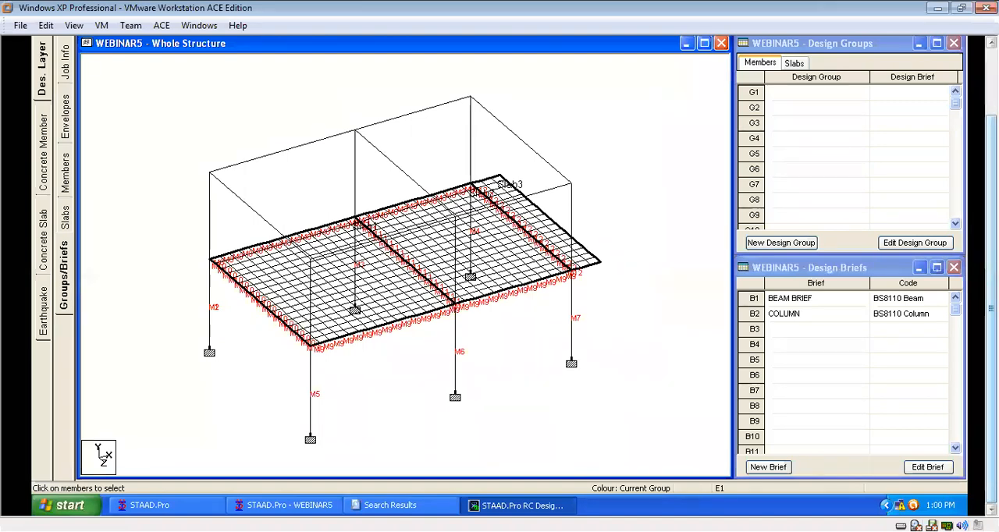
Create a new design brief B3 named SLAB BRIEF with design code BS8110 and design type Slab.
{"action": "left_click", "coordinate": [767, 467]}
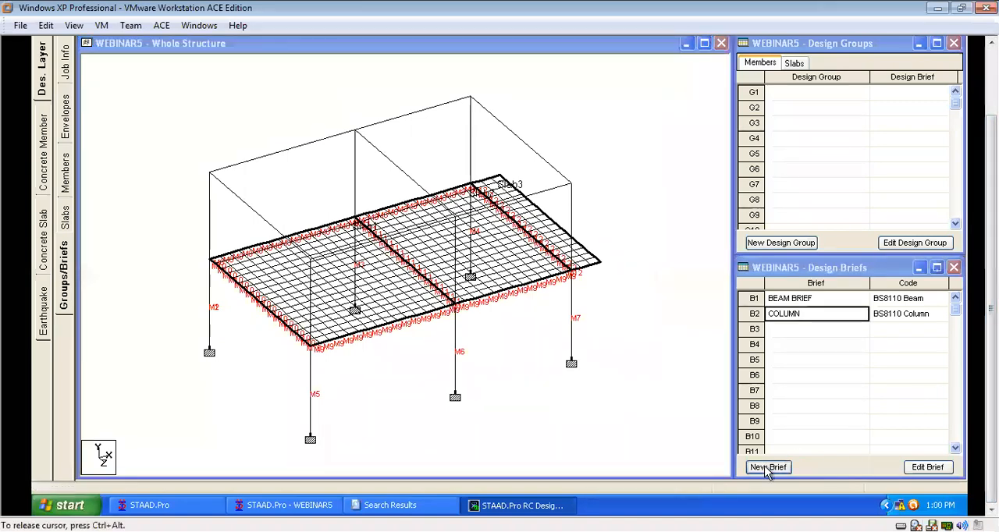
{"action": "left_click", "coordinate": [535, 260]}
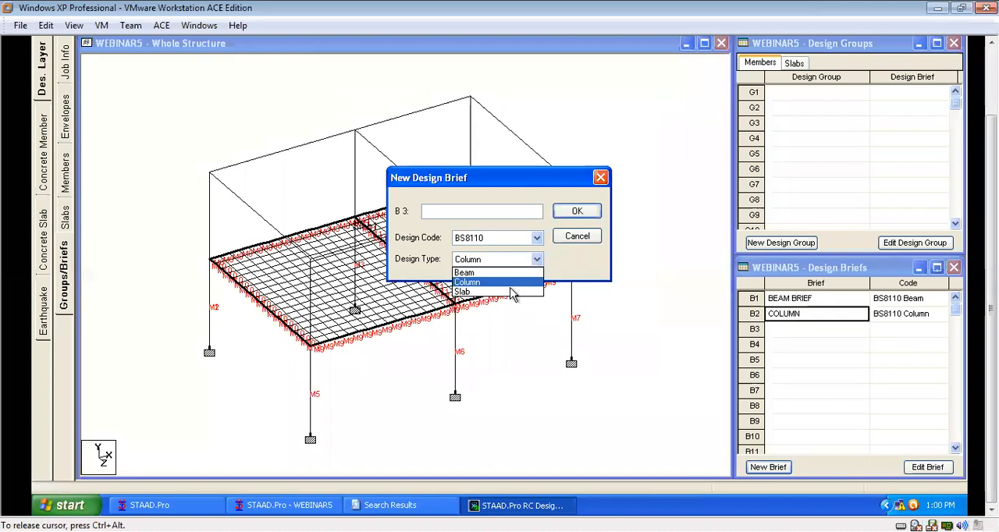
{"action": "left_click", "coordinate": [511, 291]}
{"action": "left_click", "coordinate": [440, 209]}
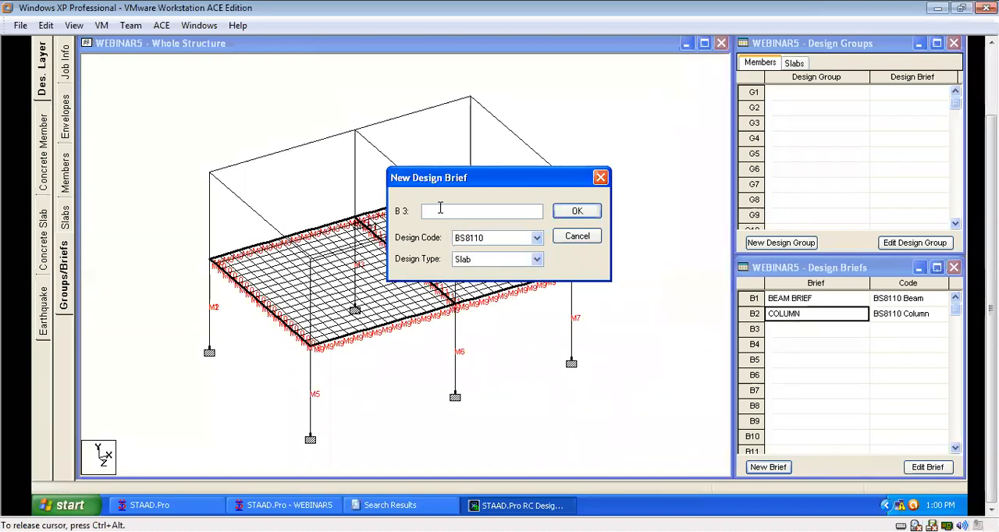
{"action": "type", "text": "SLAB BRIEF"}
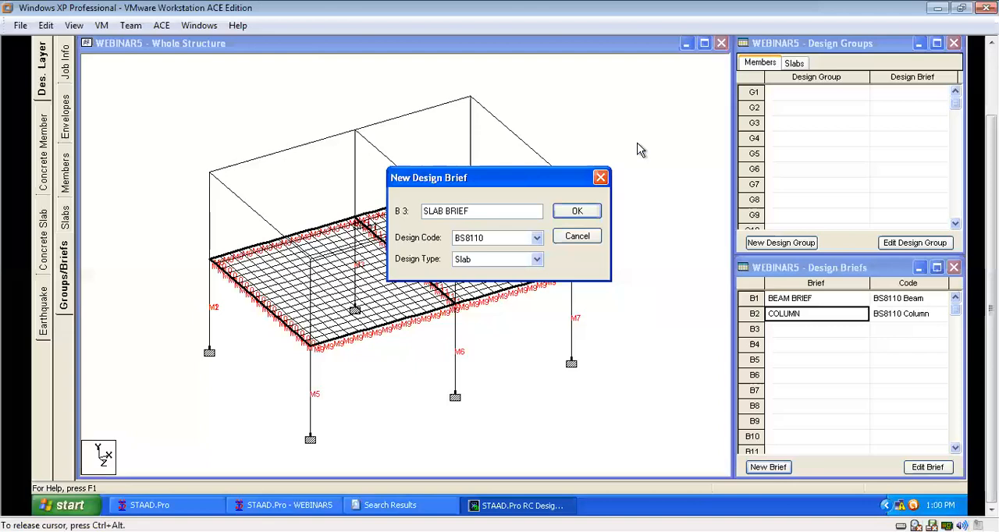
{"action": "left_click", "coordinate": [577, 210]}
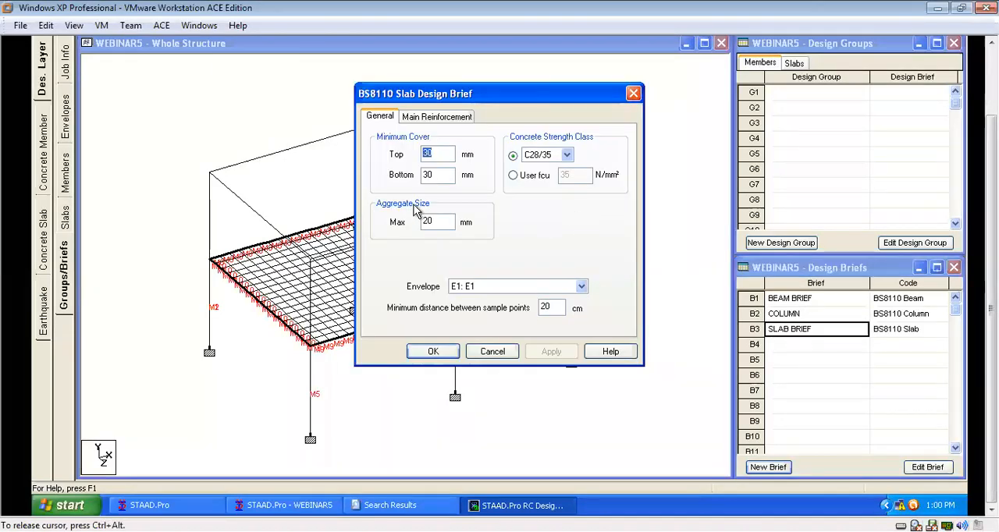
Set the slab brief's top and bottom cover to 25 mm, enter a user-defined fcu, and open its main reinforcement settings.
{"action": "type", "text": "25"}
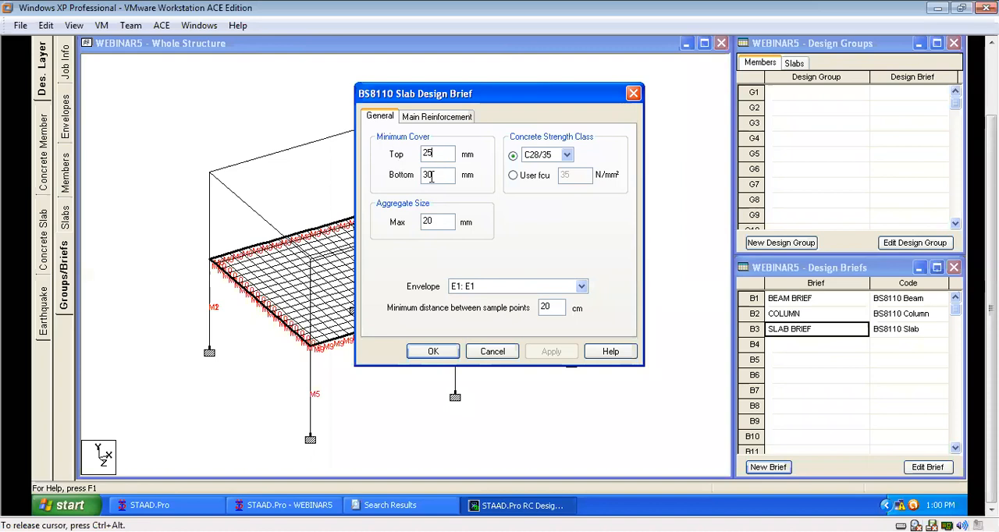
{"action": "left_click_drag", "start_coordinate": [434, 177], "coordinate": [414, 180]}
{"action": "type", "text": "25"}
{"action": "left_click", "coordinate": [534, 175]}
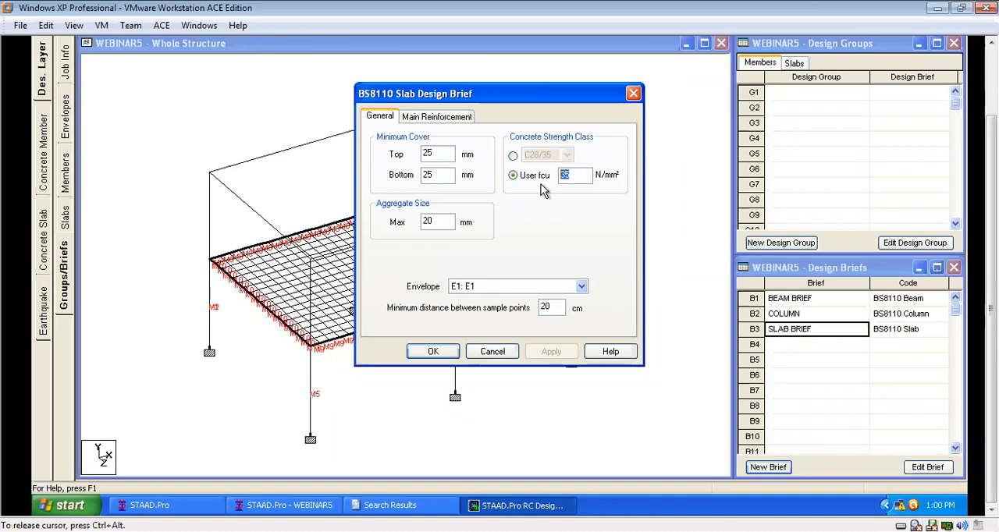
{"action": "type", "text": "2"}
{"action": "left_click", "coordinate": [441, 118]}
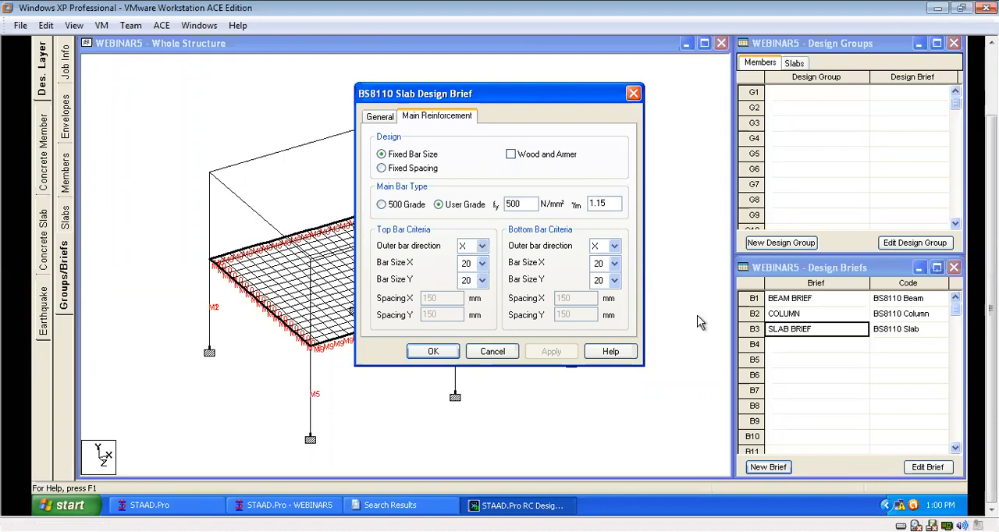
Set the slab brief's top bar sizes in X and Y to 10.
{"action": "left_click", "coordinate": [482, 263]}
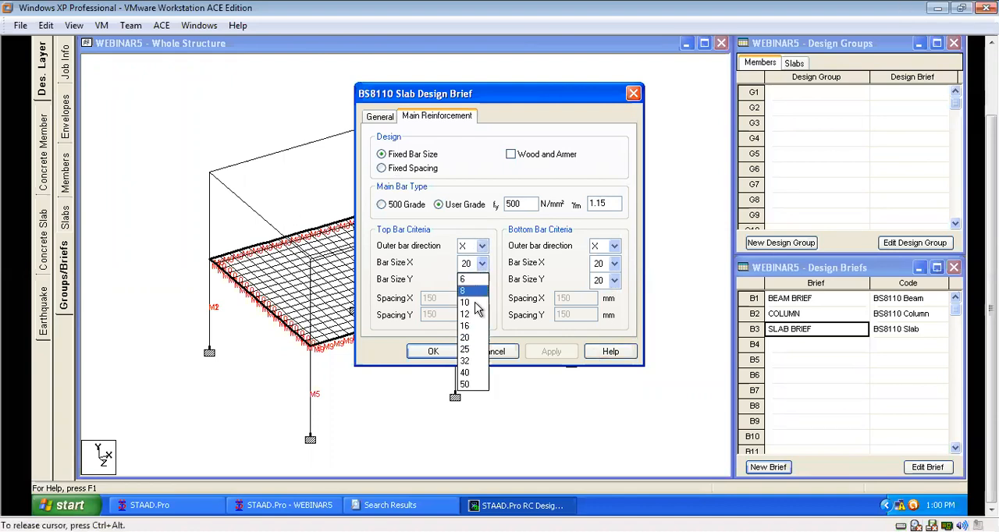
{"action": "left_click", "coordinate": [471, 304]}
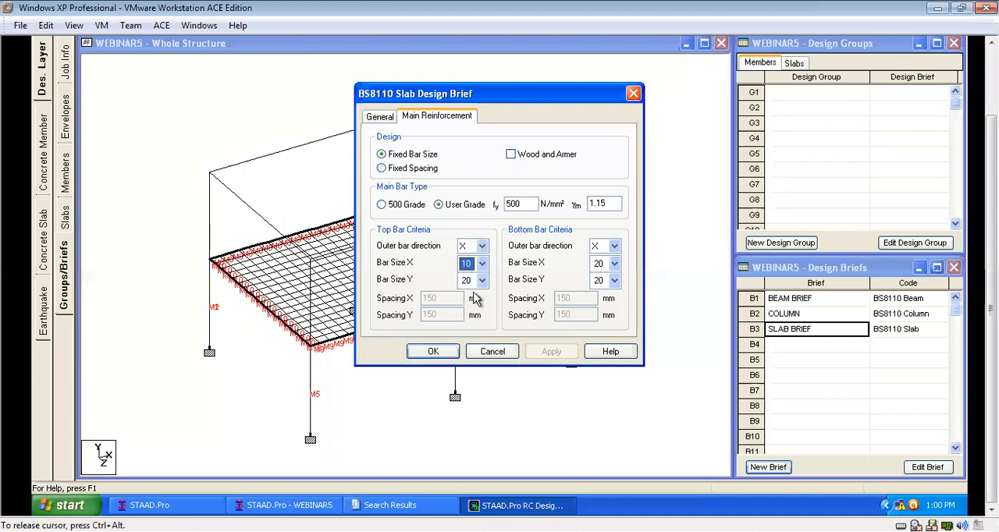
{"action": "left_click", "coordinate": [482, 281]}
{"action": "left_click", "coordinate": [465, 312]}
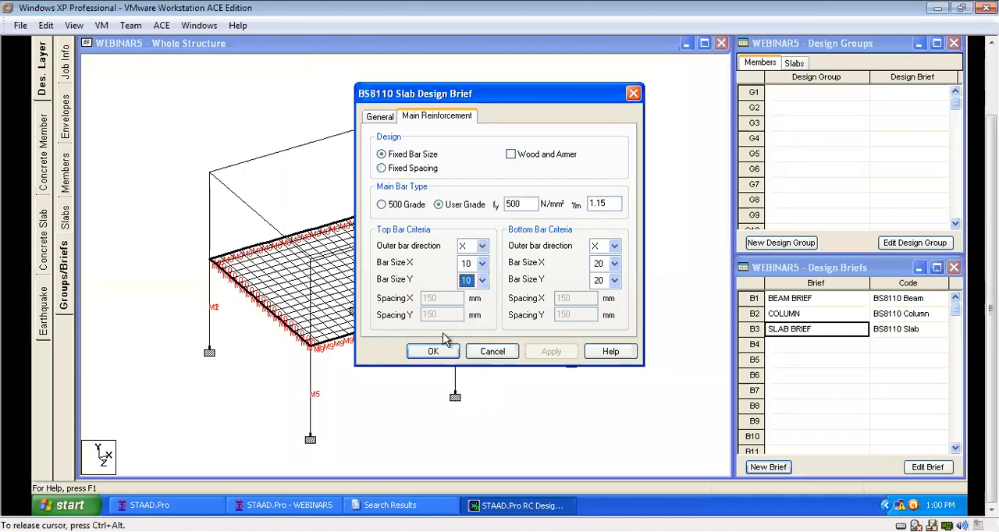
Set the slab brief's top and bottom bar sizes in X and Y to 12 and choose the Fixed Spacing design option.
{"action": "left_click", "coordinate": [482, 264]}
{"action": "left_click", "coordinate": [482, 305]}
{"action": "left_click", "coordinate": [482, 280]}
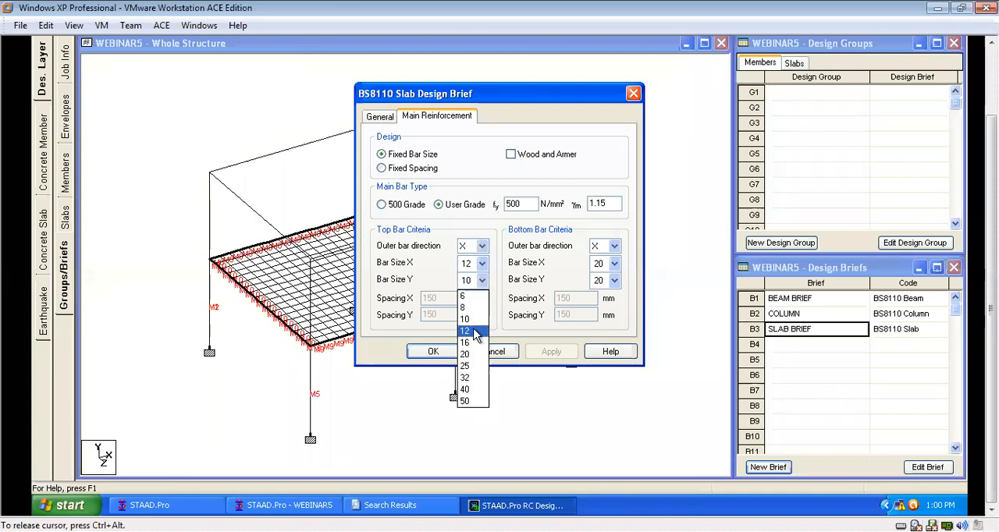
{"action": "left_click", "coordinate": [474, 324]}
{"action": "left_click", "coordinate": [613, 264]}
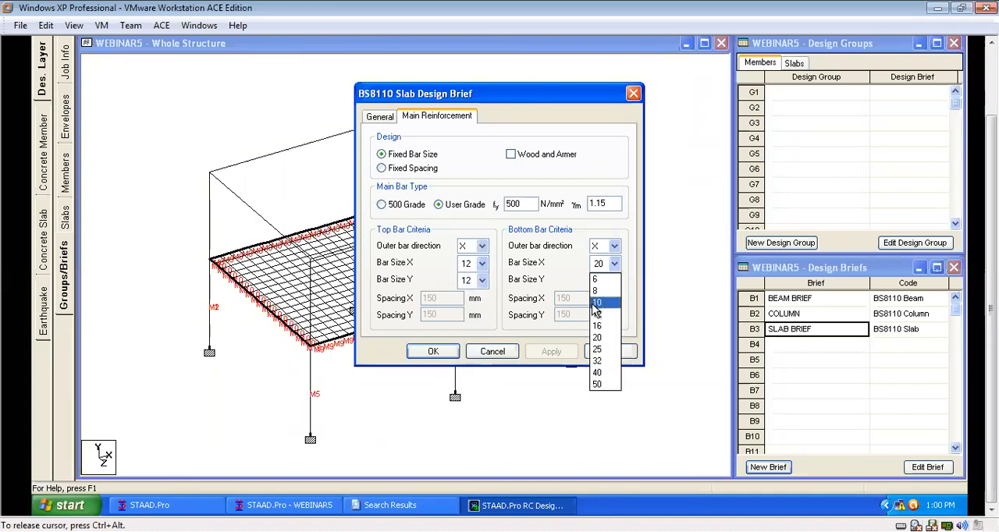
{"action": "left_click", "coordinate": [602, 308]}
{"action": "left_click", "coordinate": [613, 281]}
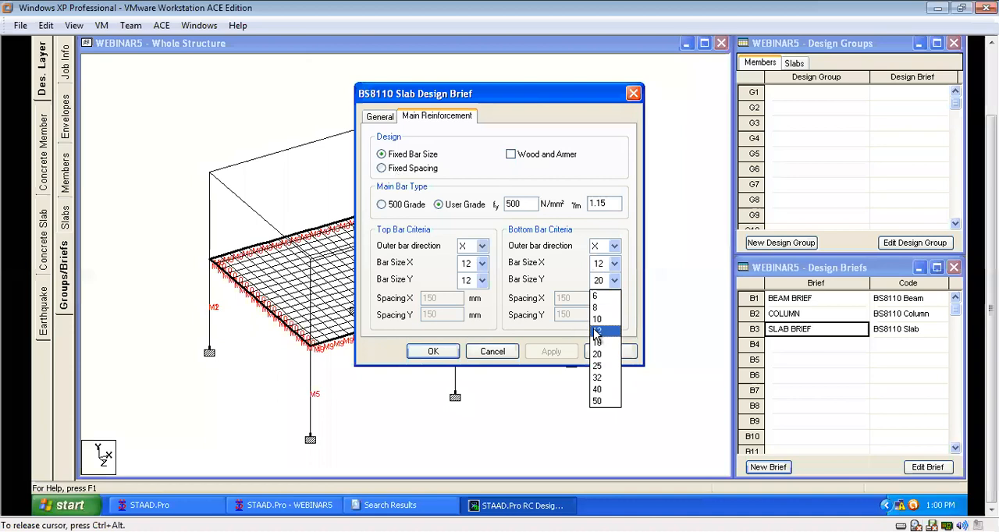
{"action": "left_click", "coordinate": [597, 331]}
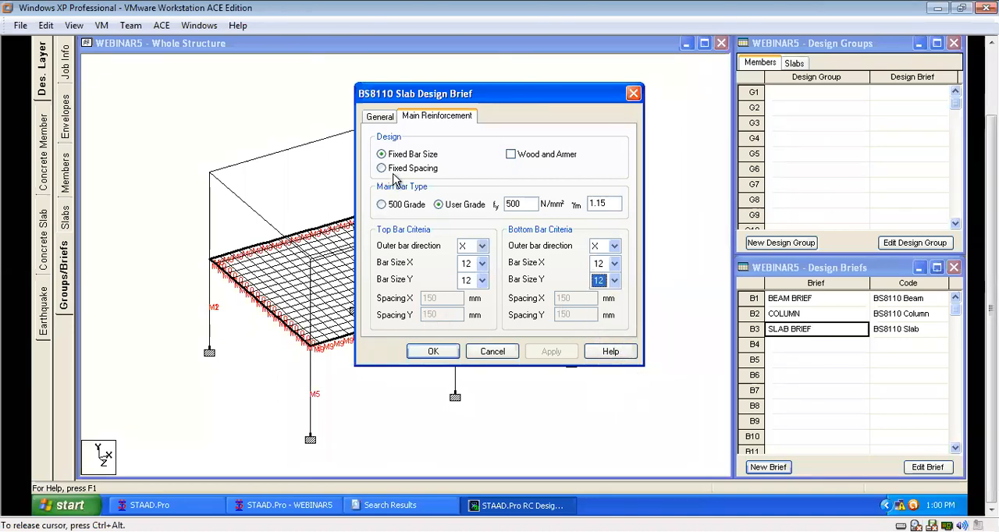
{"action": "left_click", "coordinate": [401, 172]}
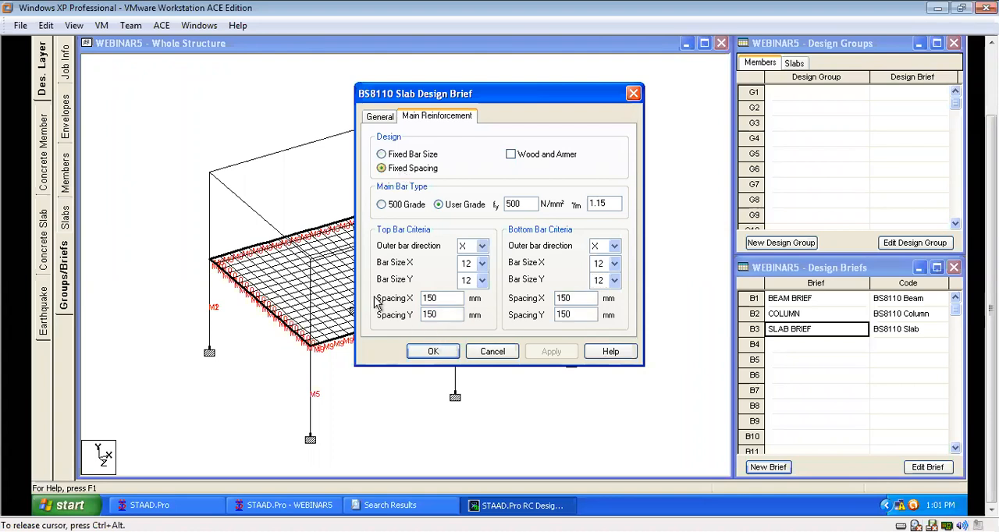
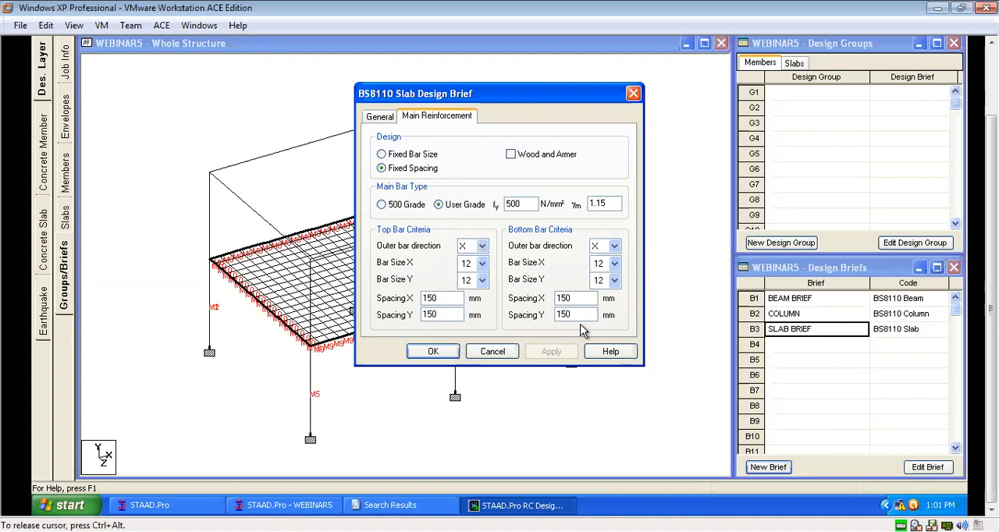
Set the slab brief's main reinforcement to Fixed Bar Size with fy 460 N/mm² and Wood and Armer enabled, and save the brief.
{"action": "left_click", "coordinate": [382, 154]}
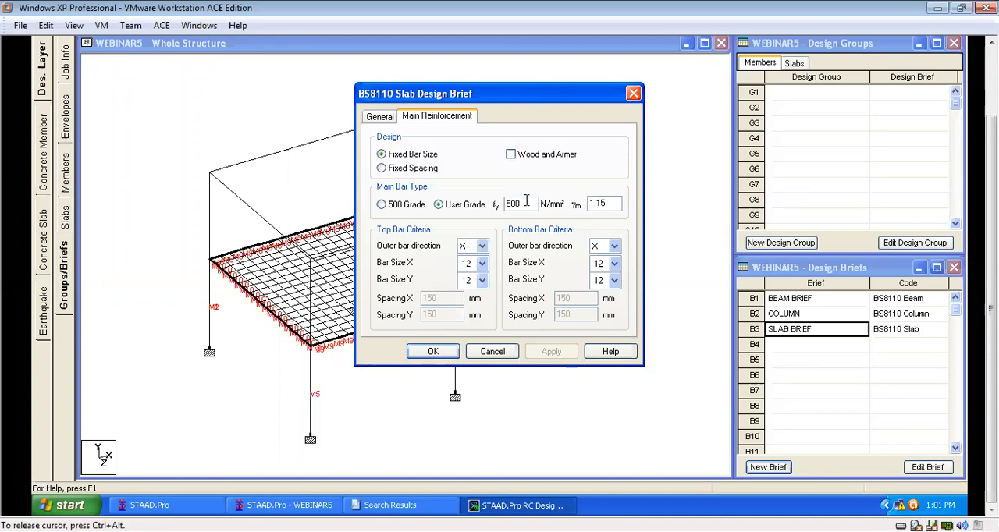
{"action": "type", "text": "460"}
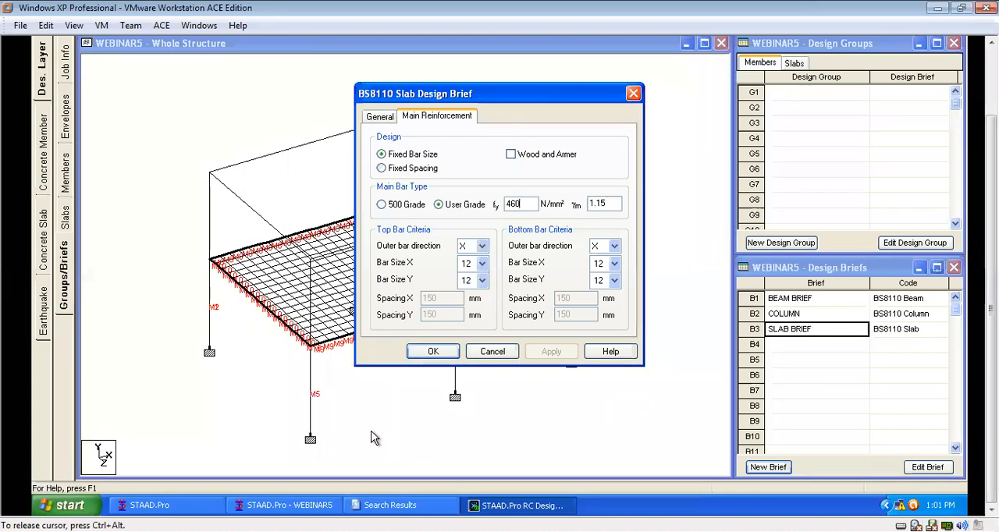
{"action": "left_click", "coordinate": [511, 154]}
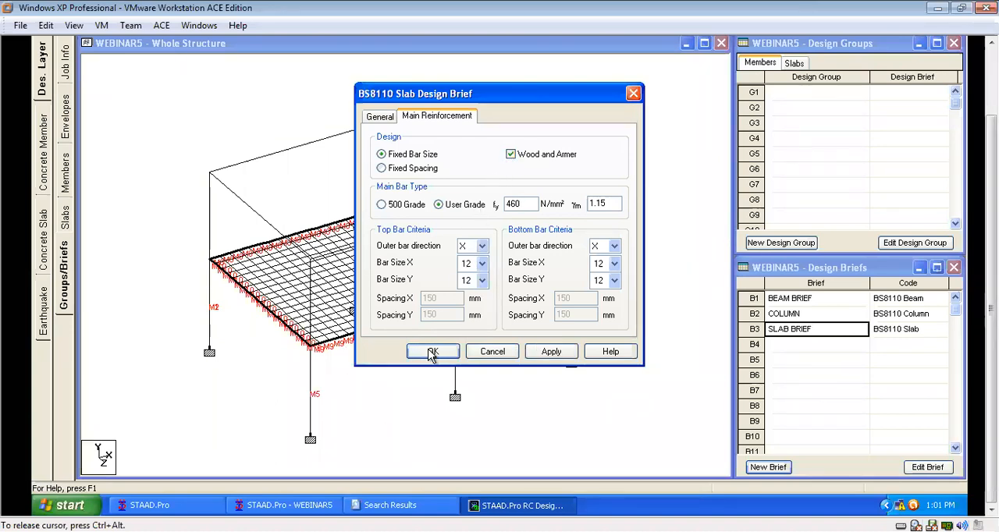
{"action": "left_click", "coordinate": [380, 117]}
{"action": "left_click", "coordinate": [451, 114]}
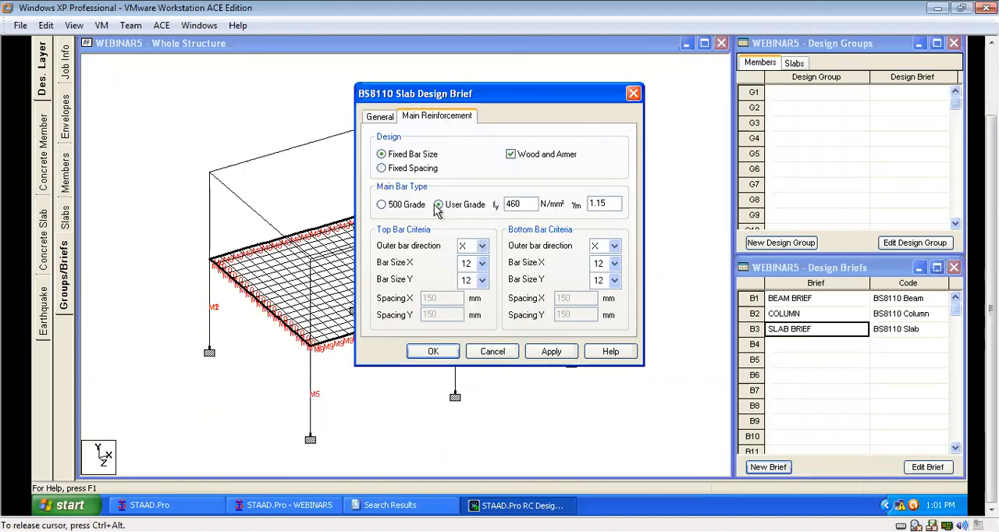
{"action": "left_click", "coordinate": [434, 352]}
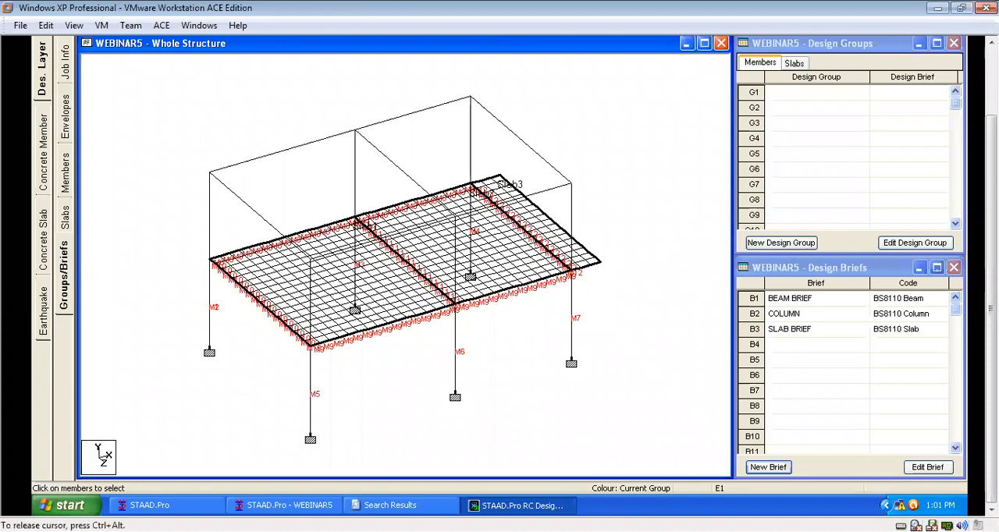
Select all the floor beams in the front view and create a member design group named BEAM GROUP using BEAM BRIEF.
{"action": "left_click_drag", "start_coordinate": [991, 205], "coordinate": [991, 132]}
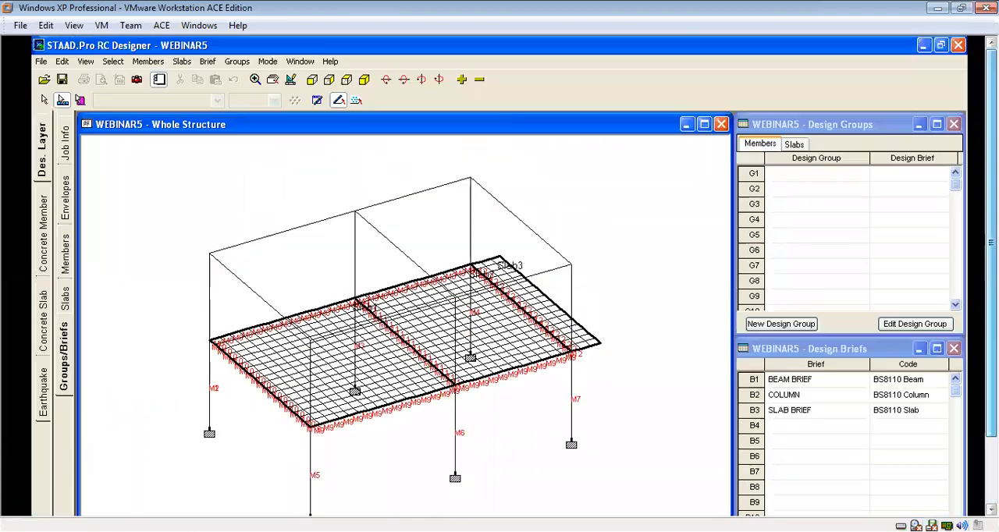
{"action": "left_click", "coordinate": [313, 80]}
{"action": "left_click_drag", "start_coordinate": [329, 377], "coordinate": [687, 380]}
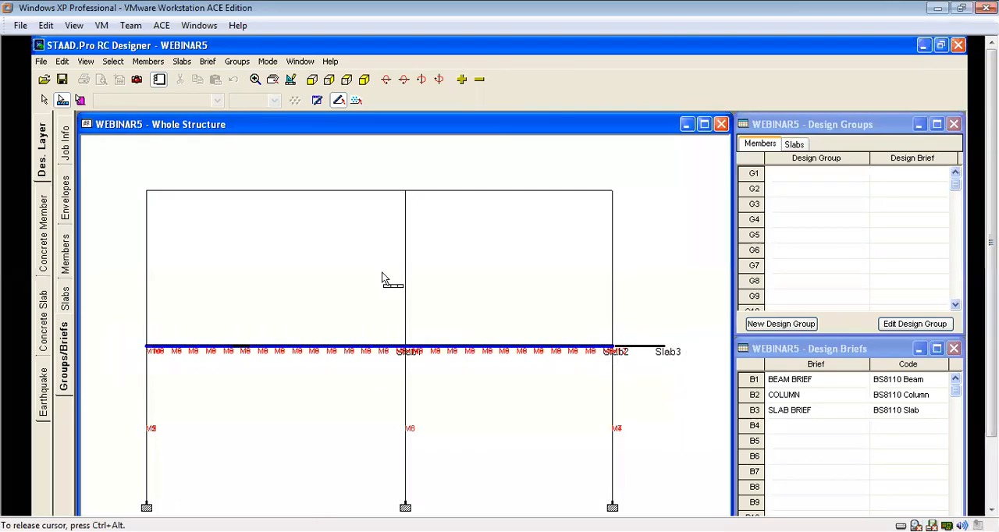
{"action": "left_click", "coordinate": [364, 79]}
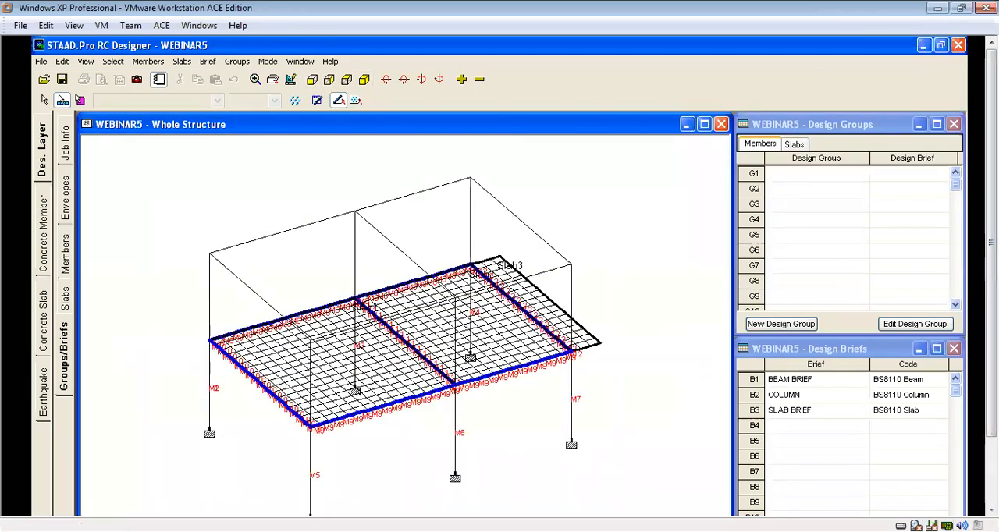
{"action": "left_click", "coordinate": [811, 327]}
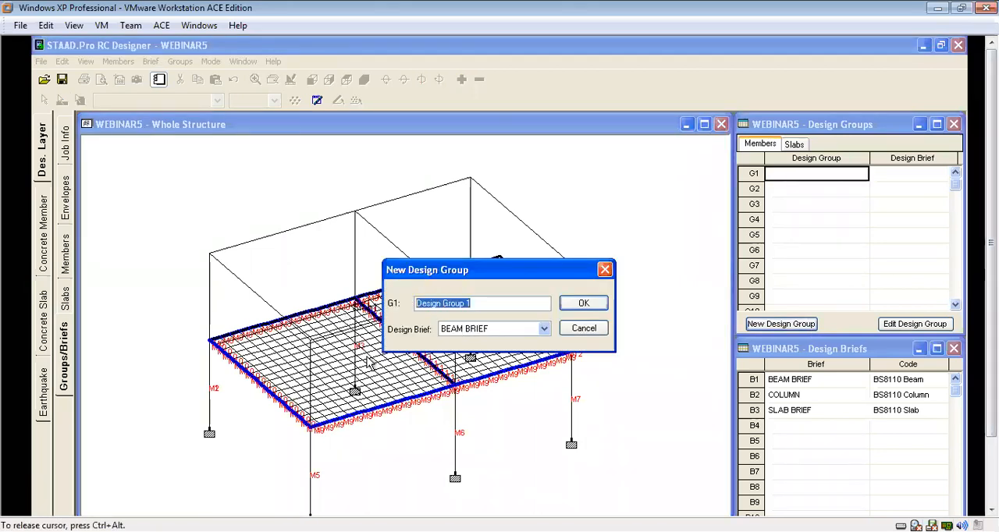
{"action": "type", "text": "BE"}
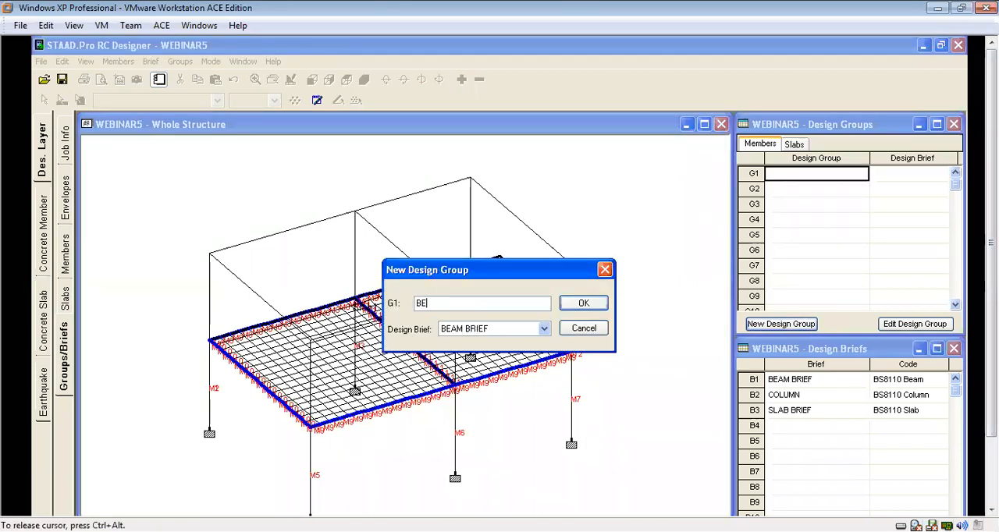
{"action": "type", "text": "AM GROUP"}
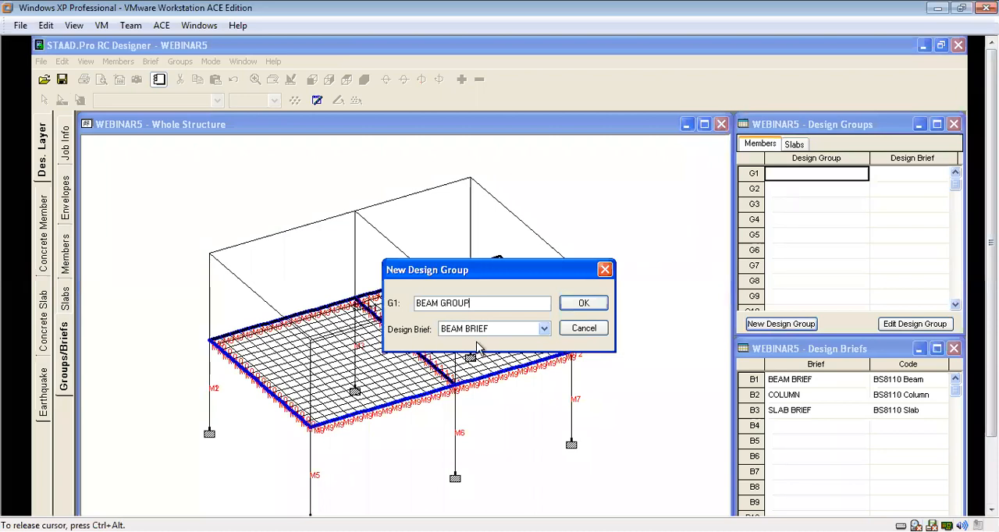
{"action": "left_click", "coordinate": [585, 304]}
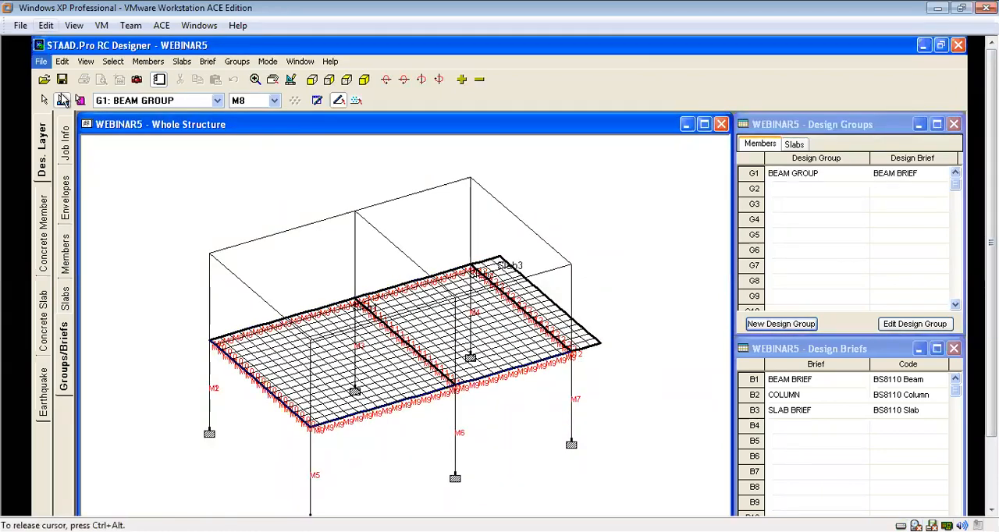
Select all the ground-storey columns in the front view and create a member design group named COLUMN GROUP using the COLUMN brief.
{"action": "left_click", "coordinate": [313, 81]}
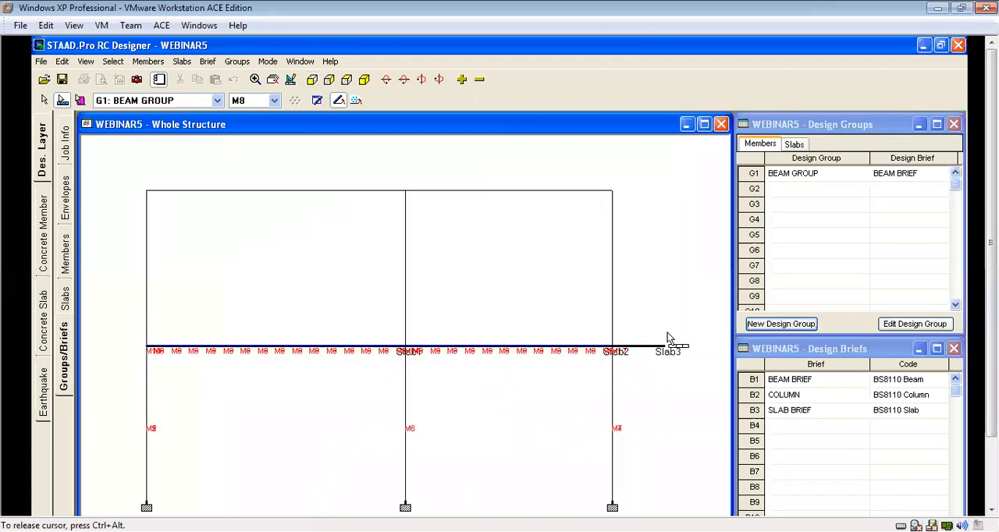
{"action": "left_click_drag", "start_coordinate": [641, 369], "coordinate": [122, 470]}
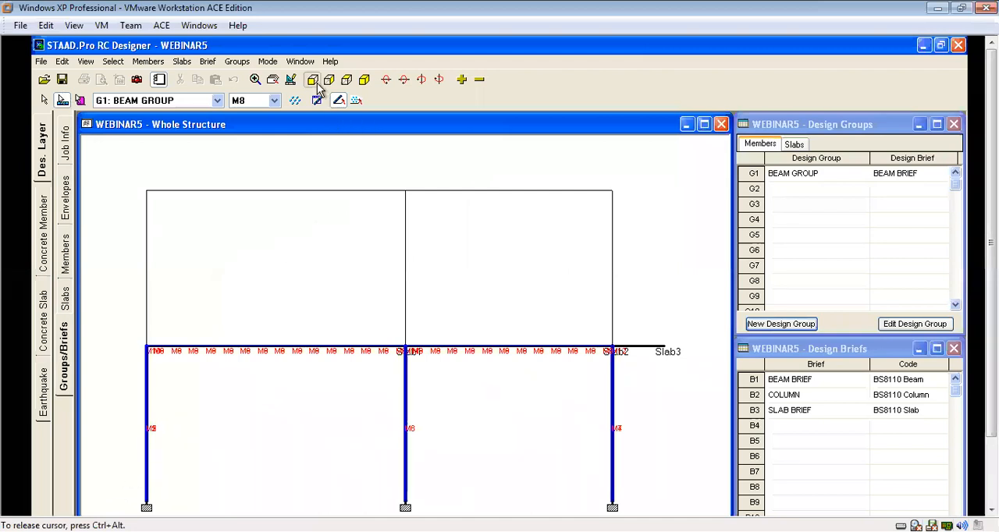
{"action": "left_click", "coordinate": [363, 79]}
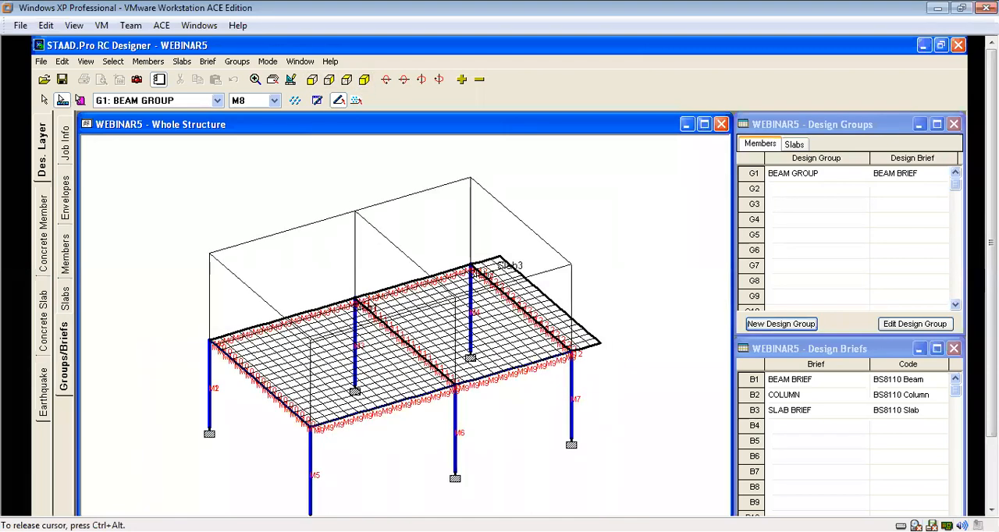
{"action": "left_click", "coordinate": [794, 325]}
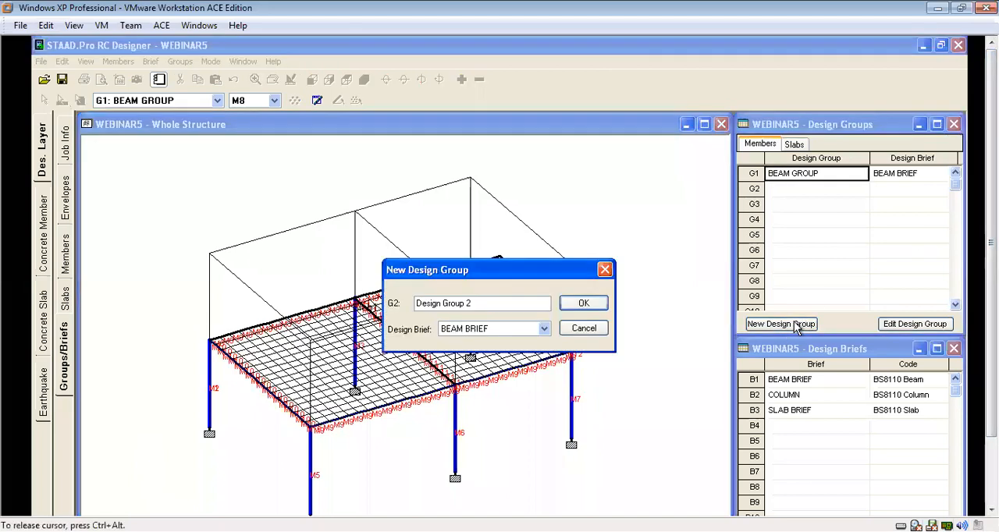
{"action": "left_click", "coordinate": [544, 328]}
{"action": "left_click", "coordinate": [491, 362]}
{"action": "left_click", "coordinate": [484, 305]}
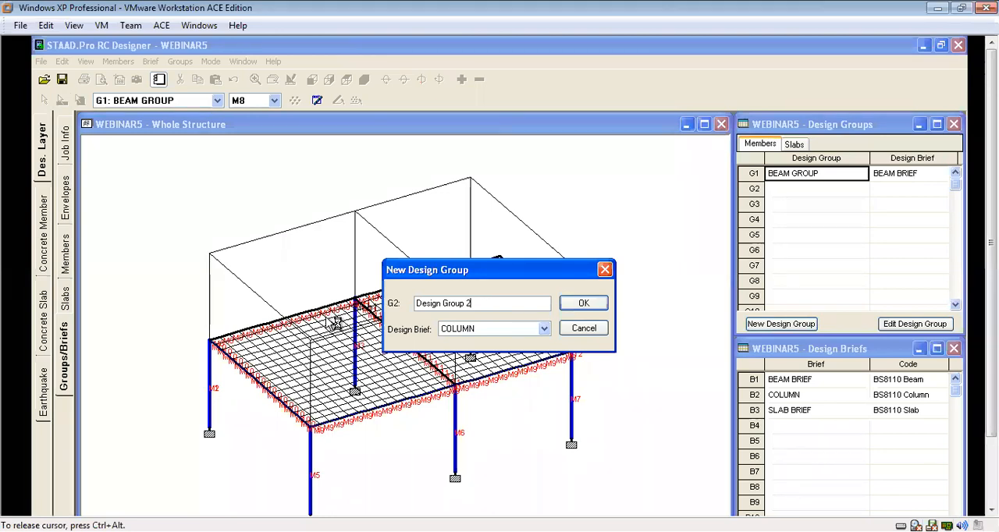
{"action": "key", "text": "BackSpace"}
{"action": "key", "text": "BackSpace"}
{"action": "key", "text": "BackSpace"}
{"action": "key", "text": "BackSpace"}
{"action": "key", "text": "BackSpace"}
{"action": "key", "text": "BackSpace"}
{"action": "key", "text": "BackSpace"}
{"action": "key", "text": "BackSpace"}
{"action": "key", "text": "BackSpace"}
{"action": "key", "text": "BackSpace"}
{"action": "key", "text": "BackSpace"}
{"action": "key", "text": "BackSpace"}
{"action": "key", "text": "BackSpace"}
{"action": "key", "text": "BackSpace"}
{"action": "type", "text": "COLUMN GROUP"}
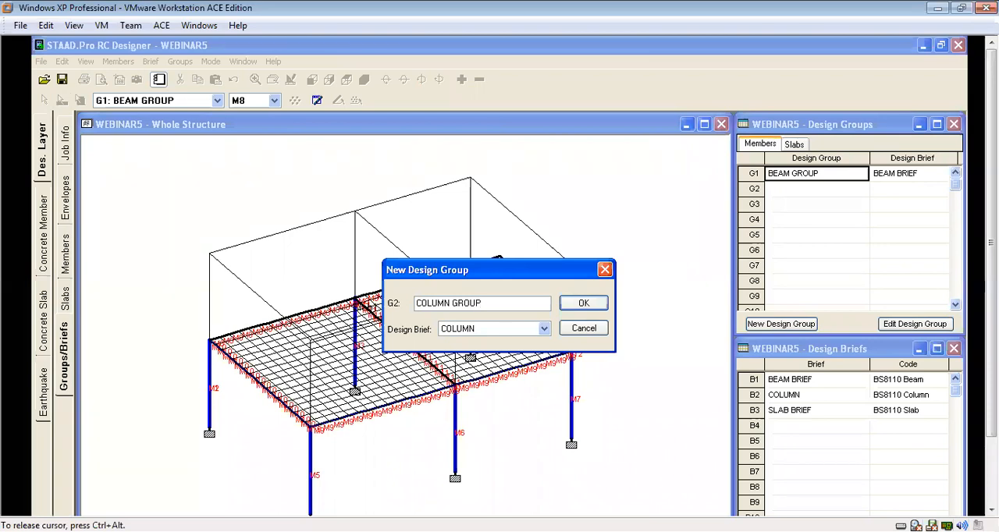
{"action": "left_click", "coordinate": [584, 304]}
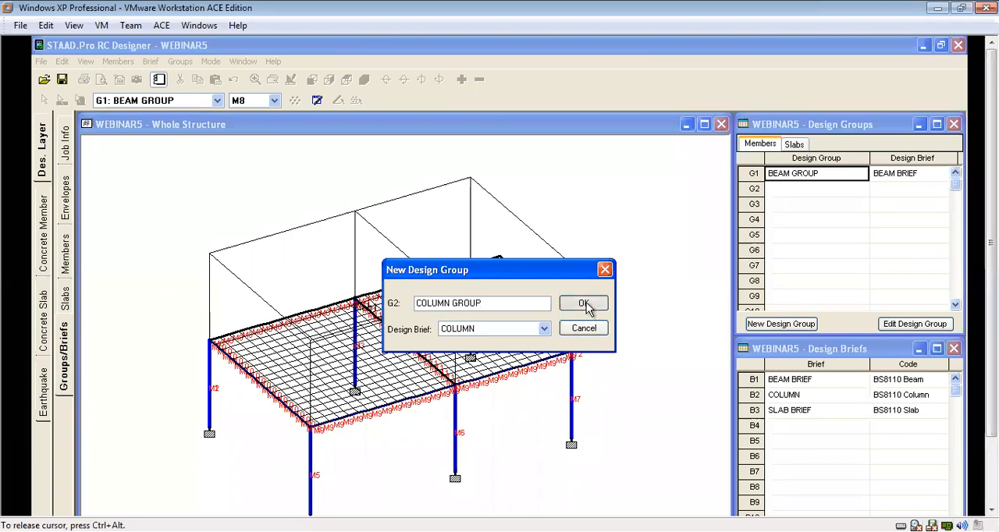
Create a design slab for slab 1 using SLAB BRIEF and check its settings.
{"action": "left_click", "coordinate": [795, 145]}
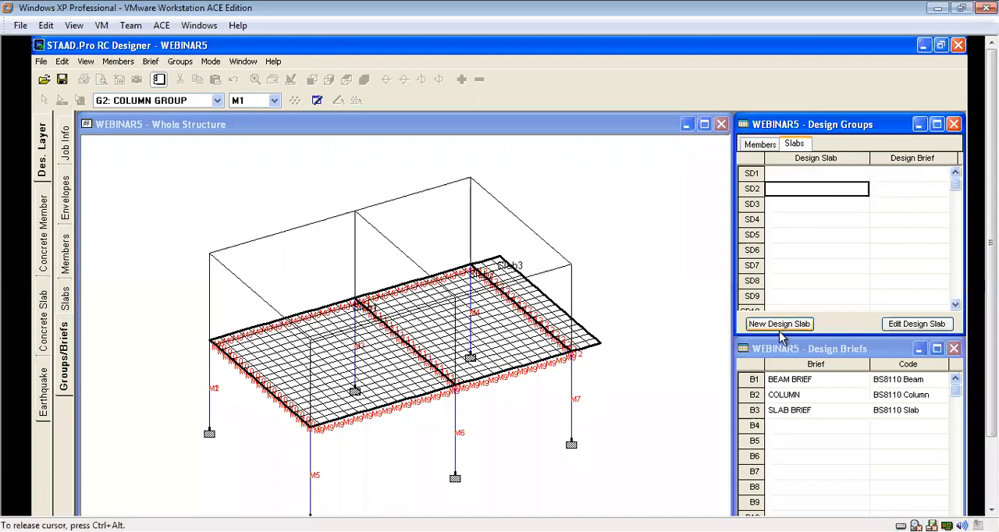
{"action": "left_click", "coordinate": [806, 178]}
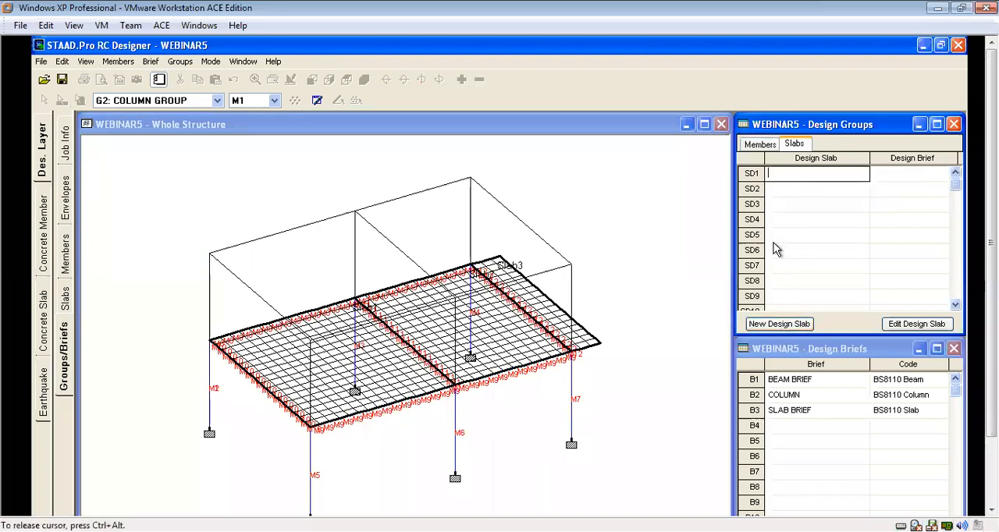
{"action": "left_click", "coordinate": [780, 324]}
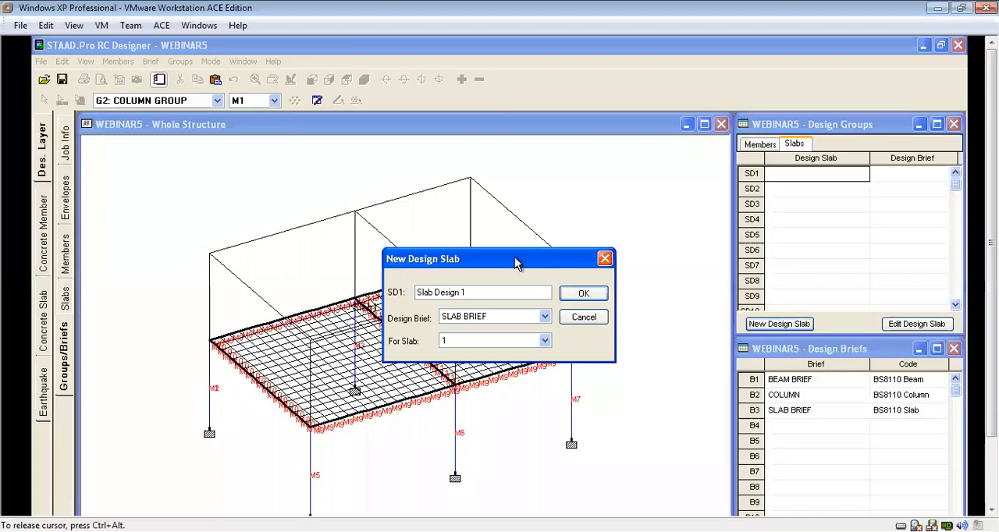
{"action": "left_click_drag", "start_coordinate": [515, 263], "coordinate": [724, 240]}
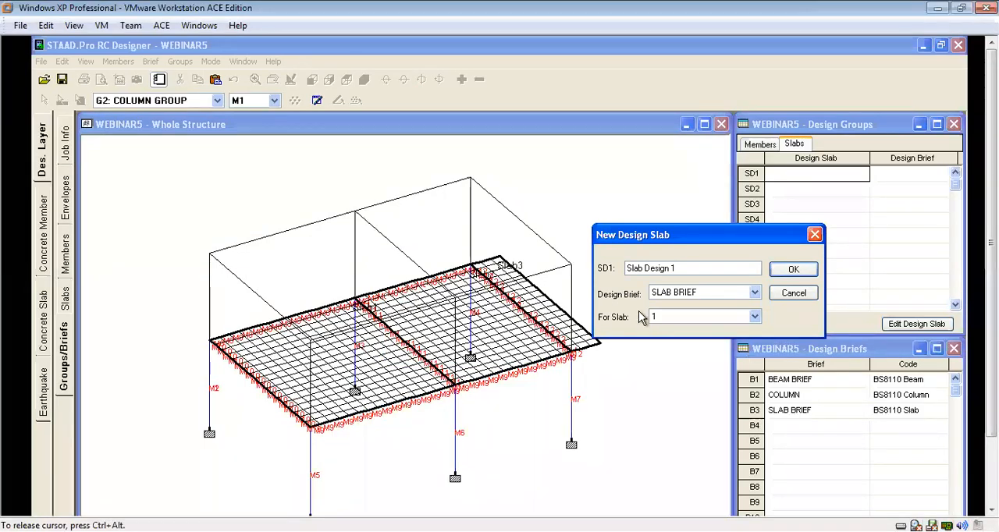
{"action": "left_click", "coordinate": [793, 270]}
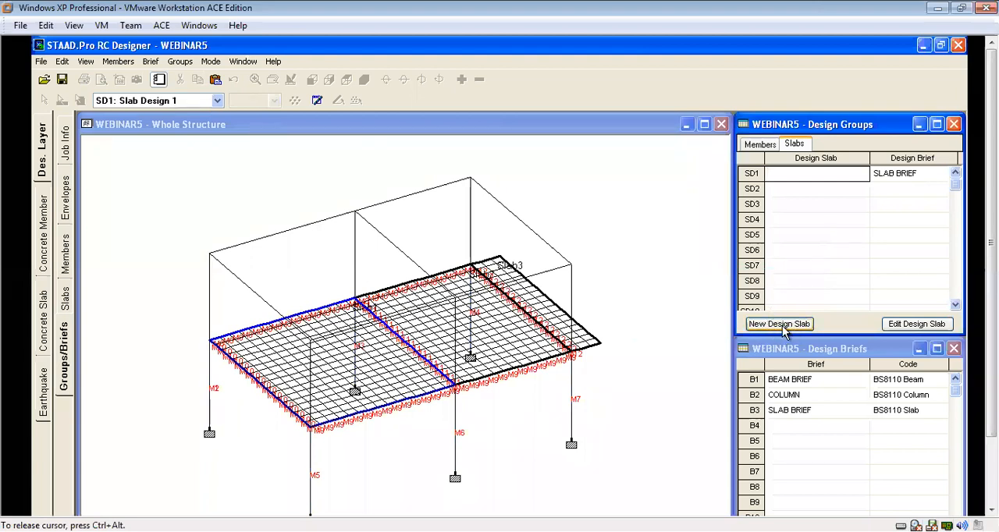
{"action": "double_click", "coordinate": [754, 175]}
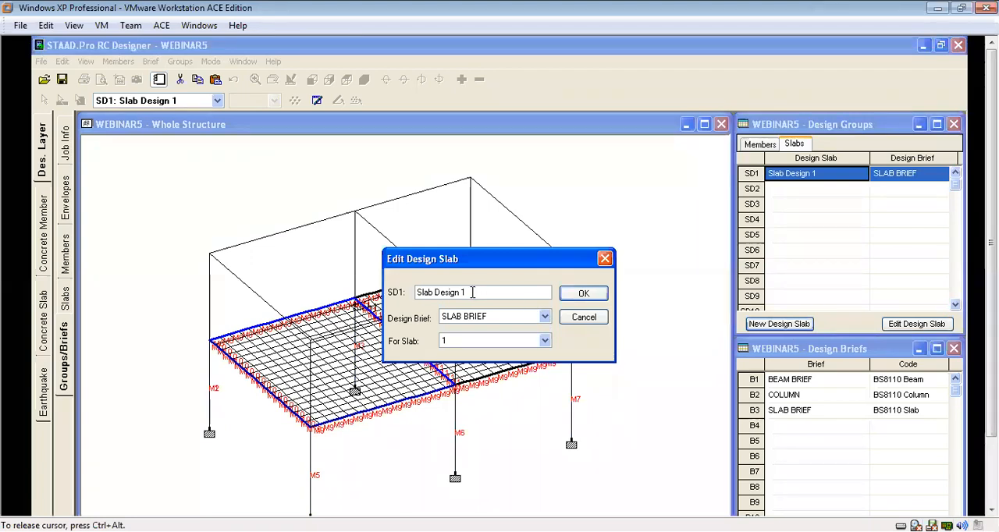
{"action": "left_click", "coordinate": [587, 297]}
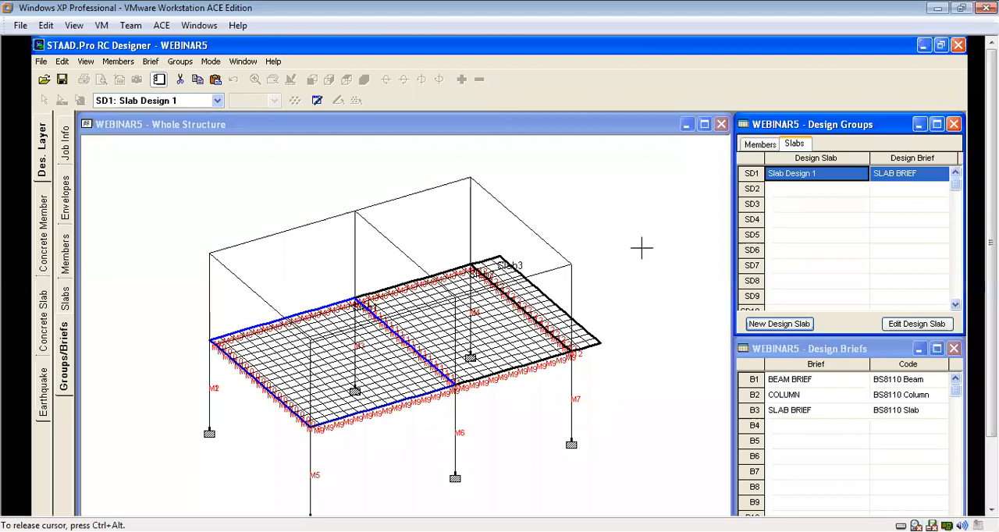
Create a second design slab for slab 2 using SLAB BRIEF.
{"action": "left_click", "coordinate": [773, 327]}
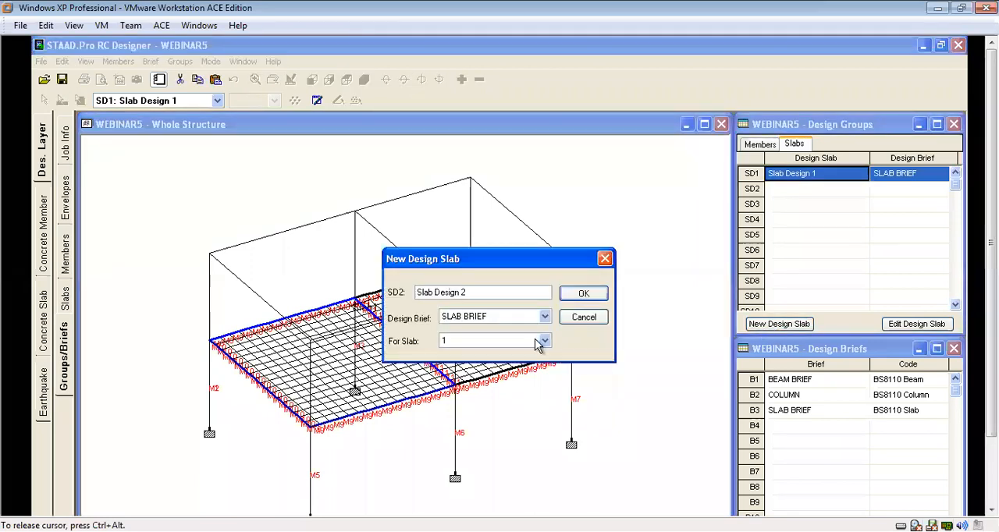
{"action": "left_click", "coordinate": [544, 341]}
{"action": "left_click", "coordinate": [454, 367]}
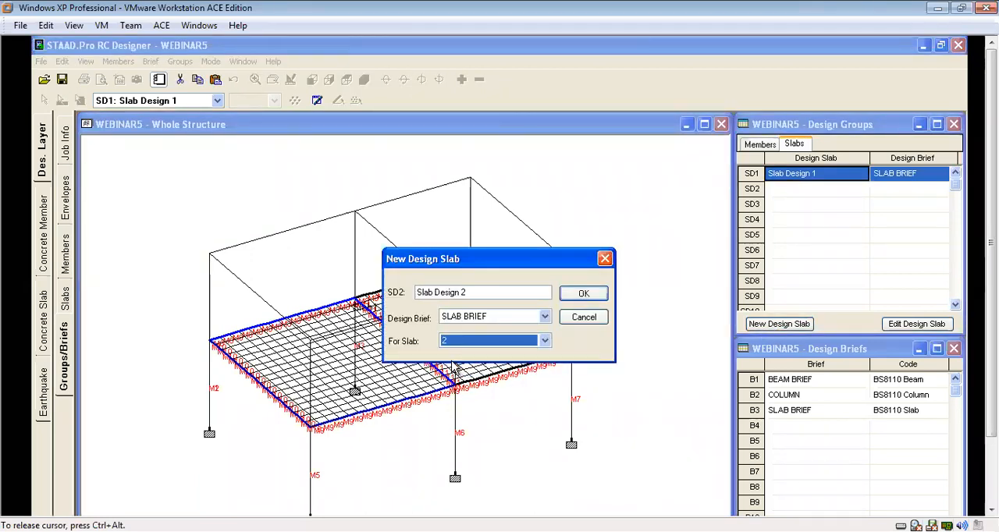
{"action": "left_click", "coordinate": [584, 300]}
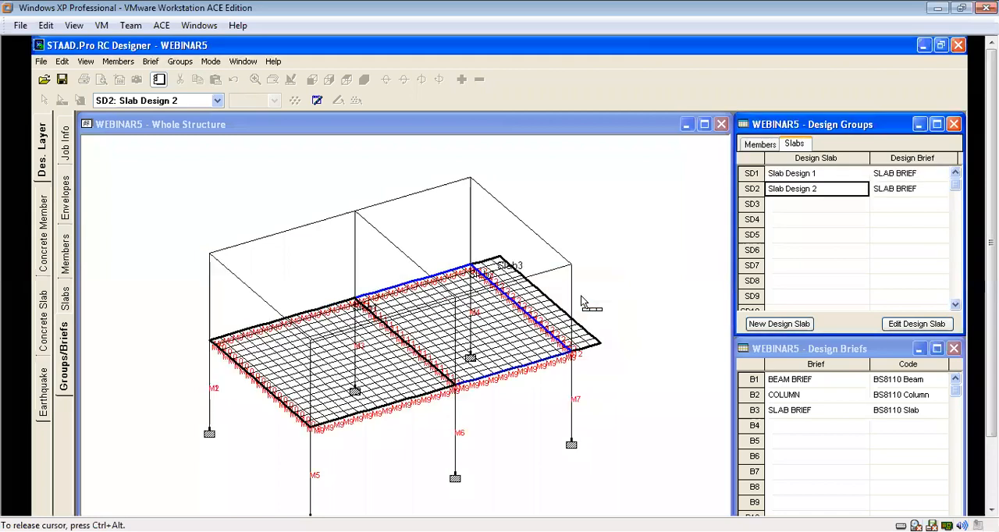
Create a third design slab for slab 3, the overhanging strip, using SLAB BRIEF.
{"action": "left_click", "coordinate": [777, 326]}
{"action": "left_click", "coordinate": [546, 343]}
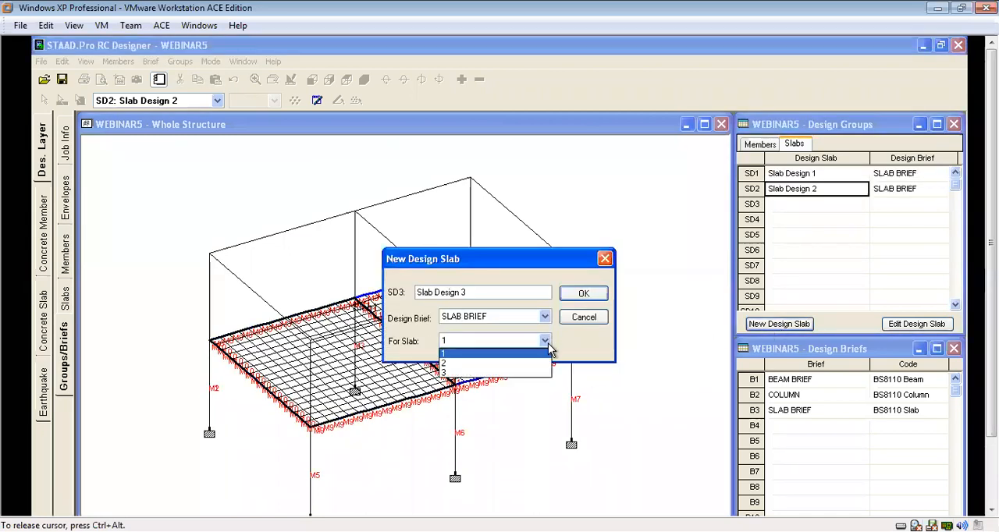
{"action": "left_click", "coordinate": [453, 372]}
{"action": "left_click", "coordinate": [584, 295]}
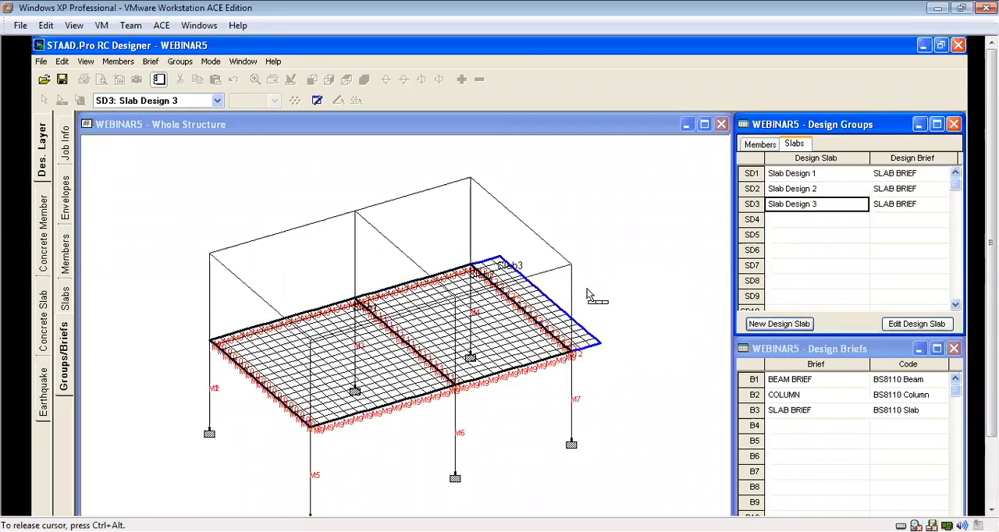
{"action": "left_click", "coordinate": [694, 260]}
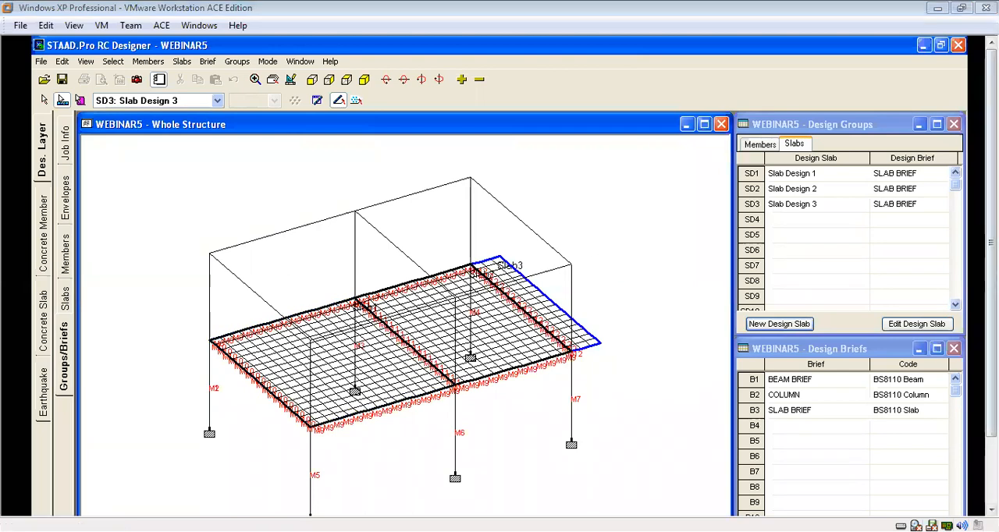
Switch to concrete member design and run the design for BEAM GROUP, accepting the design messages.
{"action": "mouse_move", "coordinate": [991, 242]}
{"action": "left_mouse_down"}
{"action": "mouse_move", "coordinate": [991, 311]}
{"action": "mouse_move", "coordinate": [991, 244]}
{"action": "left_mouse_up"}
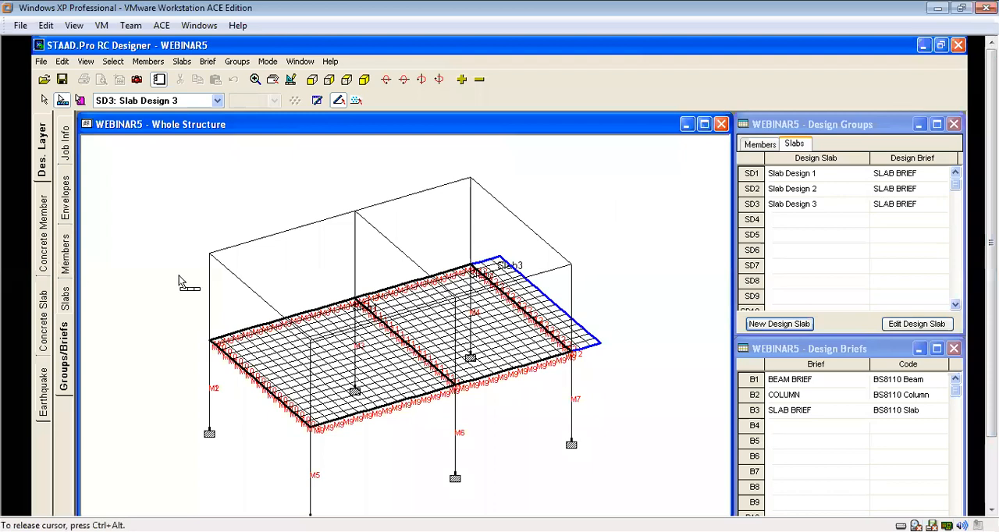
{"action": "left_click", "coordinate": [45, 219]}
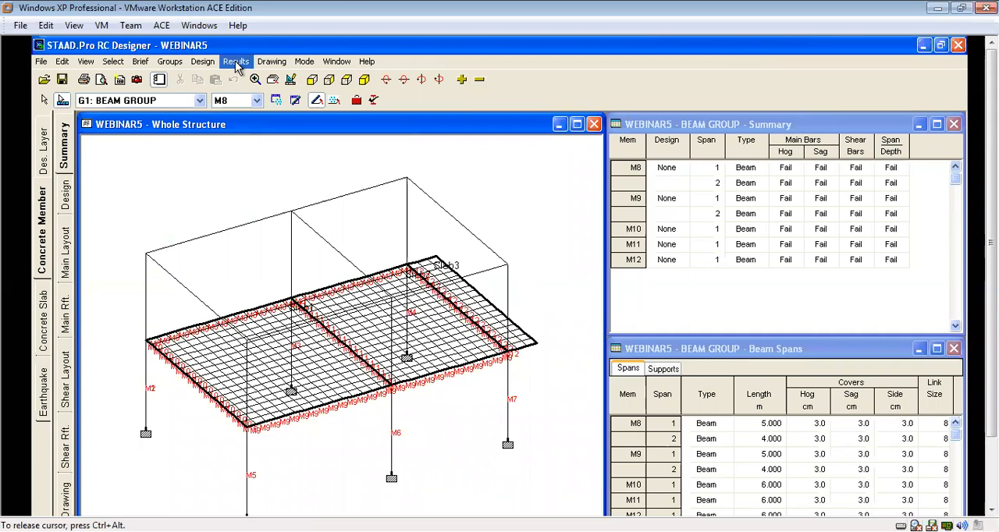
{"action": "left_click", "coordinate": [205, 63]}
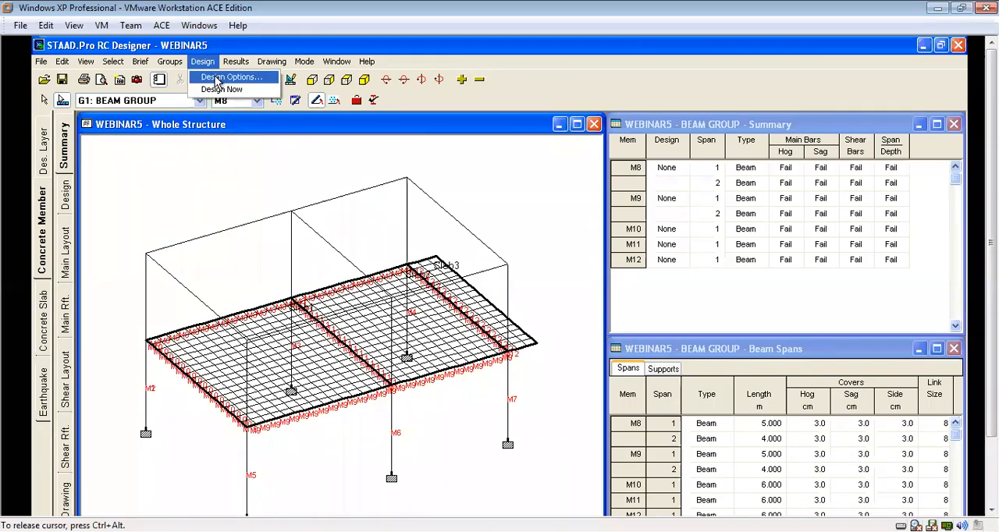
{"action": "left_click", "coordinate": [225, 91]}
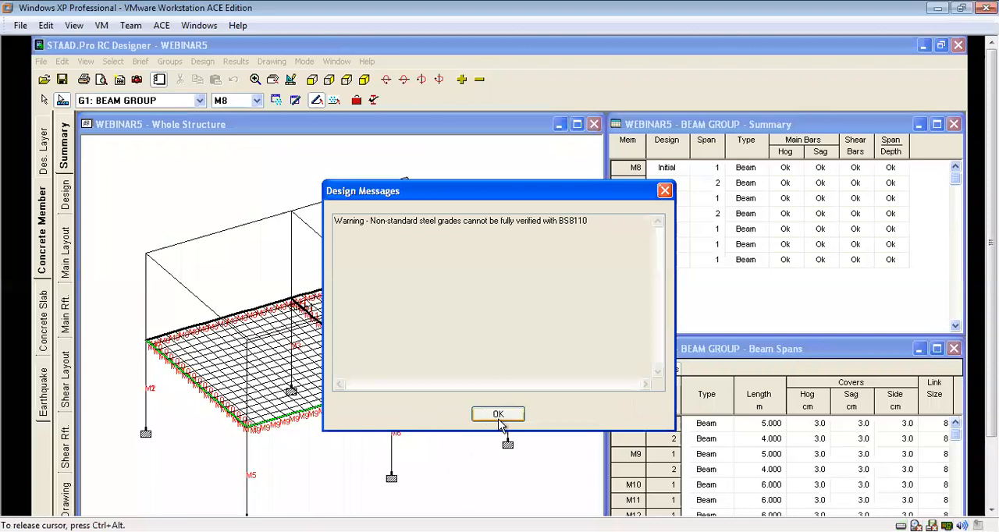
{"action": "left_click", "coordinate": [490, 415]}
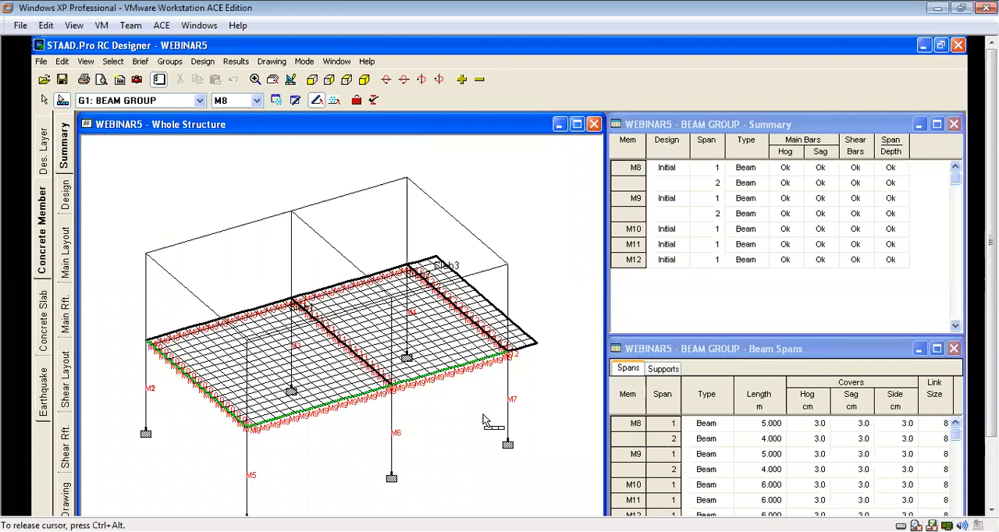
Examine the main reinforcement layout and bending moment diagram along the full length of beam M8, from the first support to the far end.
{"action": "mouse_move", "coordinate": [991, 312]}
{"action": "left_mouse_down"}
{"action": "mouse_move", "coordinate": [991, 380]}
{"action": "mouse_move", "coordinate": [991, 312]}
{"action": "left_mouse_up"}
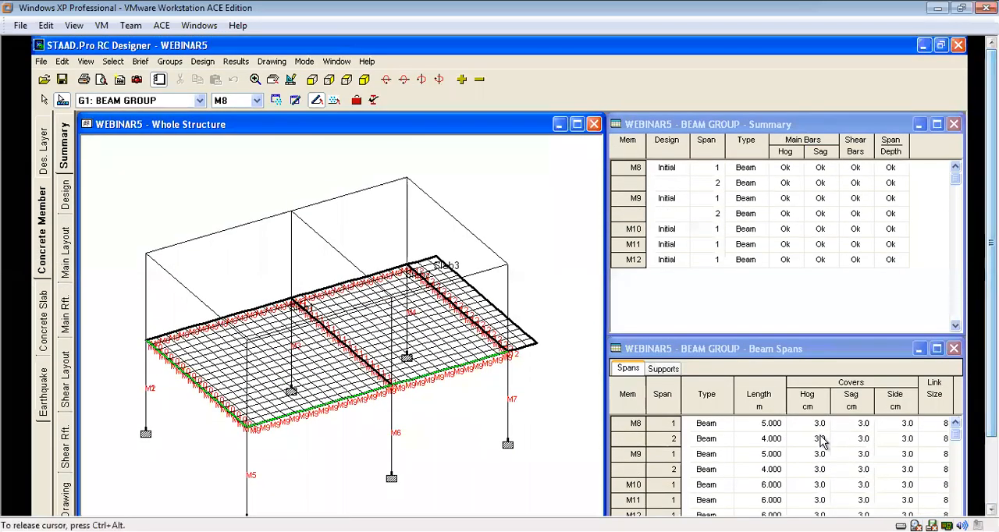
{"action": "left_click", "coordinate": [69, 248]}
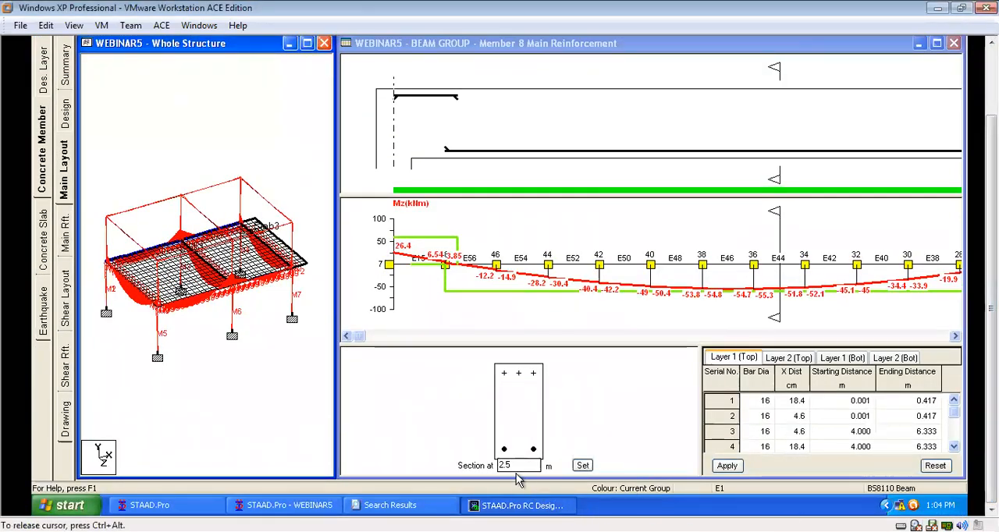
{"action": "left_click_drag", "start_coordinate": [359, 342], "coordinate": [383, 351]}
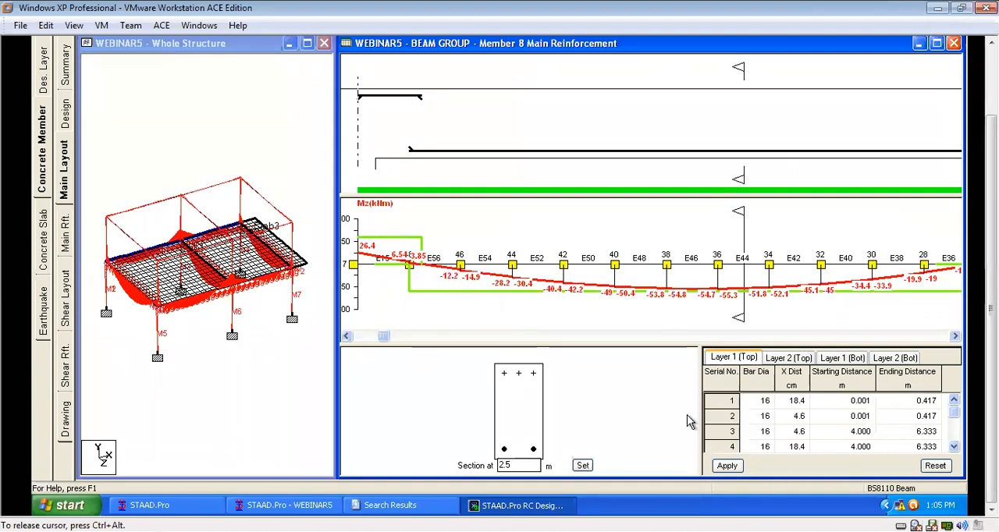
{"action": "left_click_drag", "start_coordinate": [701, 403], "coordinate": [664, 403]}
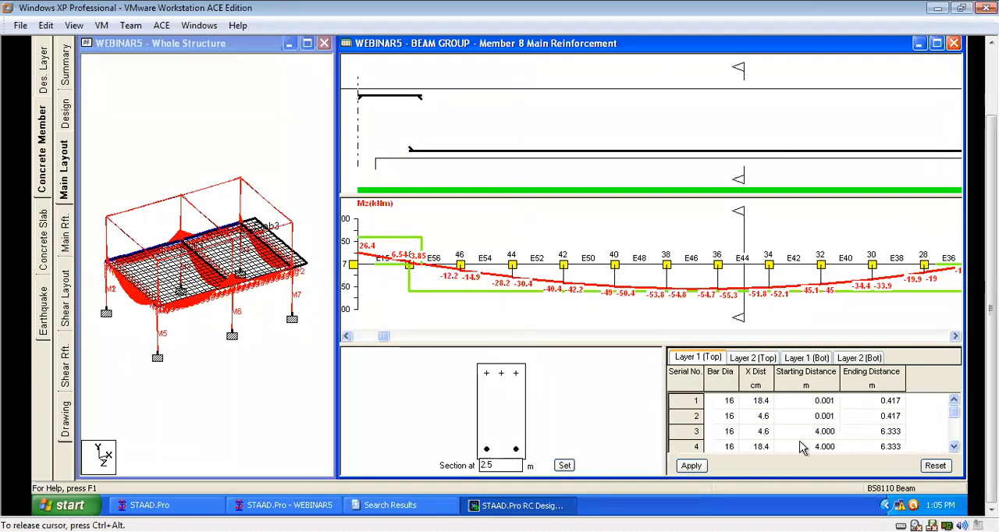
{"action": "mouse_move", "coordinate": [953, 413]}
{"action": "left_mouse_down"}
{"action": "mouse_move", "coordinate": [956, 437]}
{"action": "mouse_move", "coordinate": [962, 409]}
{"action": "left_mouse_up"}
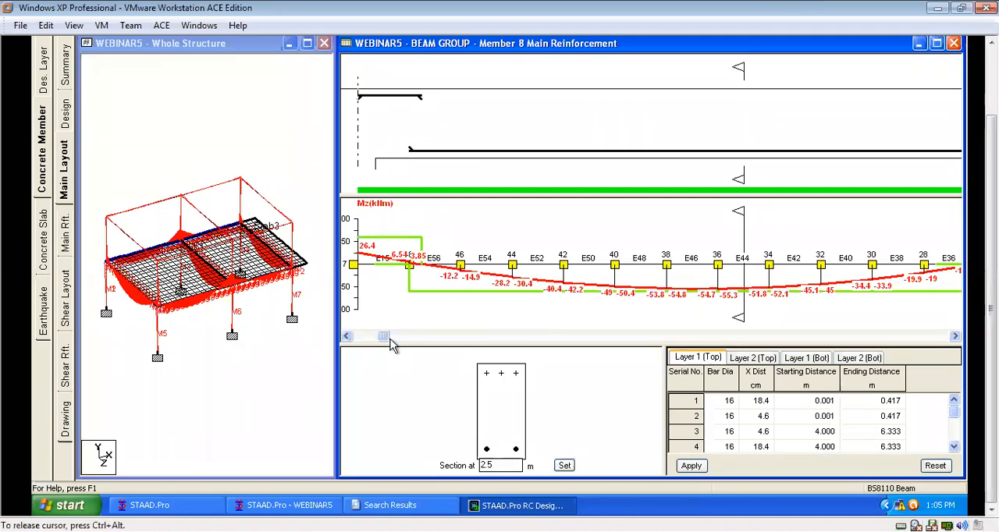
{"action": "left_click_drag", "start_coordinate": [383, 336], "coordinate": [353, 337]}
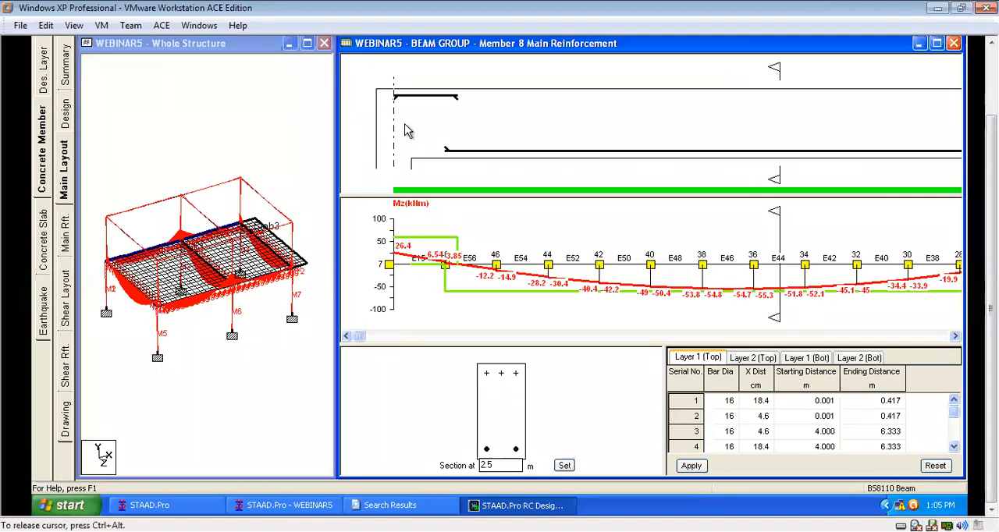
{"action": "left_click_drag", "start_coordinate": [361, 344], "coordinate": [547, 357]}
{"action": "left_click_drag", "start_coordinate": [654, 357], "coordinate": [347, 335]}
{"action": "left_click_drag", "start_coordinate": [355, 336], "coordinate": [965, 339]}
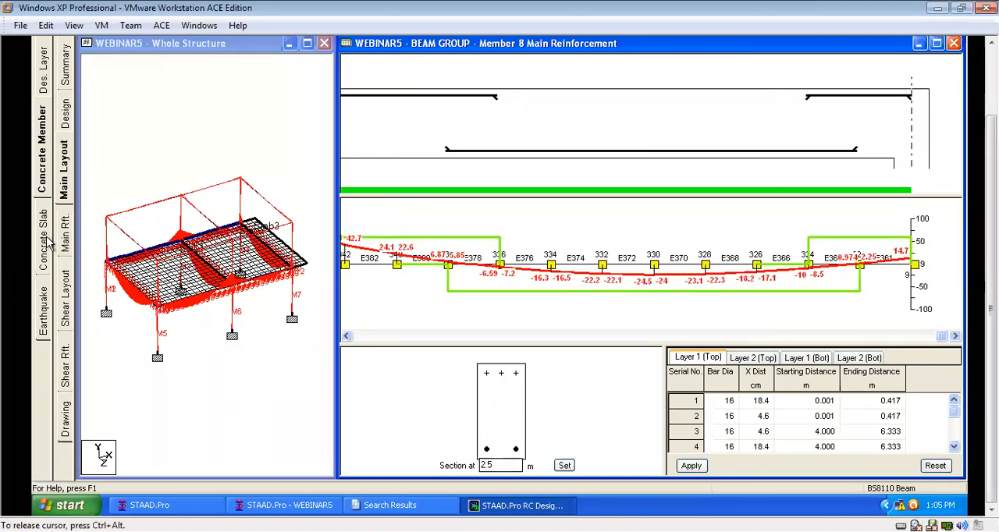
Inspect the tabulated main reinforcement results for beam M8, covering hogging moments, required steel areas and bars.
{"action": "left_click", "coordinate": [65, 233]}
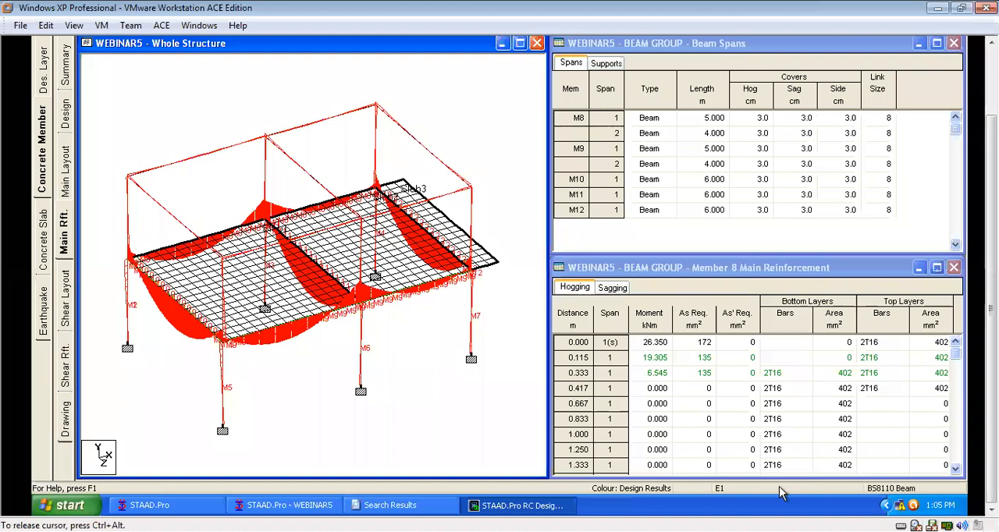
{"action": "left_click_drag", "start_coordinate": [956, 359], "coordinate": [968, 331]}
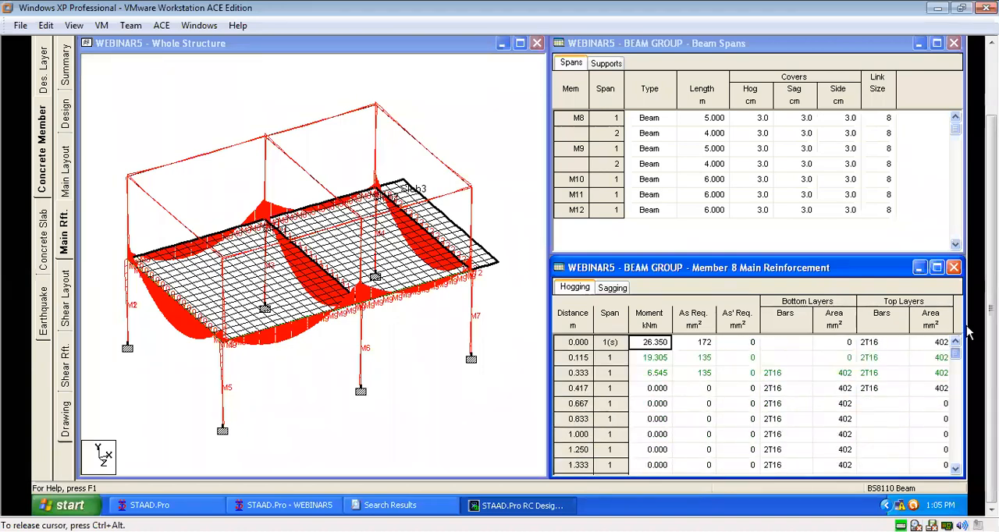
{"action": "left_click_drag", "start_coordinate": [966, 365], "coordinate": [968, 335]}
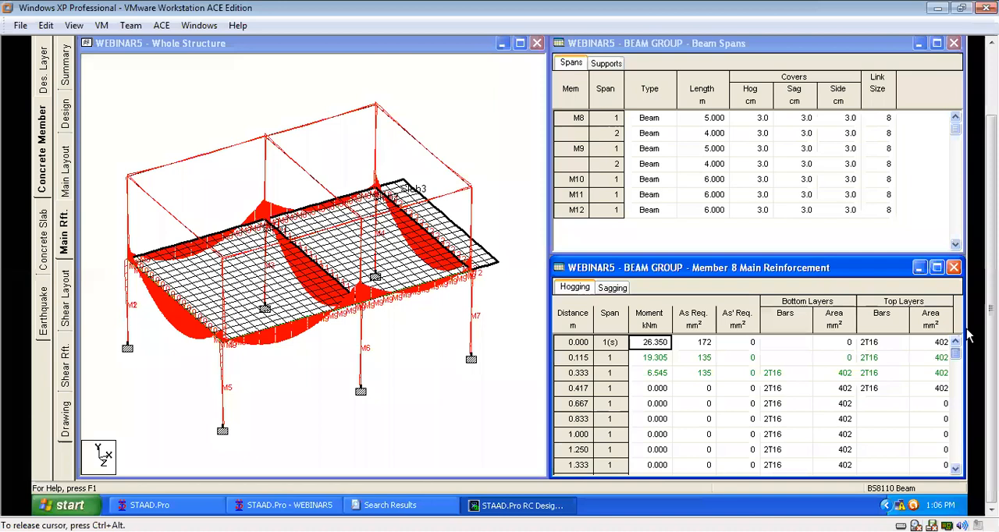
Review beam M8's shear reinforcement layout along both spans, plus its tabulated shear stresses and link zones.
{"action": "left_click", "coordinate": [66, 295]}
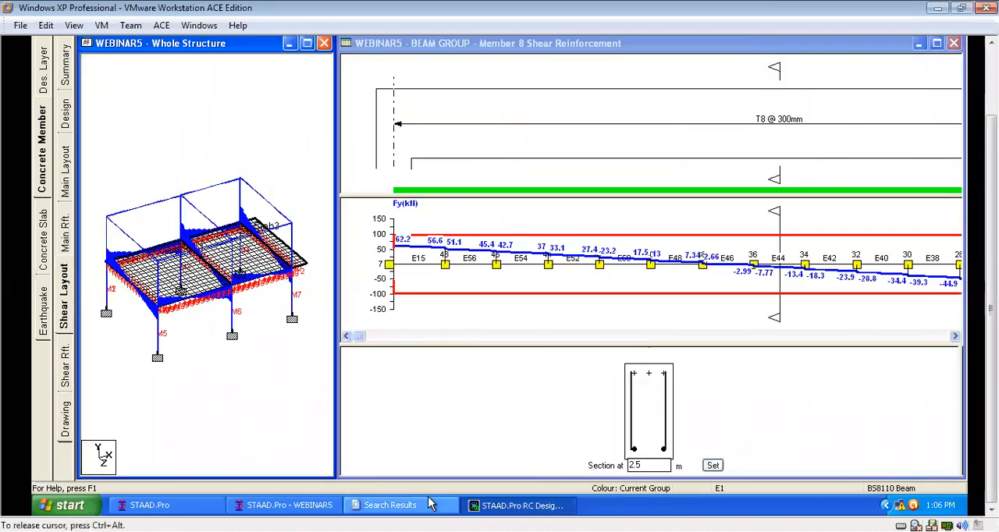
{"action": "left_click_drag", "start_coordinate": [360, 336], "coordinate": [920, 345]}
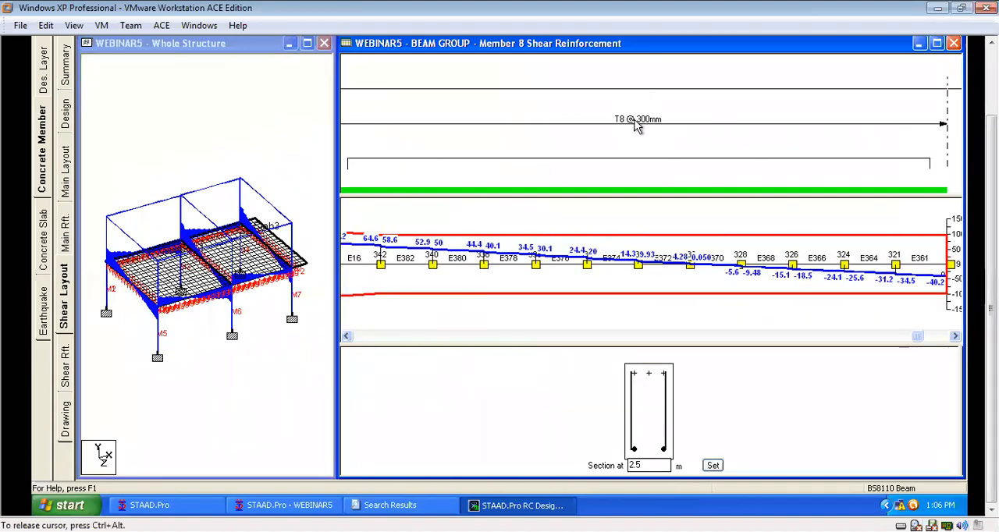
{"action": "left_click_drag", "start_coordinate": [907, 337], "coordinate": [426, 394]}
{"action": "left_click", "coordinate": [66, 372]}
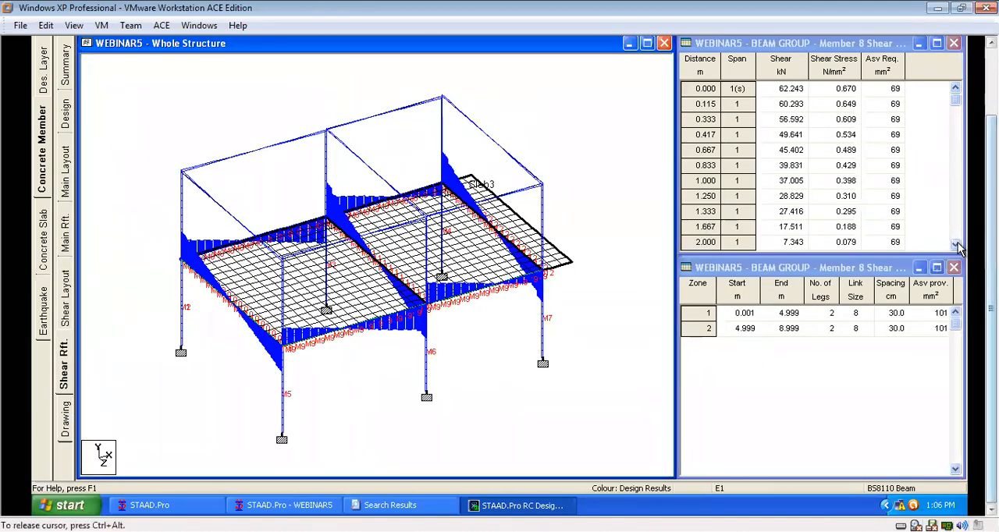
{"action": "left_click_drag", "start_coordinate": [991, 308], "coordinate": [991, 243]}
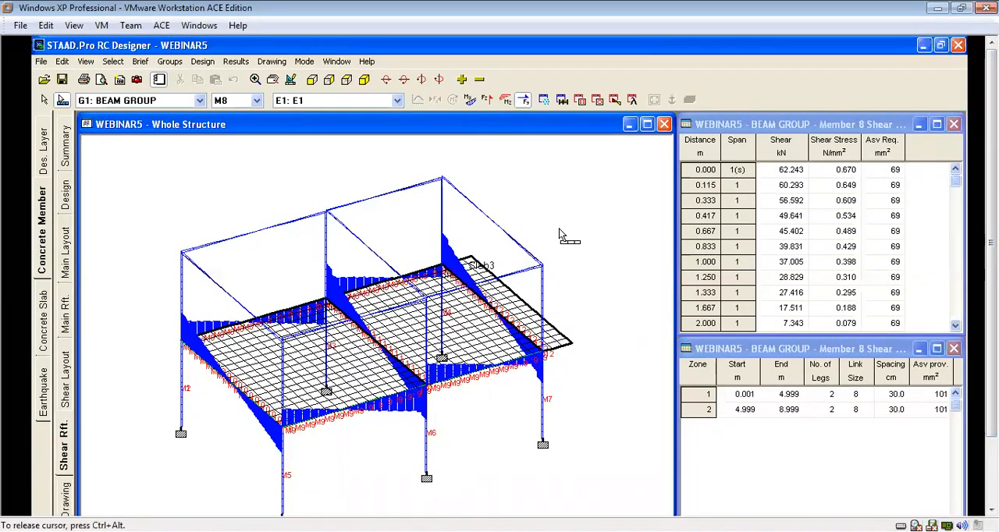
{"action": "mouse_move", "coordinate": [991, 243]}
{"action": "left_mouse_down"}
{"action": "mouse_move", "coordinate": [991, 308]}
{"action": "mouse_move", "coordinate": [991, 243]}
{"action": "left_mouse_up"}
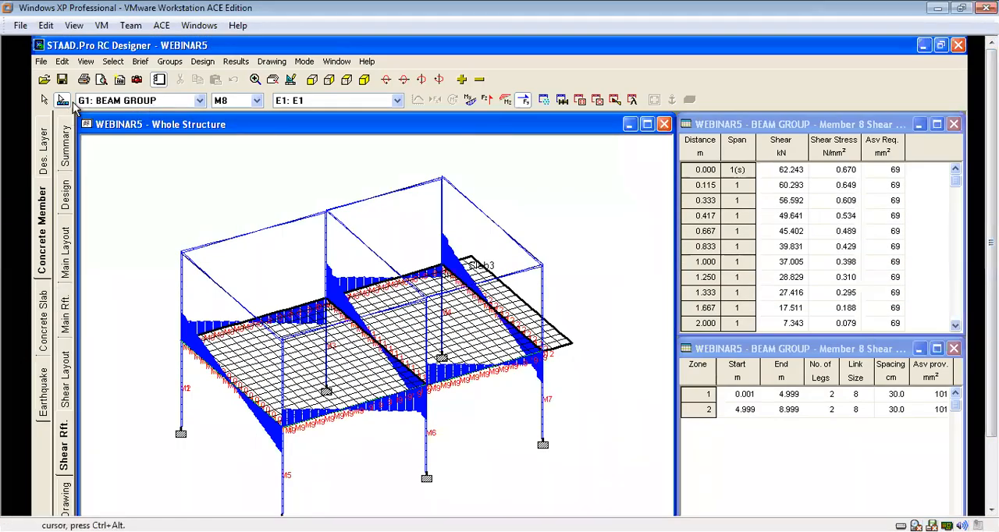
Set up the BS 8110 report for BEAM GROUP with Design Detail as its selected item.
{"action": "left_click", "coordinate": [119, 80]}
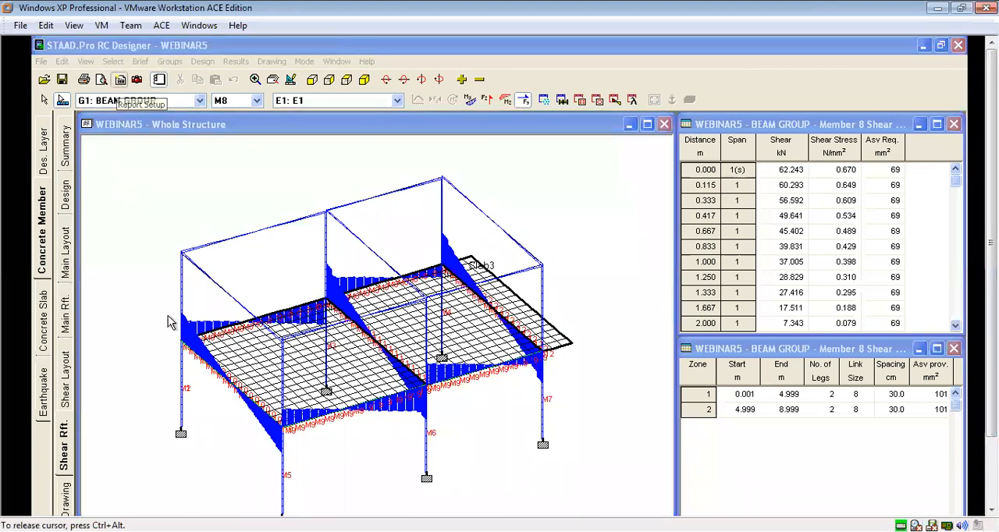
{"action": "left_click", "coordinate": [490, 385]}
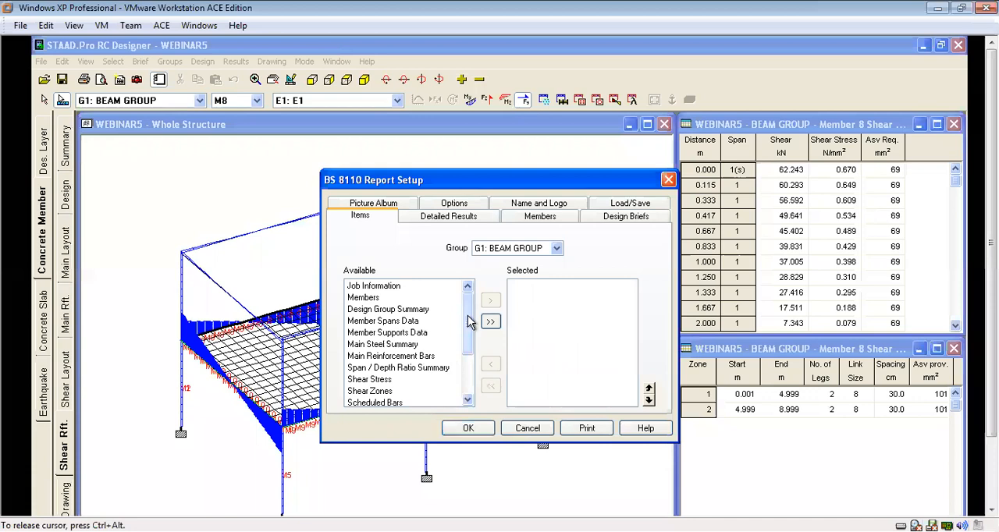
{"action": "left_click_drag", "start_coordinate": [469, 316], "coordinate": [469, 367]}
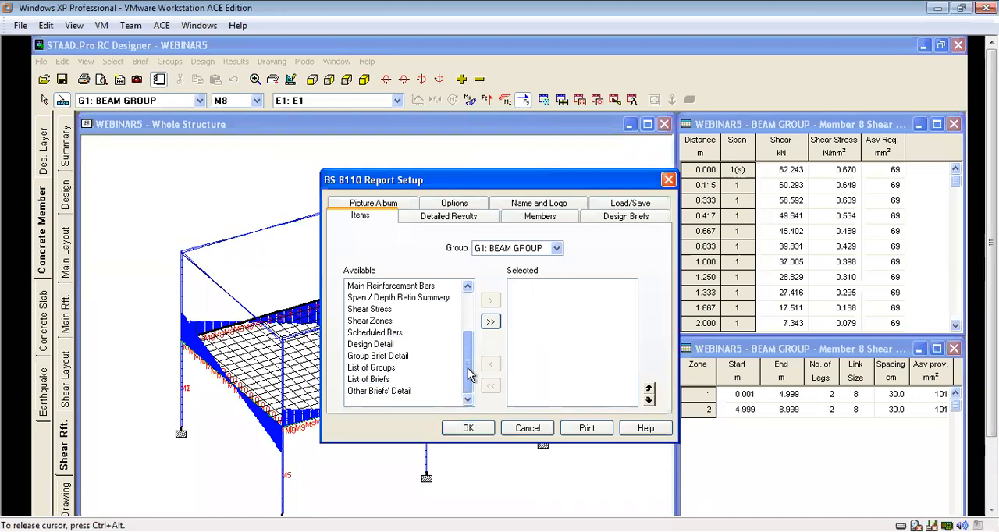
{"action": "left_click", "coordinate": [374, 344]}
{"action": "left_click", "coordinate": [491, 302]}
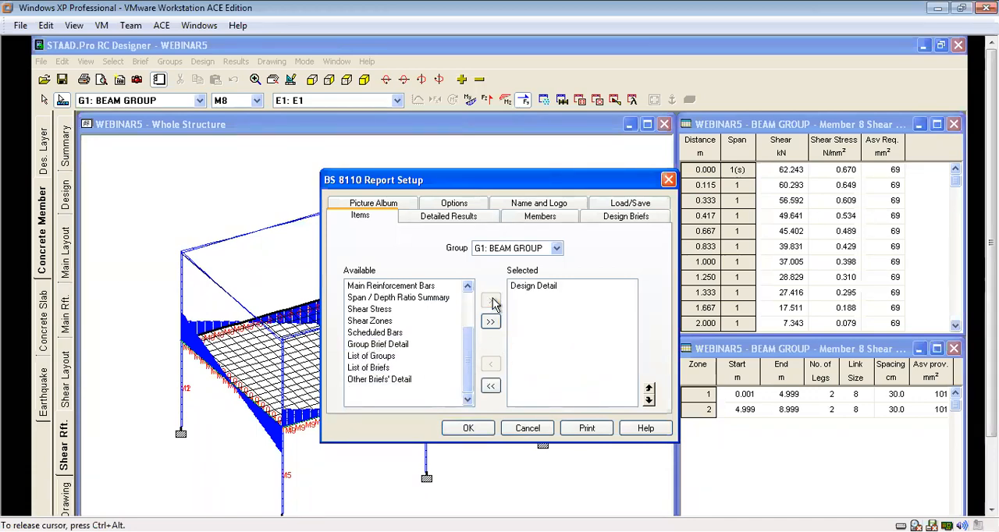
{"action": "left_click", "coordinate": [468, 428]}
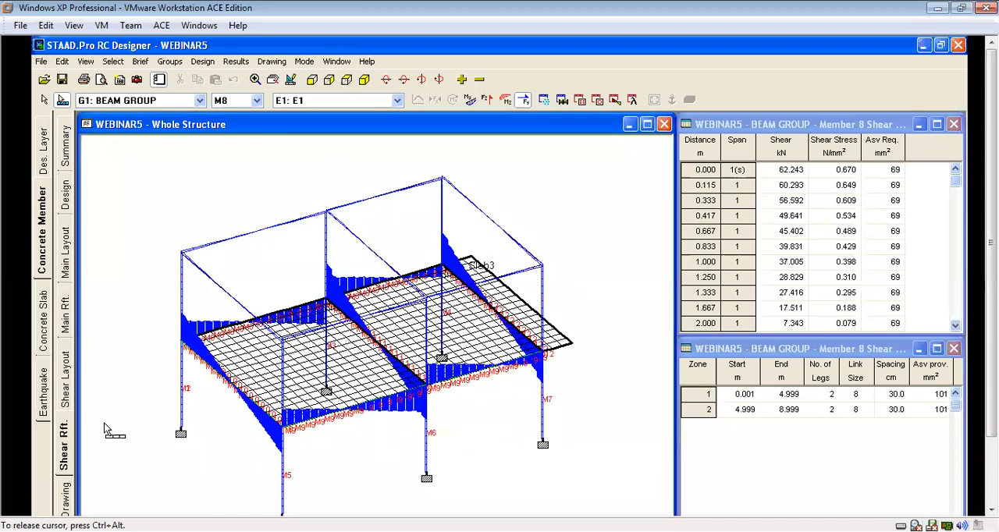
Preview the report enlarged and read the first page's design requirements and main reinforcement calculations for member M8 span 1.
{"action": "left_click", "coordinate": [101, 80]}
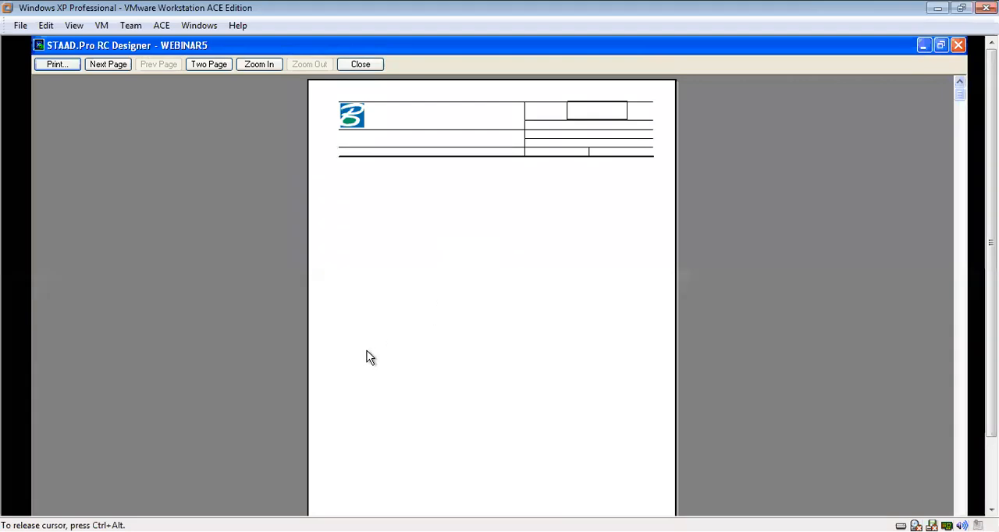
{"action": "left_click", "coordinate": [452, 245]}
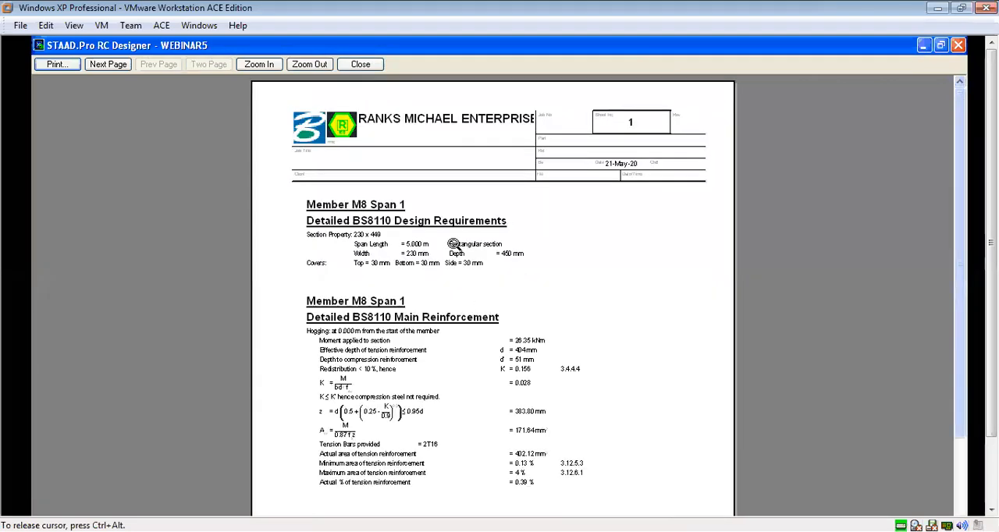
{"action": "left_click", "coordinate": [409, 274]}
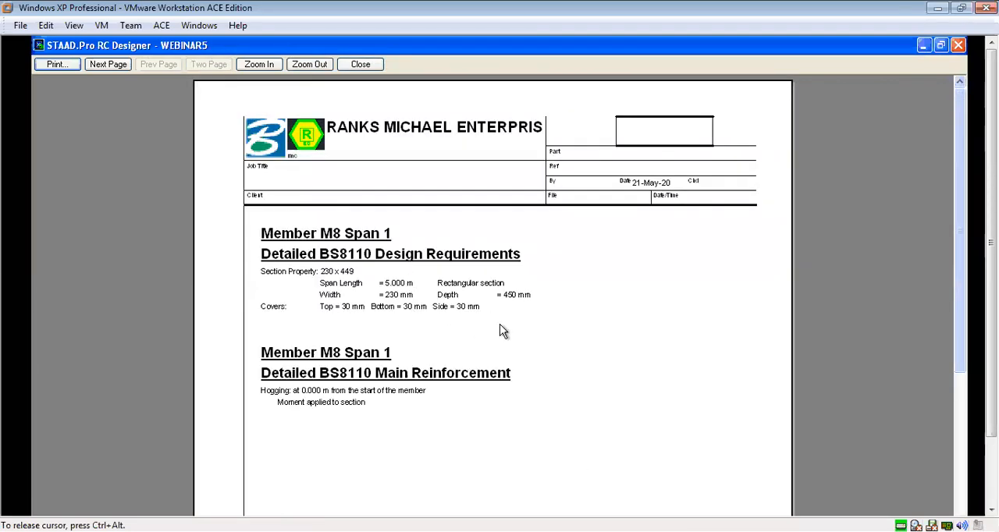
{"action": "scroll", "coordinate": [960, 156], "scroll_direction": "down", "scroll_amount": 3}
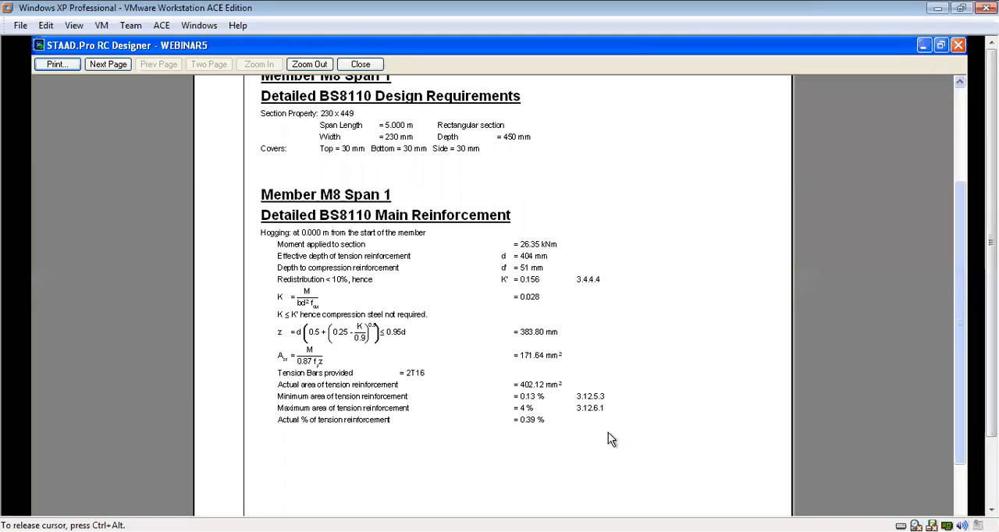
{"action": "scroll", "coordinate": [964, 328], "scroll_direction": "down", "scroll_amount": 2}
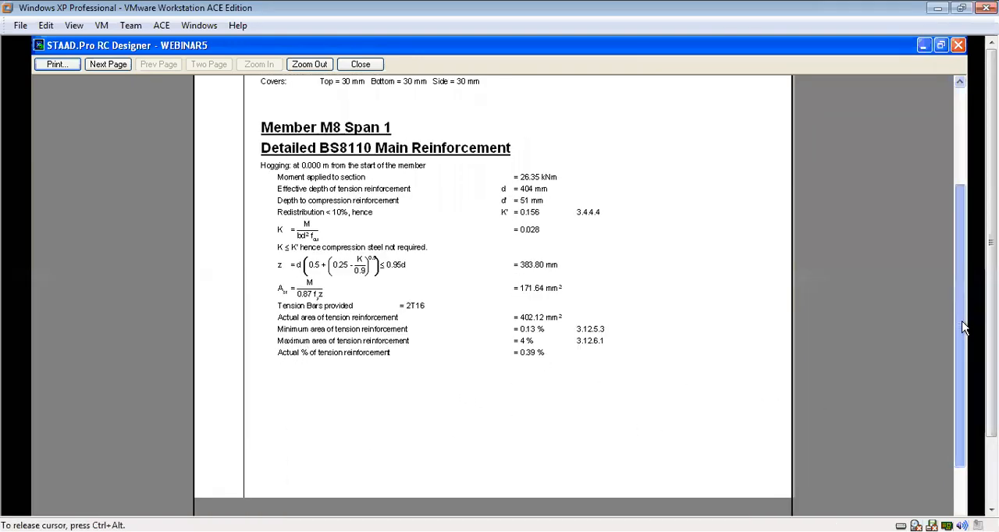
{"action": "scroll", "coordinate": [964, 328], "scroll_direction": "down", "scroll_amount": 3}
{"action": "scroll", "coordinate": [966, 340], "scroll_direction": "up", "scroll_amount": 4}
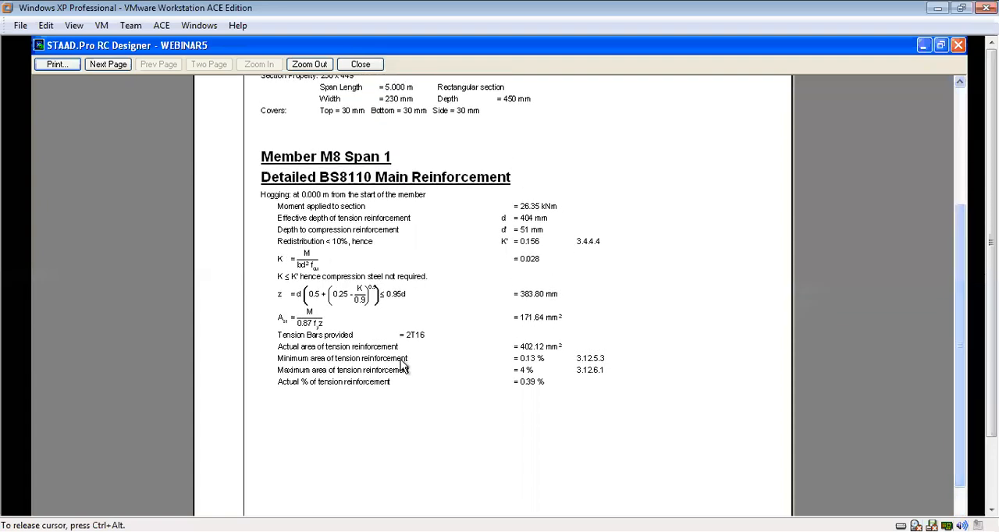
Read the second and third report pages for member M8 span 1, covering bar spacing checks and the sagging and hogging calculations.
{"action": "left_click", "coordinate": [107, 64]}
{"action": "left_click_drag", "start_coordinate": [958, 225], "coordinate": [967, 144]}
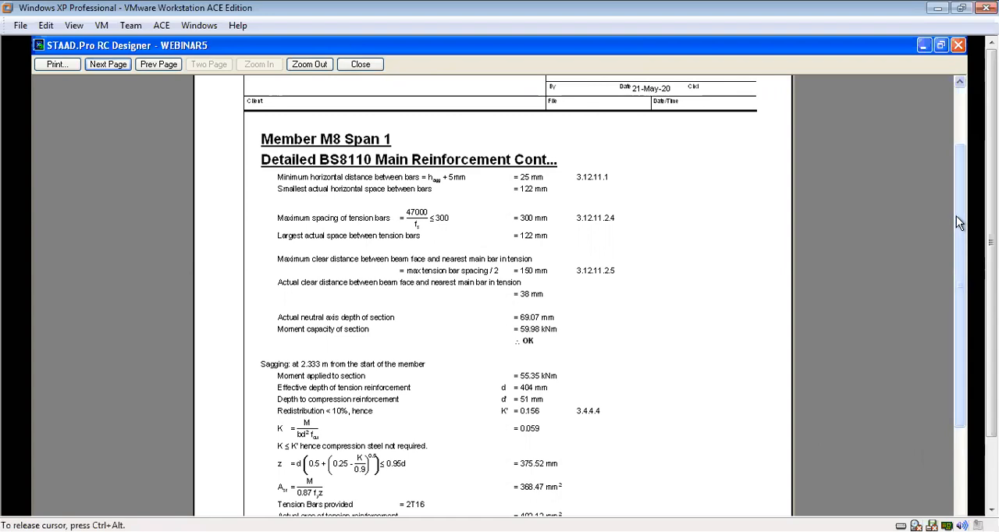
{"action": "left_click_drag", "start_coordinate": [956, 220], "coordinate": [956, 295]}
{"action": "scroll", "coordinate": [366, 303], "scroll_direction": "down", "scroll_amount": 2}
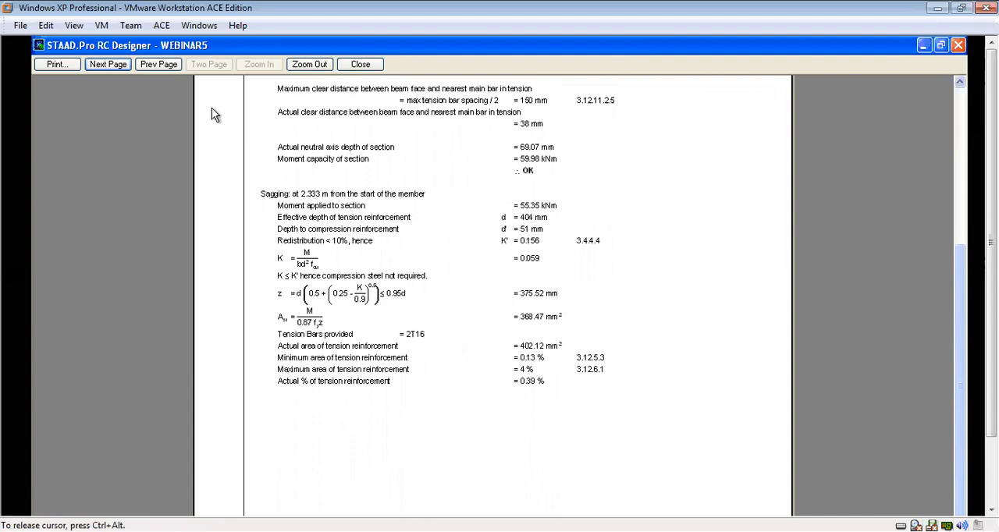
{"action": "left_click", "coordinate": [110, 65]}
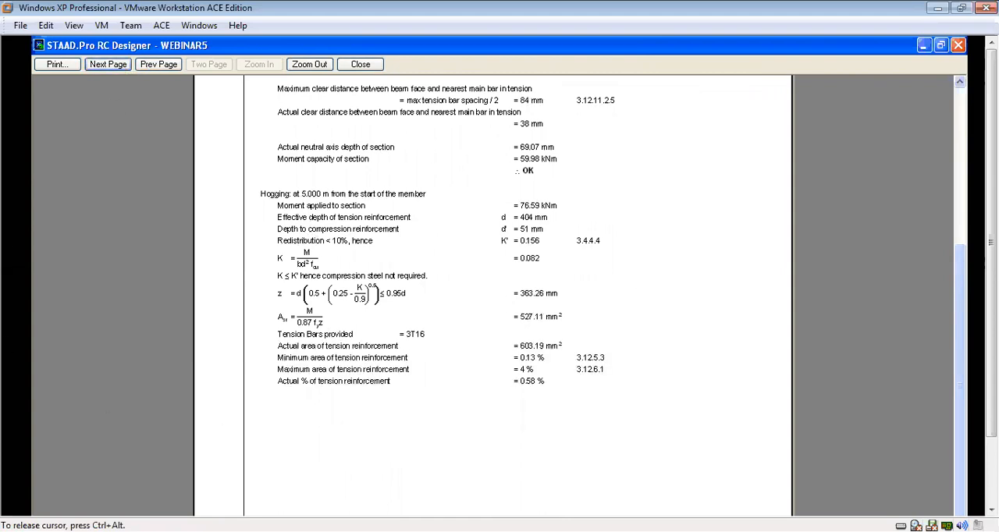
{"action": "mouse_move", "coordinate": [963, 275]}
{"action": "left_mouse_down"}
{"action": "mouse_move", "coordinate": [963, 173]}
{"action": "mouse_move", "coordinate": [966, 290]}
{"action": "left_mouse_up"}
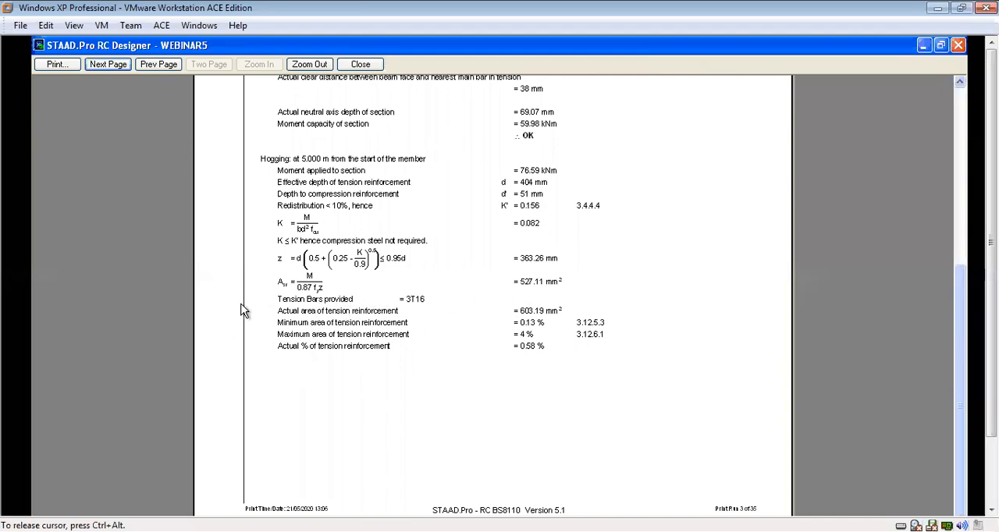
Read the fourth report page for member M8 span 1, covering bar spacing and the span/effective depth check, and close the preview.
{"action": "left_click", "coordinate": [109, 66]}
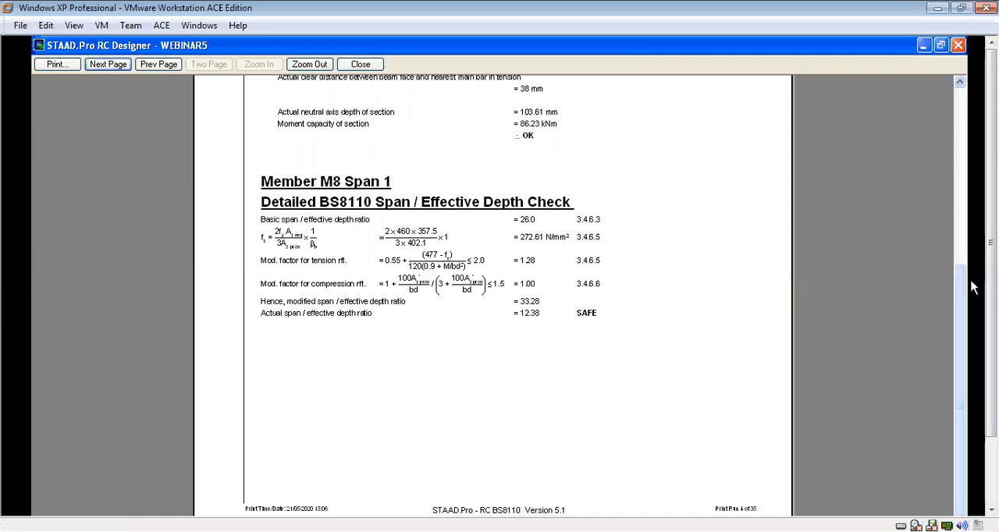
{"action": "scroll", "coordinate": [972, 288], "scroll_direction": "up", "scroll_amount": 5}
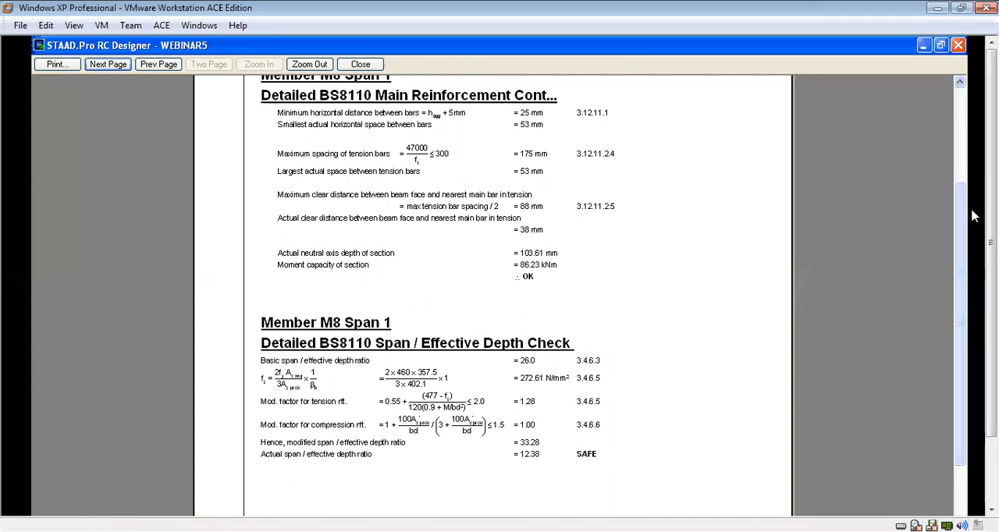
{"action": "left_click_drag", "start_coordinate": [959, 223], "coordinate": [963, 90]}
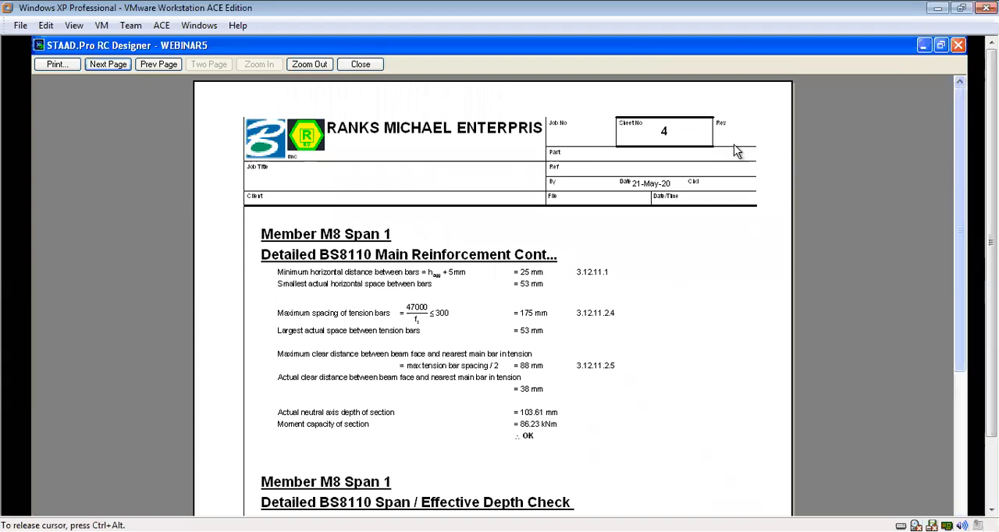
{"action": "left_click", "coordinate": [309, 64]}
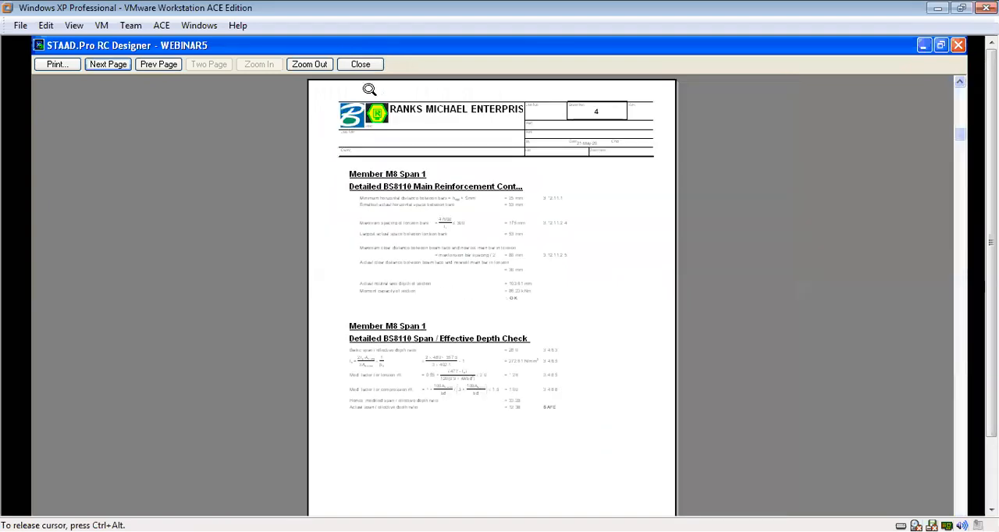
{"action": "left_click", "coordinate": [360, 65]}
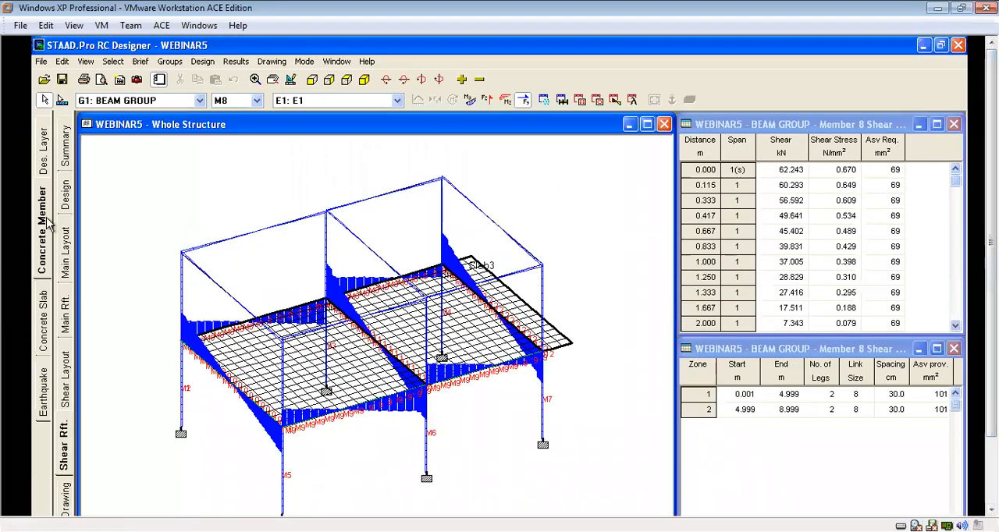
Make COLUMN GROUP the active group, run the design of its members and dismiss the design messages.
{"action": "left_click", "coordinate": [201, 102]}
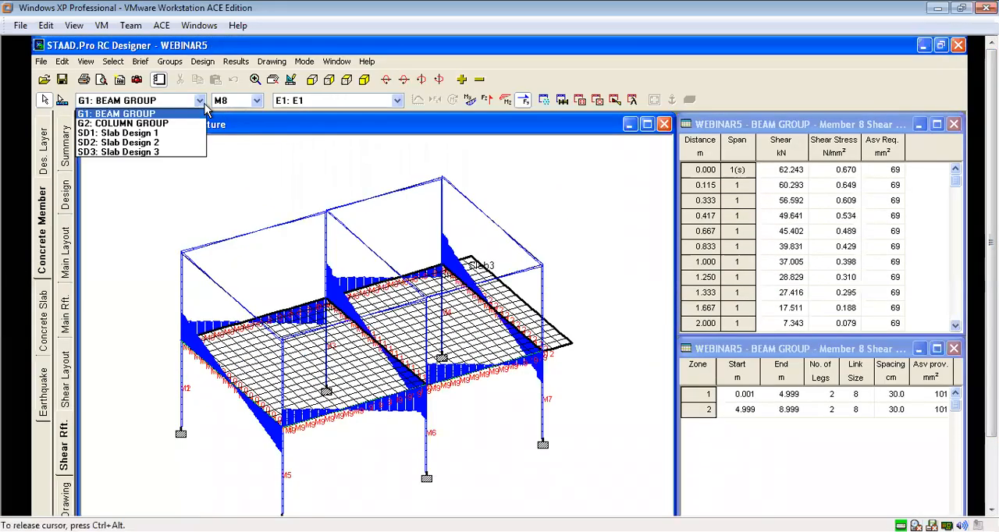
{"action": "left_click", "coordinate": [125, 124]}
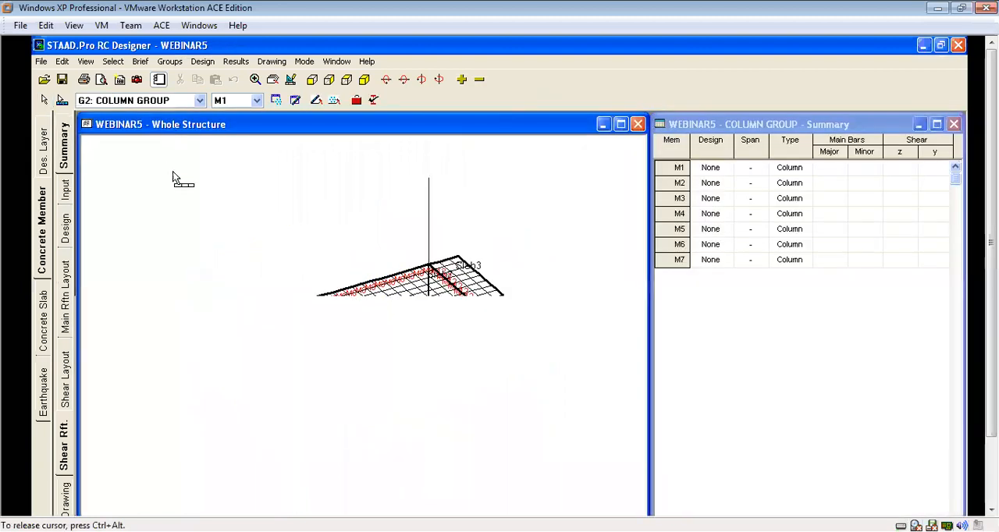
{"action": "left_click", "coordinate": [202, 61]}
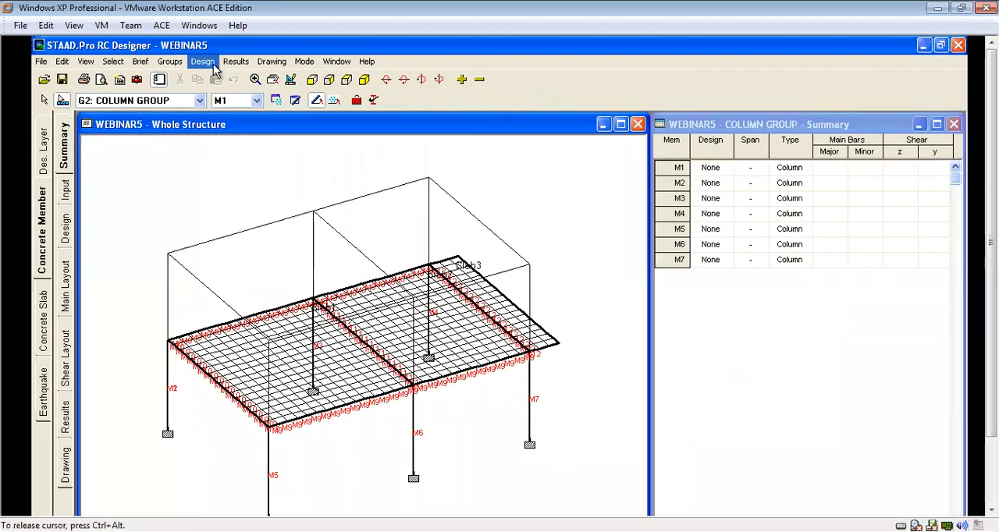
{"action": "left_click", "coordinate": [221, 91]}
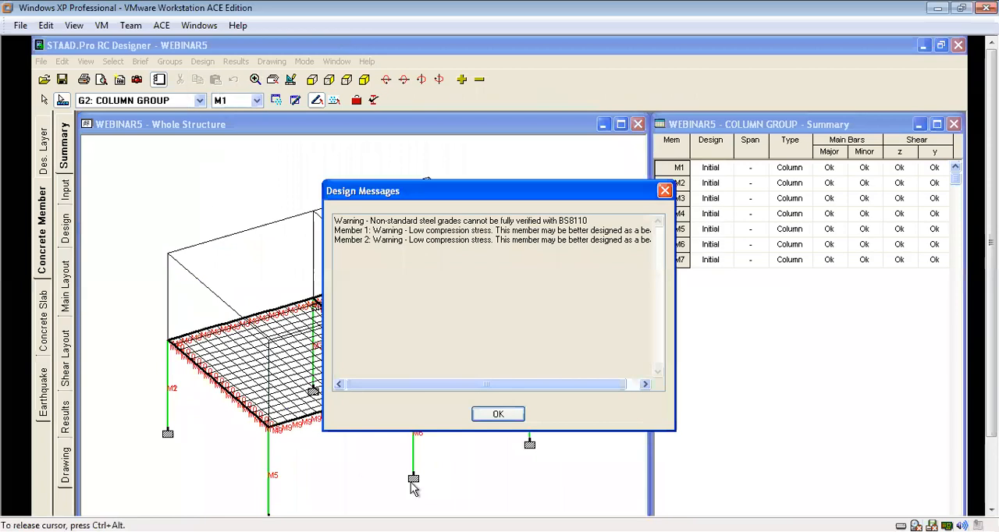
{"action": "left_click", "coordinate": [511, 416]}
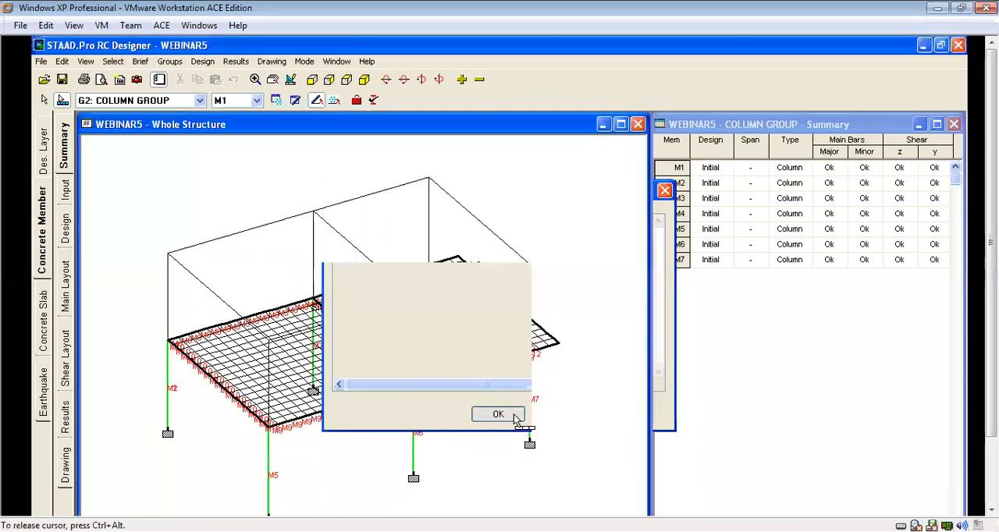
Review column M1's main reinforcement layout, including its moment diagram, elevation and cross-section.
{"action": "left_click", "coordinate": [66, 285]}
{"action": "left_click_drag", "start_coordinate": [991, 312], "coordinate": [991, 355]}
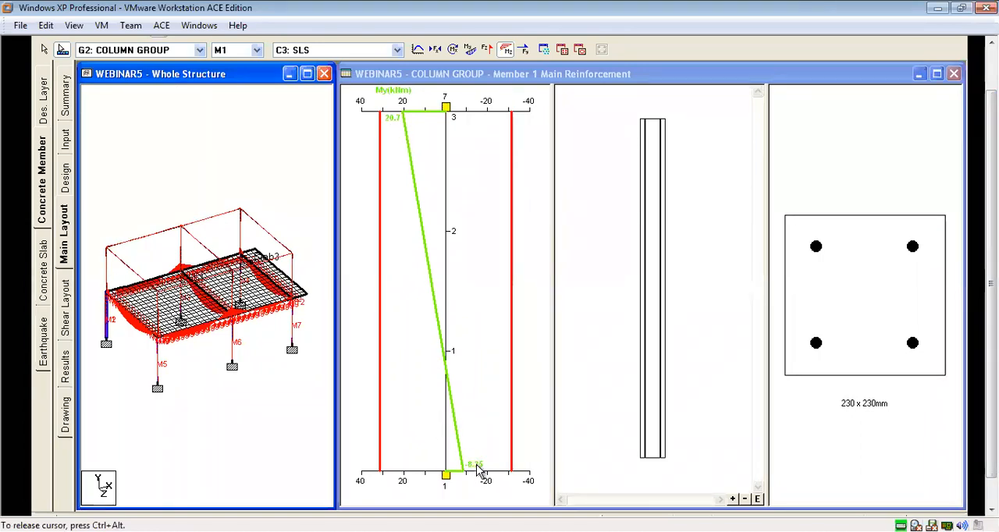
{"action": "left_click_drag", "start_coordinate": [991, 274], "coordinate": [991, 241]}
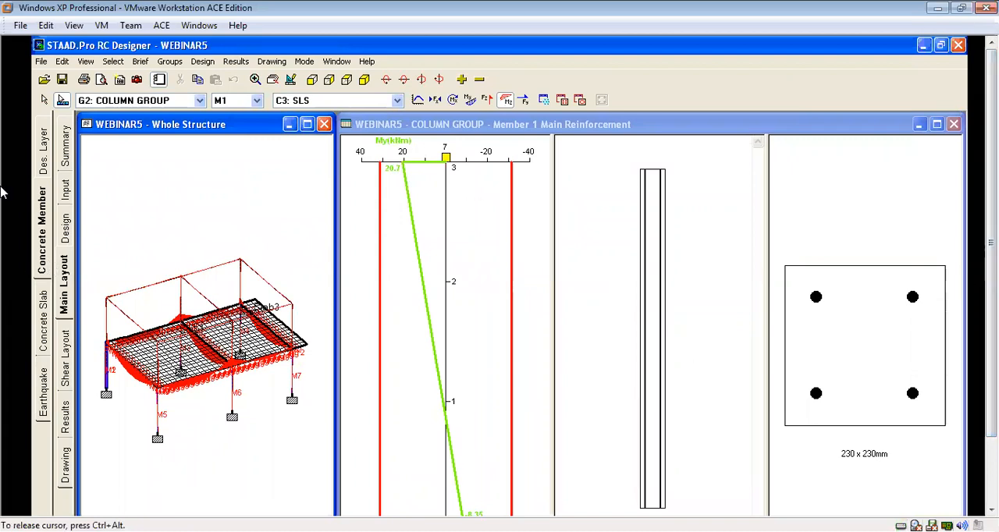
Set up the BS 8110 report for COLUMN GROUP with Design Detail as its only selected item.
{"action": "left_click", "coordinate": [83, 78]}
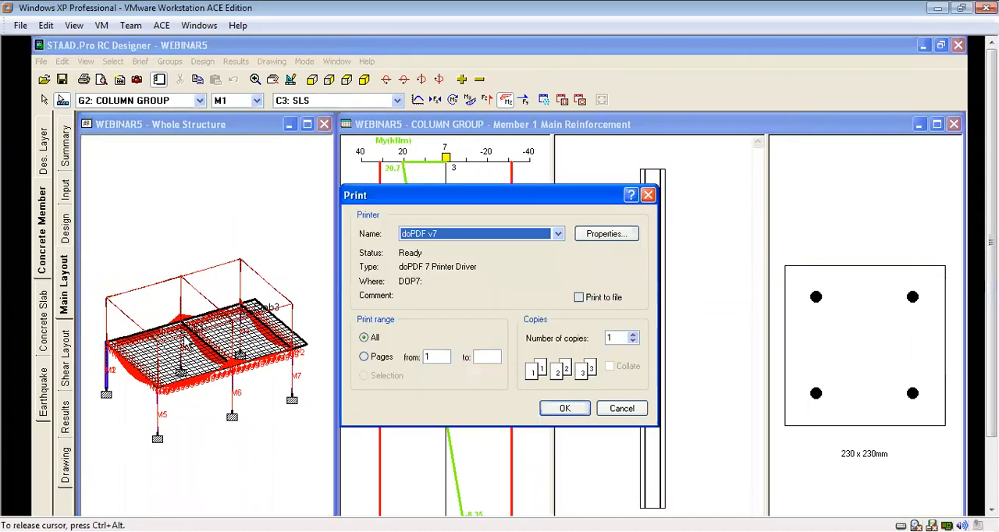
{"action": "left_click", "coordinate": [648, 195]}
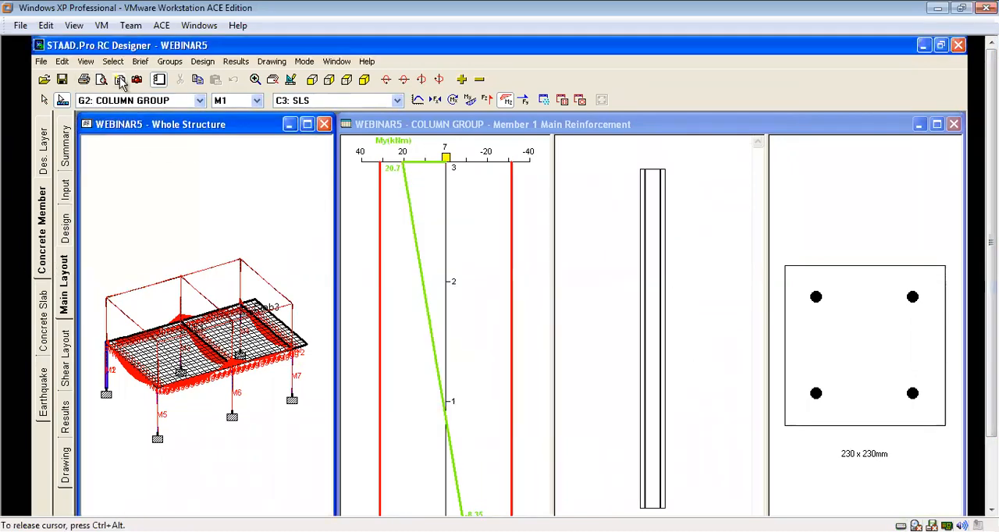
{"action": "left_click", "coordinate": [120, 79]}
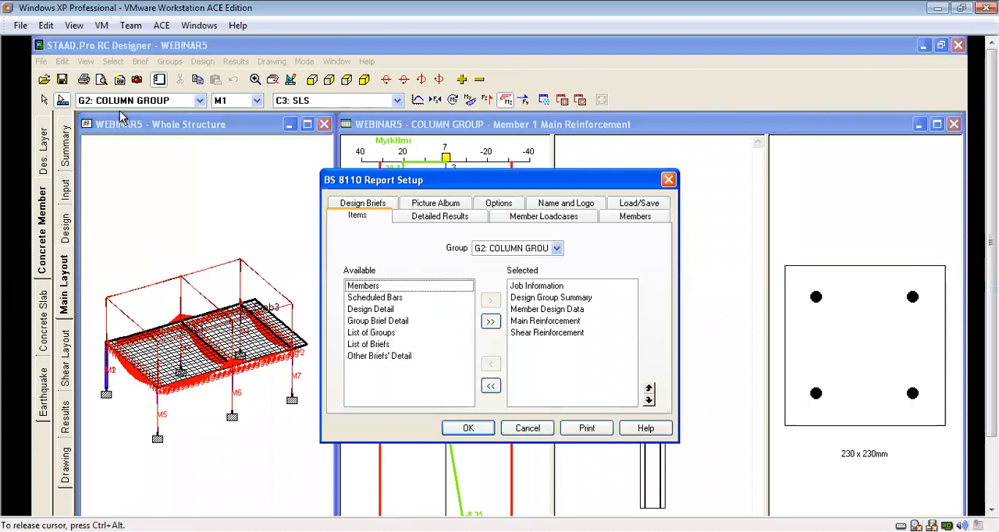
{"action": "left_click", "coordinate": [490, 387]}
{"action": "left_click", "coordinate": [379, 368]}
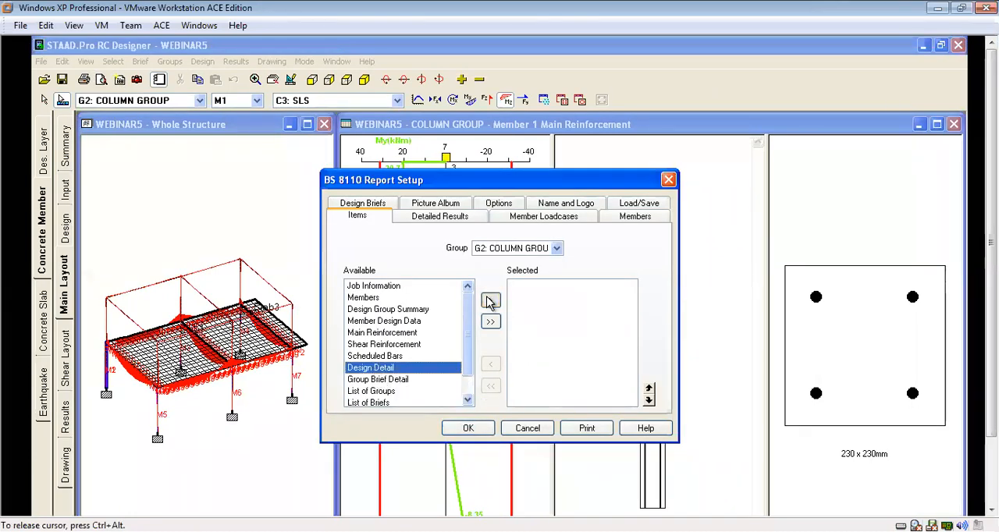
{"action": "left_click", "coordinate": [490, 303]}
{"action": "left_click", "coordinate": [468, 428]}
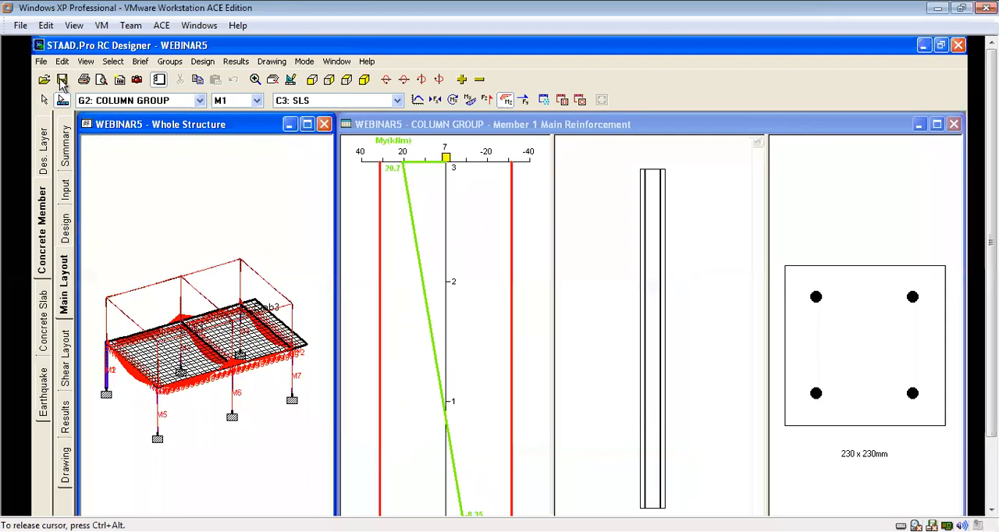
Preview the column report enlarged and read the first page's design requirements and main reinforcement calculations for member 1.
{"action": "left_click", "coordinate": [100, 80]}
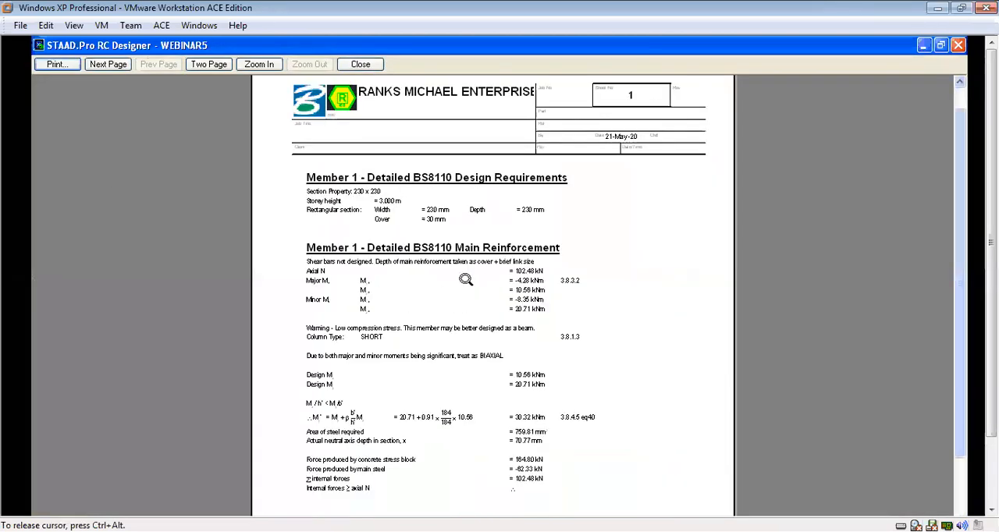
{"action": "left_click", "coordinate": [466, 279]}
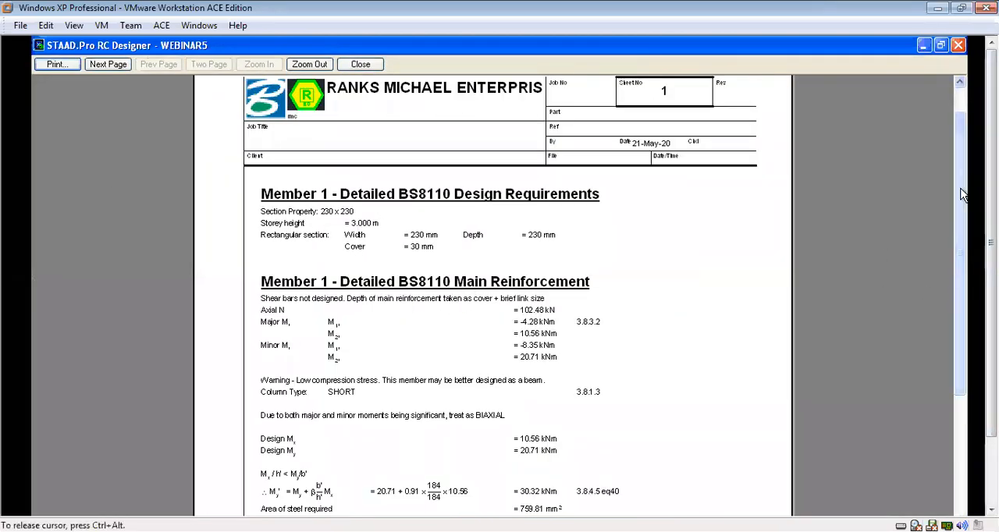
{"action": "scroll", "coordinate": [956, 228], "scroll_direction": "down", "scroll_amount": 4}
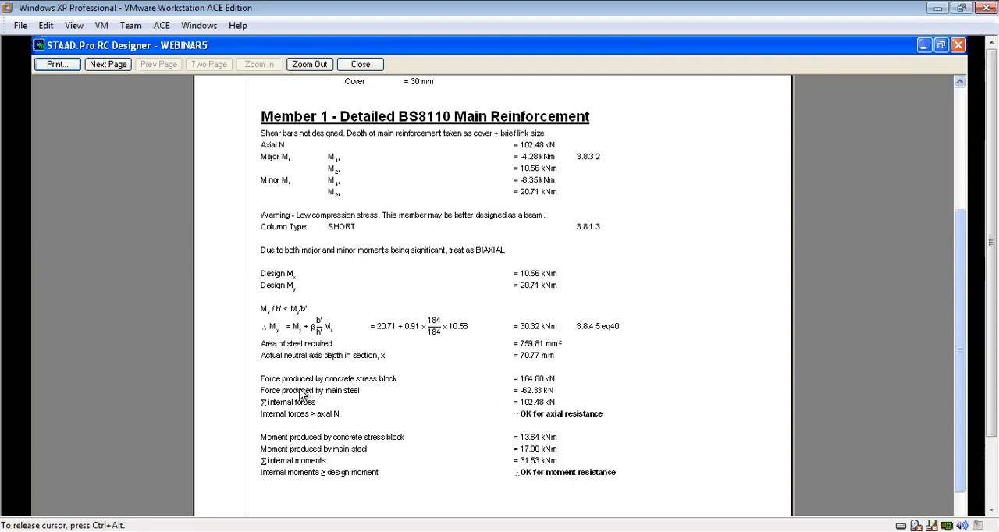
{"action": "left_click_drag", "start_coordinate": [957, 286], "coordinate": [956, 341]}
Read the second report page's bar spacing, steel area and shear reinforcement checks for member 1, and close the preview.
{"action": "left_click", "coordinate": [108, 65]}
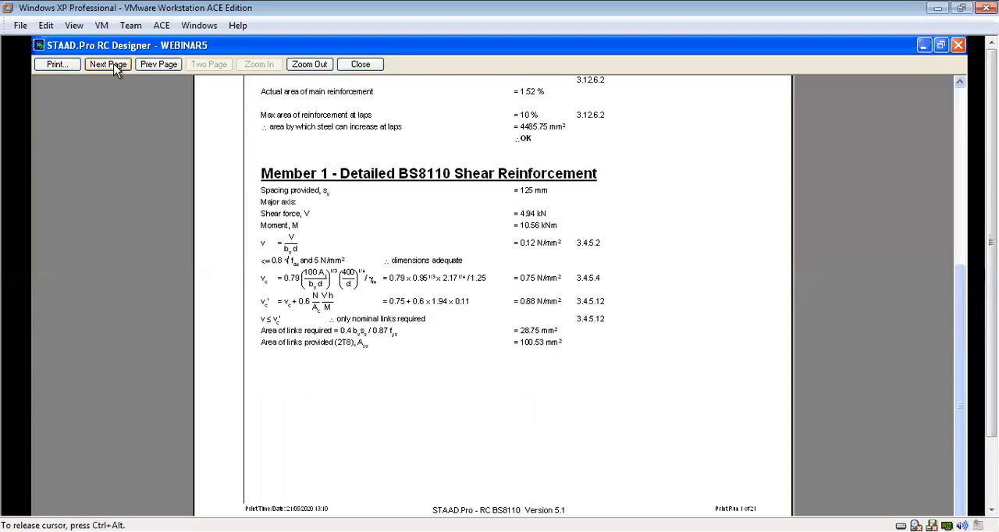
{"action": "left_click_drag", "start_coordinate": [955, 299], "coordinate": [967, 187]}
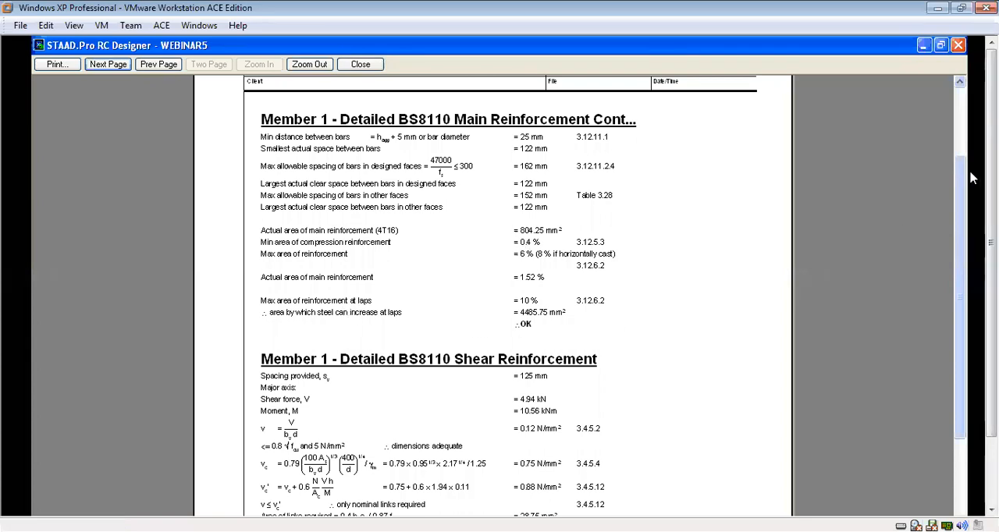
{"action": "left_click_drag", "start_coordinate": [963, 173], "coordinate": [951, 229]}
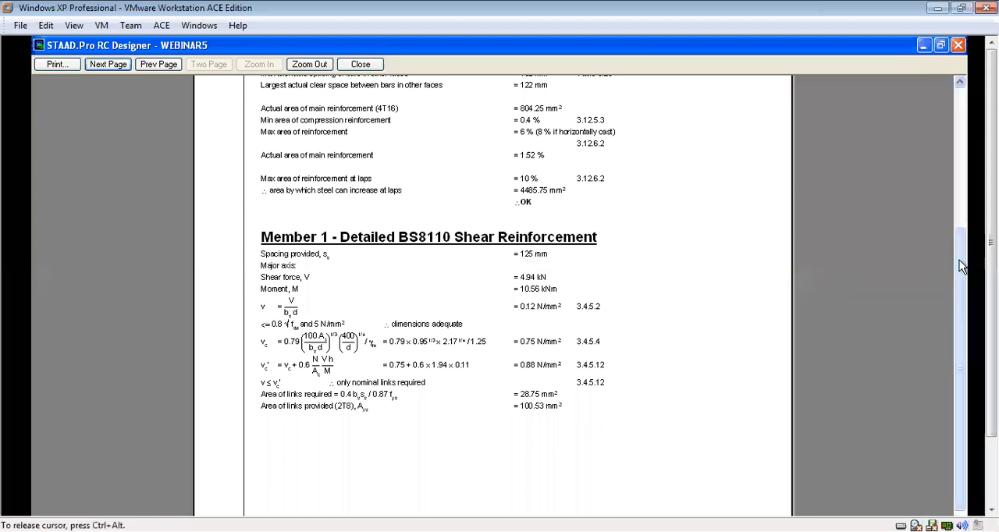
{"action": "left_click_drag", "start_coordinate": [965, 262], "coordinate": [967, 89]}
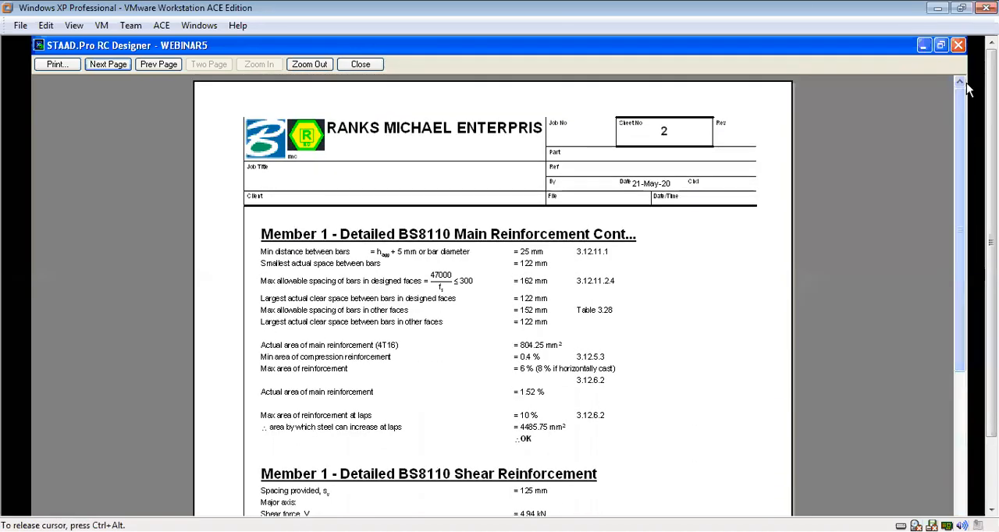
{"action": "left_click", "coordinate": [349, 65]}
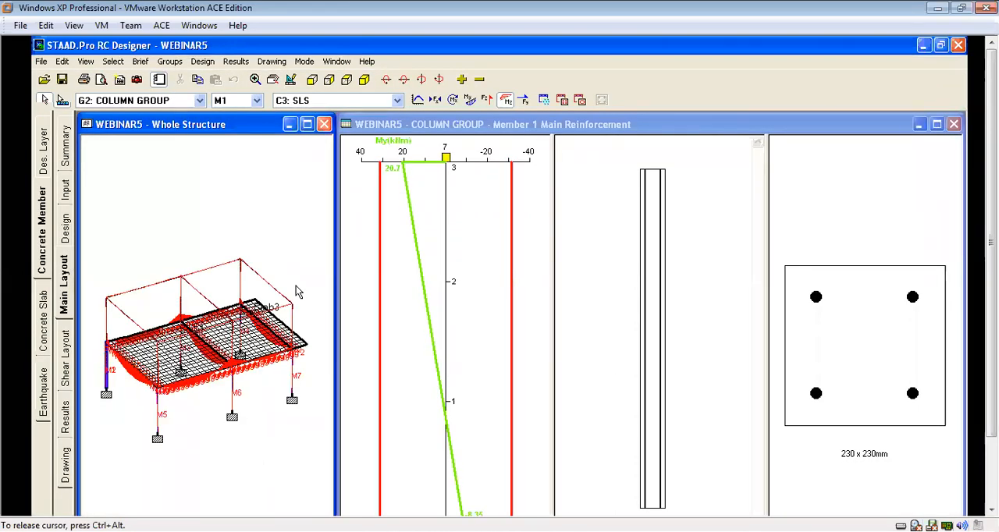
Switch to concrete slab design and run the design of Slab Design 1, closing the completion message.
{"action": "left_click", "coordinate": [43, 309]}
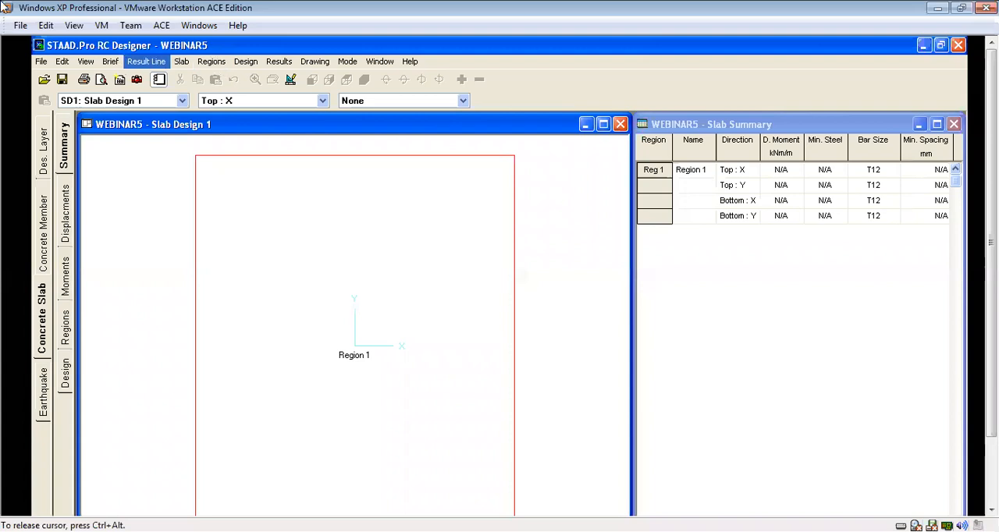
{"action": "mouse_move", "coordinate": [991, 234]}
{"action": "left_mouse_down"}
{"action": "mouse_move", "coordinate": [991, 277]}
{"action": "mouse_move", "coordinate": [991, 252]}
{"action": "left_mouse_up"}
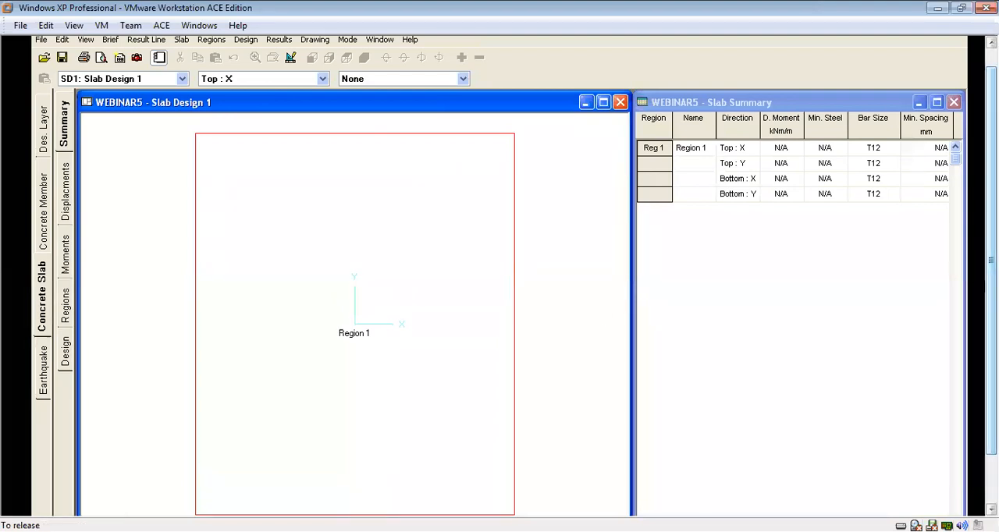
{"action": "left_click_drag", "start_coordinate": [991, 260], "coordinate": [991, 240]}
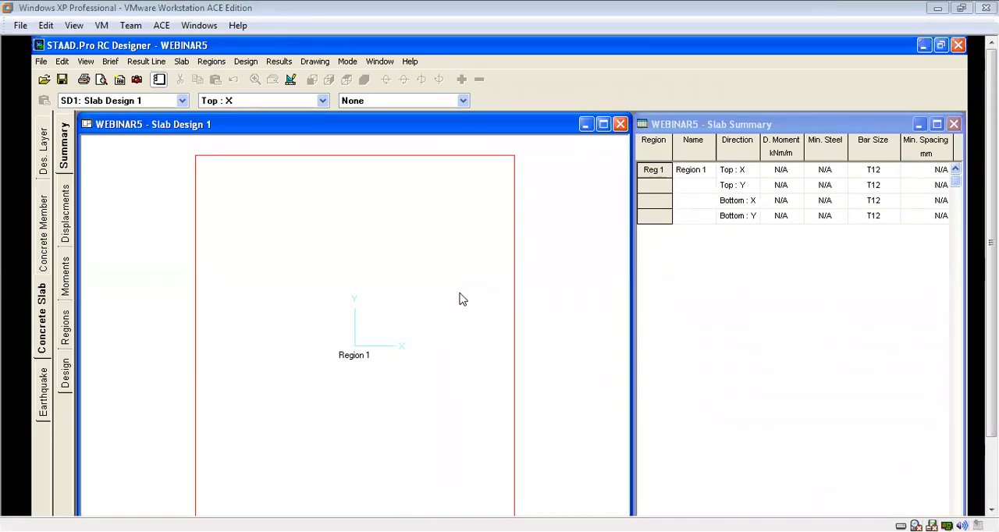
{"action": "left_click", "coordinate": [247, 62]}
{"action": "left_click", "coordinate": [257, 77]}
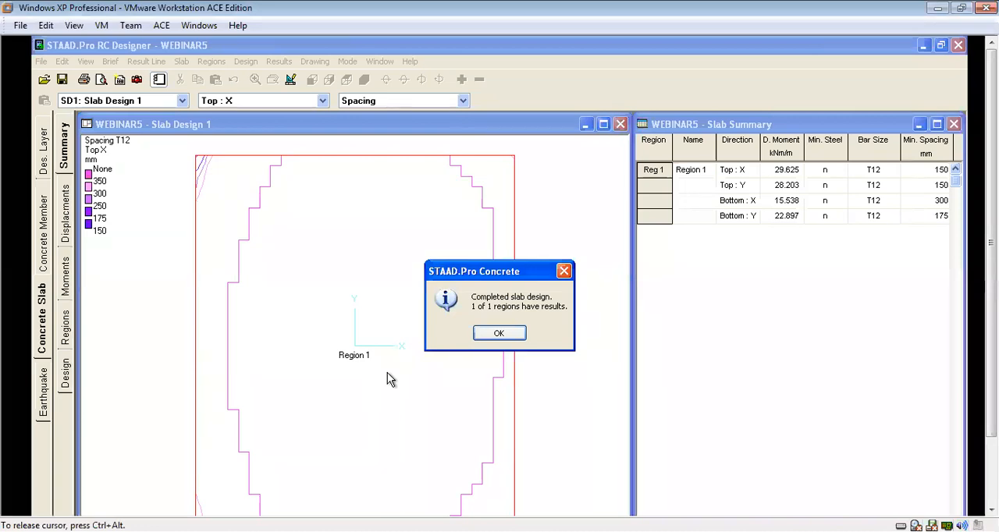
{"action": "left_click", "coordinate": [507, 334]}
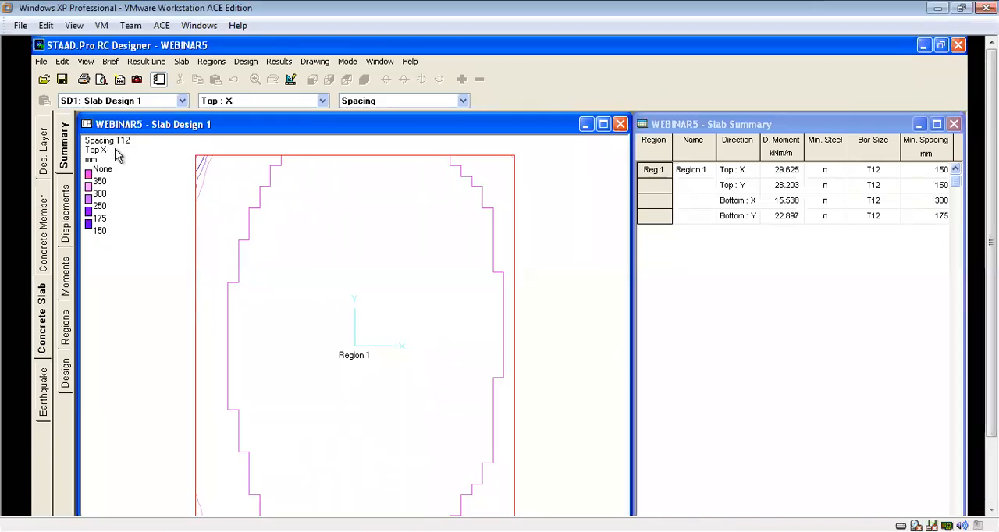
Review Slab Design 1's displacement and MX moment contours for E1, and accept its design options for Region 1.
{"action": "left_click", "coordinate": [67, 213]}
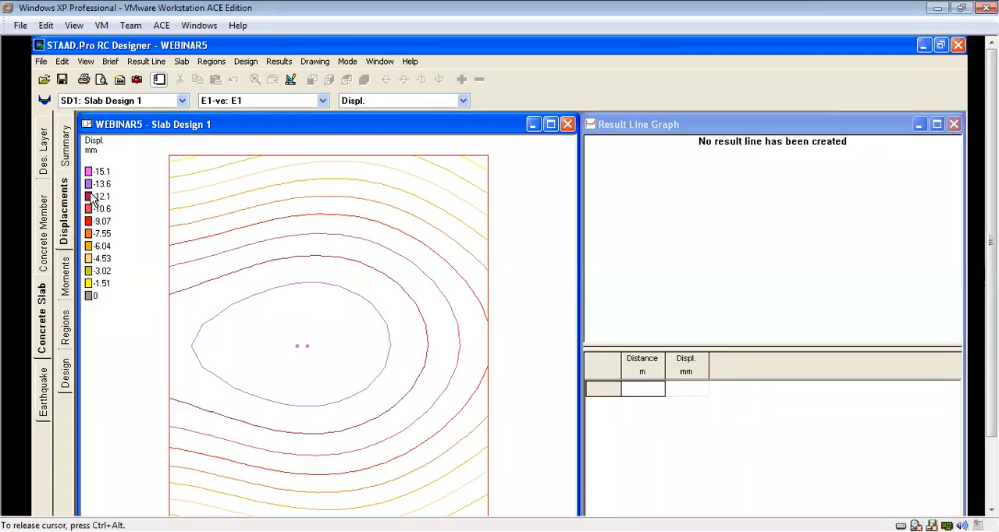
{"action": "left_click", "coordinate": [66, 277]}
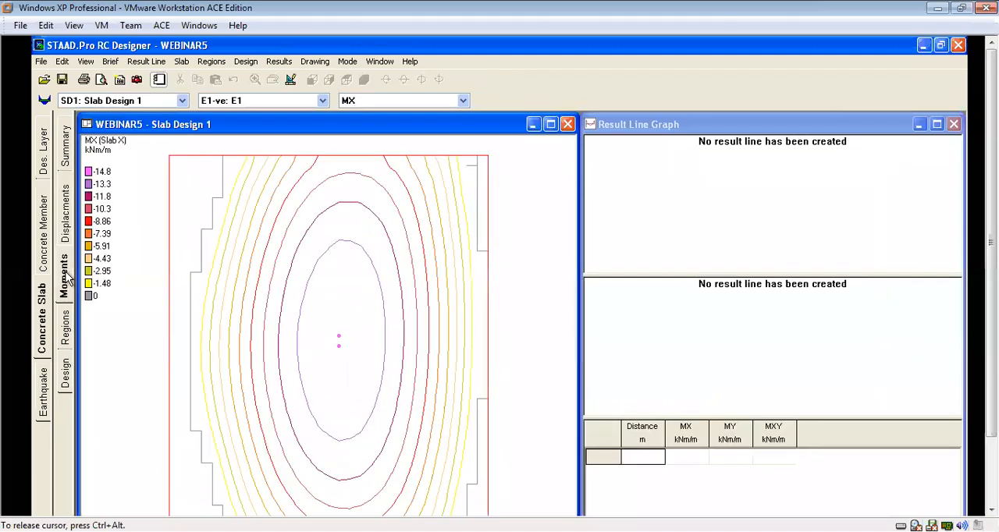
{"action": "left_click", "coordinate": [65, 328]}
{"action": "left_click", "coordinate": [65, 375]}
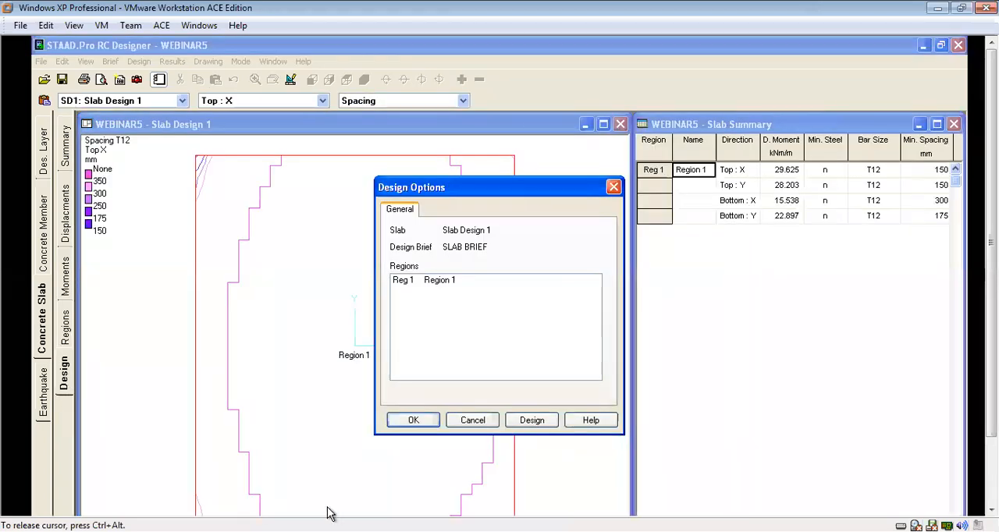
{"action": "left_click", "coordinate": [422, 422]}
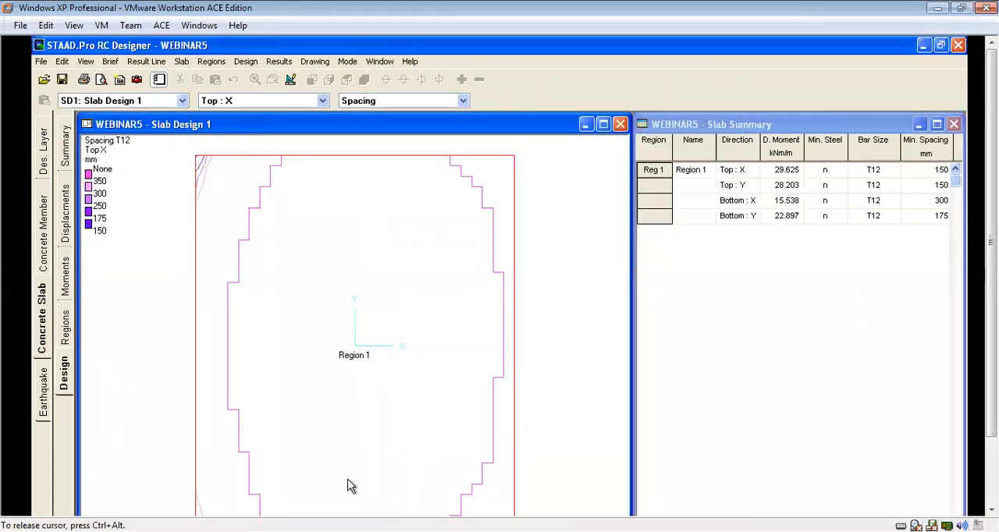
{"action": "right_click", "coordinate": [167, 179]}
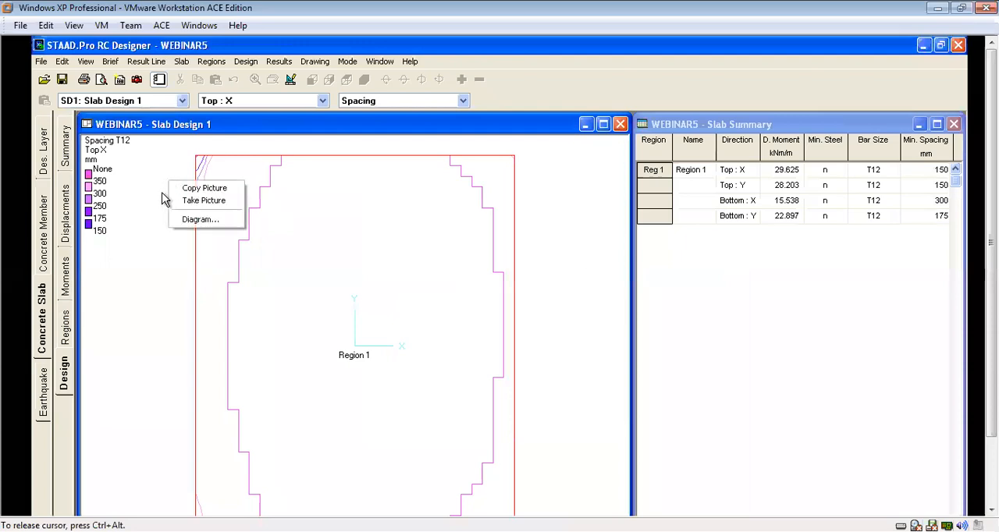
{"action": "left_click", "coordinate": [152, 195]}
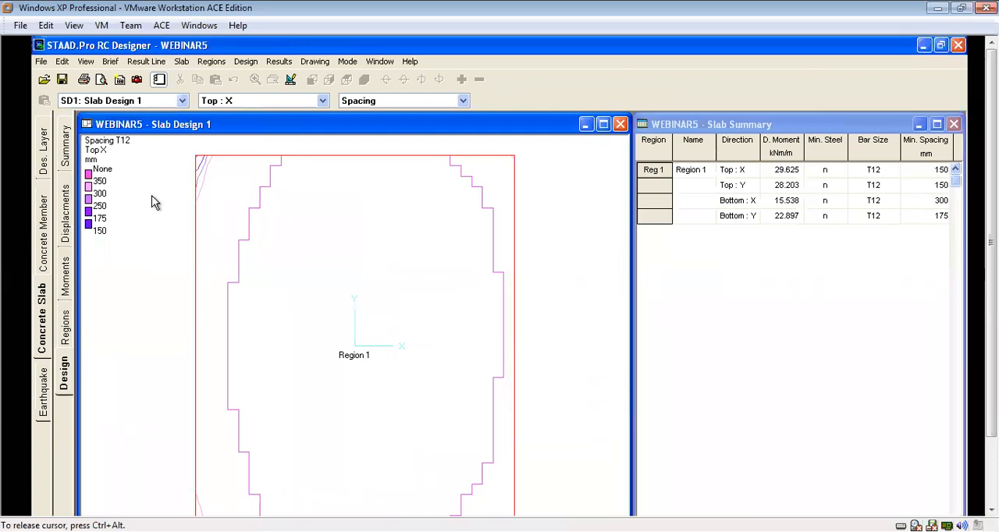
{"action": "left_click", "coordinate": [280, 62]}
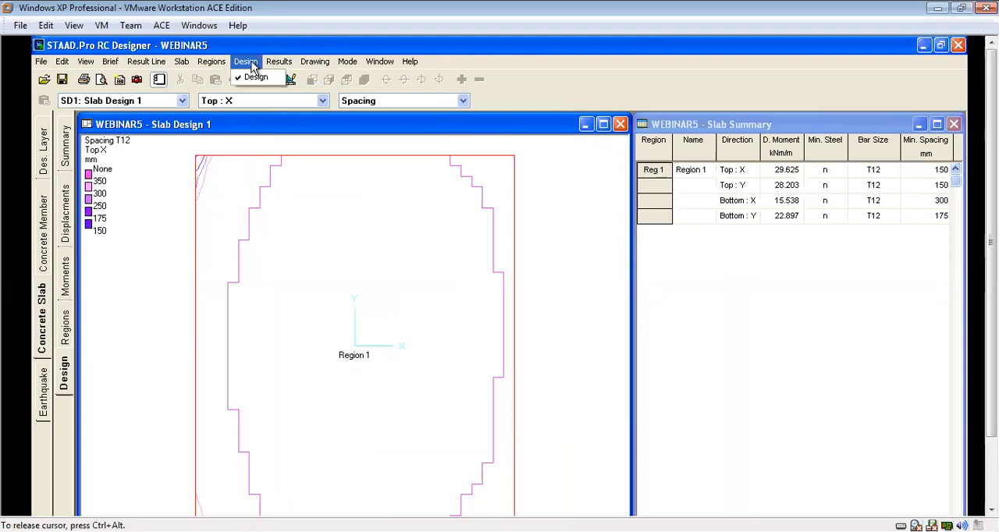
{"action": "mouse_move", "coordinate": [210, 63]}
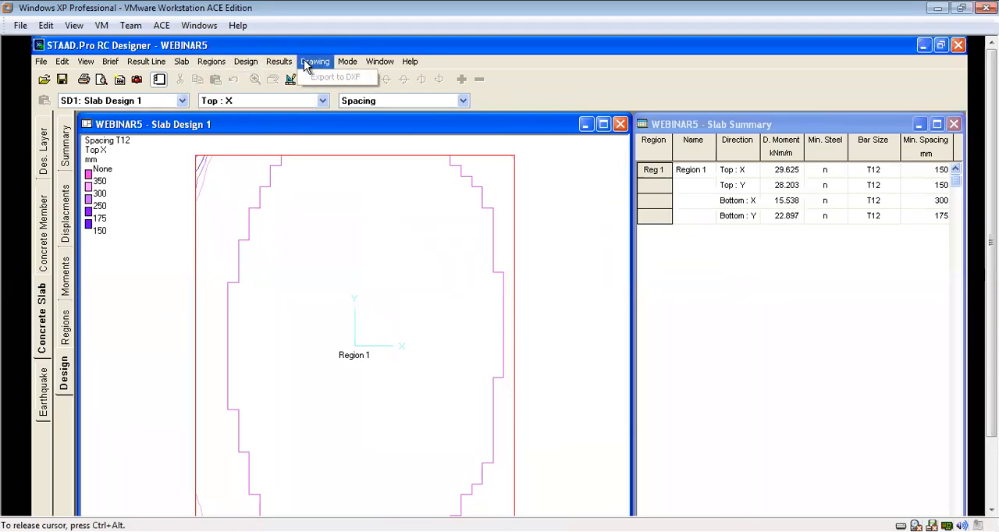
{"action": "mouse_move", "coordinate": [410, 65]}
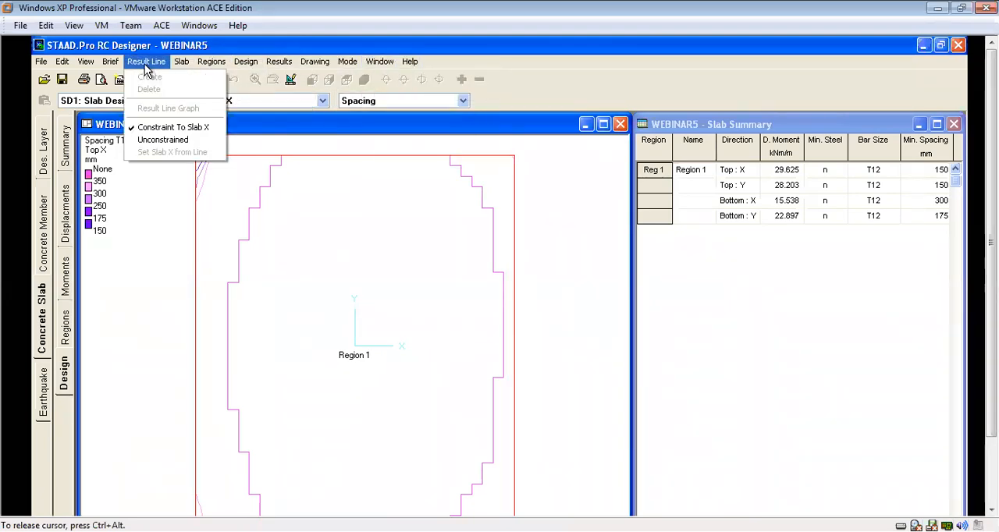
{"action": "mouse_move", "coordinate": [344, 65]}
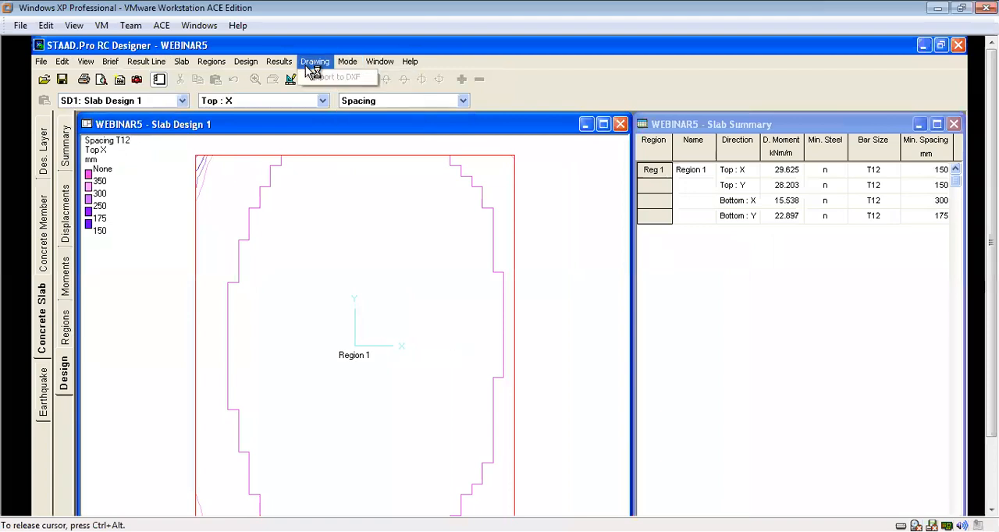
{"action": "left_click", "coordinate": [403, 285]}
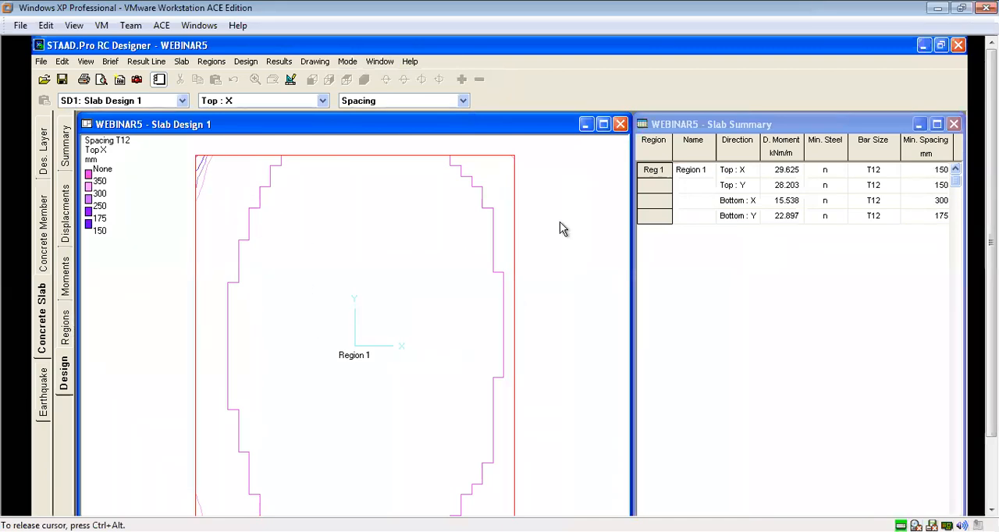
Review Slab Design 1's Top X contours for design moment, required steel and bar spacing in Region 1.
{"action": "left_click", "coordinate": [463, 102]}
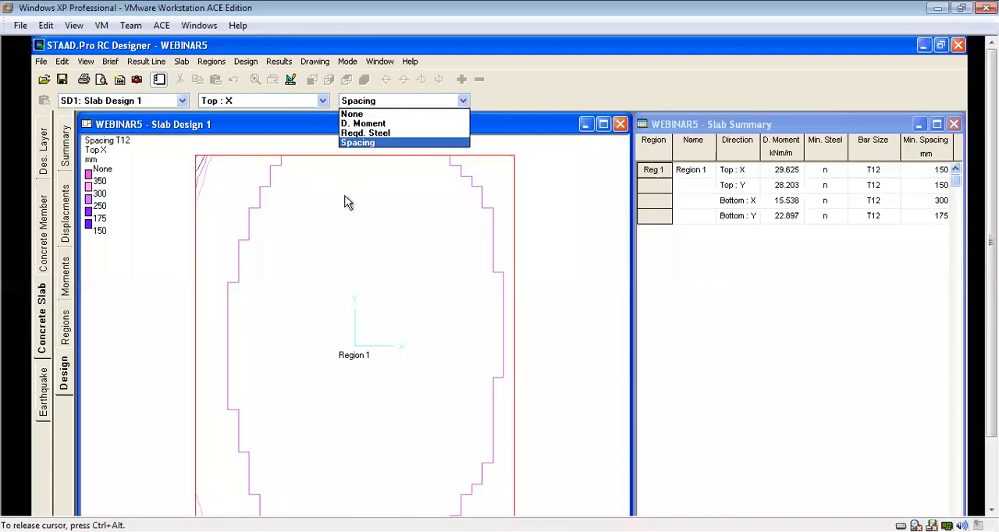
{"action": "left_click", "coordinate": [362, 124]}
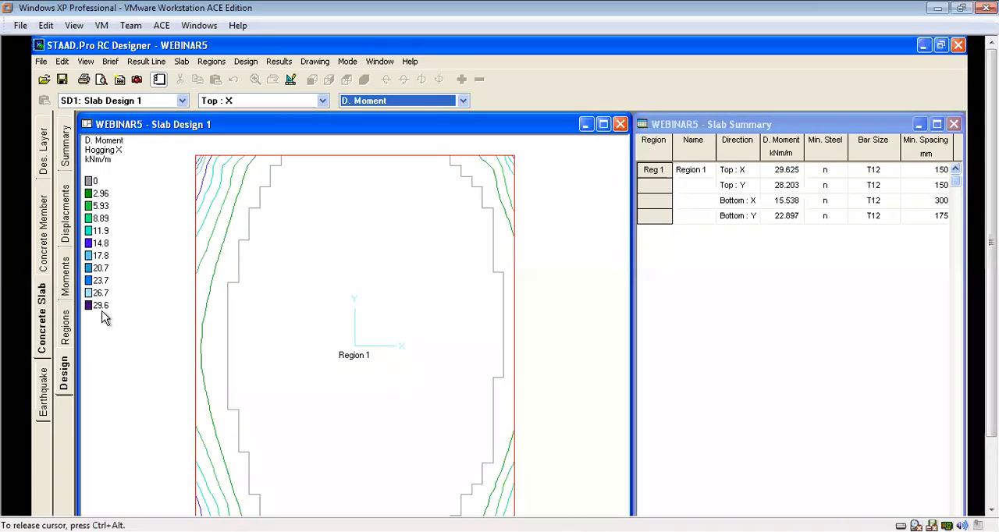
{"action": "left_click", "coordinate": [462, 101]}
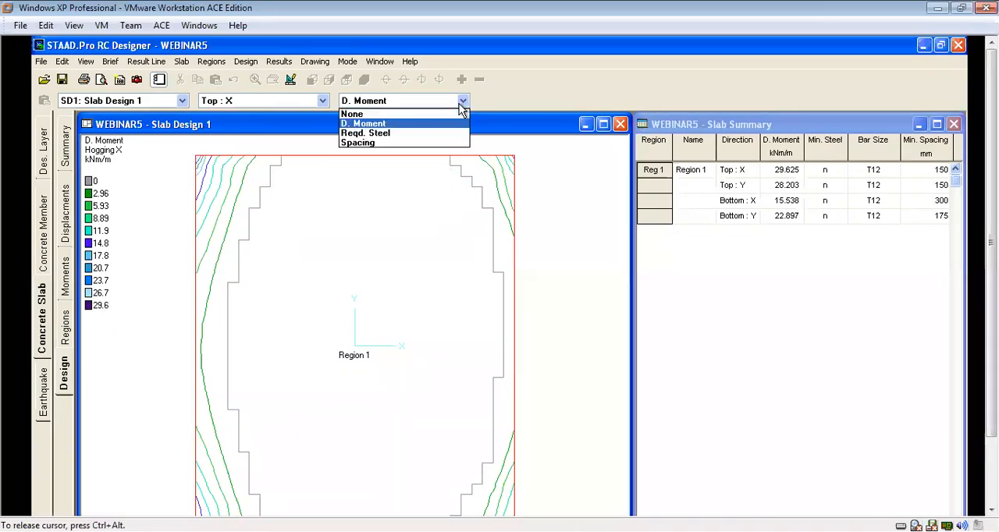
{"action": "left_click", "coordinate": [388, 133]}
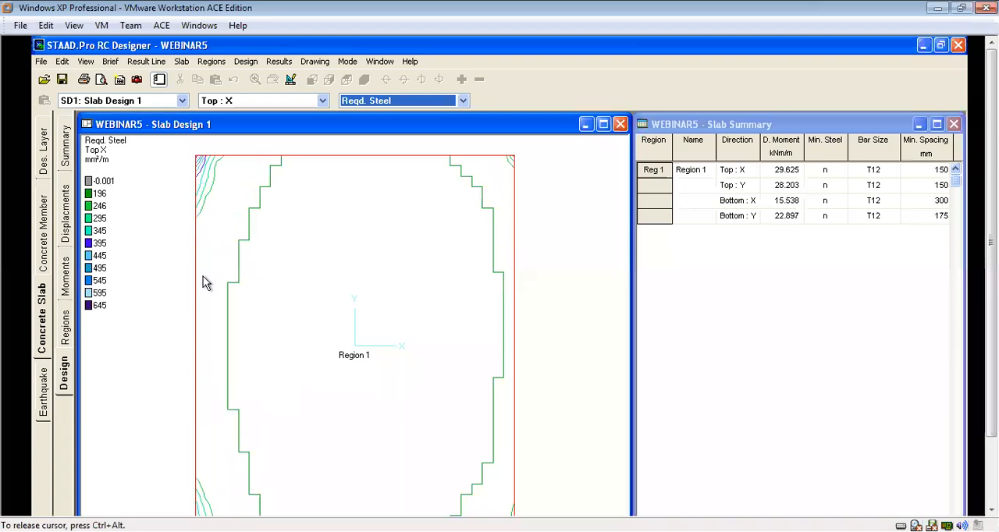
{"action": "left_click", "coordinate": [463, 100]}
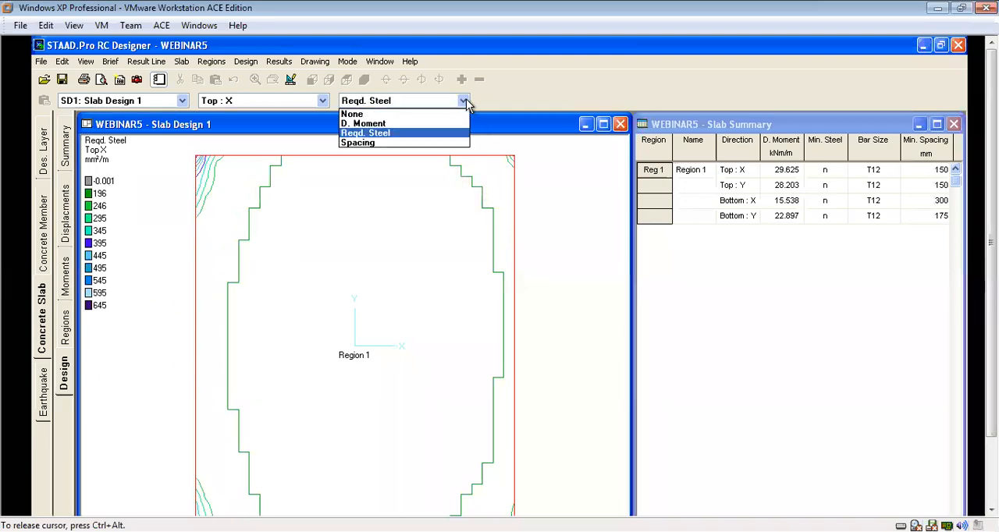
{"action": "left_click", "coordinate": [380, 144]}
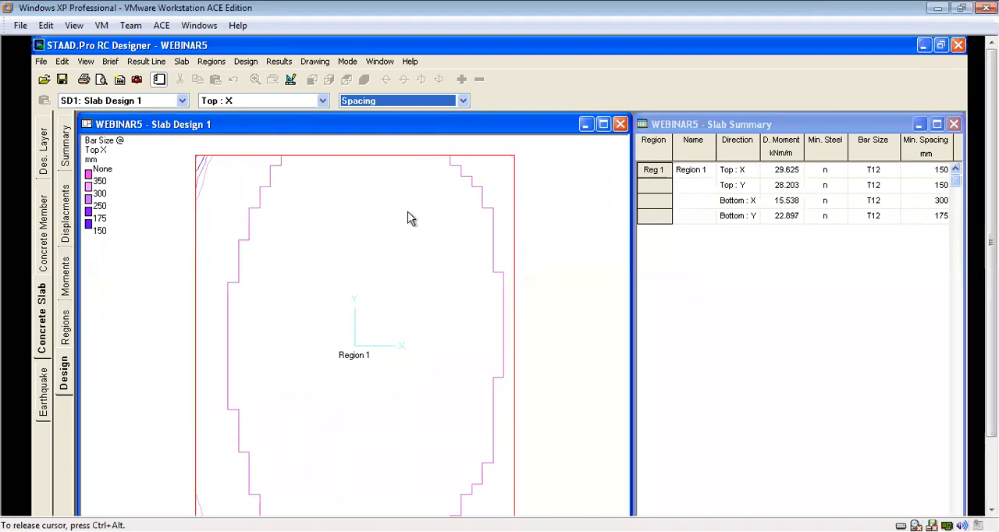
Display the bar spacing contours for the slab's Top Y reinforcement direction.
{"action": "left_click", "coordinate": [323, 101]}
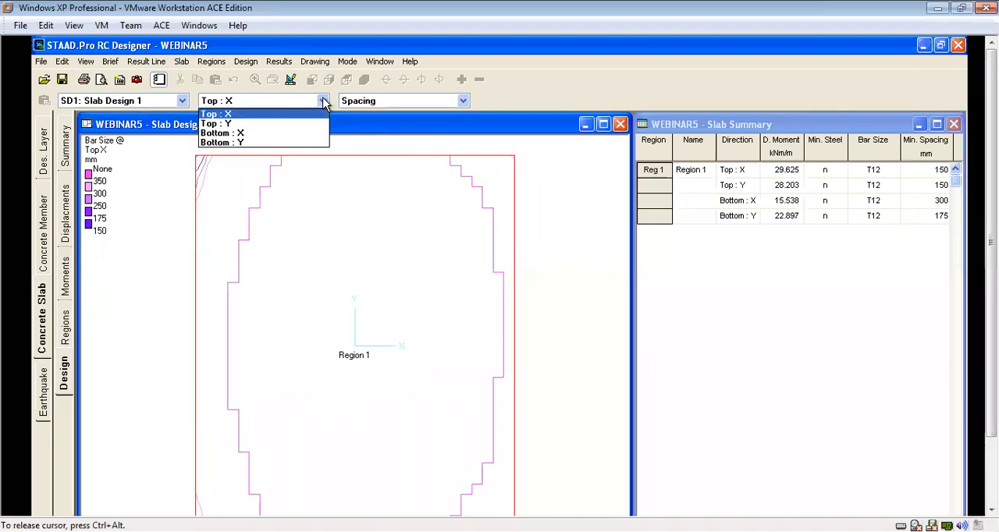
{"action": "left_click", "coordinate": [258, 124]}
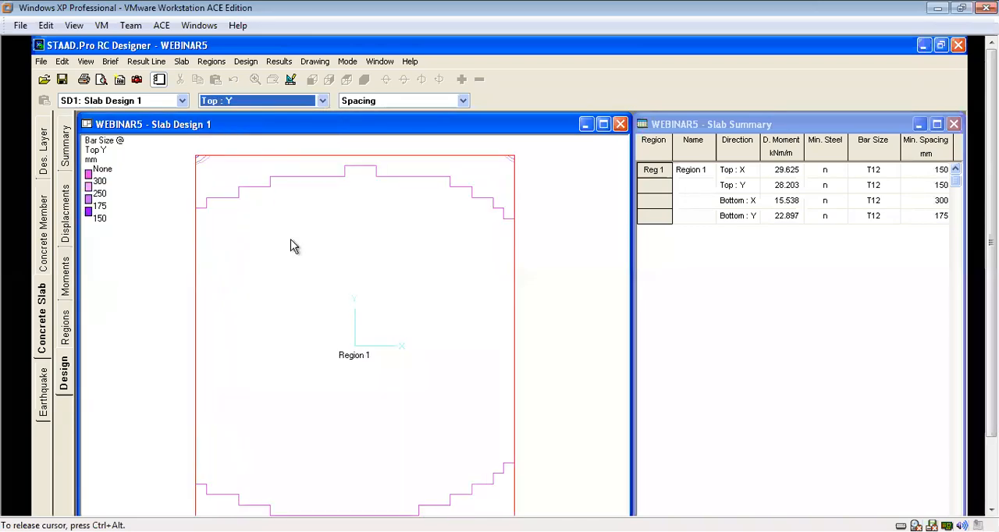
{"action": "left_click", "coordinate": [322, 101]}
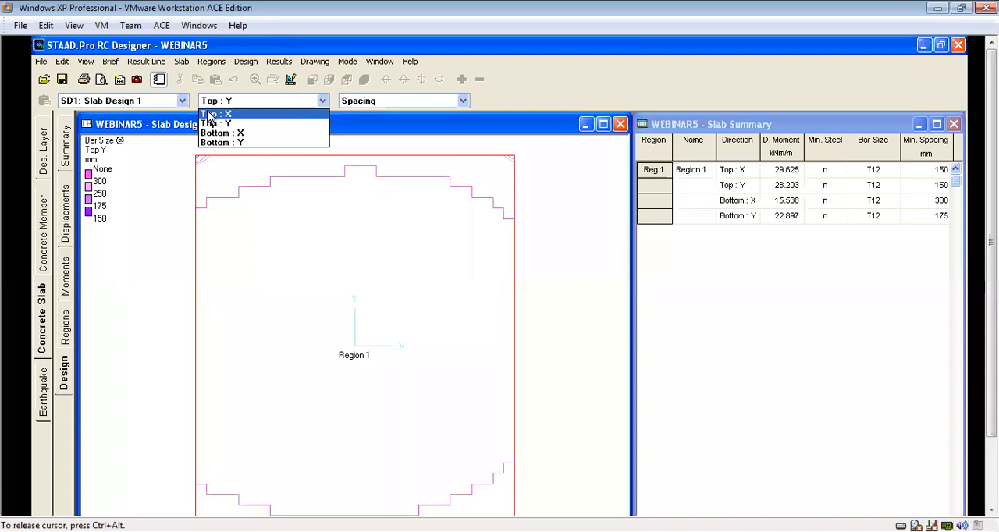
{"action": "left_click", "coordinate": [539, 214]}
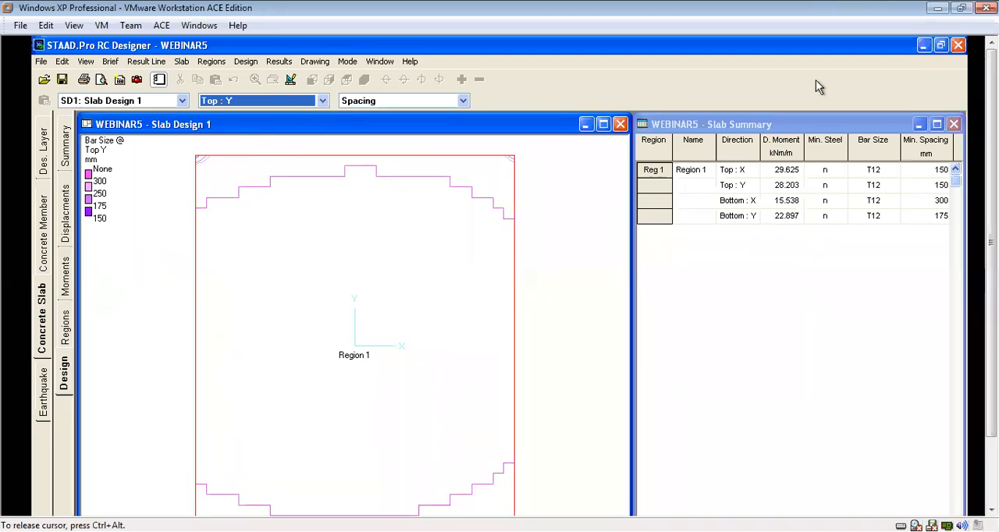
Return to concrete member design for the beam group and look at the DXF drawing export option.
{"action": "left_click", "coordinate": [43, 232]}
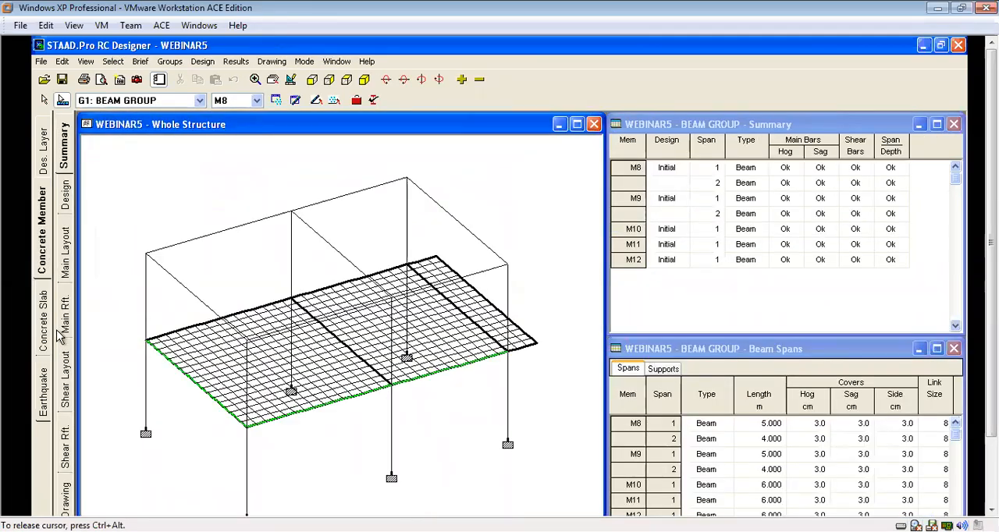
{"action": "left_click", "coordinate": [273, 62]}
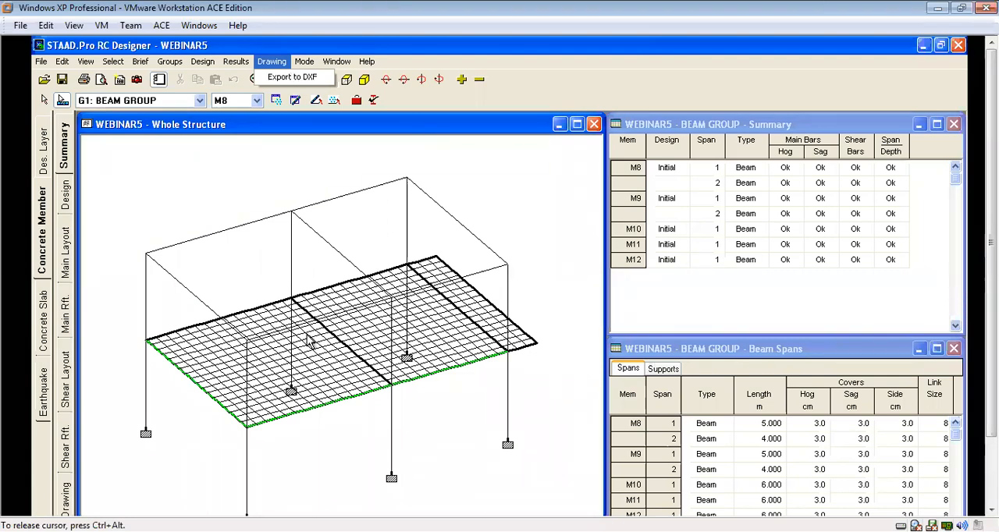
{"action": "left_click", "coordinate": [553, 284]}
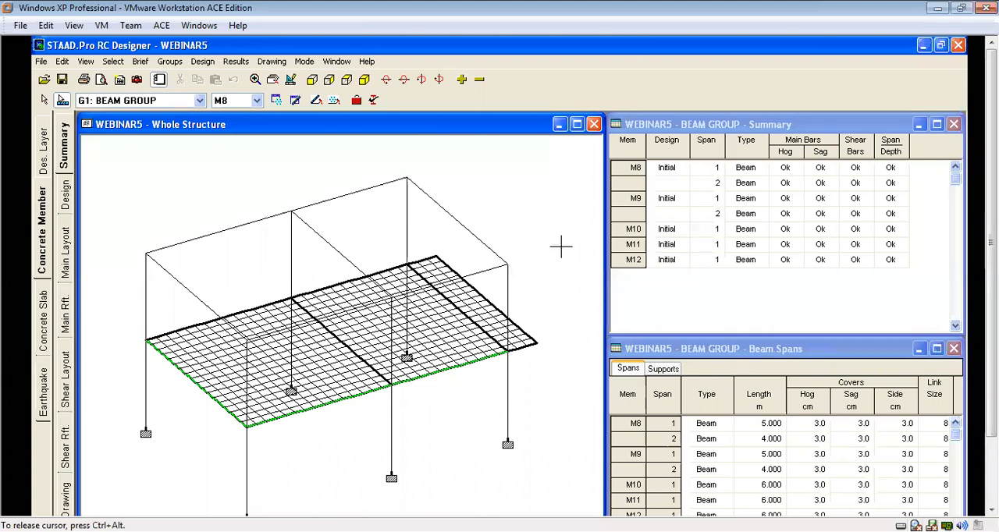
{"action": "left_click", "coordinate": [461, 79]}
{"action": "left_click", "coordinate": [461, 79]}
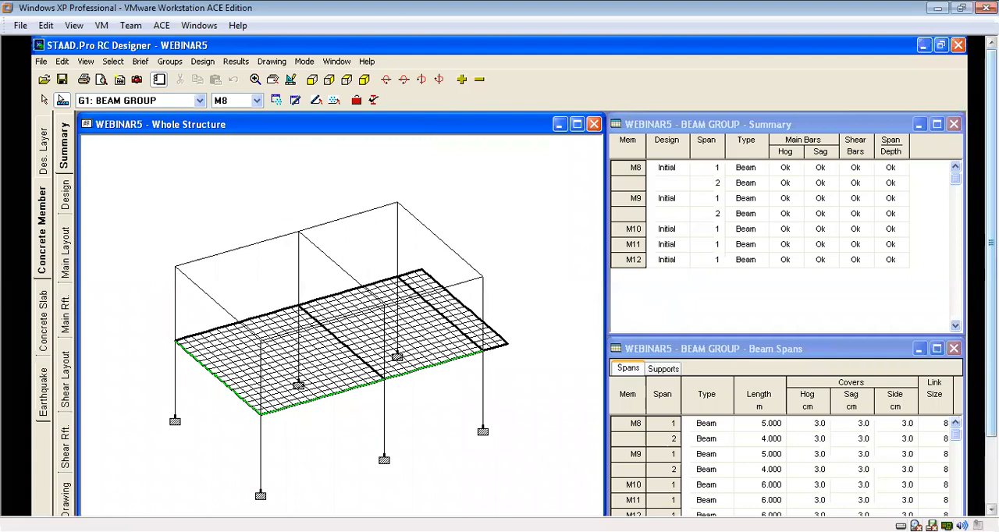
{"action": "left_click_drag", "start_coordinate": [991, 281], "coordinate": [991, 351]}
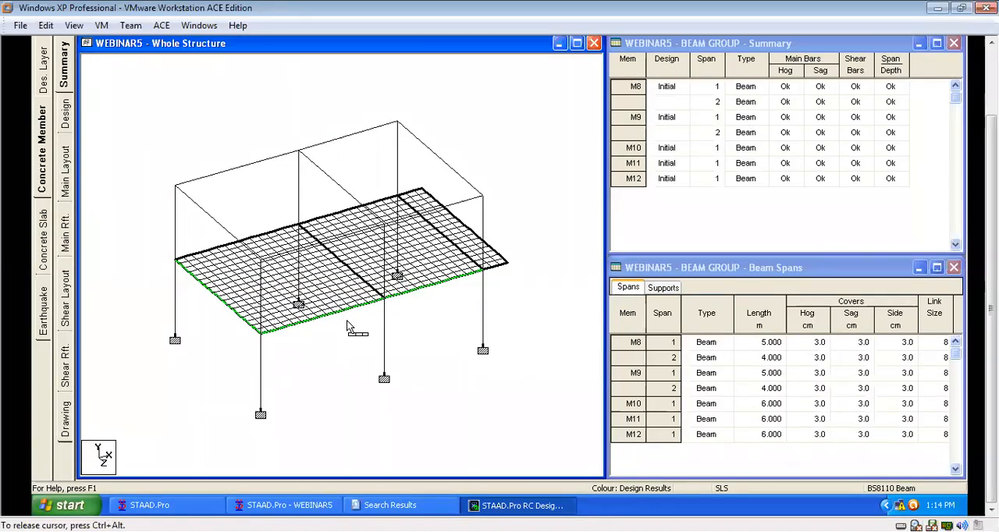
{"action": "left_click_drag", "start_coordinate": [991, 313], "coordinate": [991, 241]}
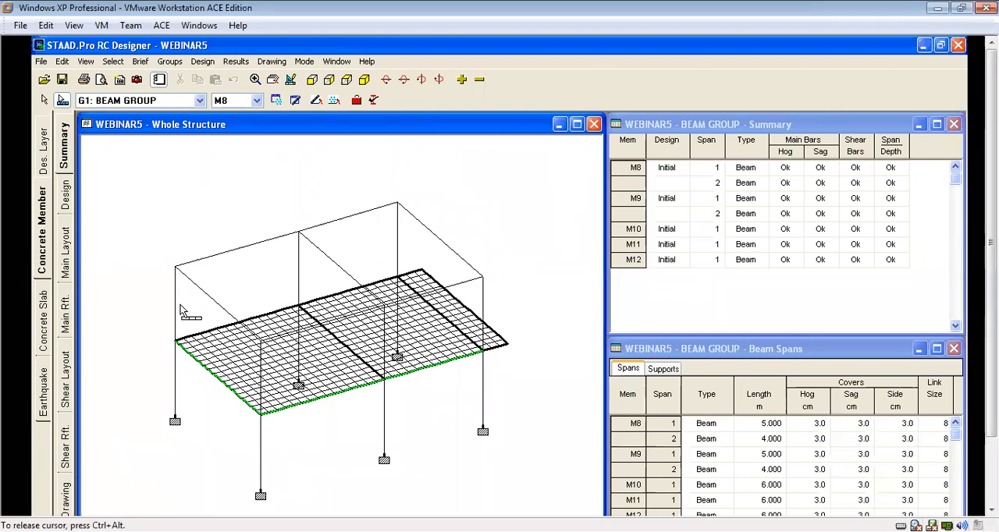
{"action": "mouse_move", "coordinate": [991, 242]}
{"action": "left_mouse_down"}
{"action": "mouse_move", "coordinate": [991, 309]}
{"action": "mouse_move", "coordinate": [991, 255]}
{"action": "left_mouse_up"}
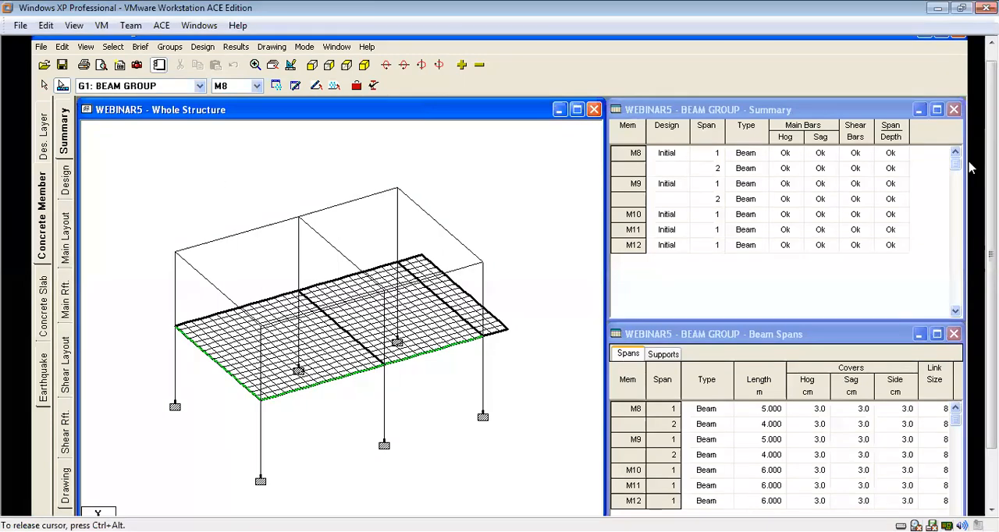
{"action": "left_click_drag", "start_coordinate": [991, 265], "coordinate": [991, 249]}
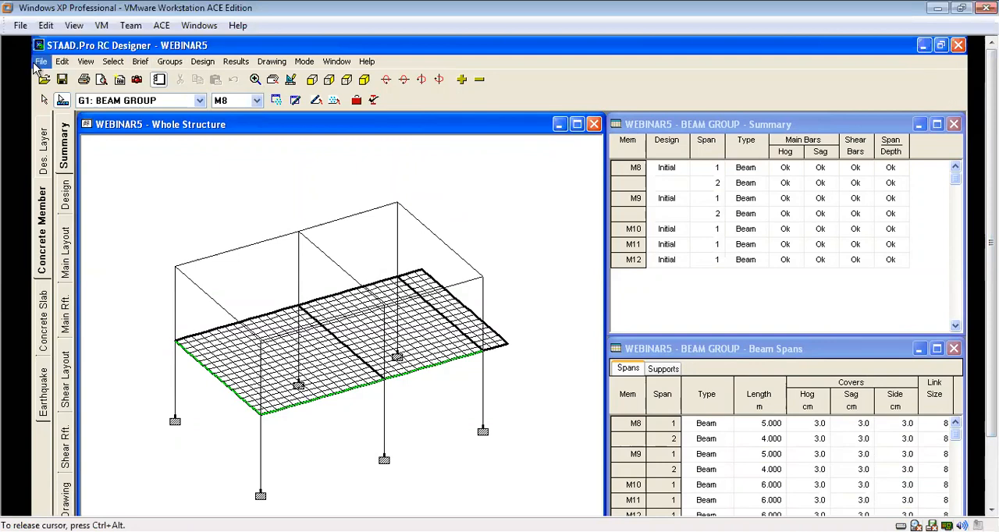
Switch from the RC Designer to the STAAD.Pro model and display its support reactions in postprocessing.
{"action": "left_click", "coordinate": [923, 46]}
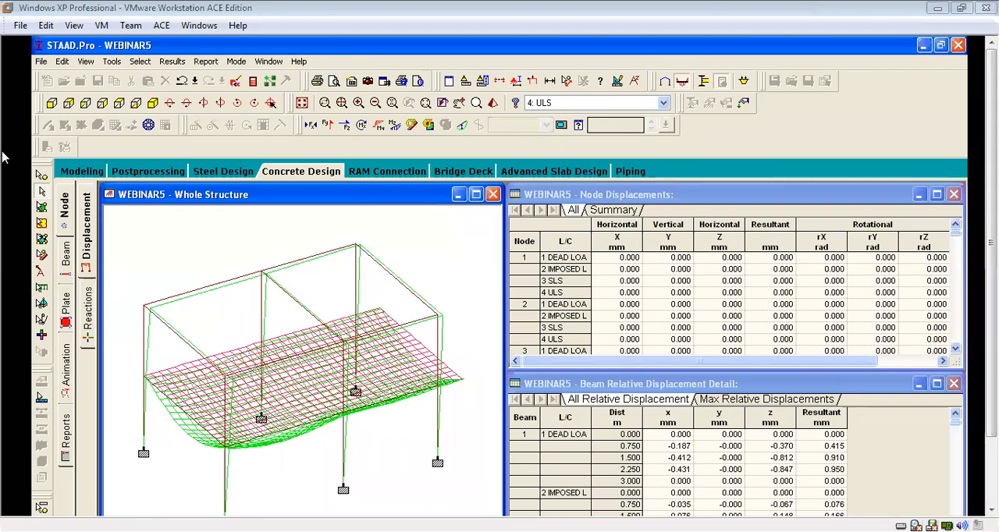
{"action": "left_click", "coordinate": [88, 172]}
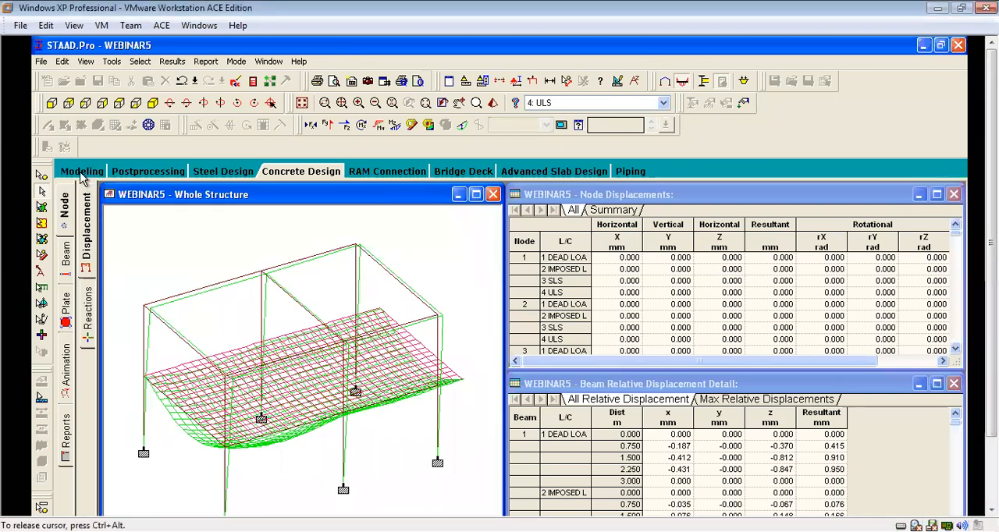
{"action": "left_click", "coordinate": [84, 172]}
{"action": "left_click", "coordinate": [134, 172]}
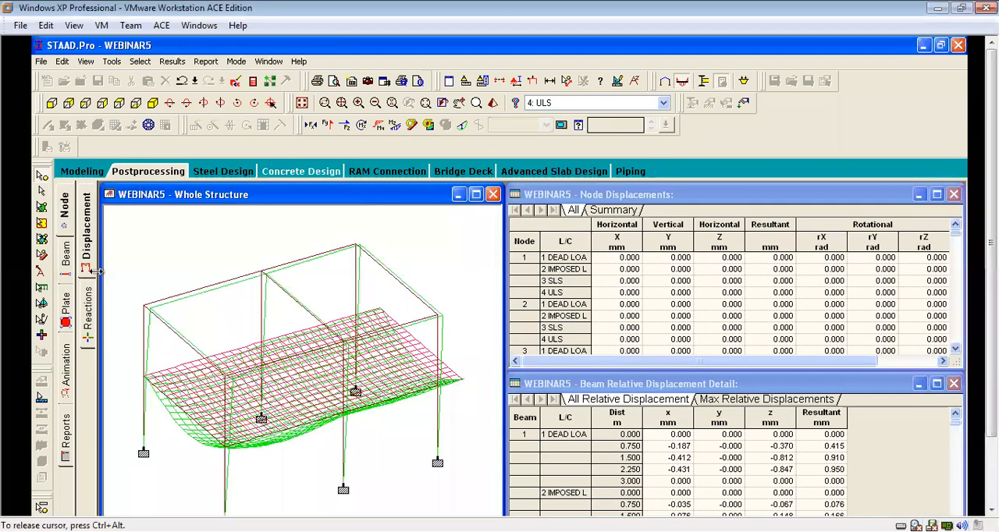
{"action": "left_click", "coordinate": [88, 316]}
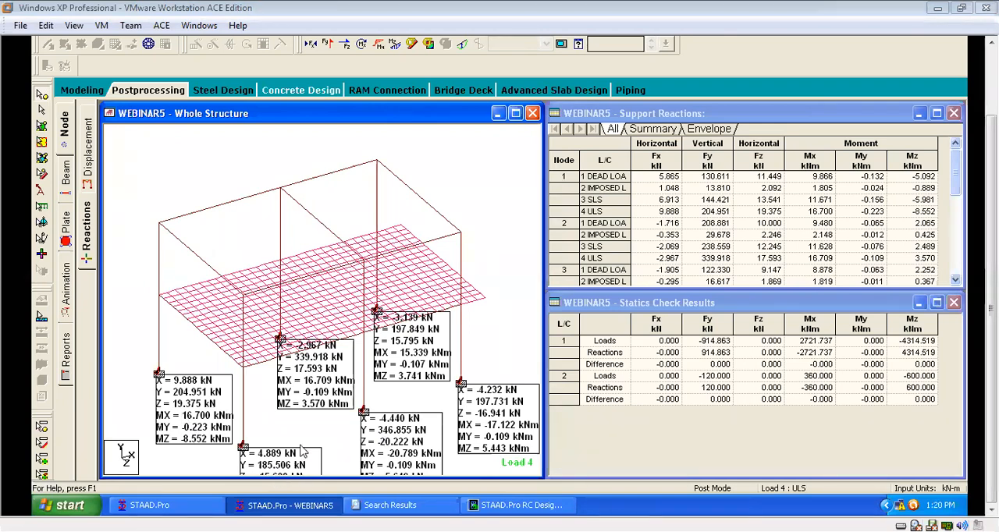
Examine the support reactions on the structure and read the summary of maximum and minimum reactions.
{"action": "left_click", "coordinate": [506, 279]}
{"action": "scroll", "coordinate": [505, 274], "scroll_direction": "up", "scroll_amount": 1}
{"action": "scroll", "coordinate": [499, 288], "scroll_direction": "down", "scroll_amount": 3}
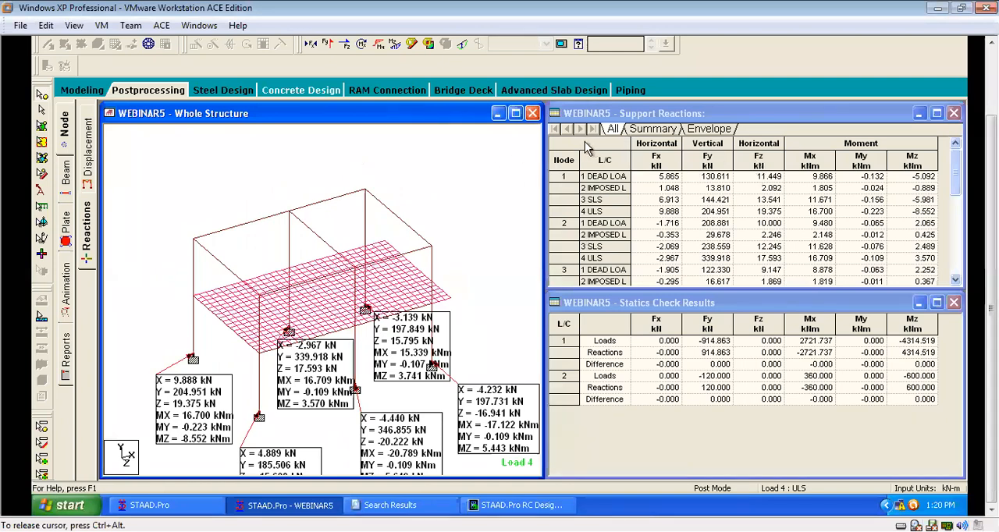
{"action": "left_click", "coordinate": [653, 128]}
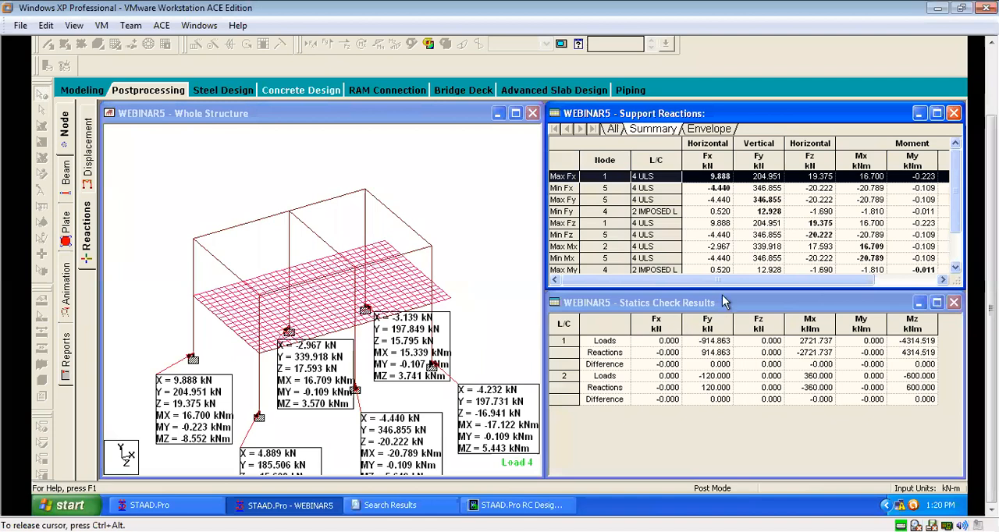
{"action": "scroll", "coordinate": [948, 248], "scroll_direction": "down", "scroll_amount": 1}
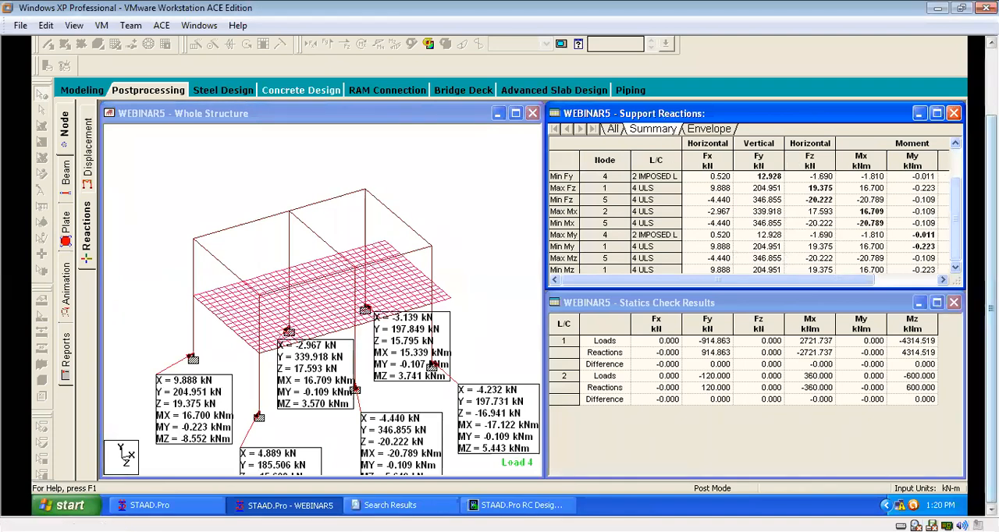
{"action": "left_click_drag", "start_coordinate": [964, 197], "coordinate": [953, 170]}
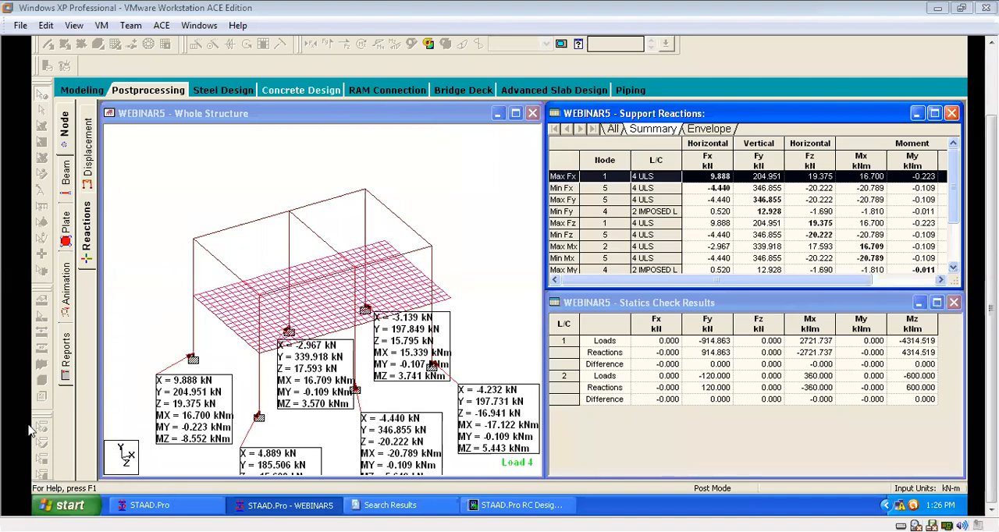
{"action": "left_click", "coordinate": [147, 469]}
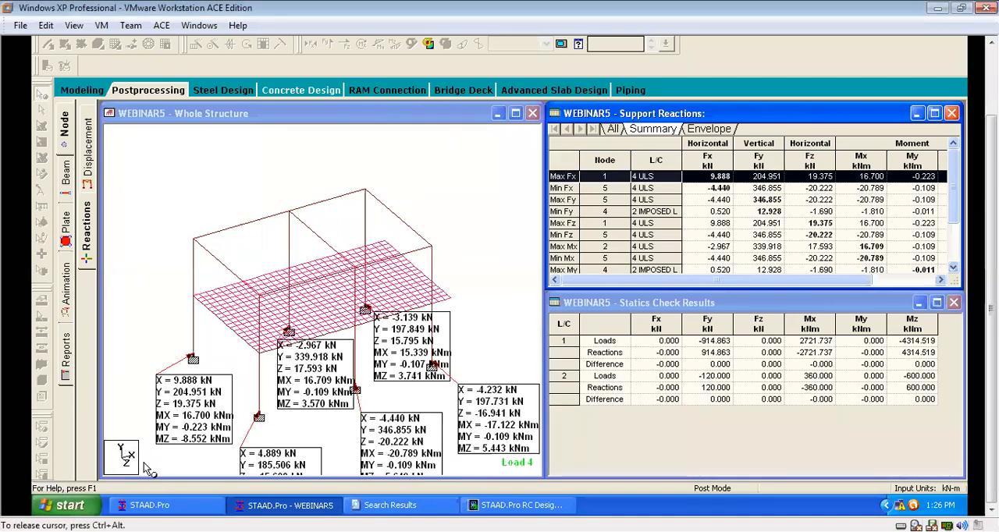